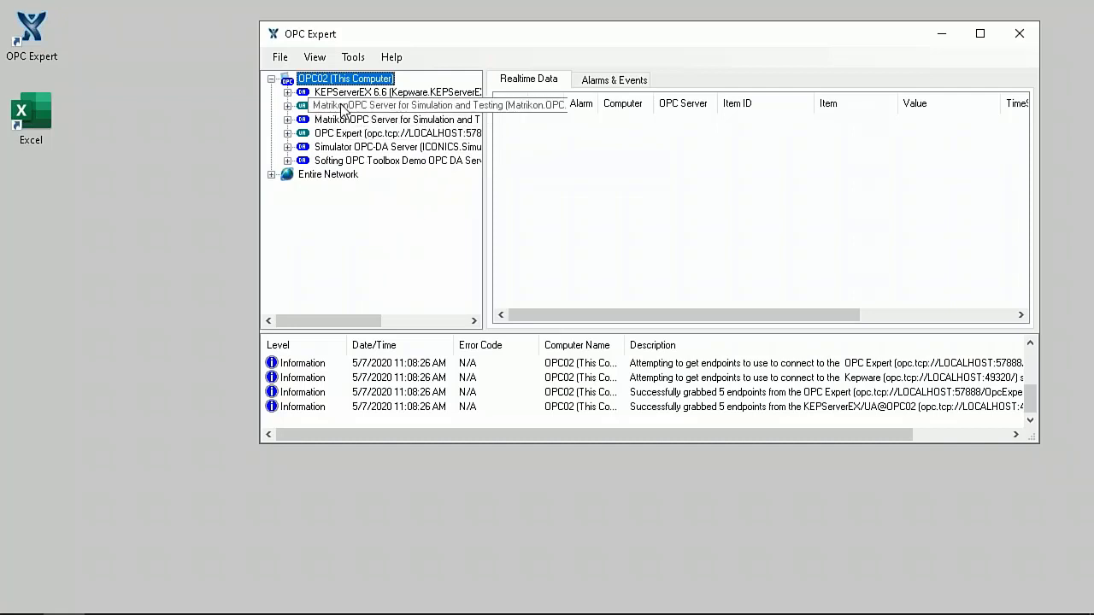
Browse the KEPServerEX/UA@OPC02 server to Factory > OPCTI and add the folder's items to the realtime data list
click(288, 106)
click(304, 147)
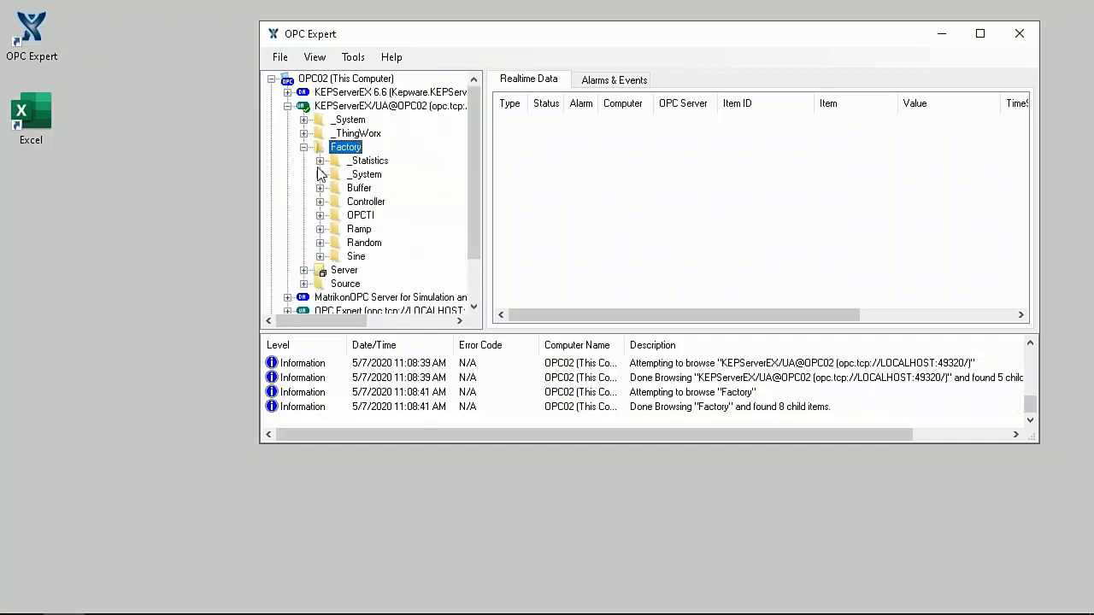
click(319, 216)
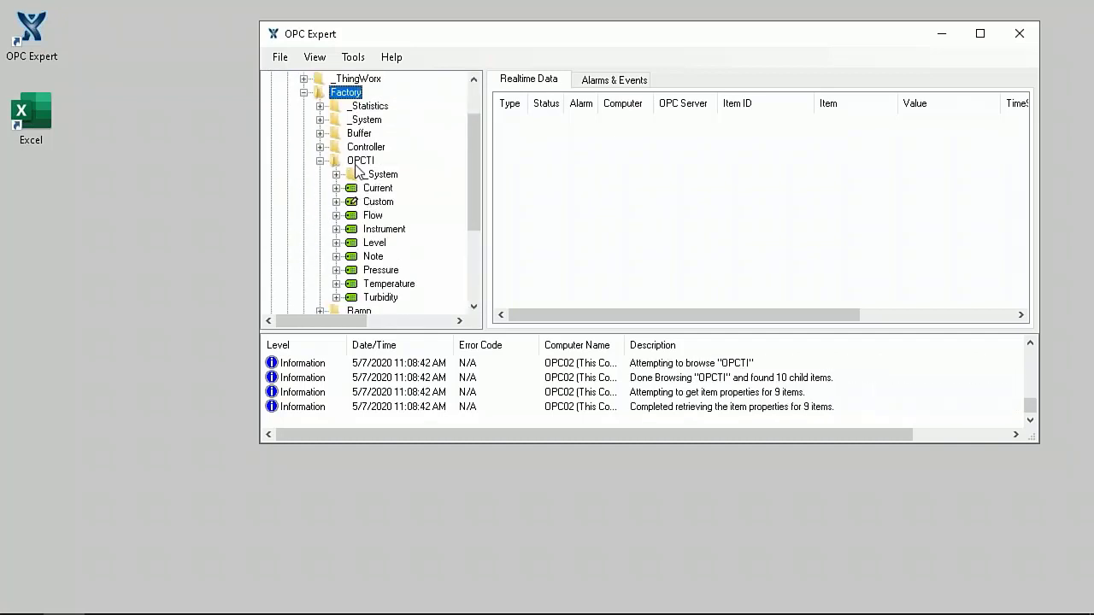
drag(359, 162, 639, 162)
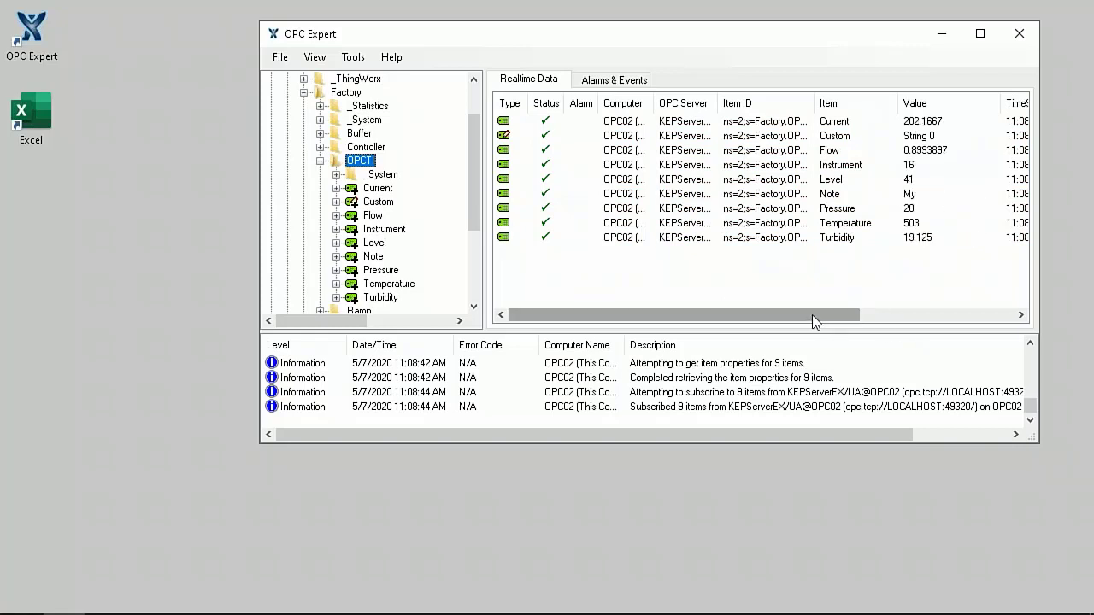
drag(812, 315, 966, 314)
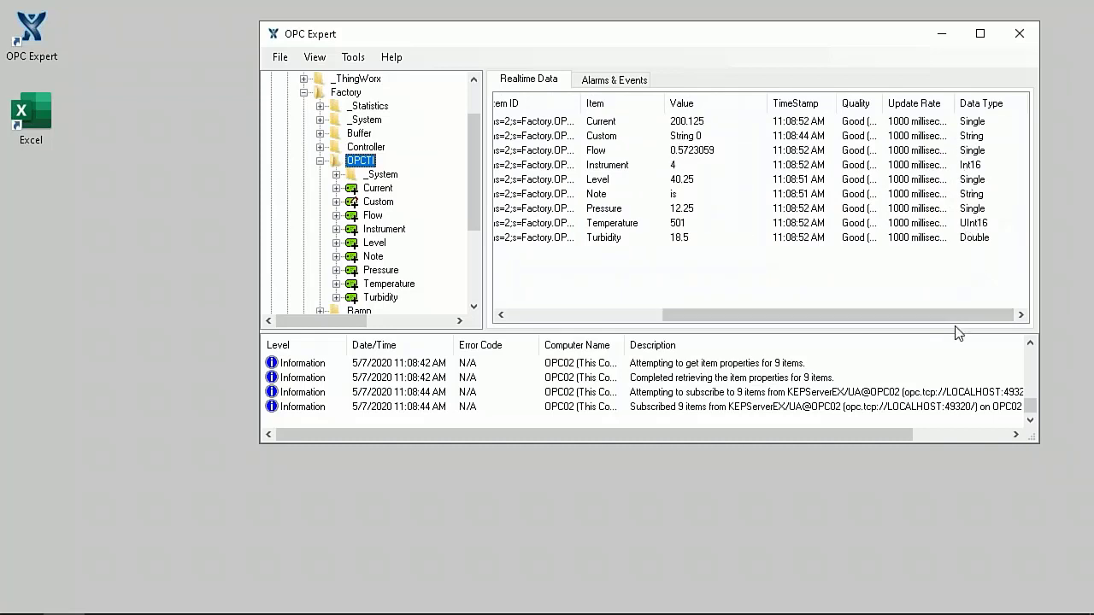
drag(953, 318, 822, 315)
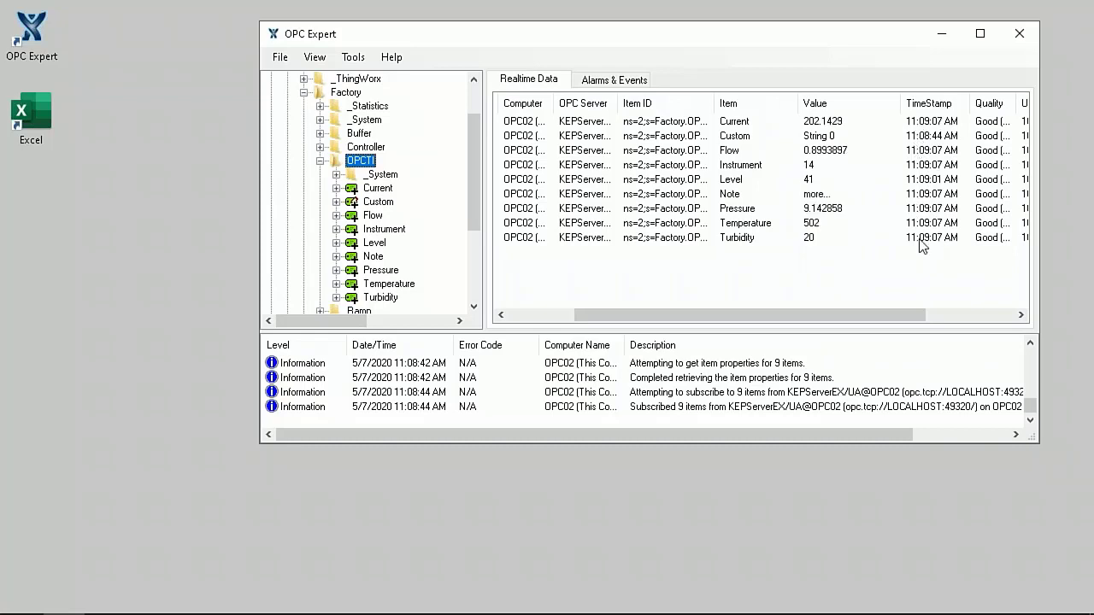
drag(836, 315, 683, 333)
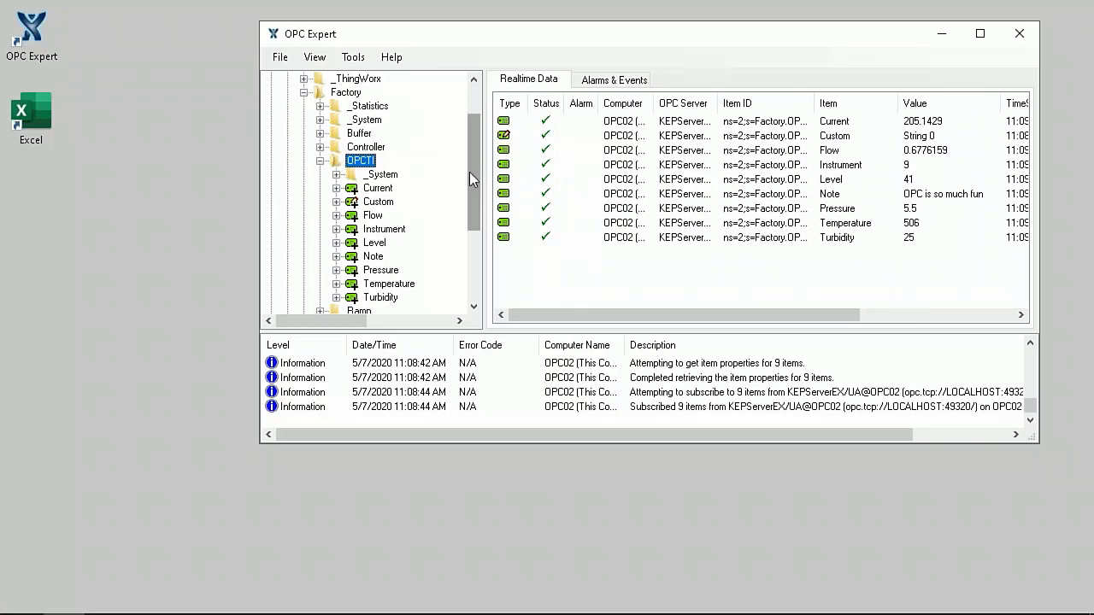
Add all items of the Numeric folder on the Simulator OPC-DA Server to the realtime data list, collapsing both browsed servers
drag(471, 172, 473, 137)
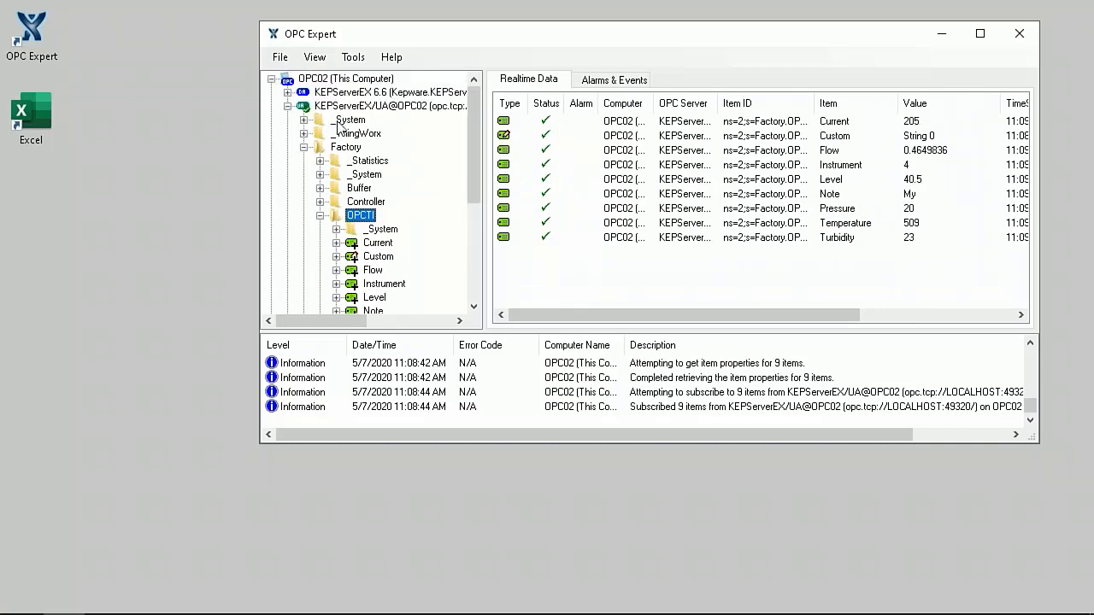
click(287, 106)
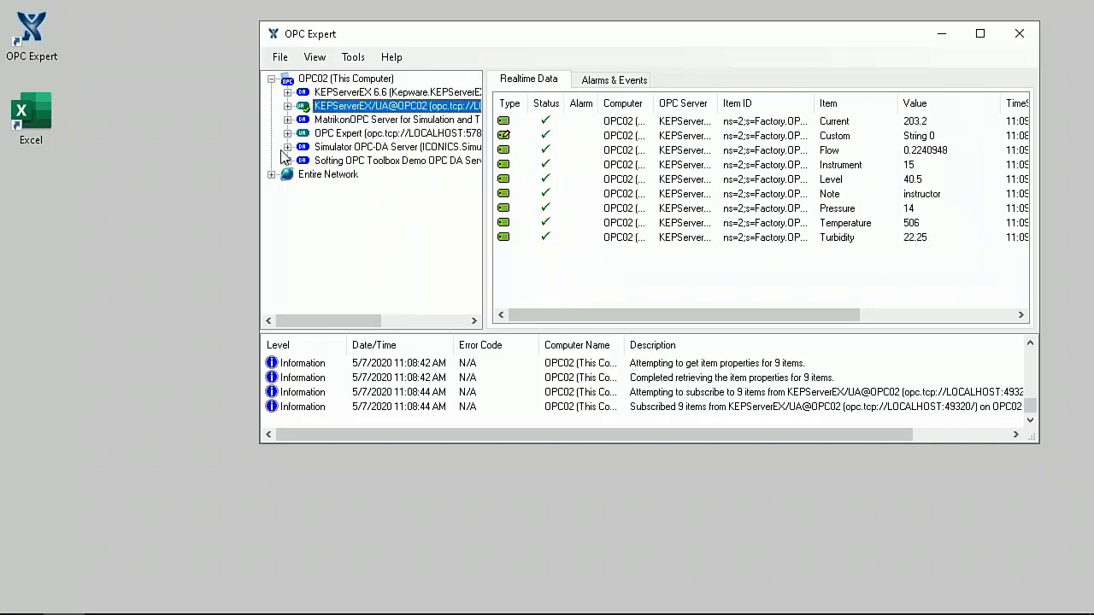
click(287, 147)
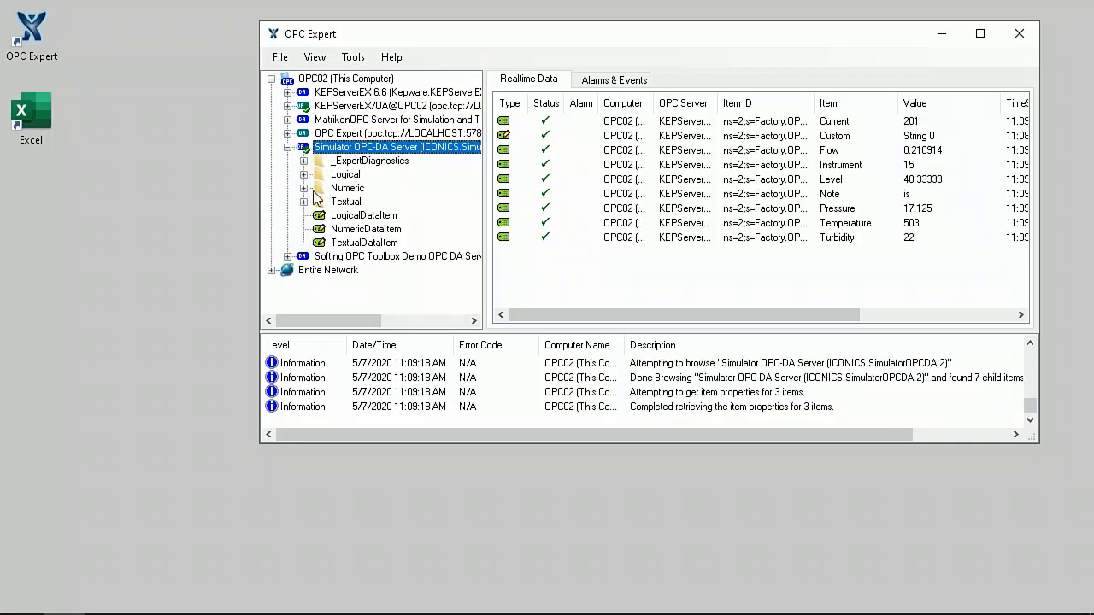
click(305, 188)
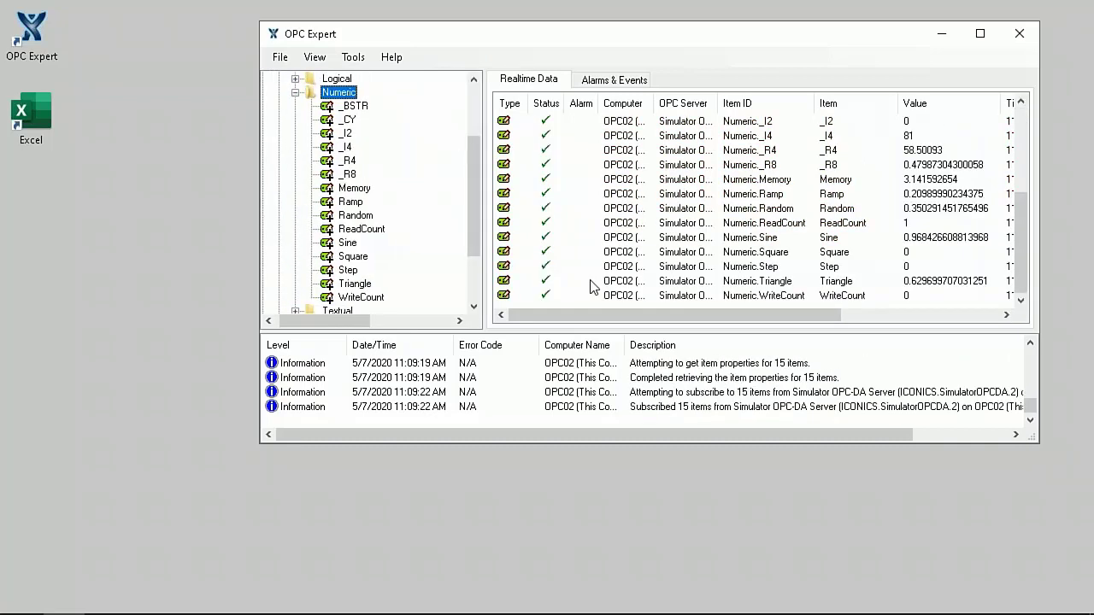
drag(476, 218, 482, 128)
click(280, 147)
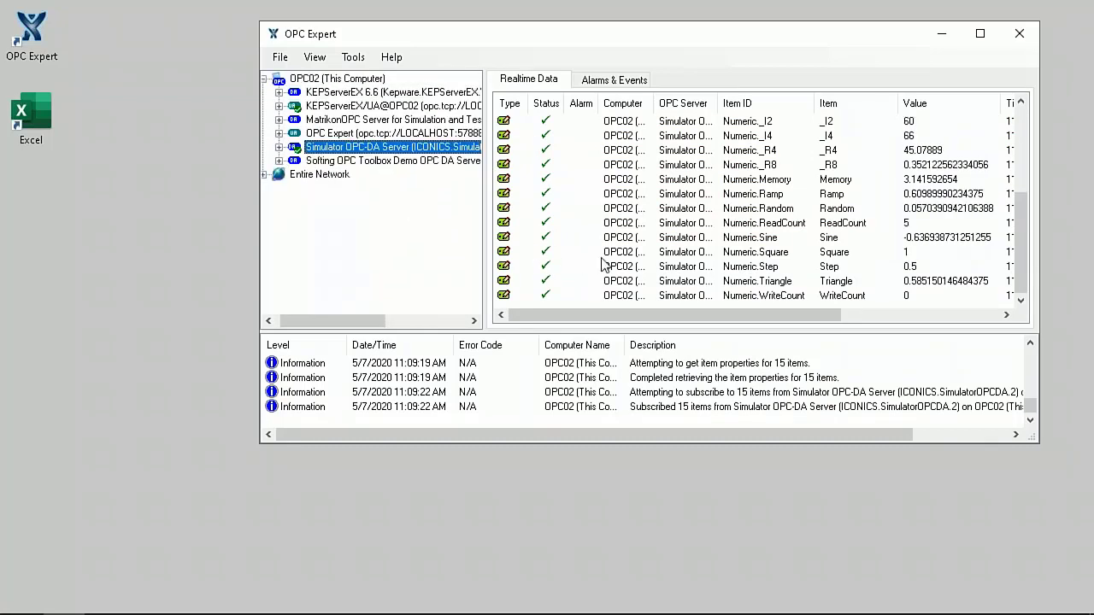
Copy the configuration of all subscribed items in the realtime data list
click(674, 268)
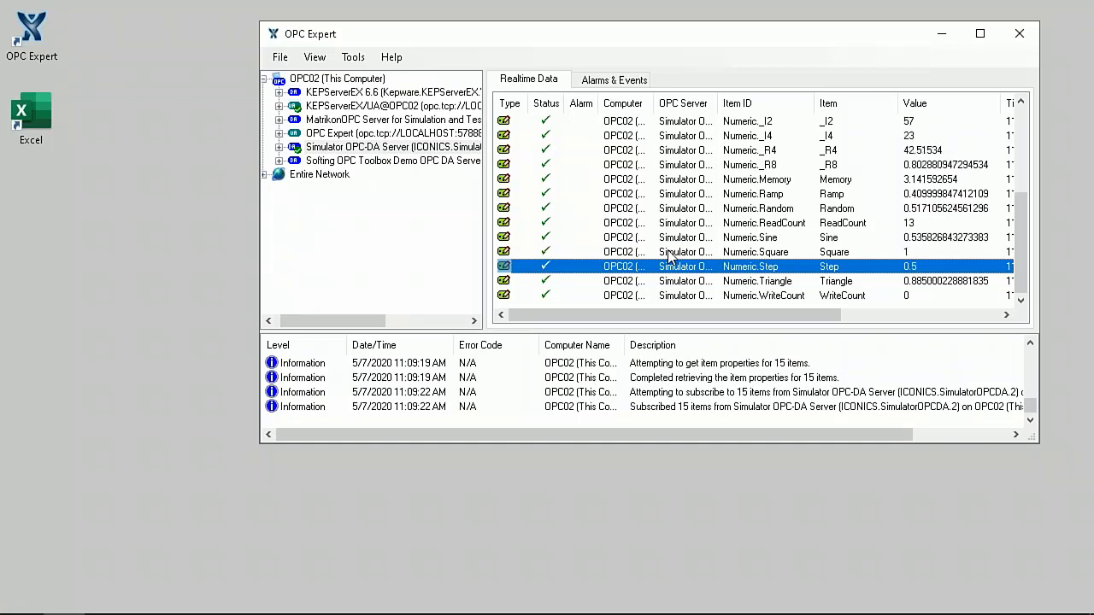
key(ctrl+a)
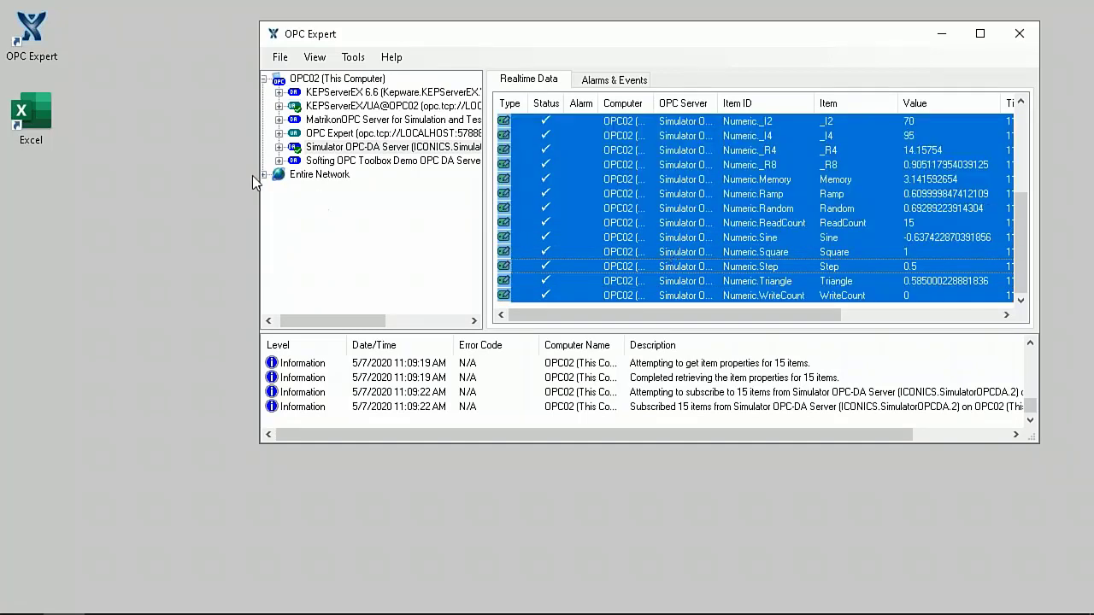
right_click(589, 195)
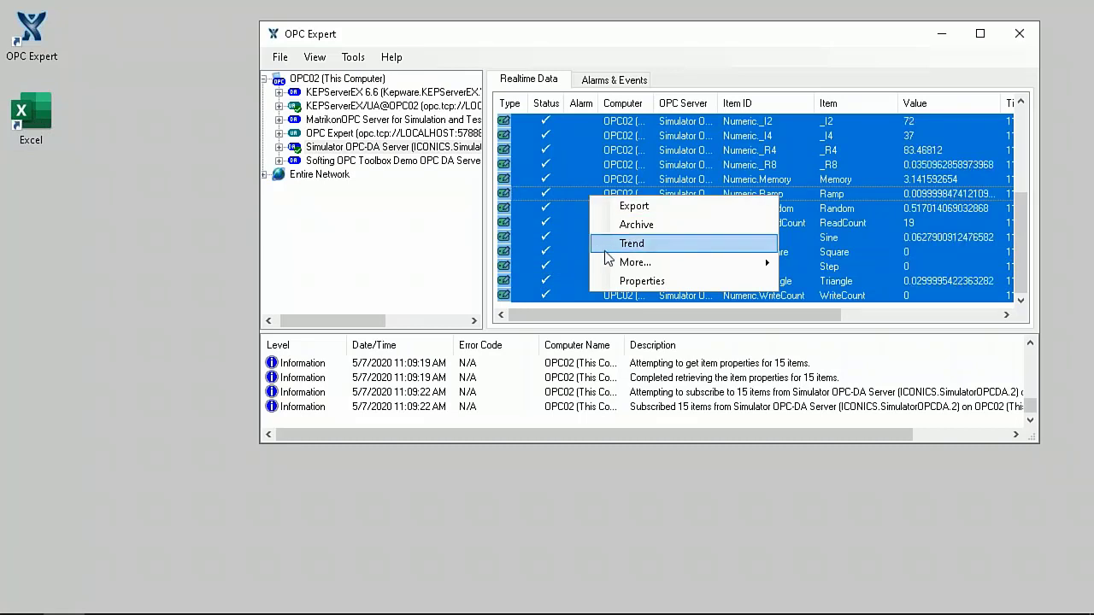
mouse_move(608, 265)
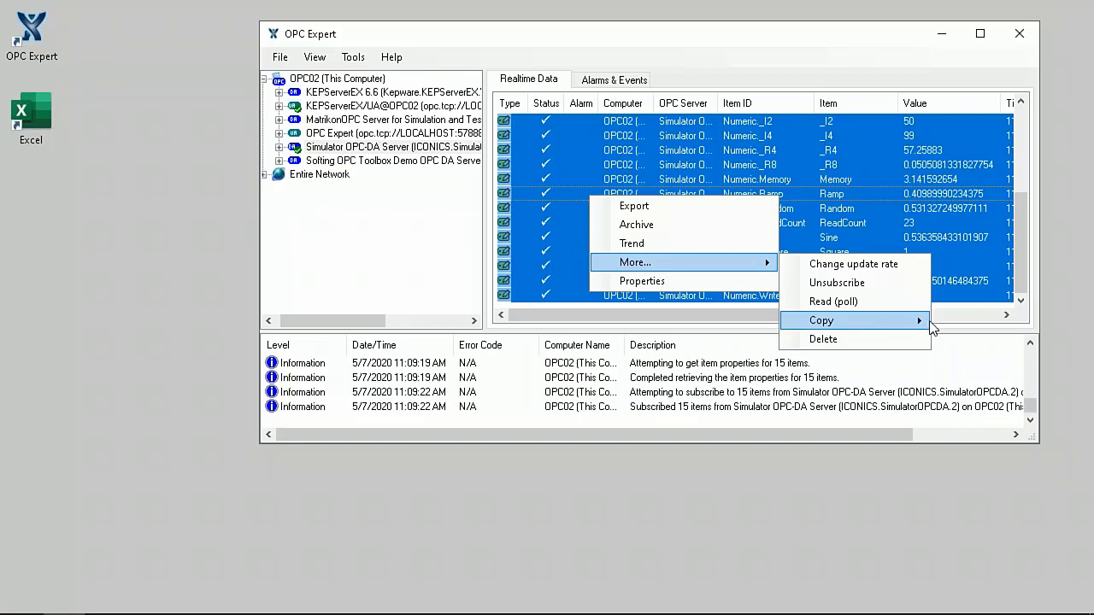
mouse_move(891, 325)
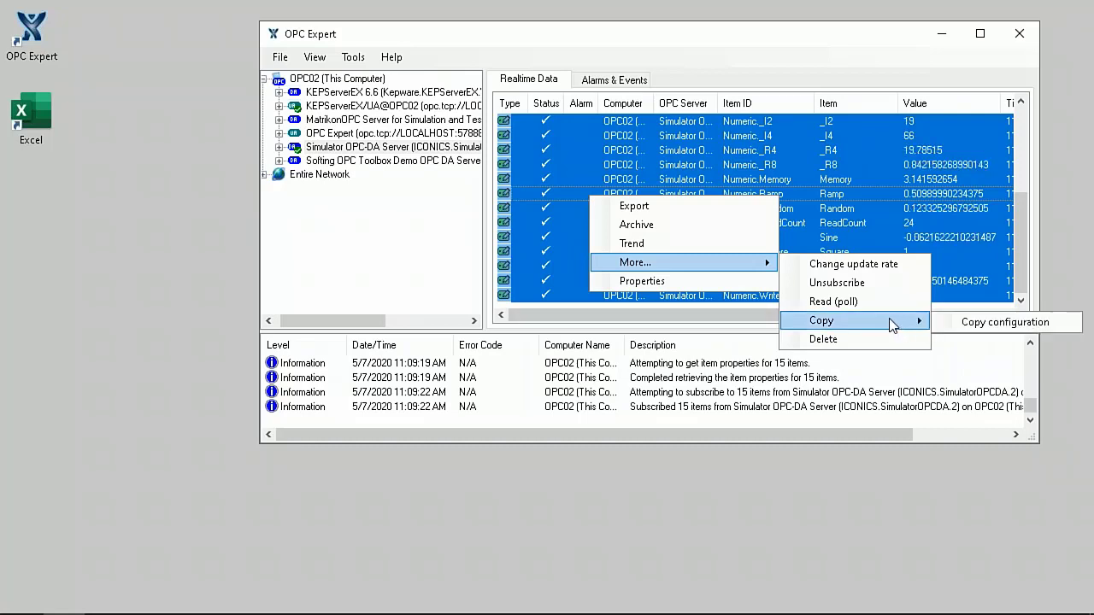
click(955, 330)
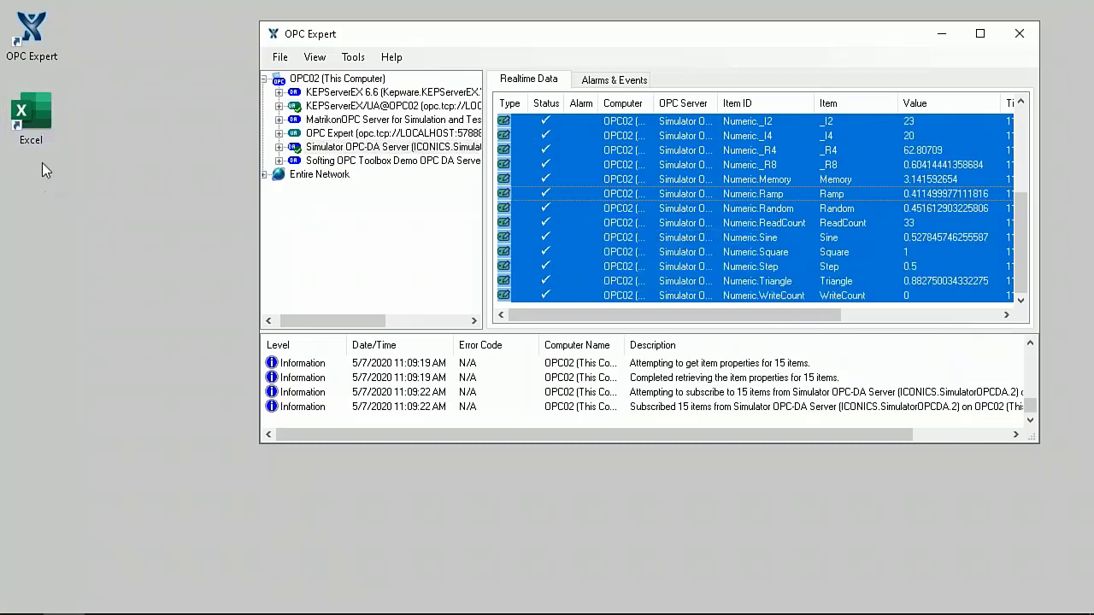
Open Excel with a blank workbook and paste the copied item configuration at cell A1
click(34, 122)
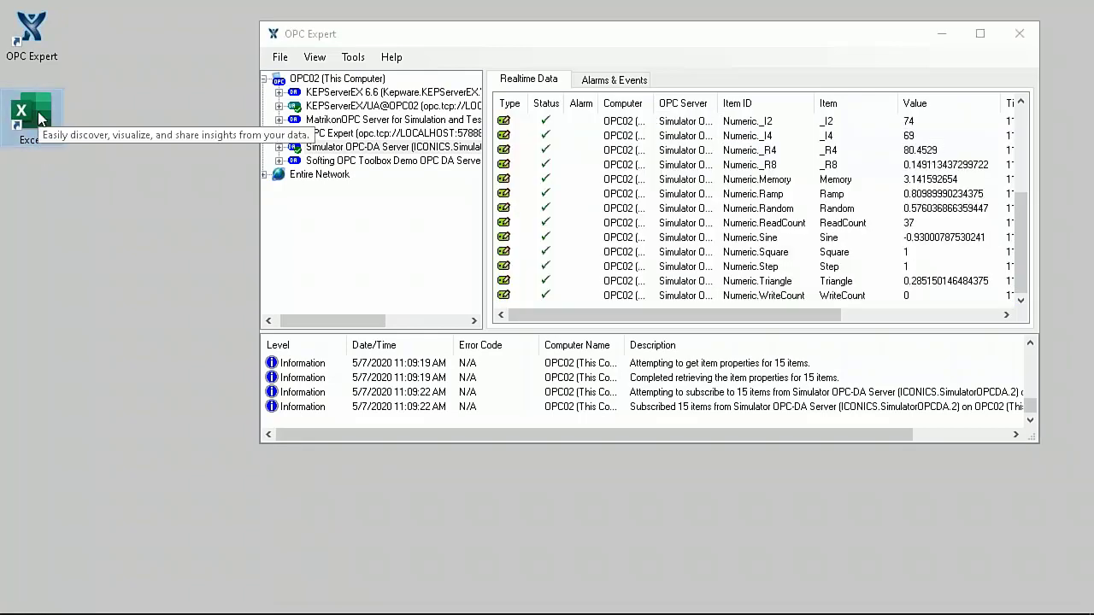
double_click(42, 119)
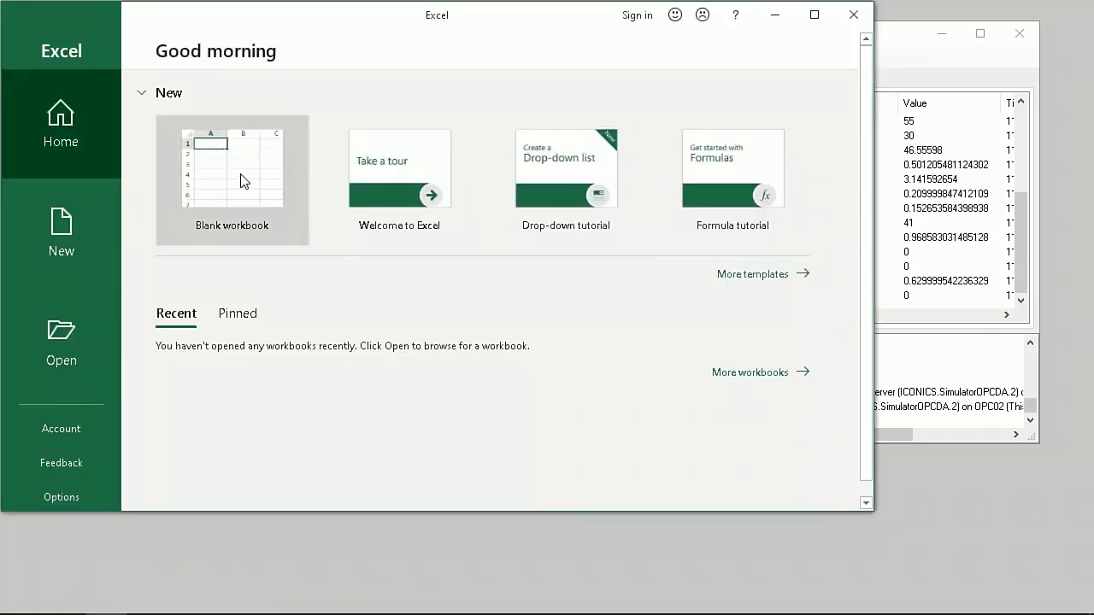
click(241, 180)
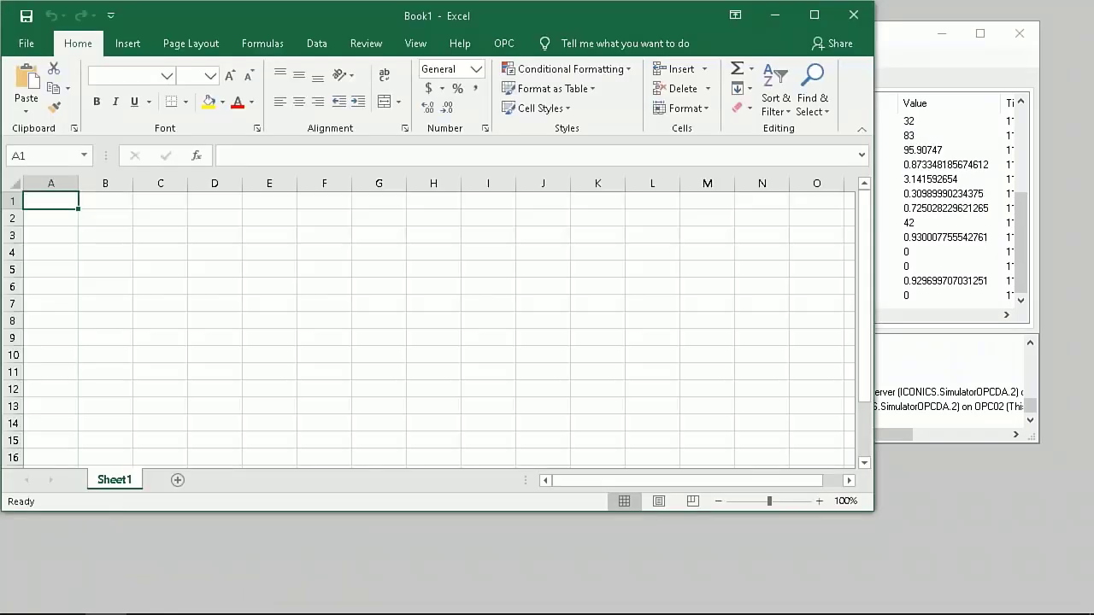
right_click(59, 199)
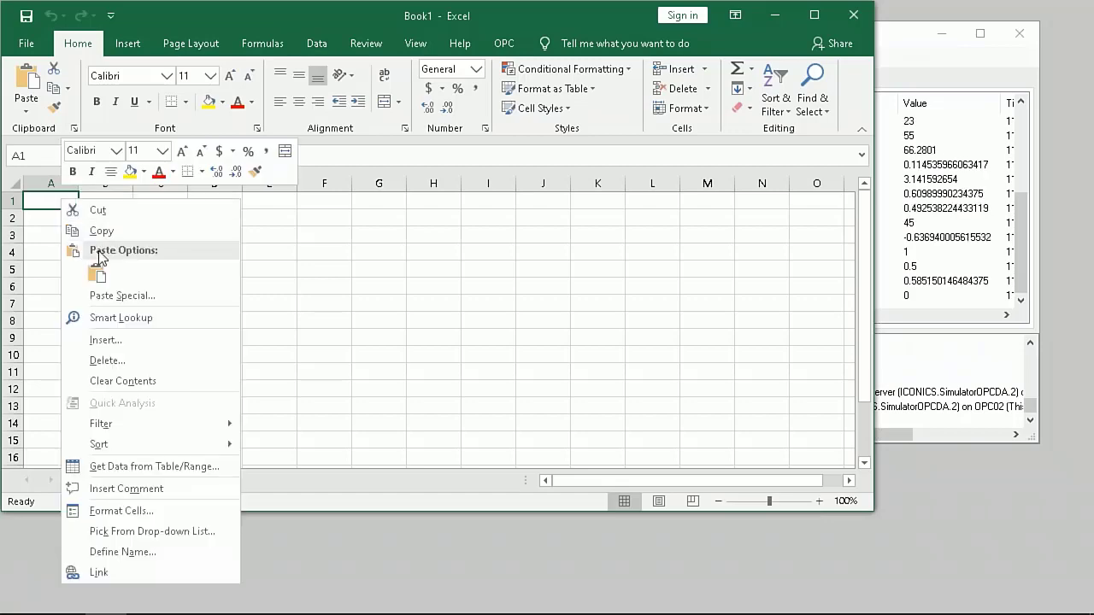
click(98, 274)
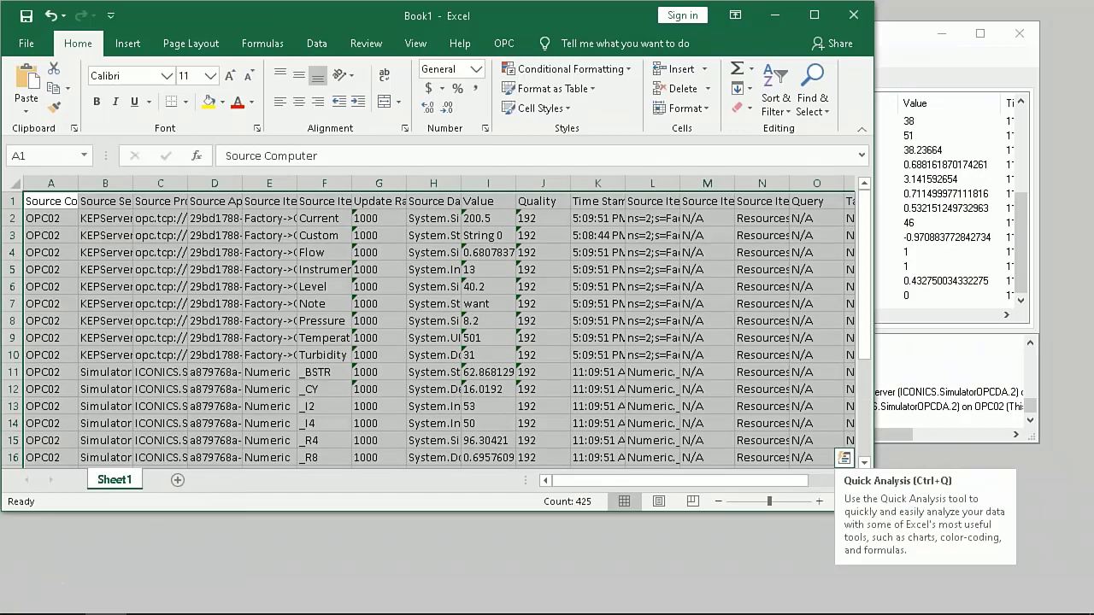
Auto-fit the width of all columns in the sheet to their contents
click(21, 184)
double_click(77, 183)
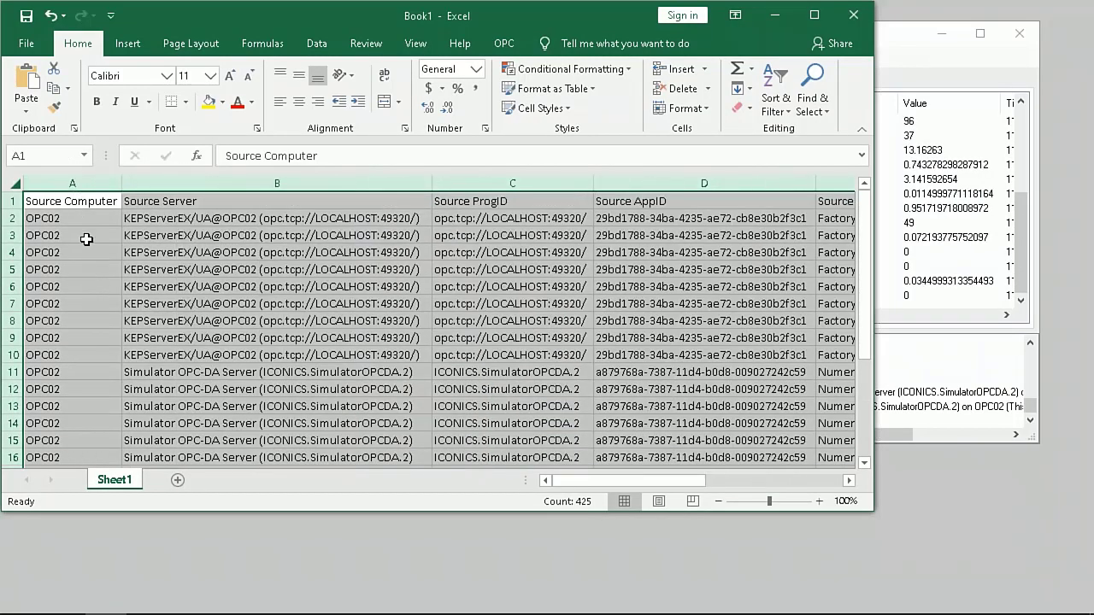
click(86, 249)
Examine the Source Computer, Source Server and Source ProgID columns for both the KEPServerEX and Simulator items
click(75, 217)
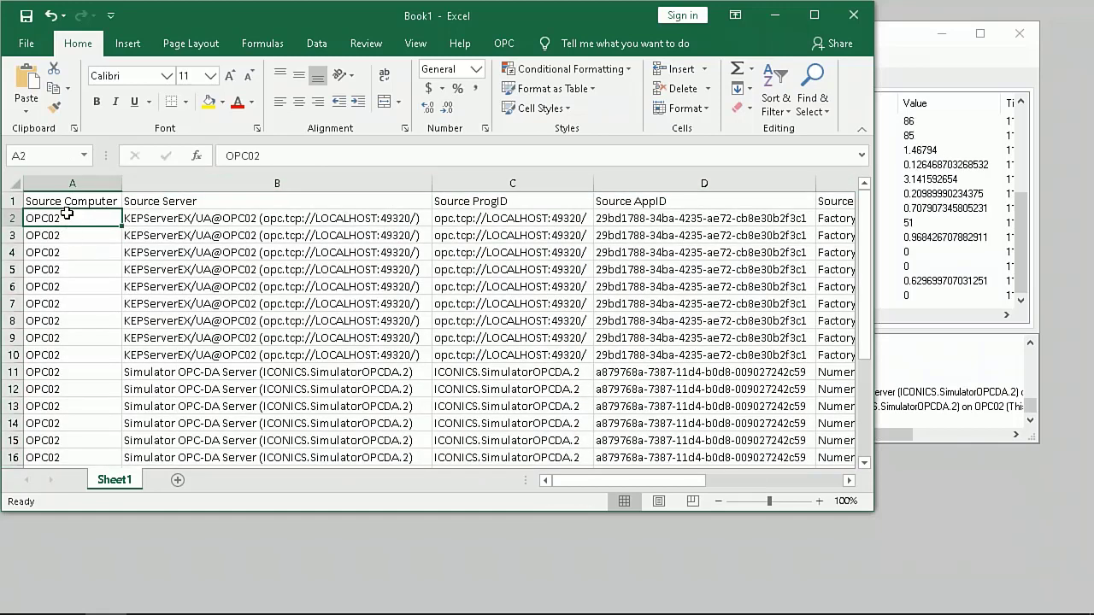
click(147, 217)
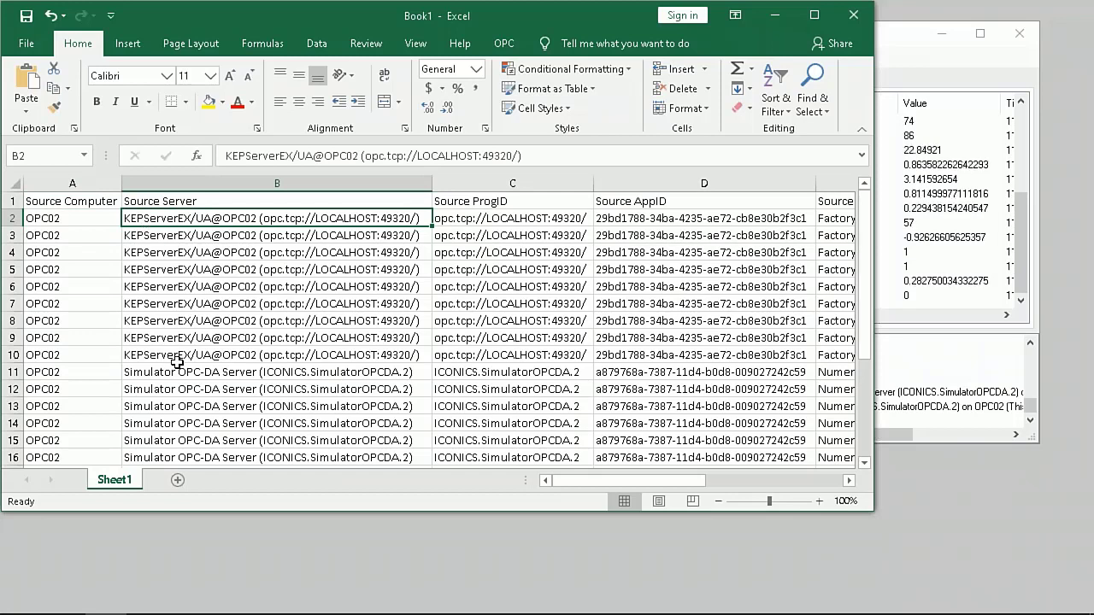
click(164, 303)
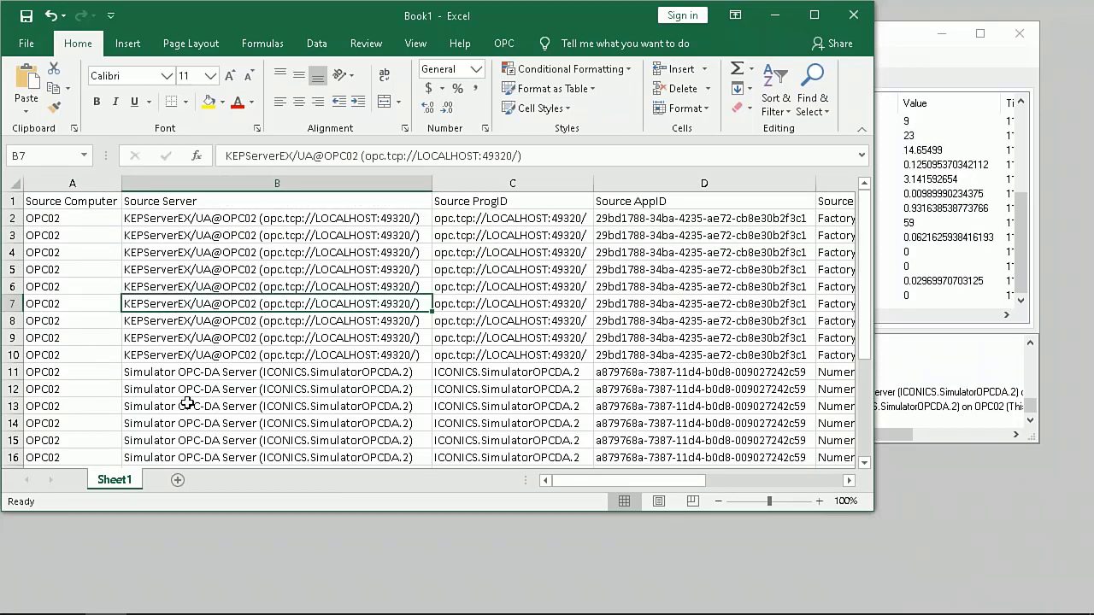
click(187, 403)
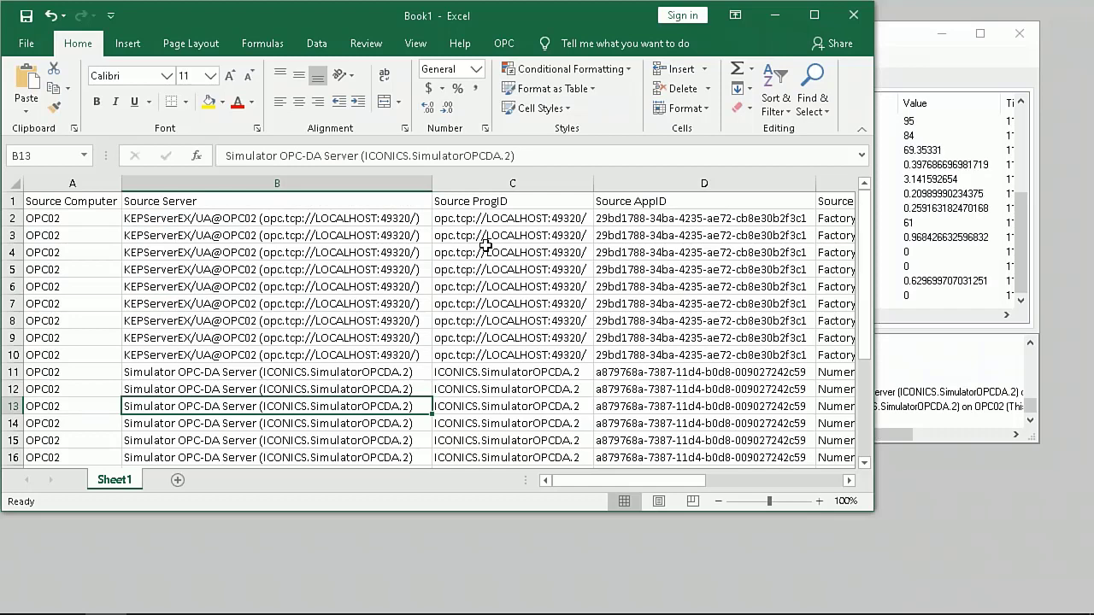
drag(486, 245, 496, 336)
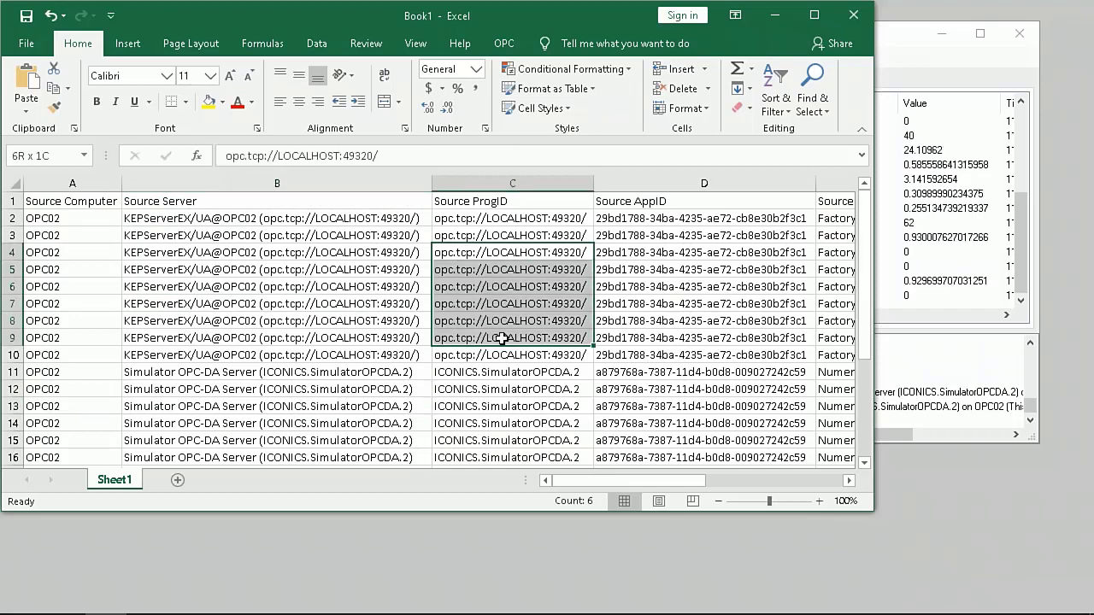
click(513, 391)
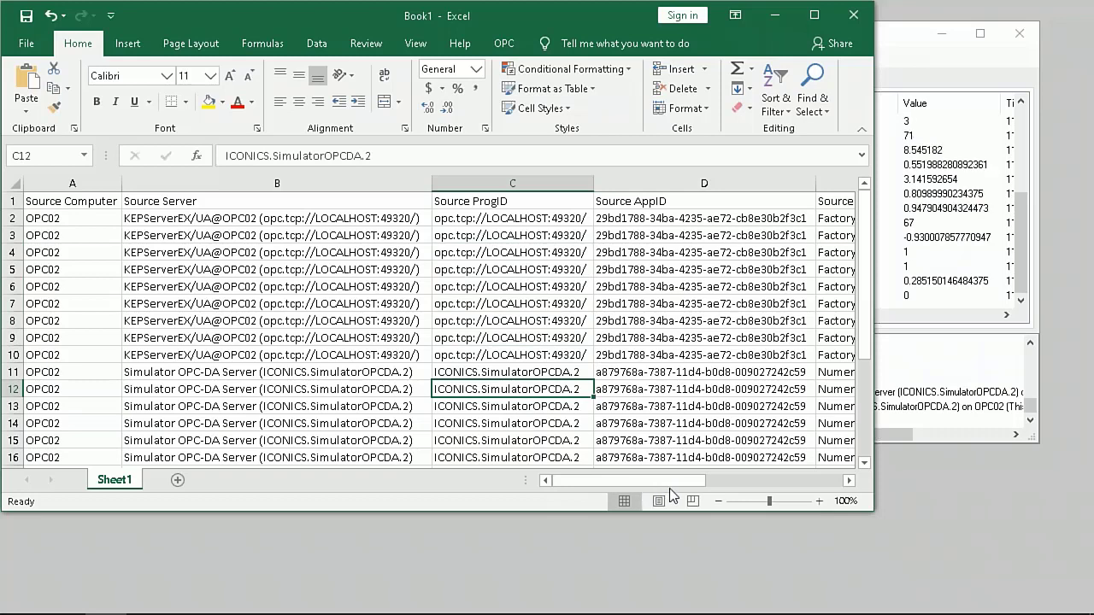
Examine the remaining columns, including Source Item, Update Rate, Source DataType and Value, through to EnableOnAdd
click(849, 481)
click(849, 481)
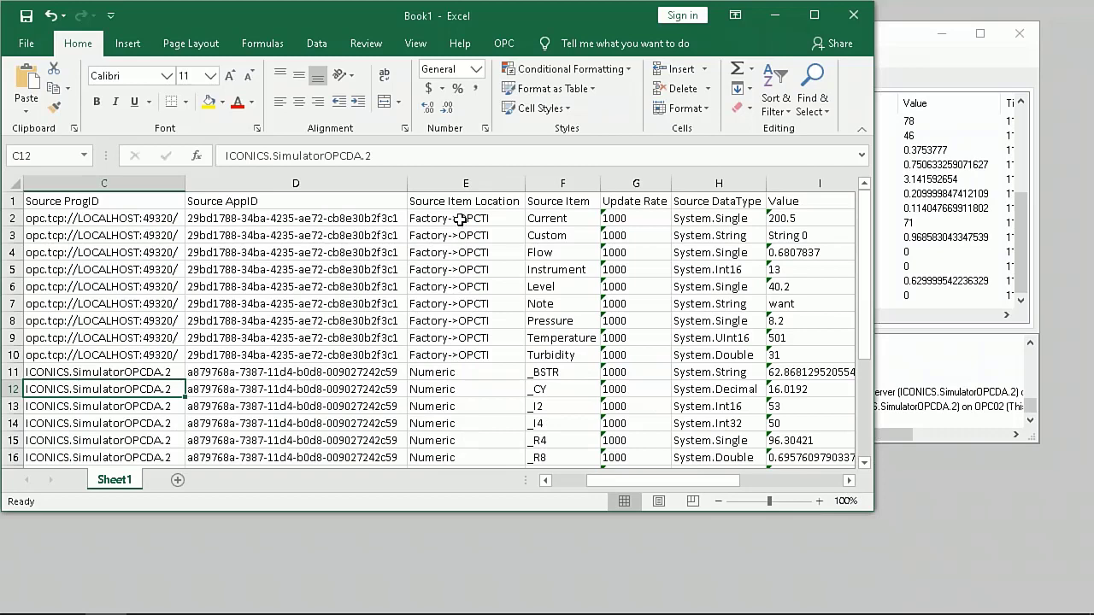
drag(553, 224, 579, 423)
drag(632, 235, 641, 355)
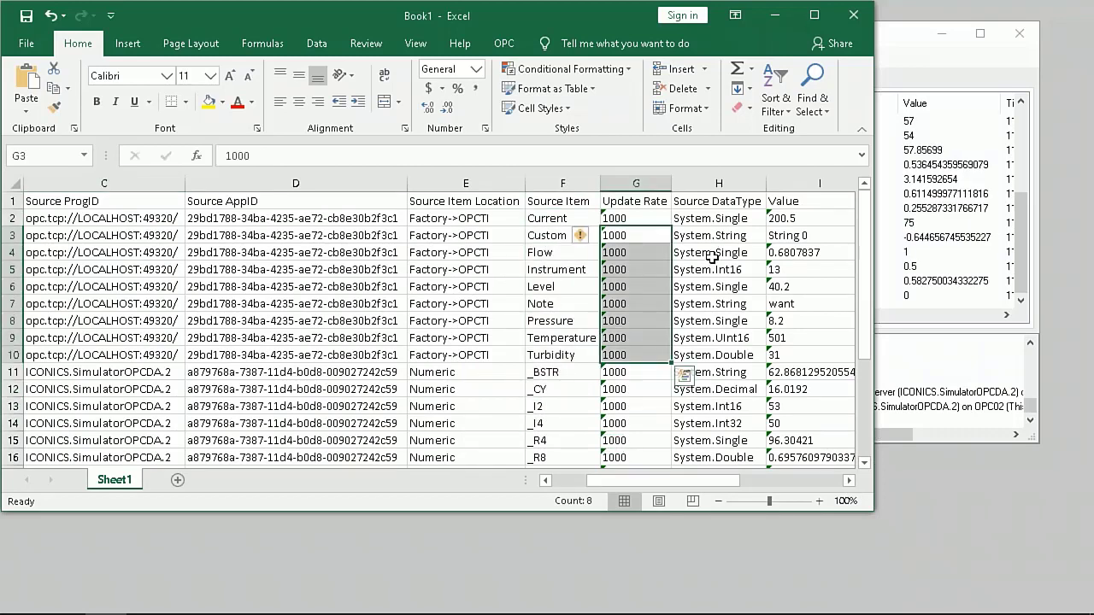
drag(711, 256, 722, 355)
click(849, 480)
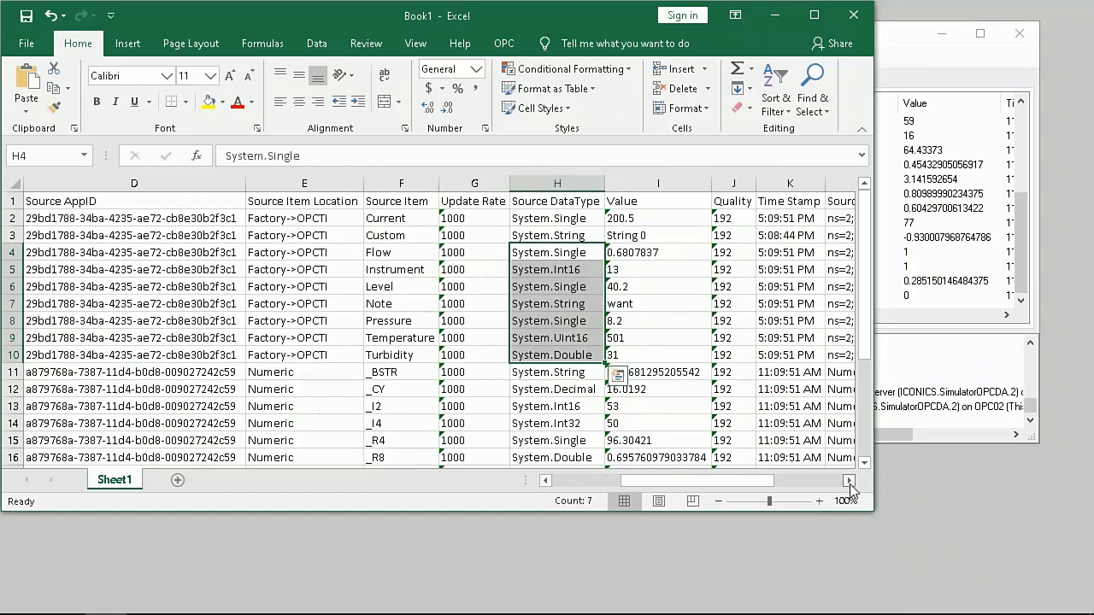
click(848, 481)
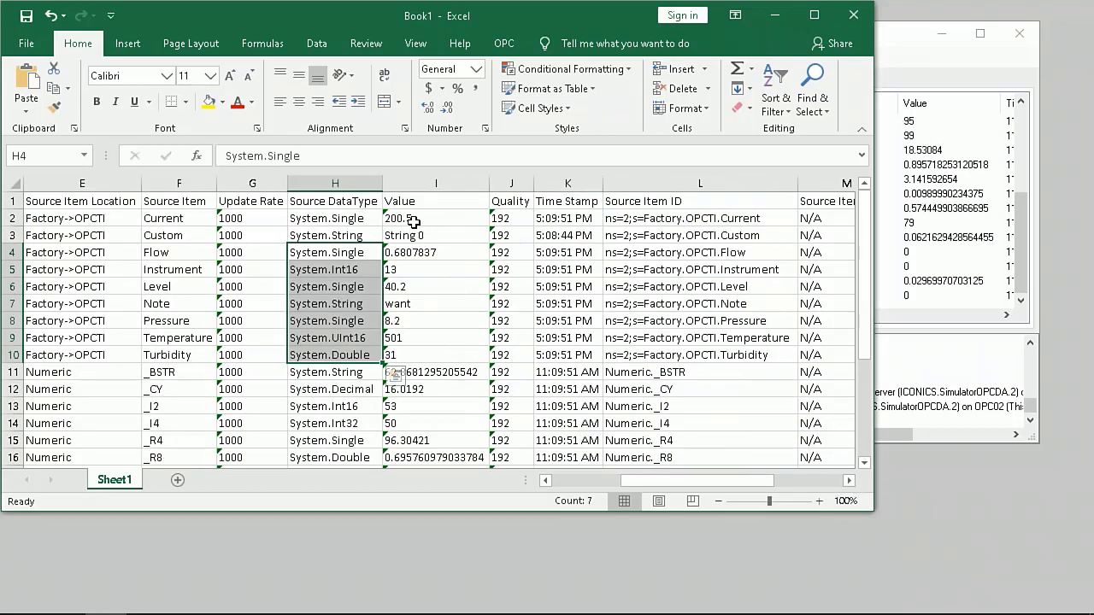
drag(417, 236, 447, 419)
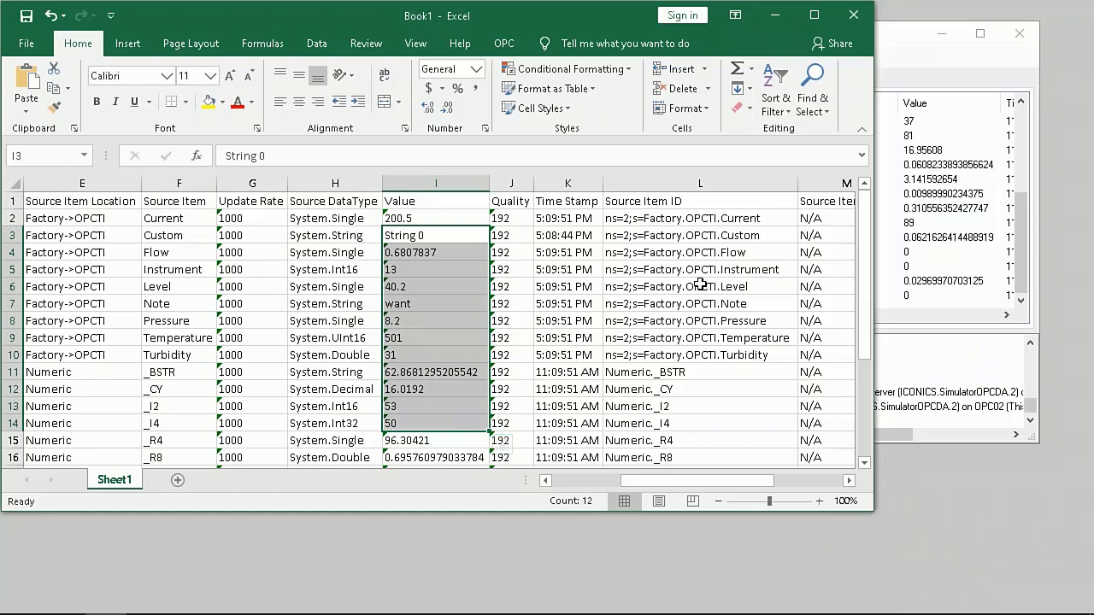
drag(763, 490, 833, 491)
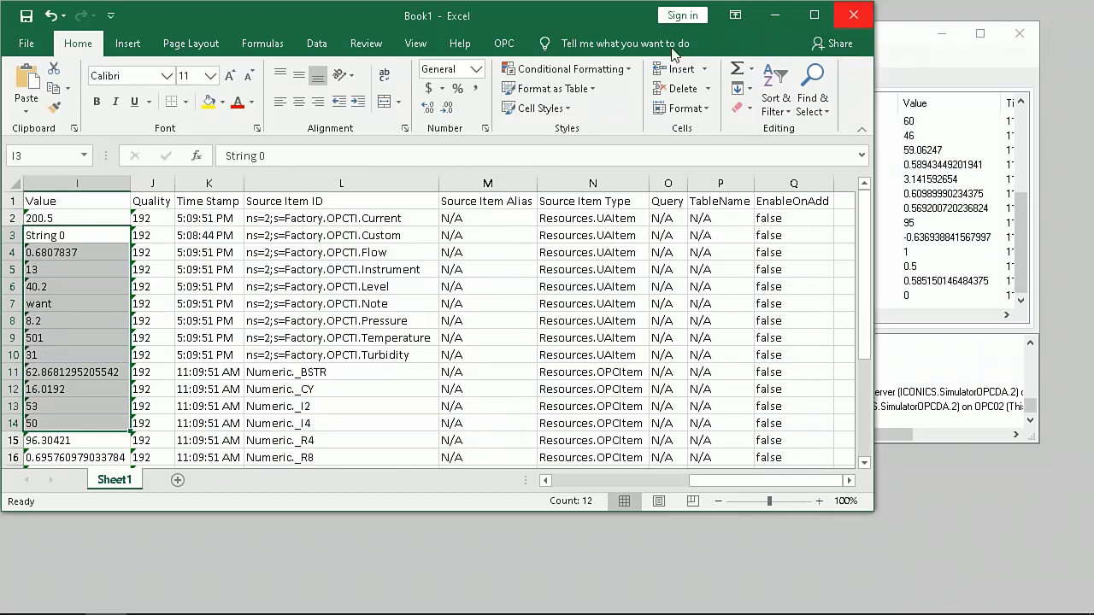
Examine the exported columns again, from Source Computer through Value, including the values of the Note and _BSTR items
click(585, 480)
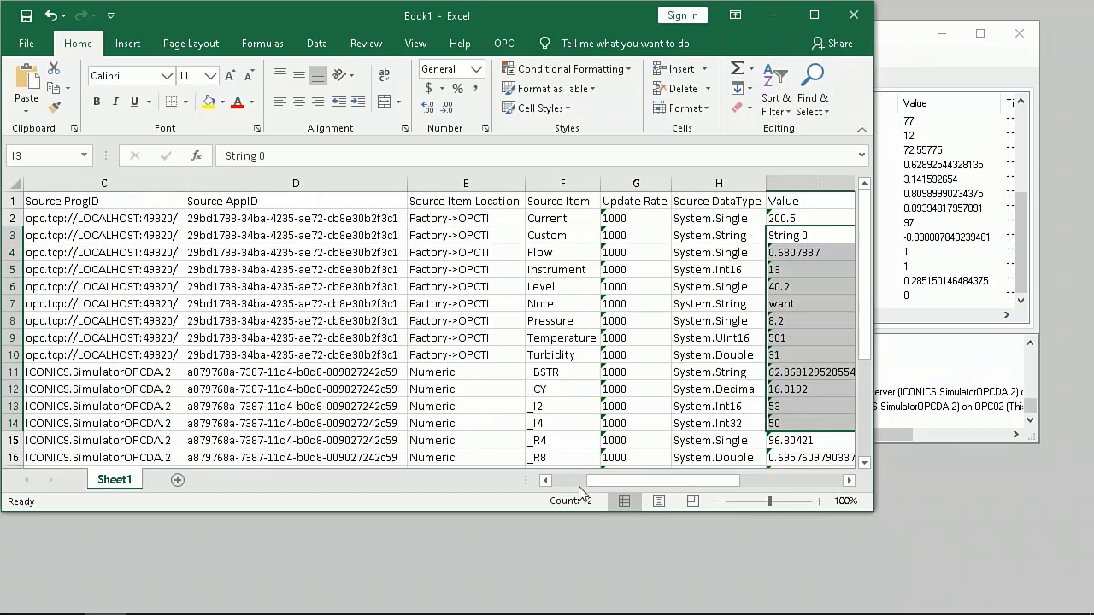
click(579, 485)
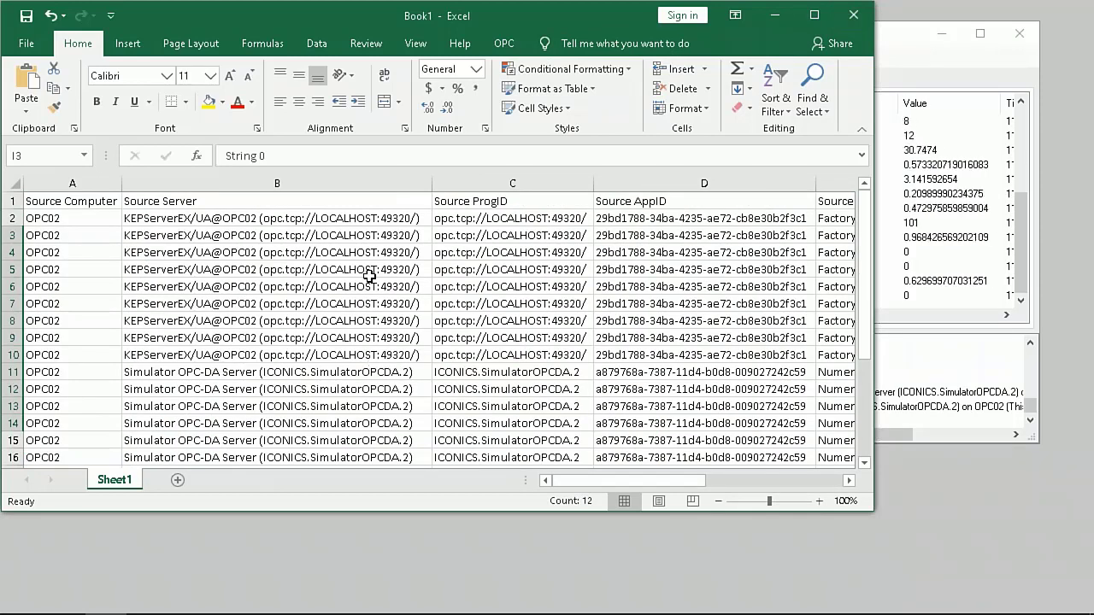
click(848, 480)
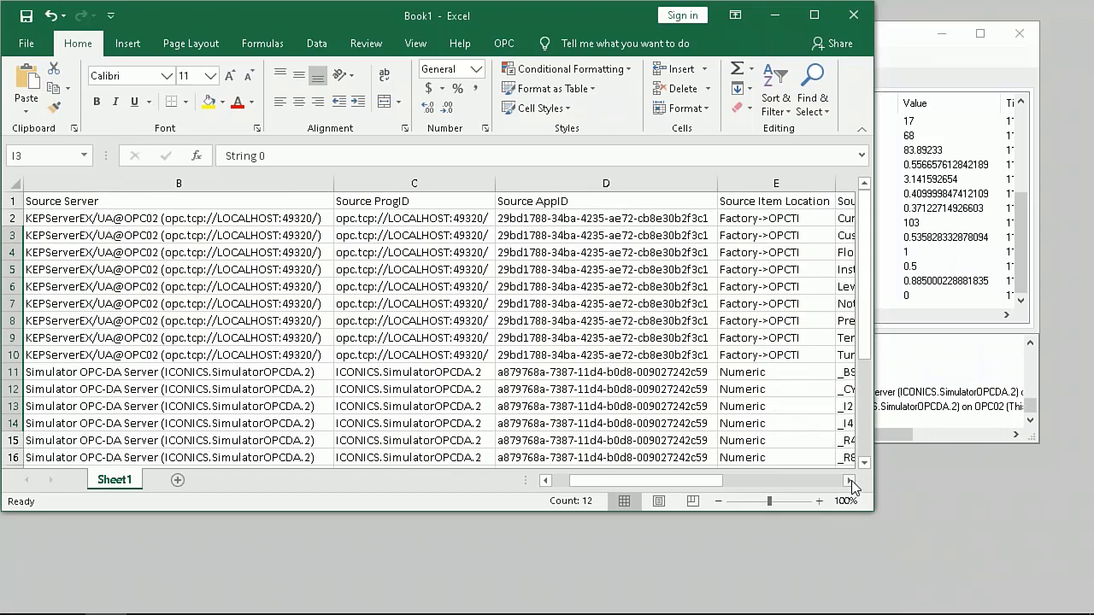
click(848, 480)
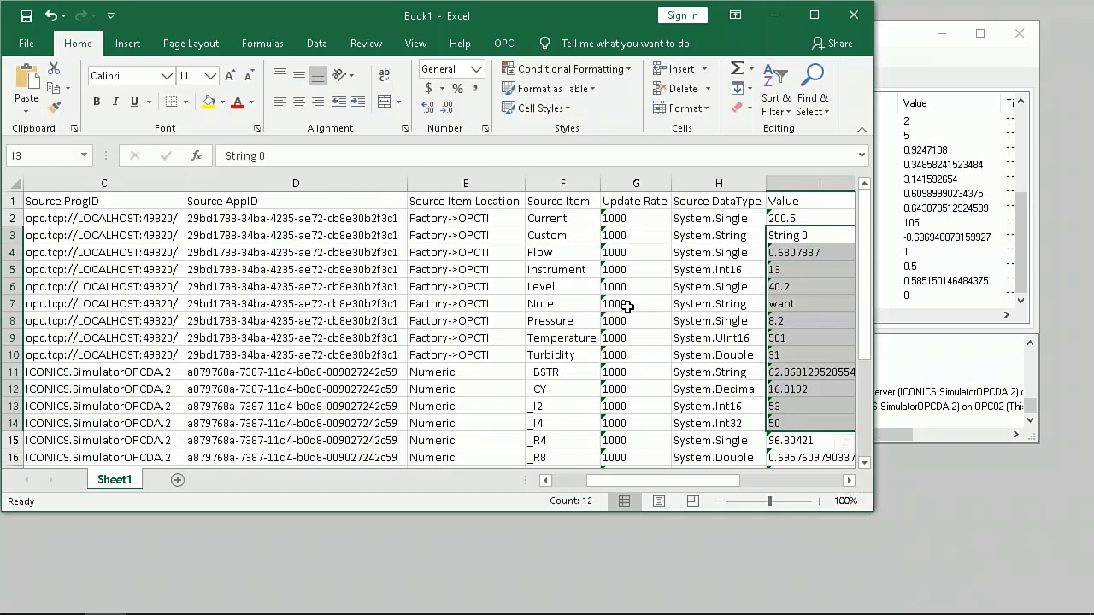
click(784, 266)
click(791, 303)
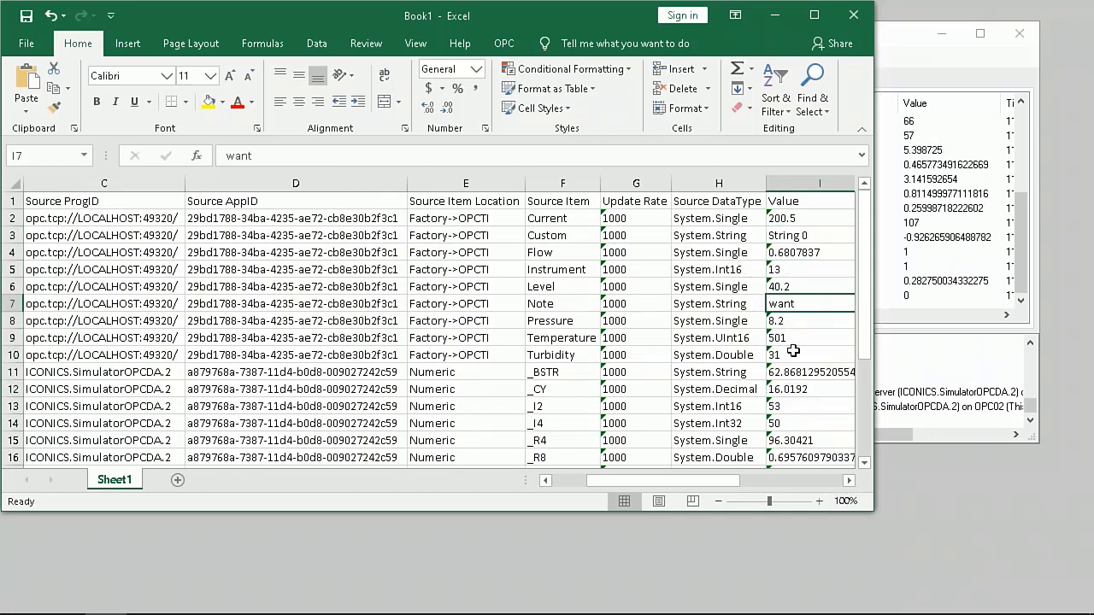
click(795, 374)
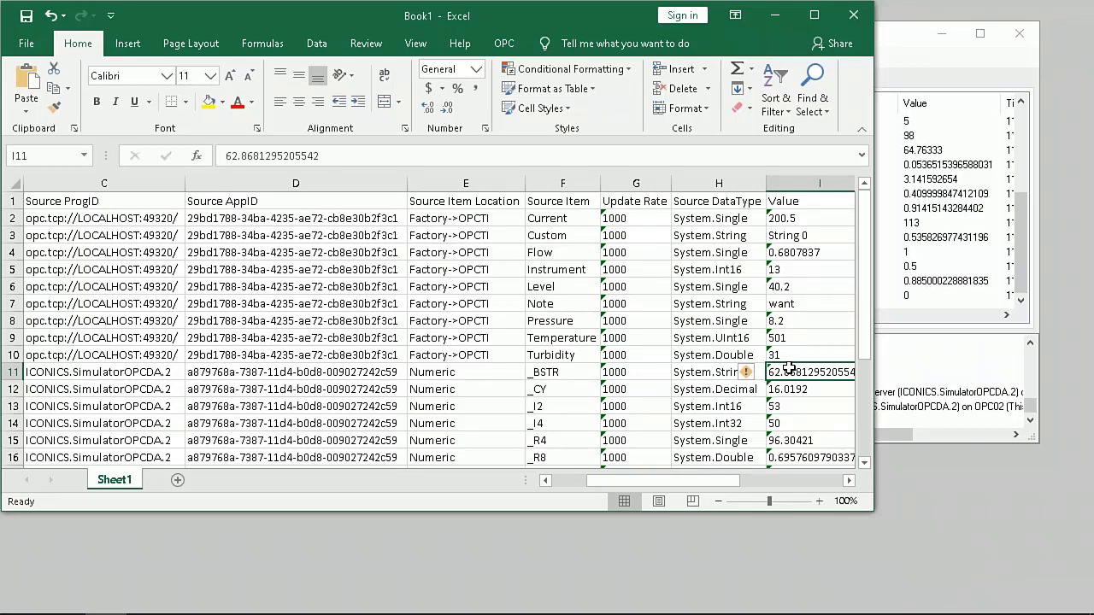
Switch to OPC Expert and set up an archive of all realtime items with CSV (Excel) as the destination
click(907, 268)
click(908, 267)
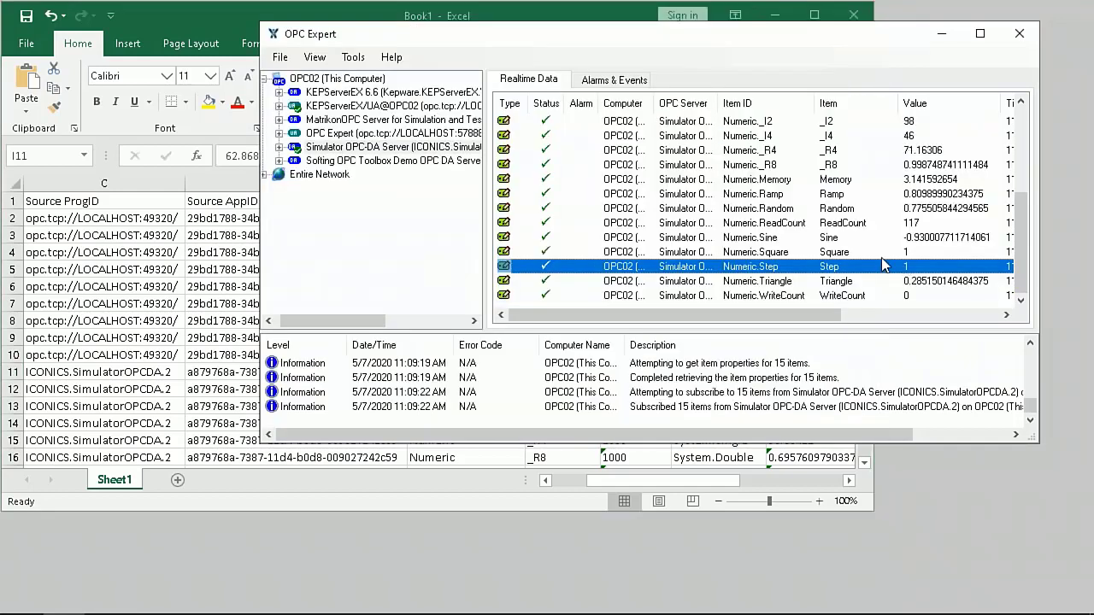
click(701, 224)
key(ctrl+a)
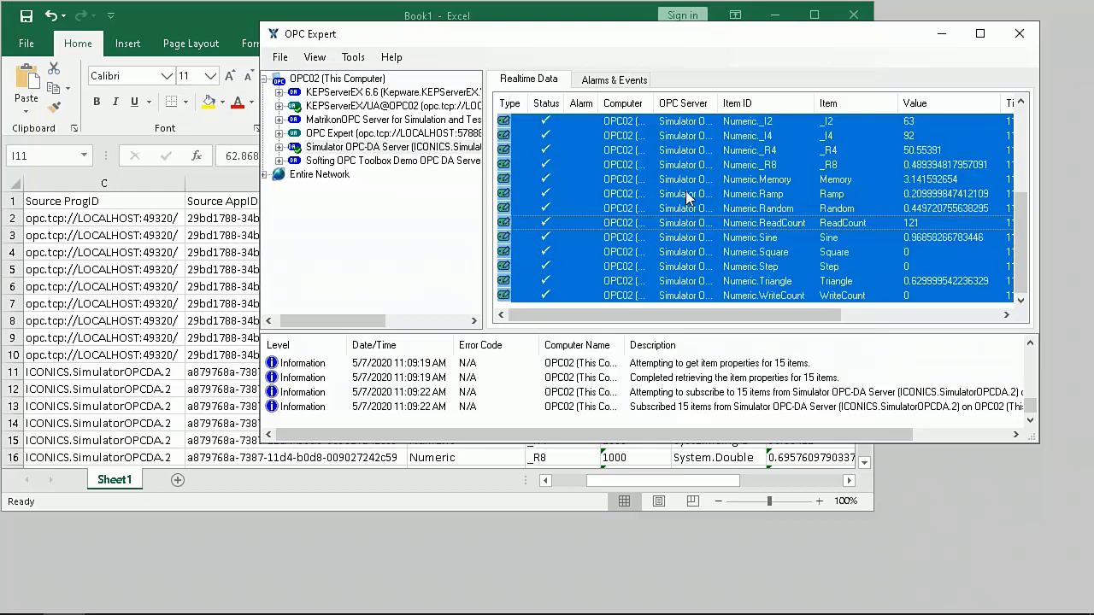
right_click(689, 196)
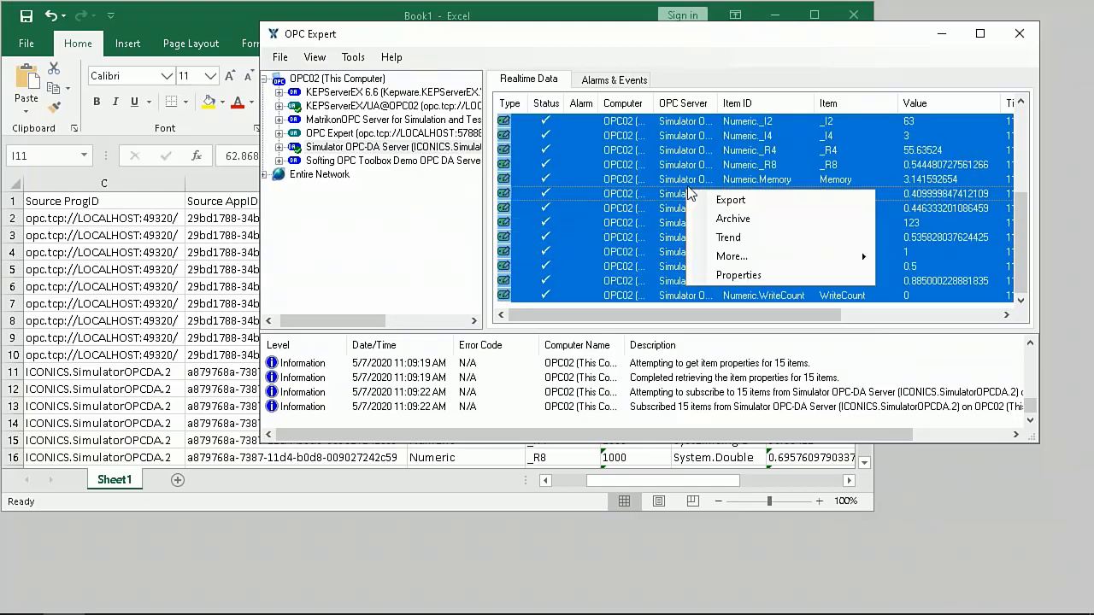
click(710, 215)
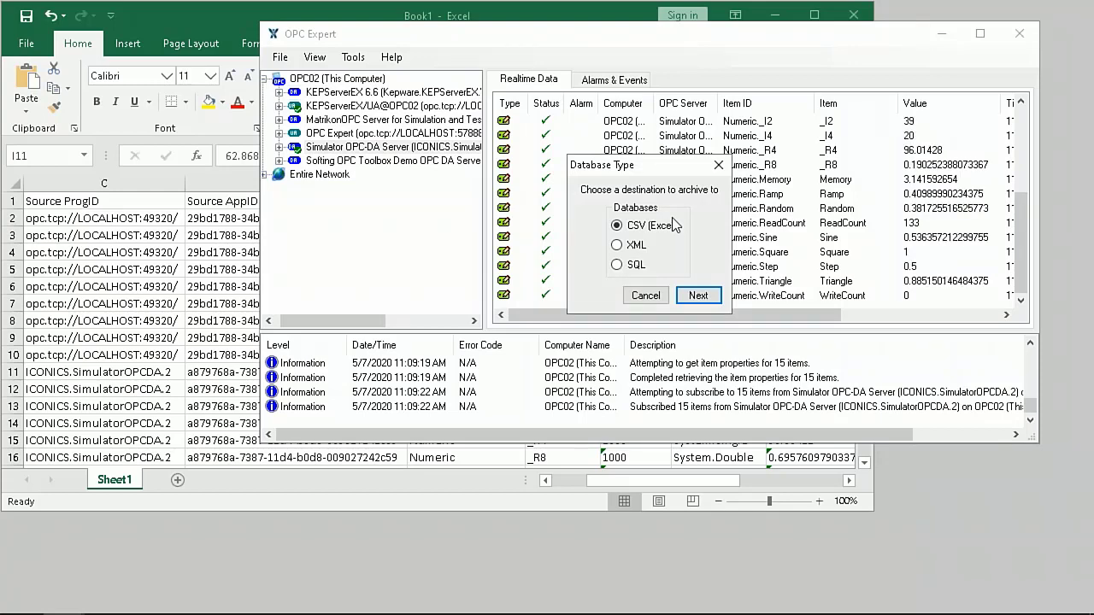
click(697, 295)
Name the CSV archive file ExcelFriendly
double_click(649, 106)
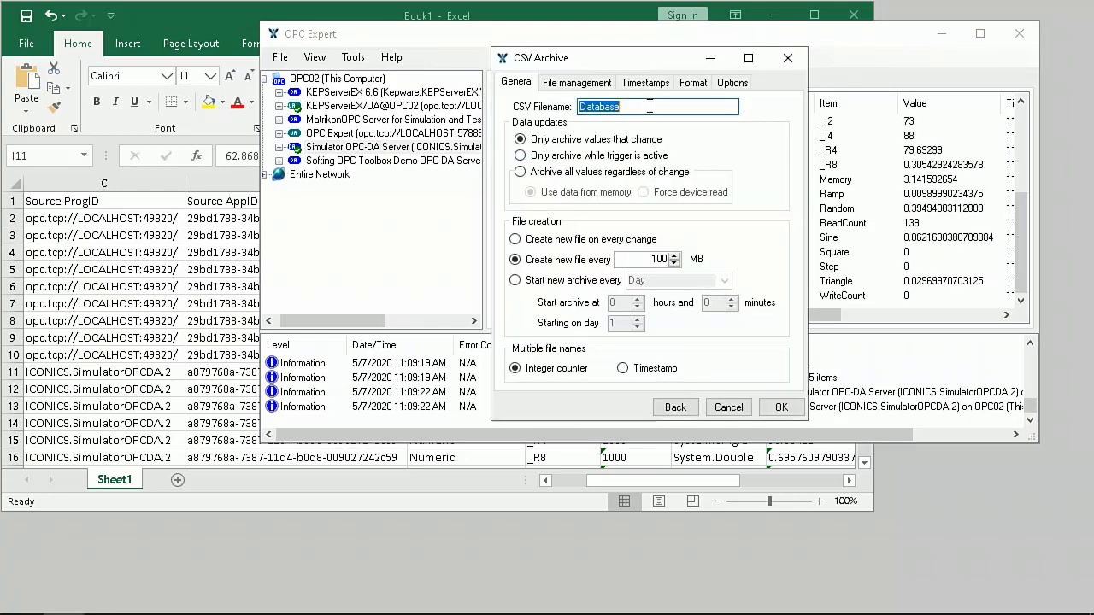
text(Exce)
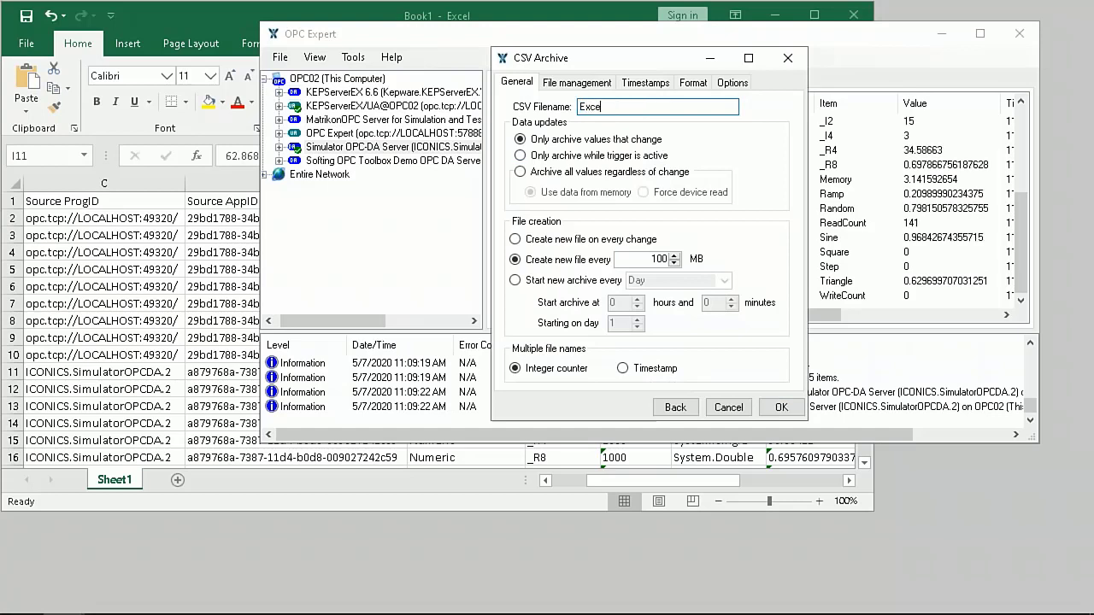
text(lFrien)
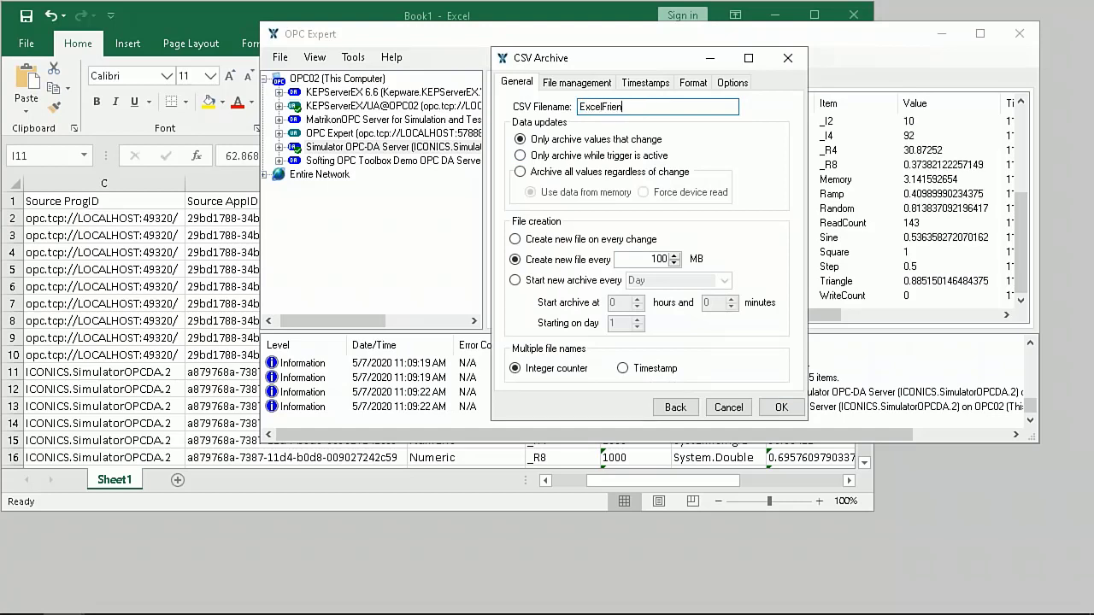
text(dly)
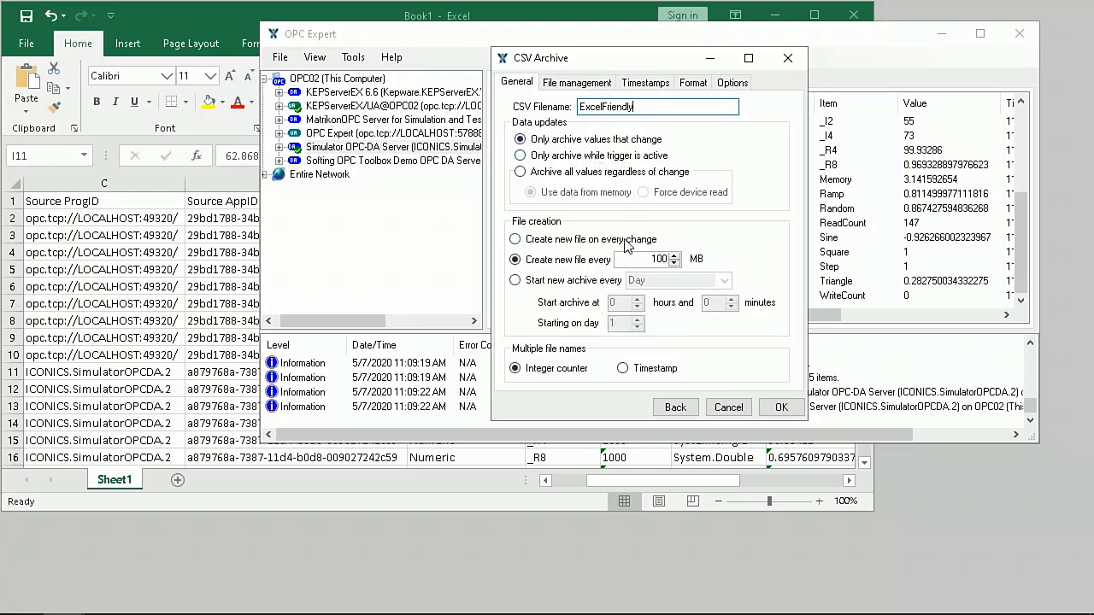
Enable the Excel friendly format for the archive with one row for all items
click(585, 85)
click(642, 83)
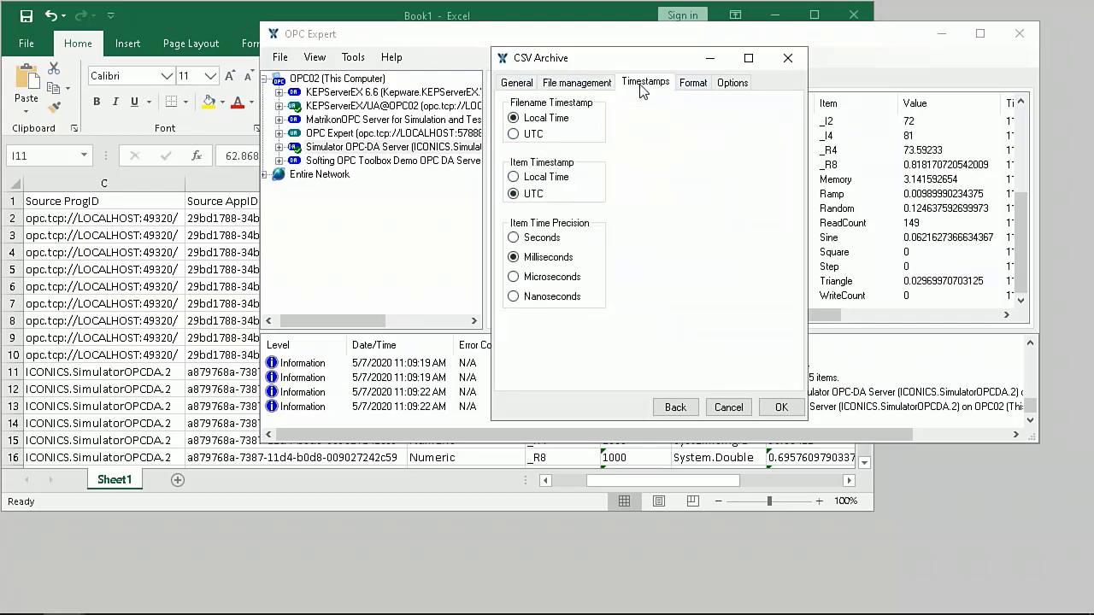
click(692, 83)
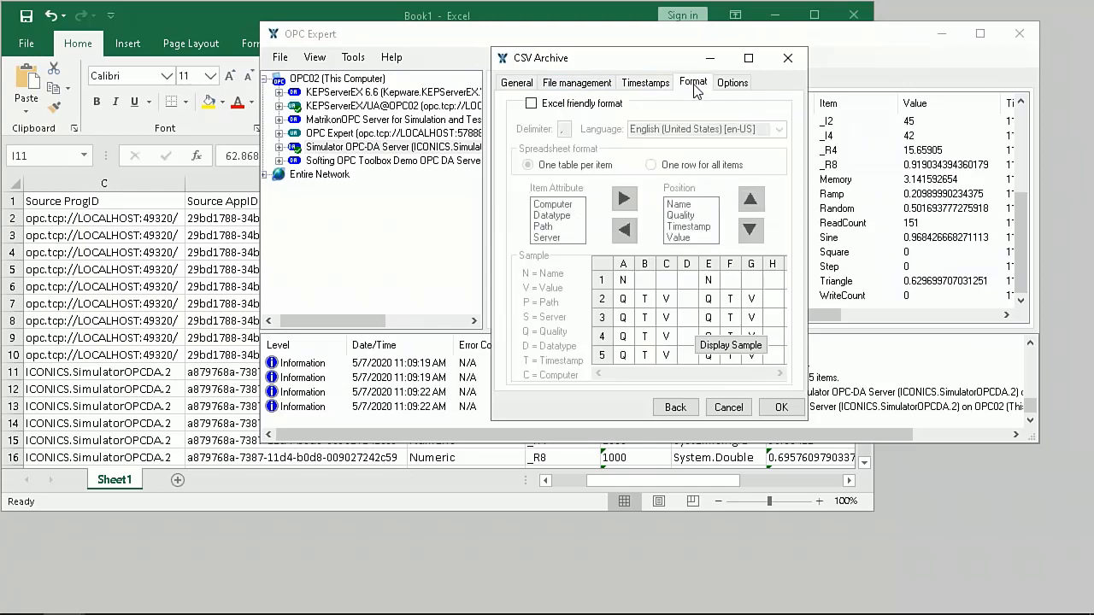
click(531, 104)
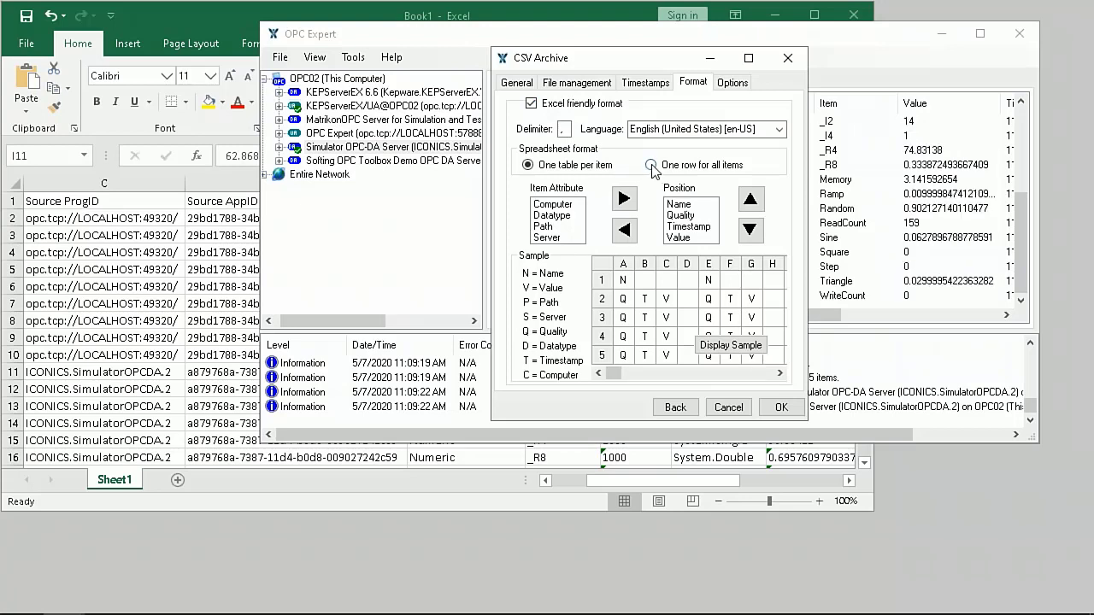
click(651, 165)
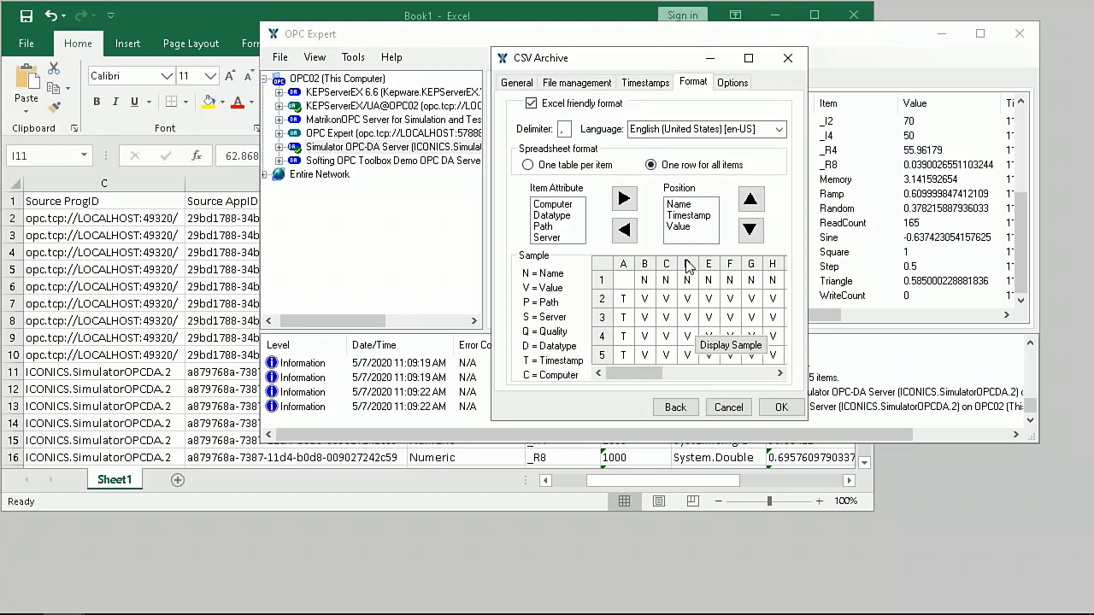
Preview the archive layout with sample data and accept the CSV archive settings
click(716, 354)
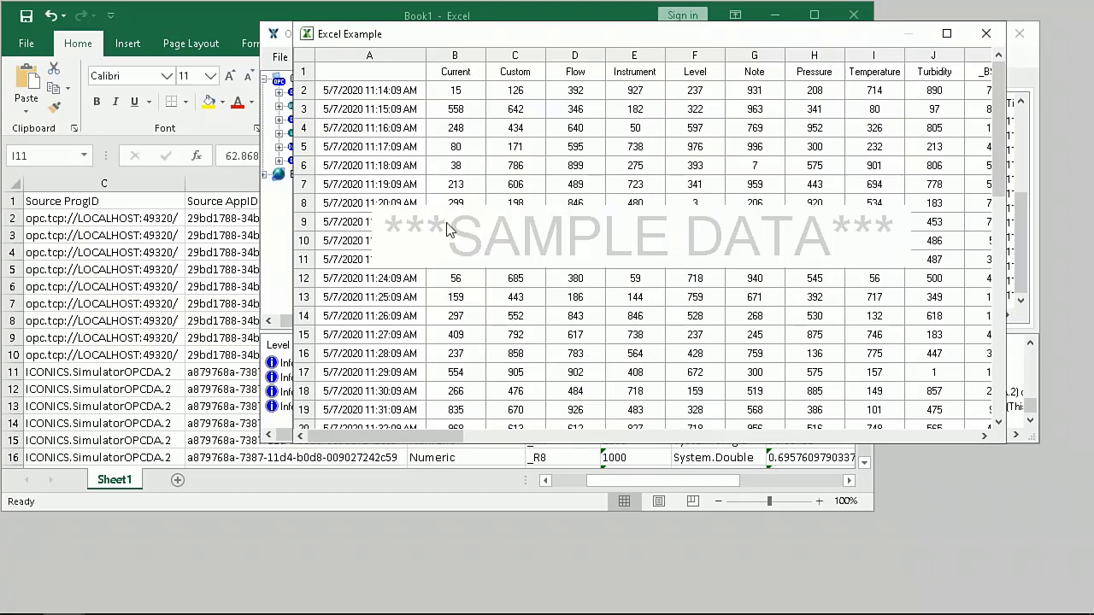
click(993, 35)
click(986, 35)
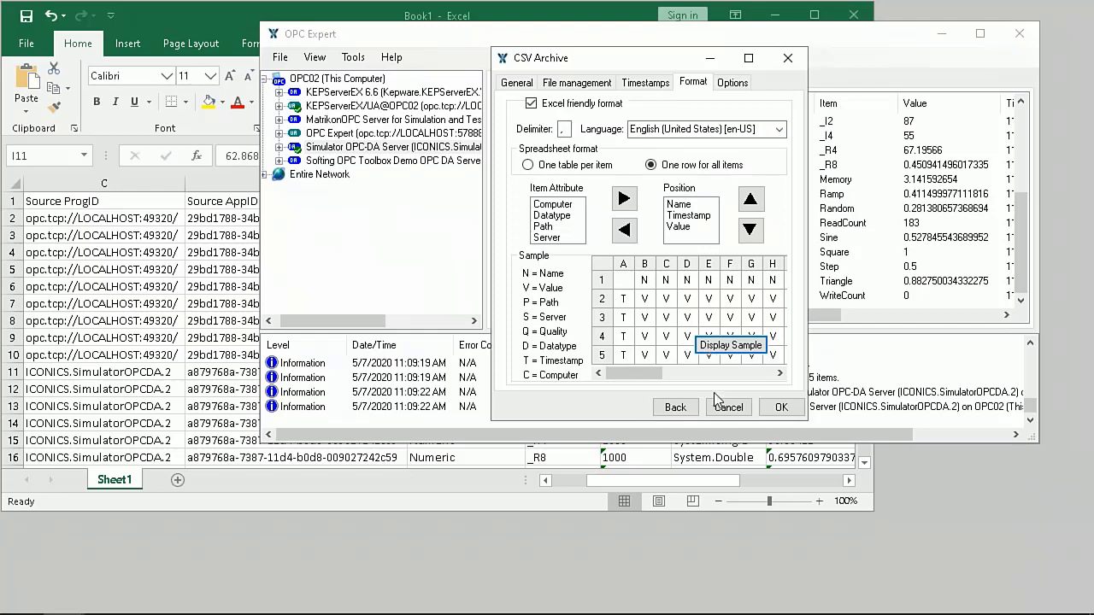
click(793, 407)
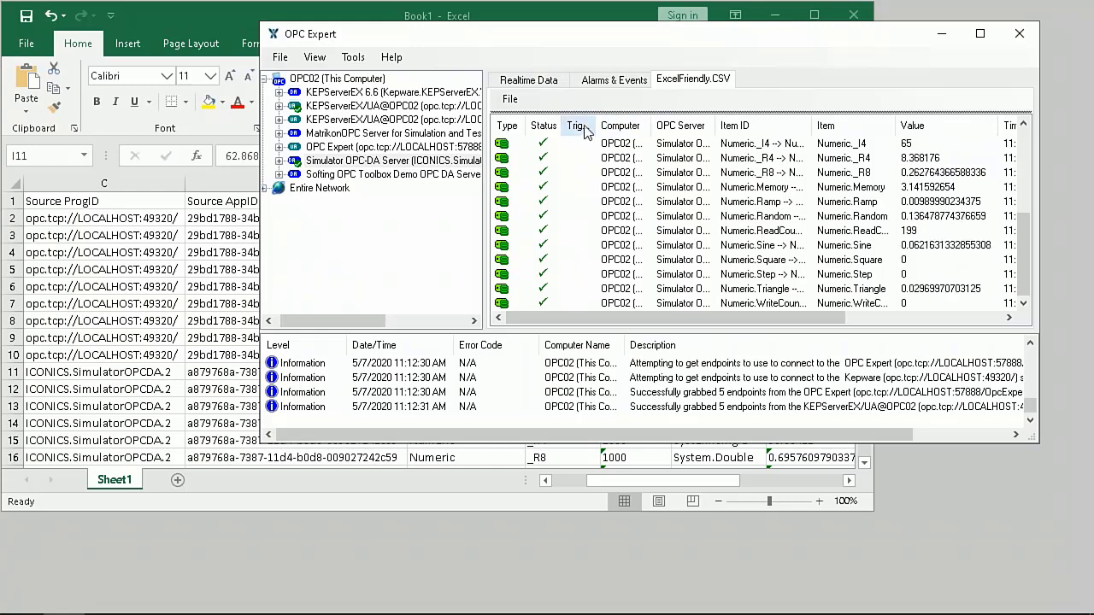
Open the file location of the ExcelFriendly archive and refresh the folder's contents
click(518, 103)
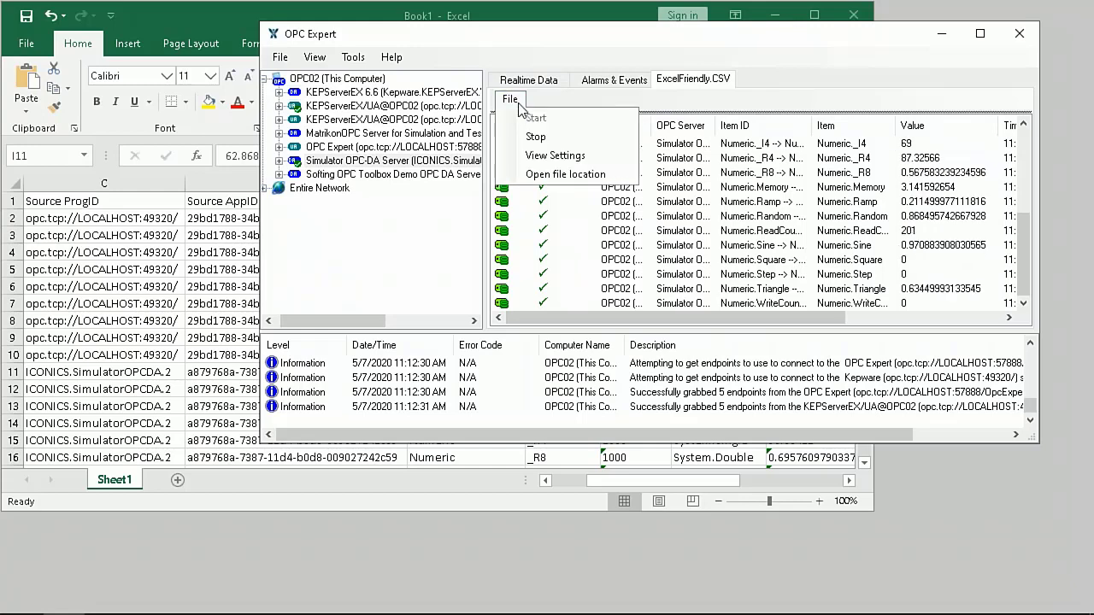
click(623, 176)
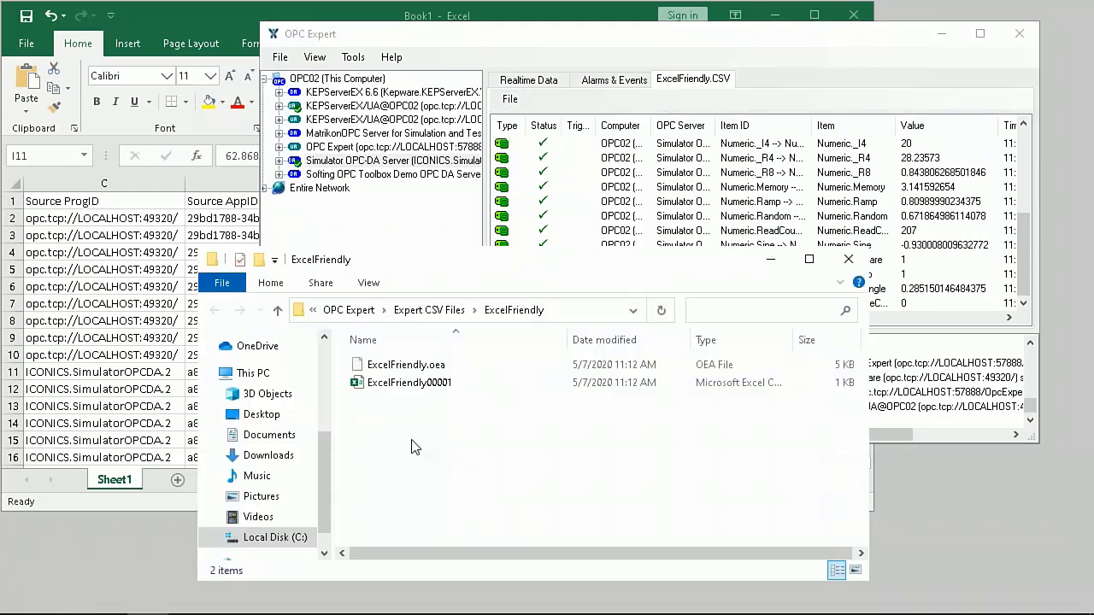
click(640, 387)
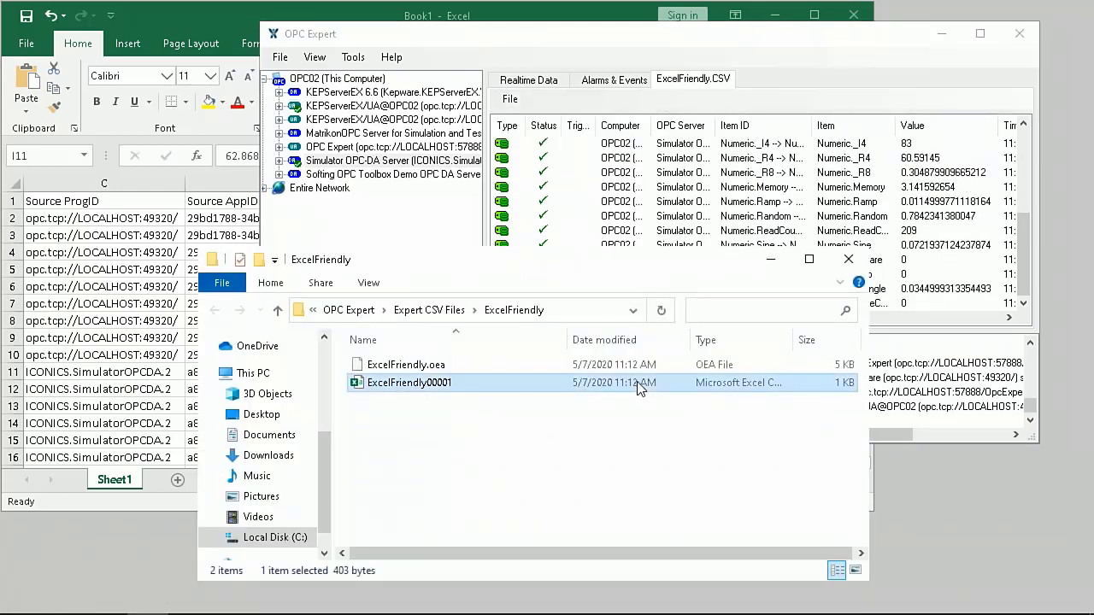
right_click(599, 467)
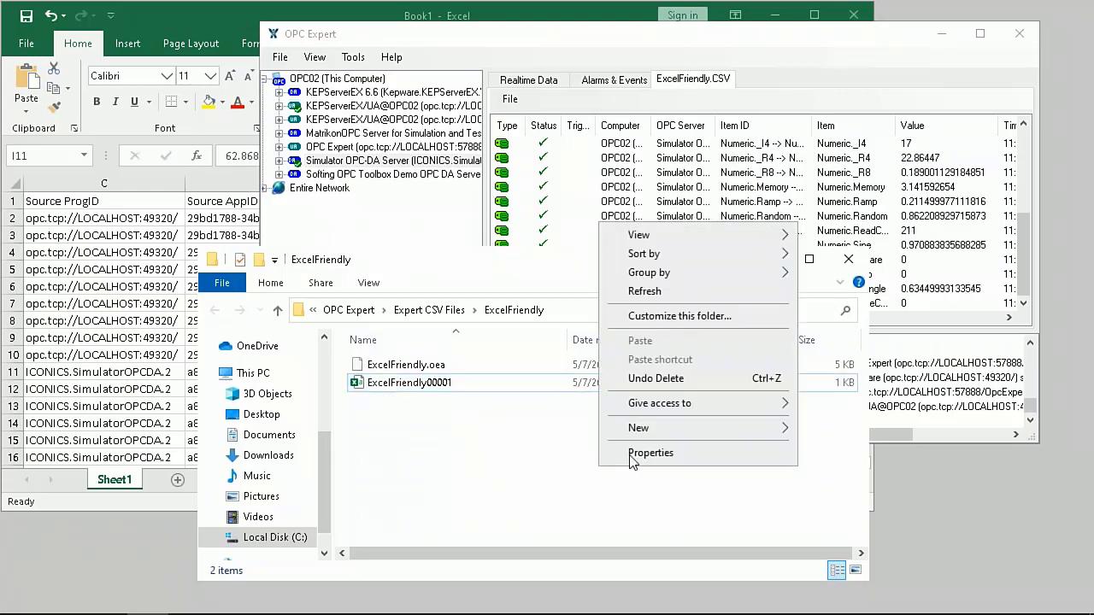
click(644, 292)
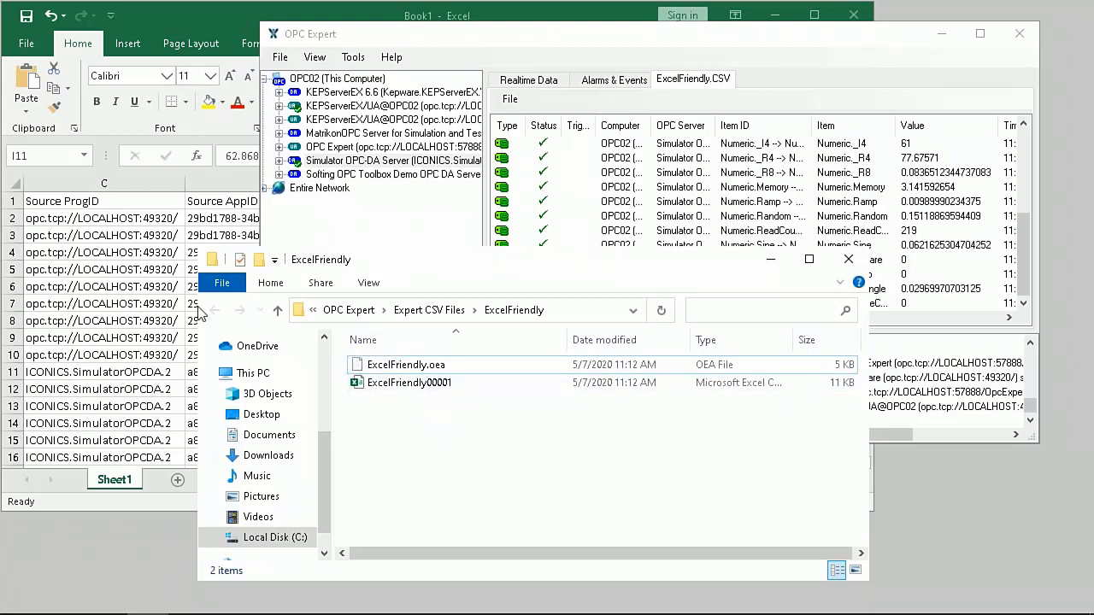
Open the ExcelFriendly00001 CSV file as read-only in Excel and auto-fit the width of column A
click(419, 385)
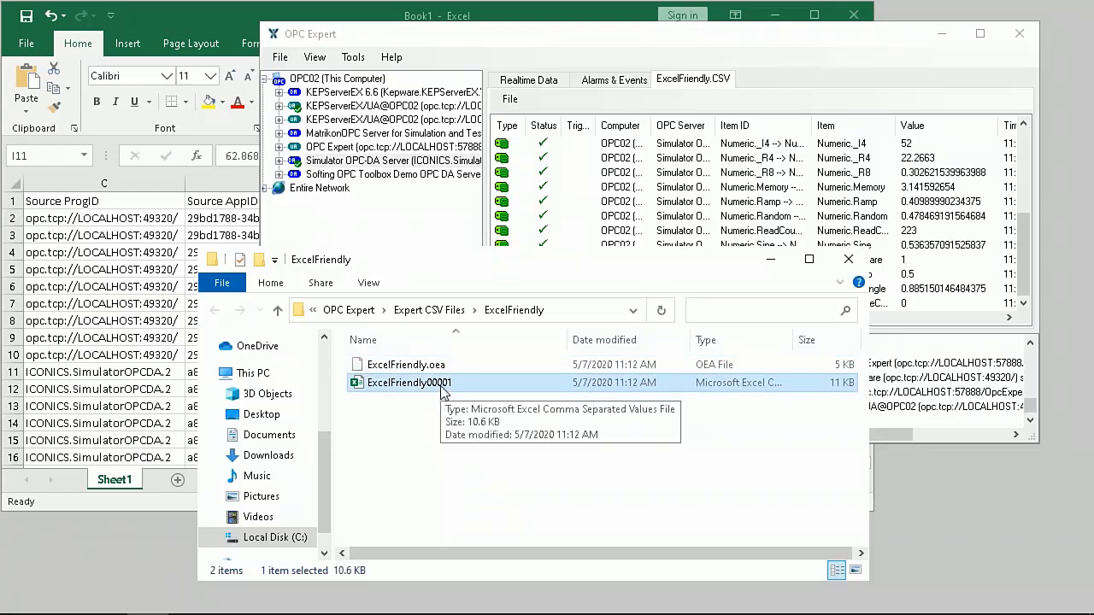
drag(441, 387, 109, 331)
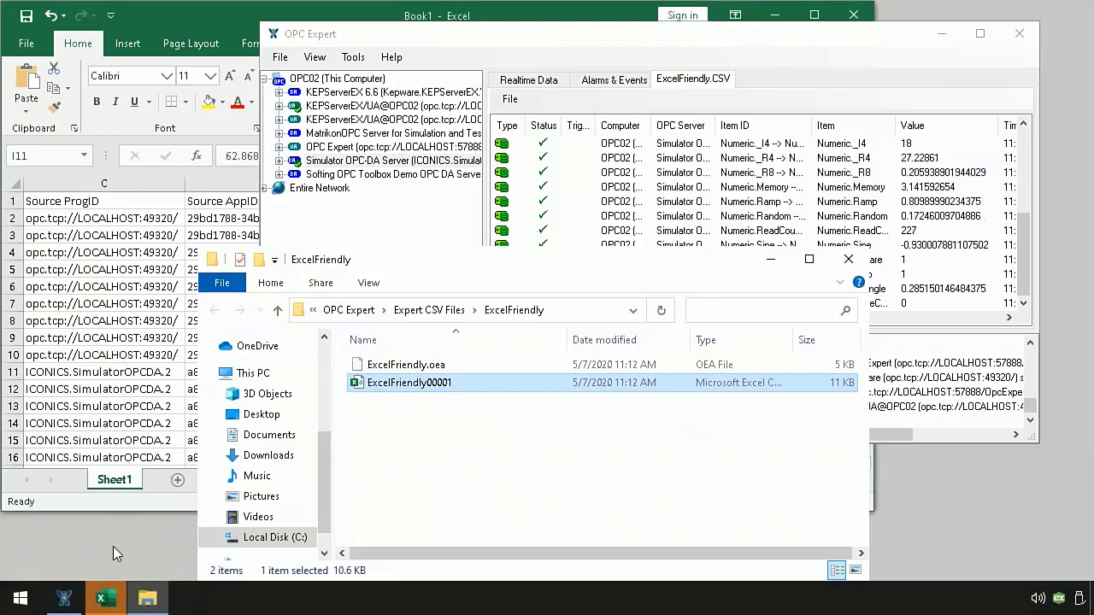
click(116, 603)
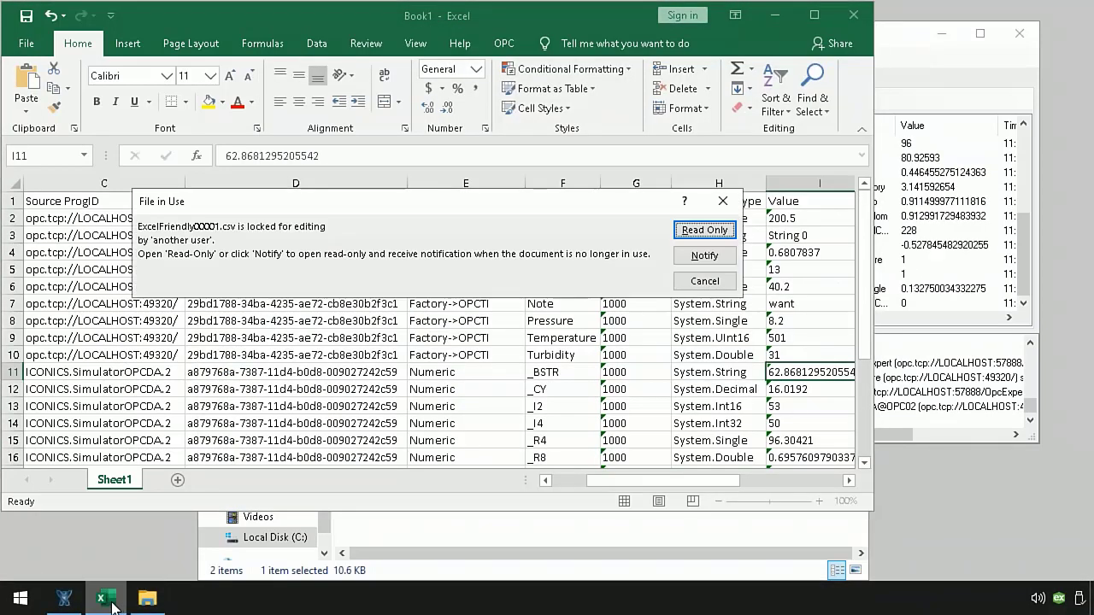
click(706, 230)
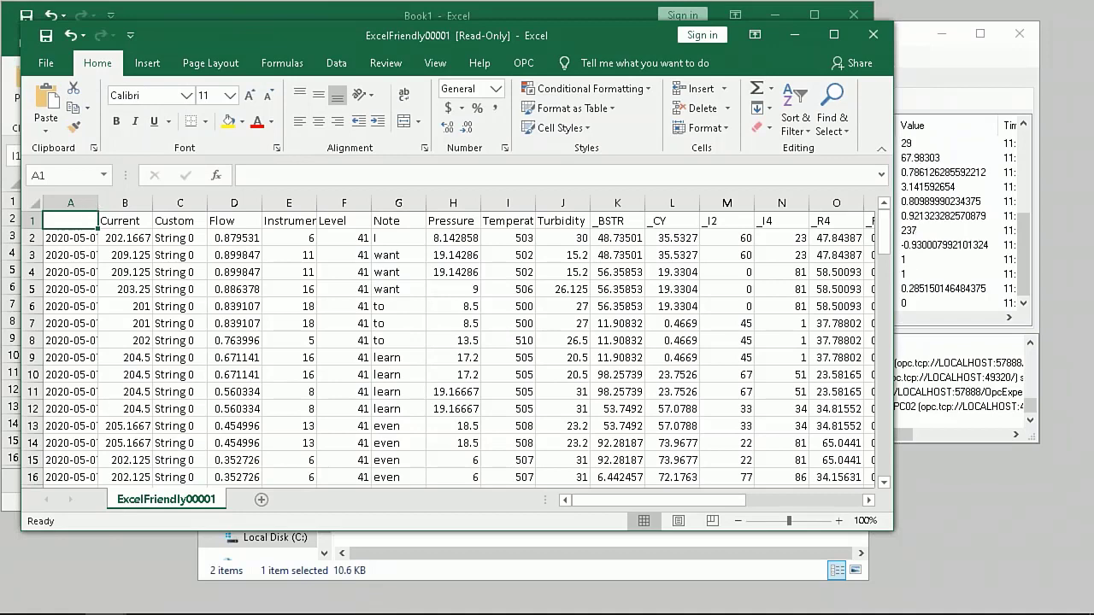
double_click(97, 201)
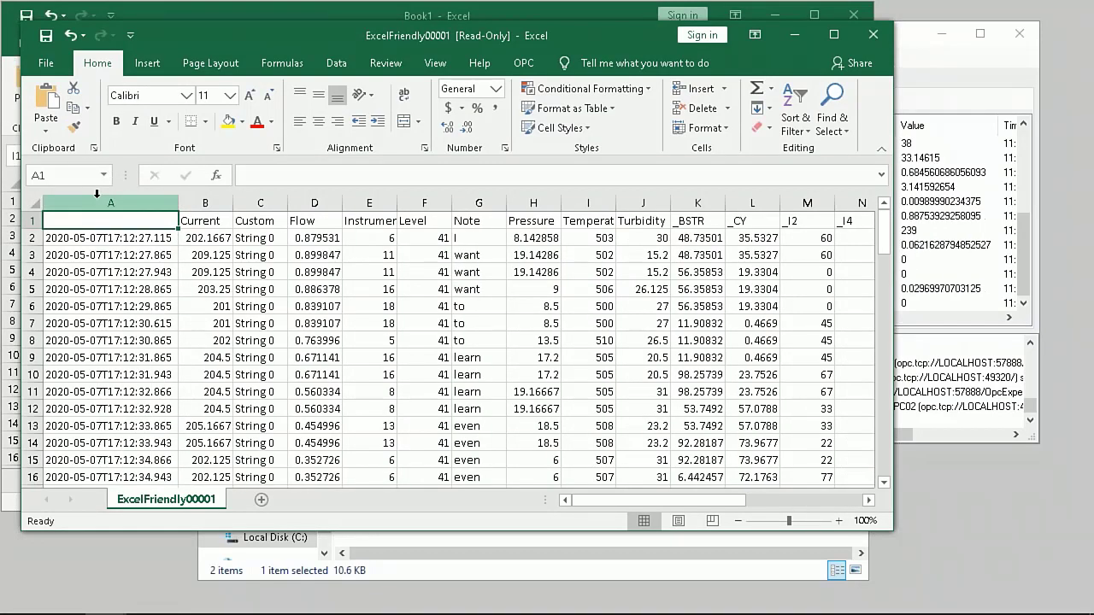
Examine the timestamps in column A and the archived item values further down the sheet
click(133, 256)
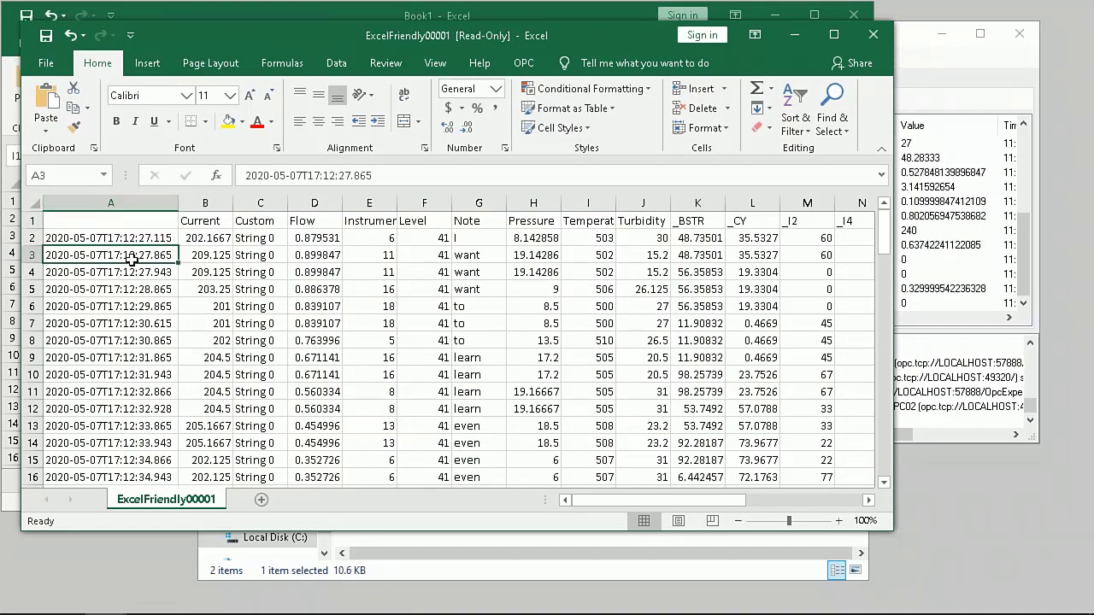
click(128, 323)
click(128, 406)
click(133, 441)
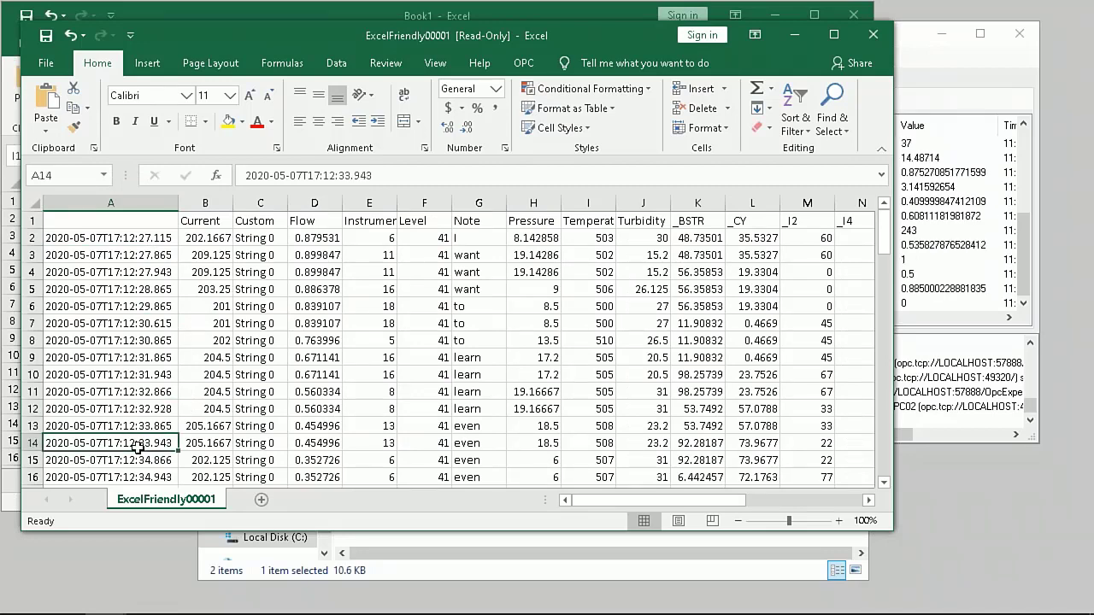
click(133, 418)
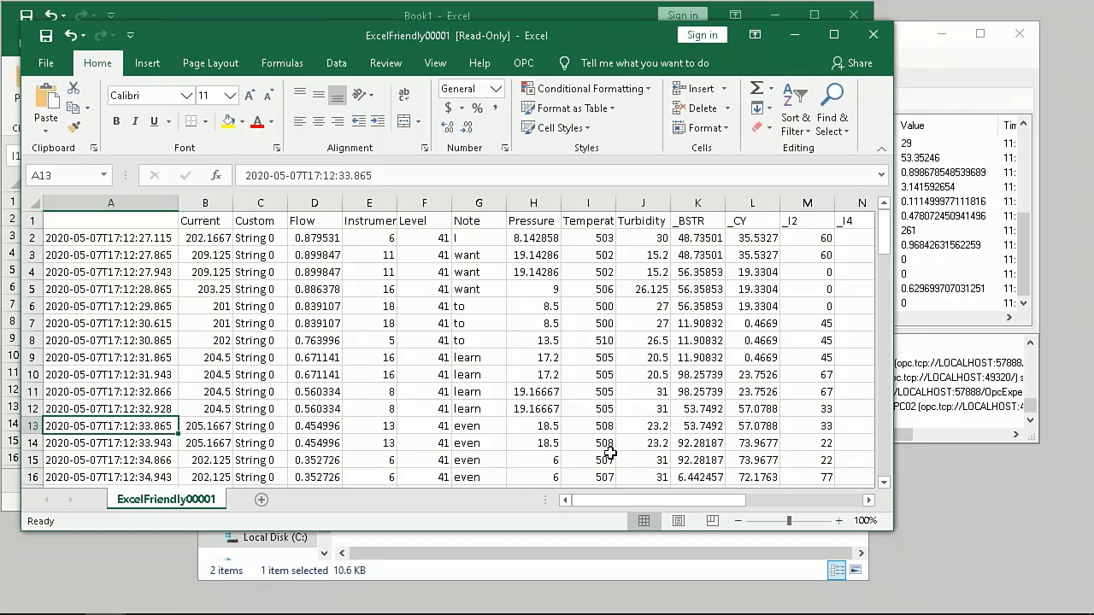
scroll(344, 373, down, 2)
scroll(344, 373, down, 1)
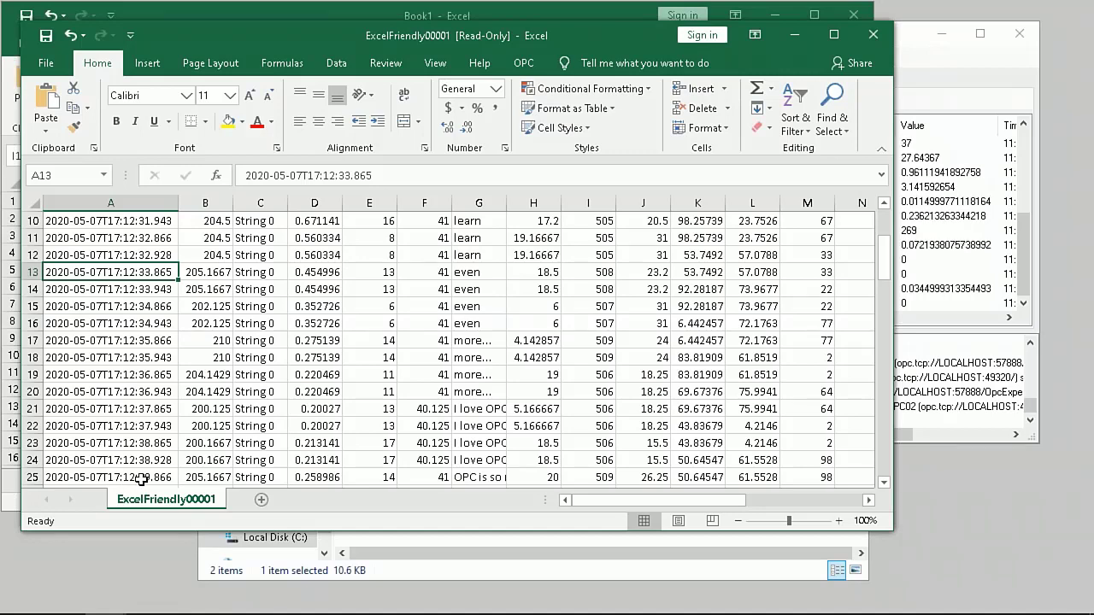
Switch to OPC Expert and check the current item timestamps in the Realtime Data list
click(940, 246)
click(528, 80)
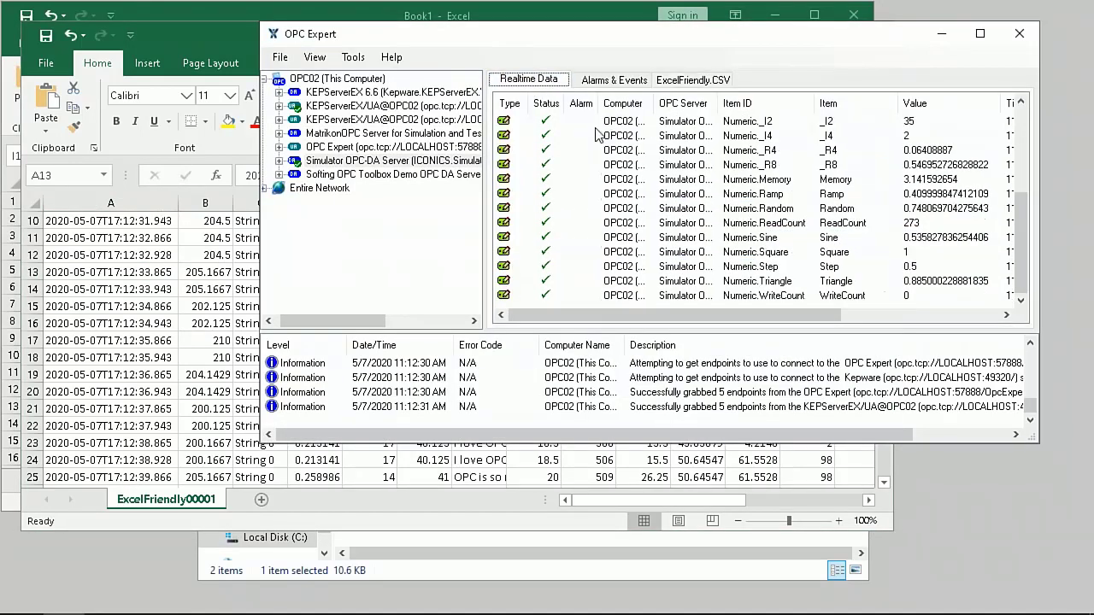
drag(790, 317, 889, 293)
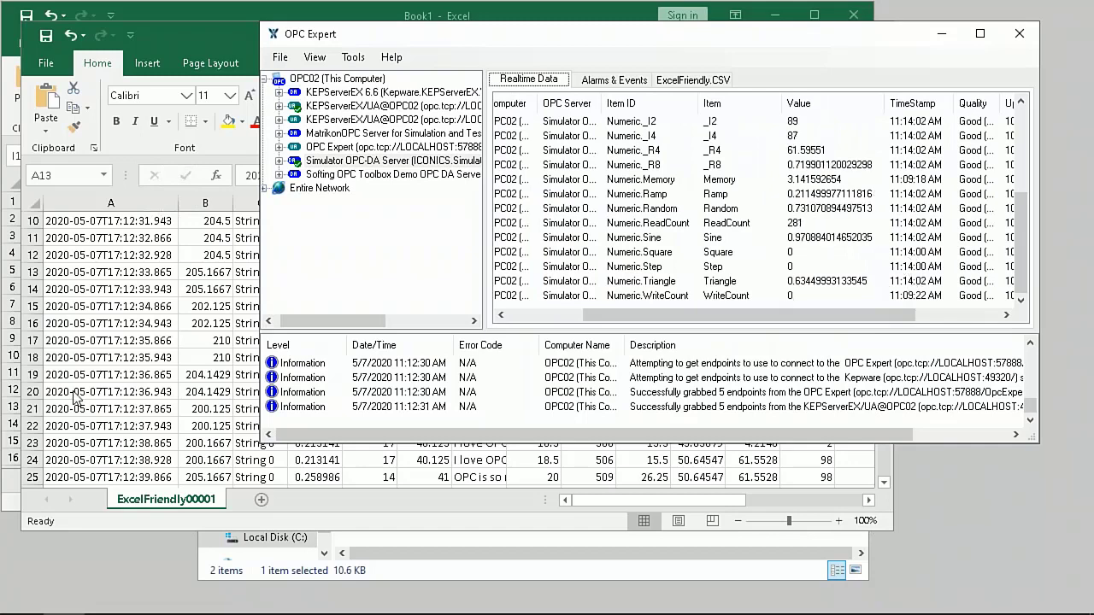
Return to the ExcelFriendly00001 sheet in Excel and examine the timestamps of its last logged rows
click(155, 375)
scroll(146, 390, down, 5)
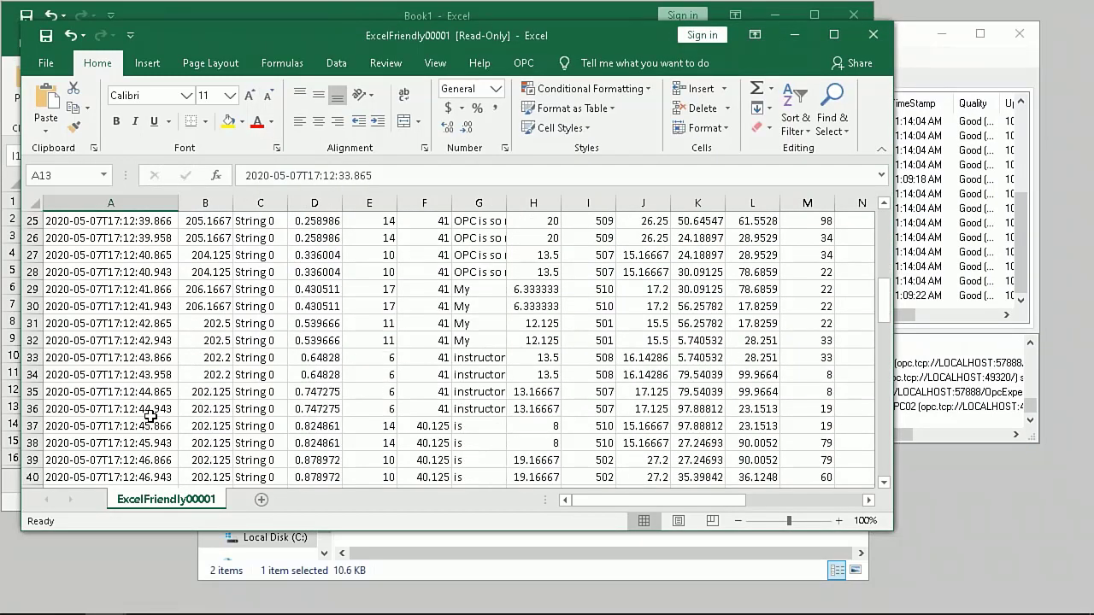
scroll(150, 416, down, 19)
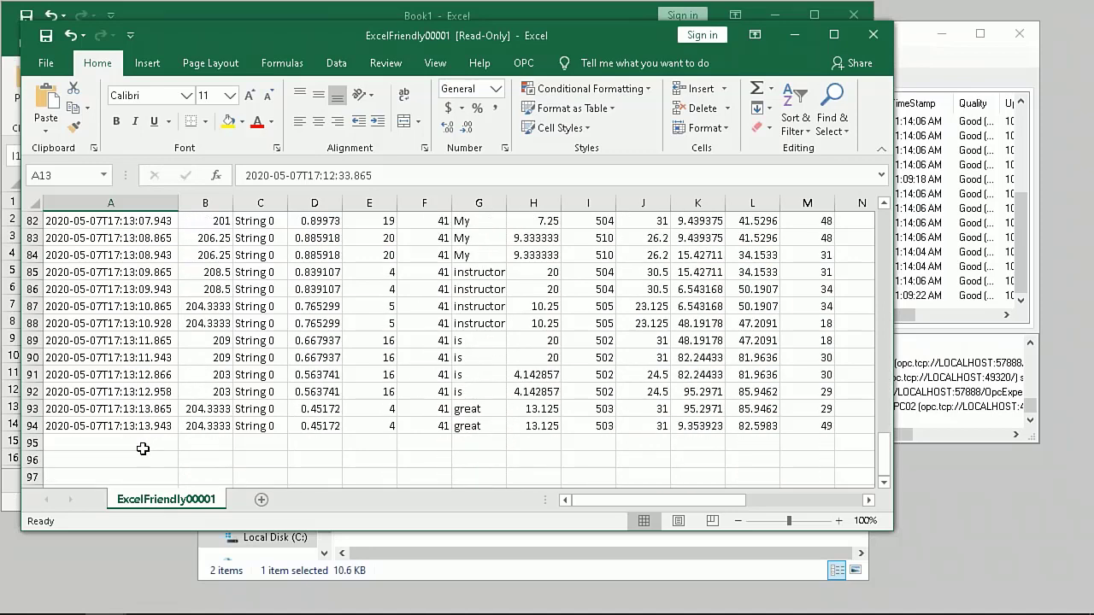
scroll(142, 443, down, 3)
scroll(120, 380, up, 2)
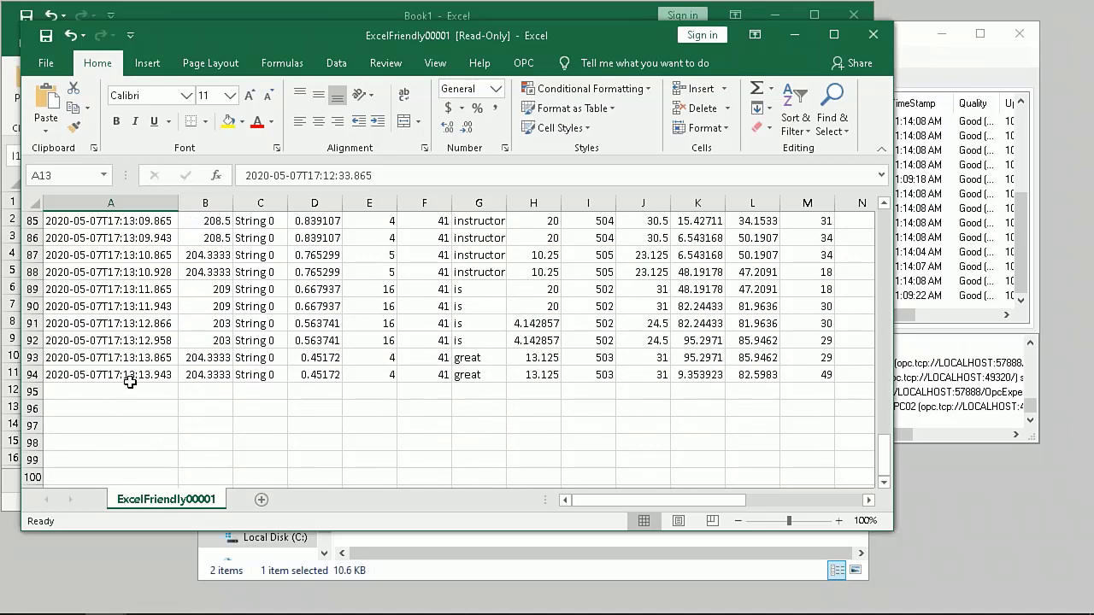
Close the ExcelFriendly00001 CSV without saving the changes and reopen it as read-only from the ExcelFriendly folder
click(872, 38)
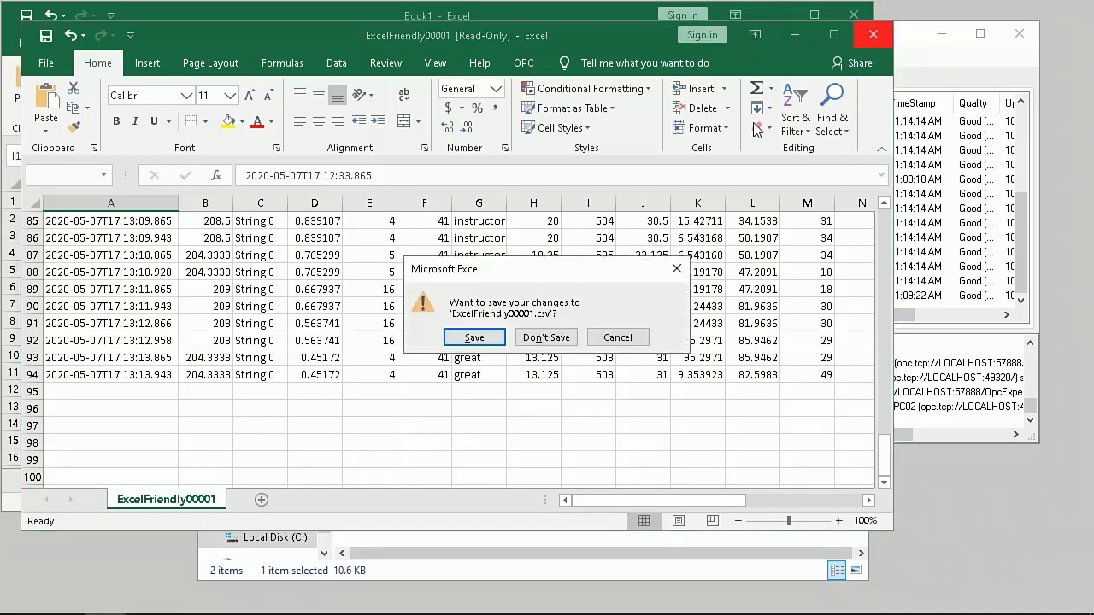
click(547, 345)
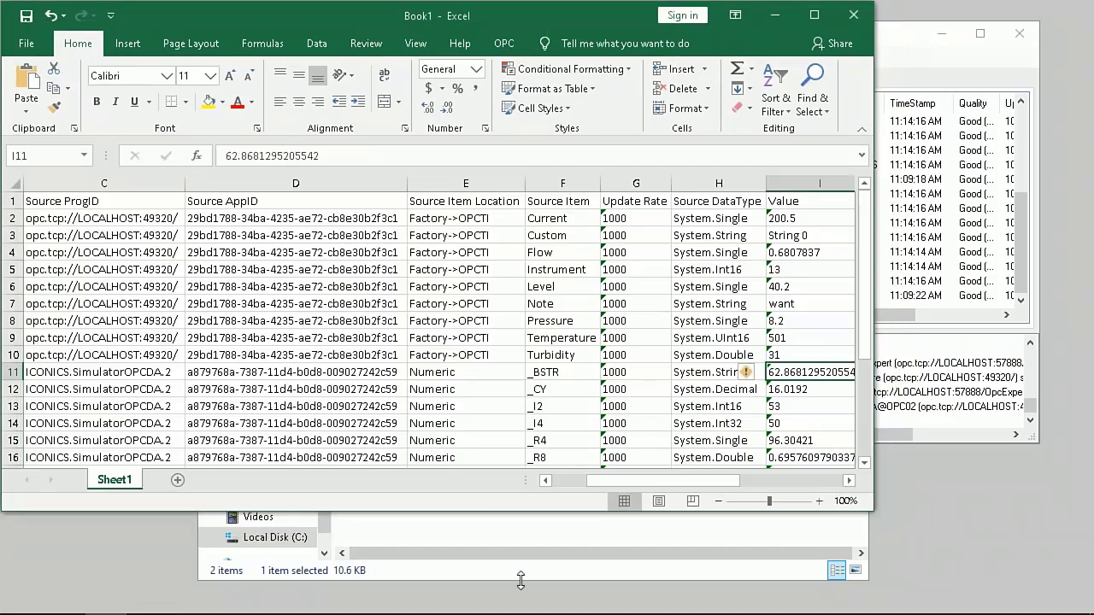
click(500, 556)
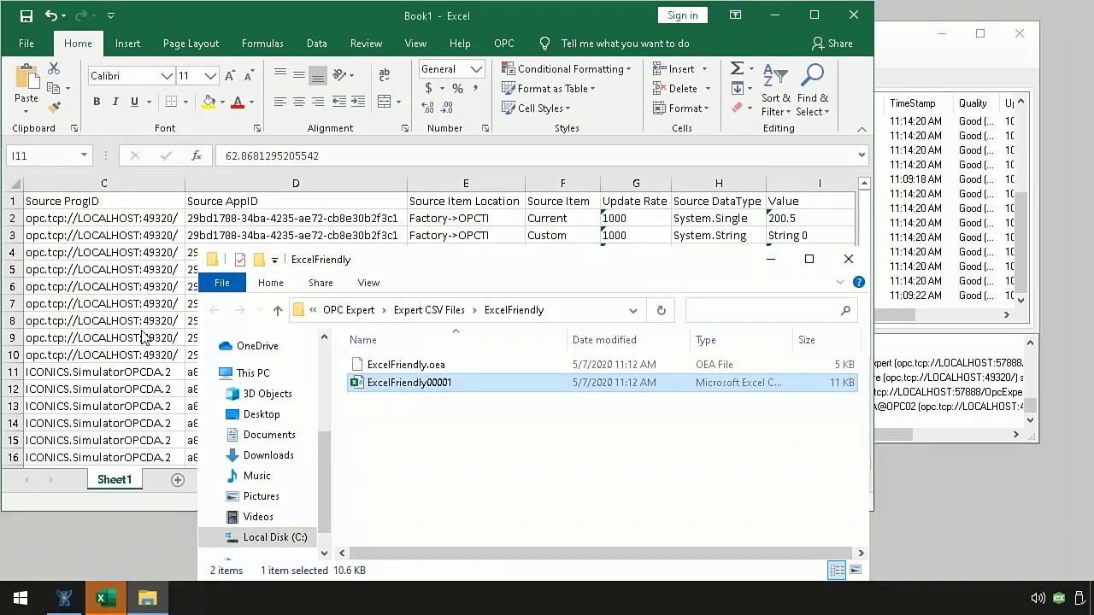
mouse_move(104, 598)
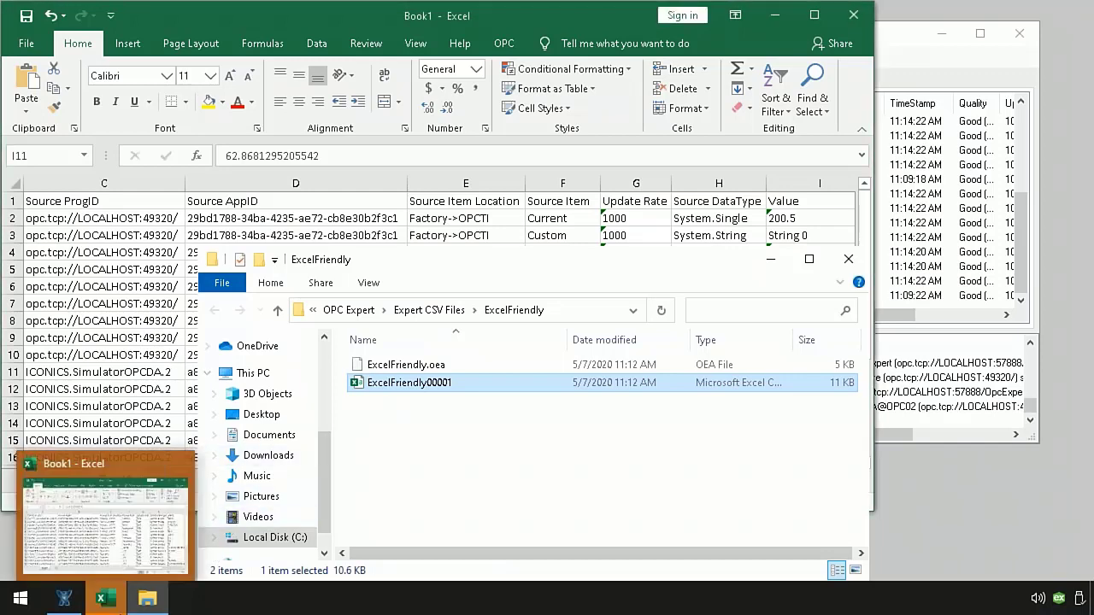
click(105, 606)
click(708, 230)
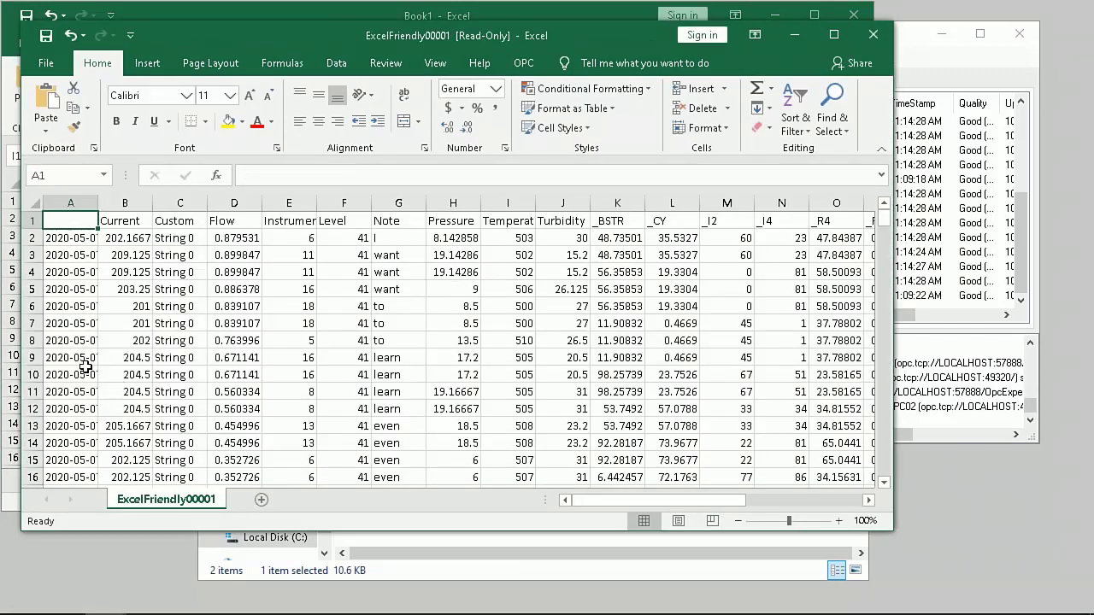
Auto-fit the width of column A in the reopened ExcelFriendly00001 sheet to show the full timestamps
click(83, 367)
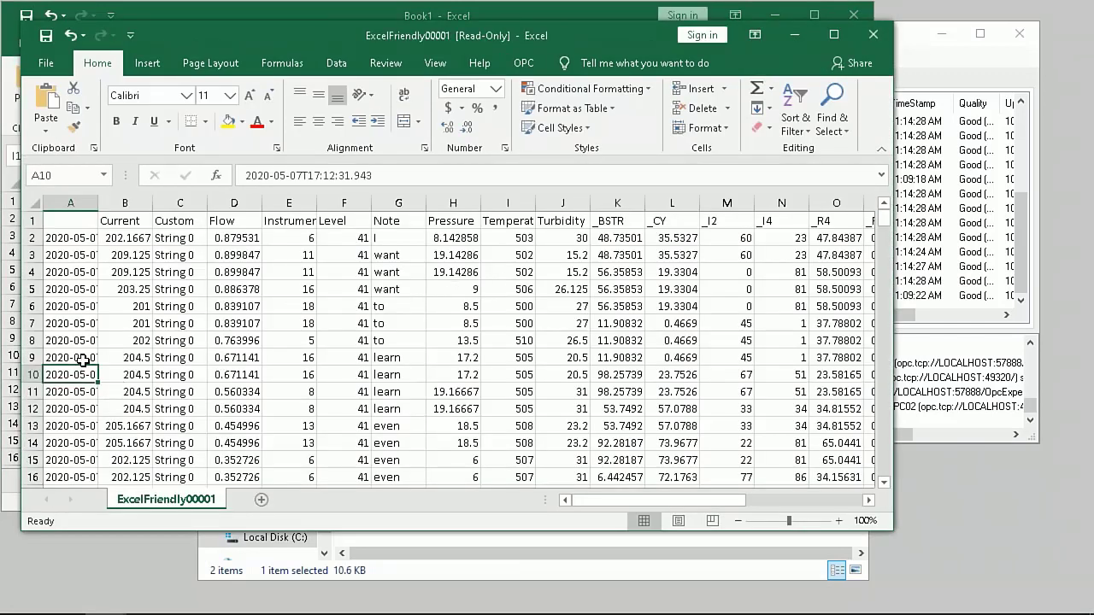
scroll(92, 376, down, 17)
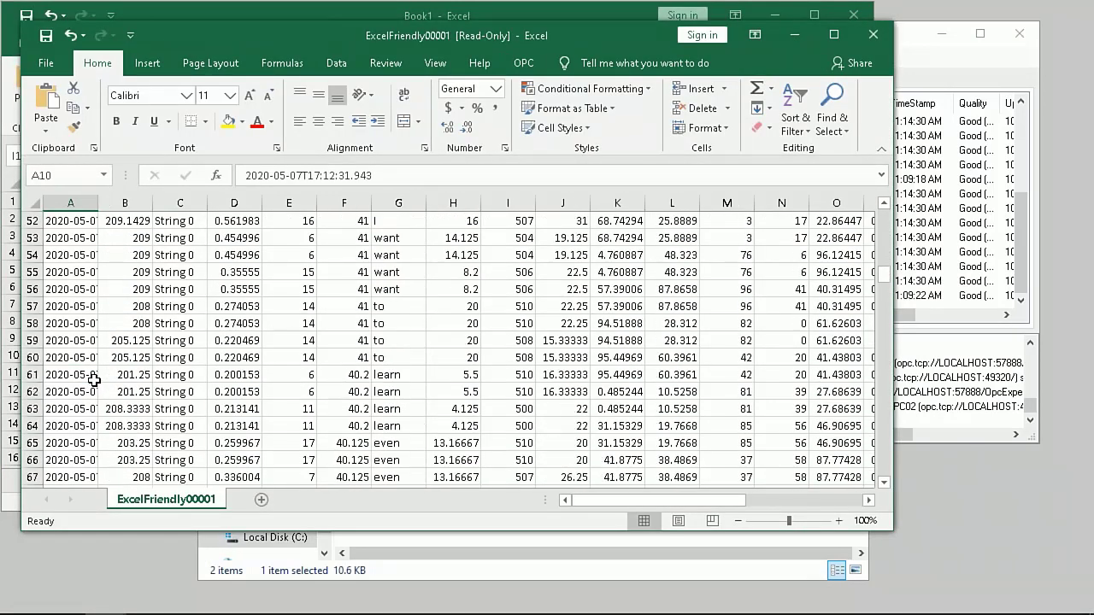
scroll(94, 379, down, 2)
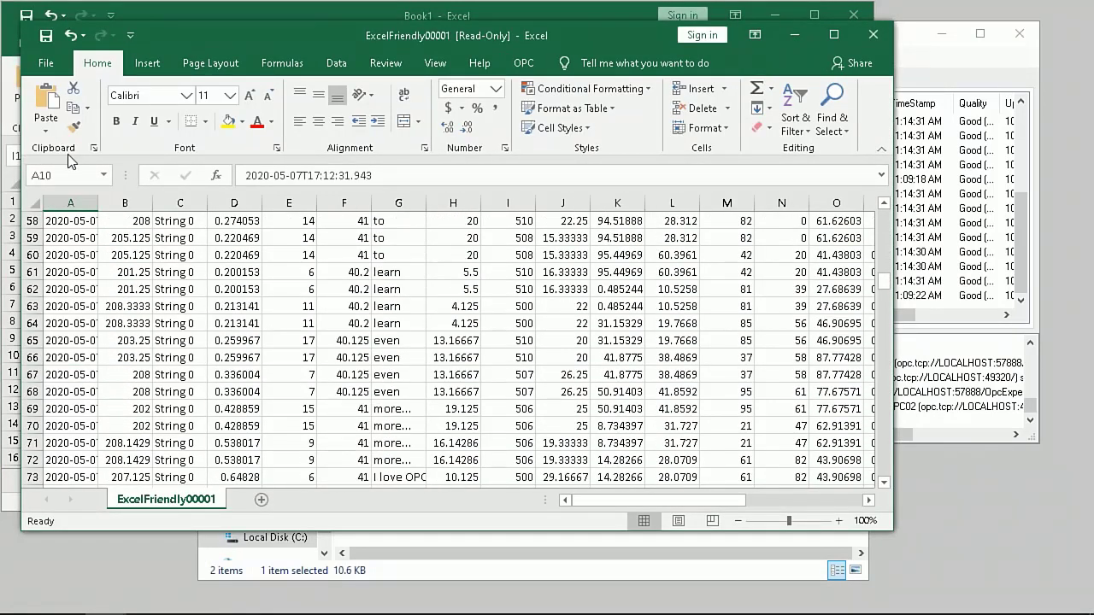
double_click(97, 203)
Examine the newly logged rows through to the end of the sheet, checking the latest timestamps in column A
click(146, 357)
scroll(143, 402, down, 12)
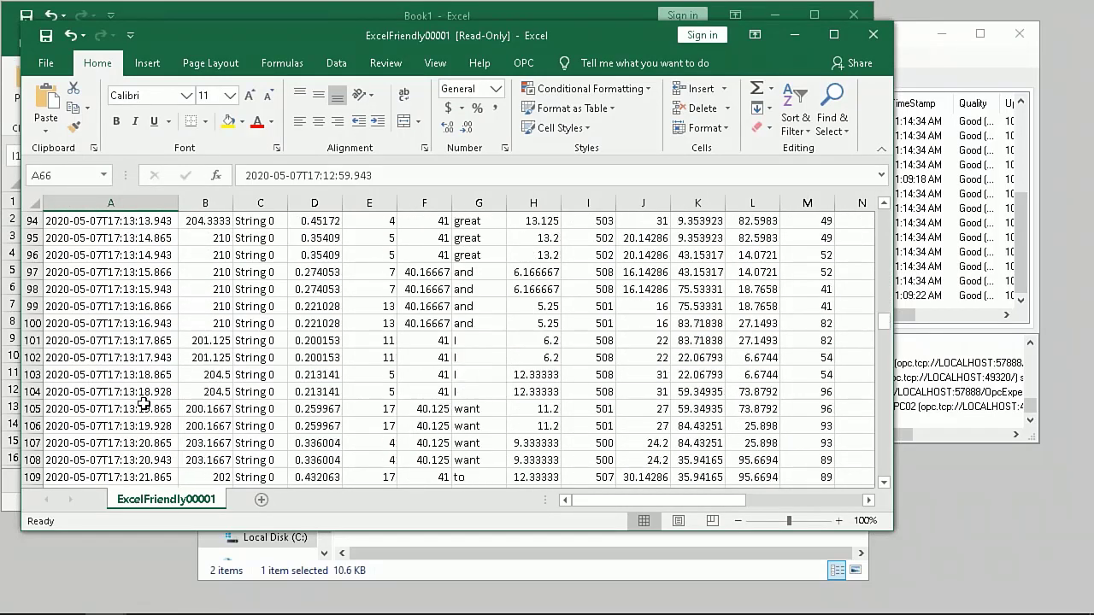
scroll(143, 404, down, 5)
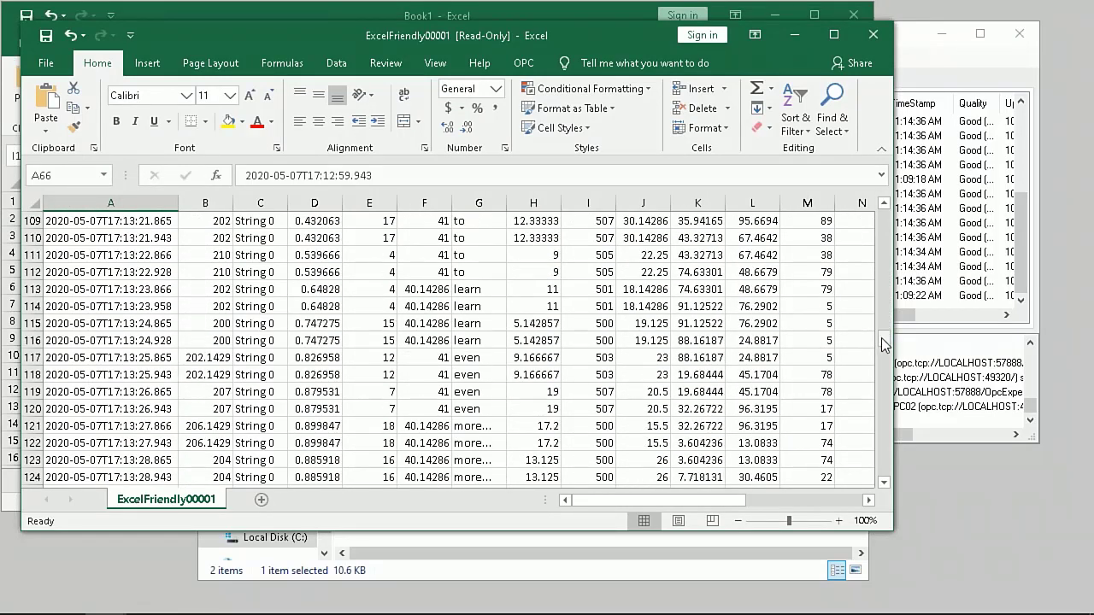
drag(883, 344, 883, 400)
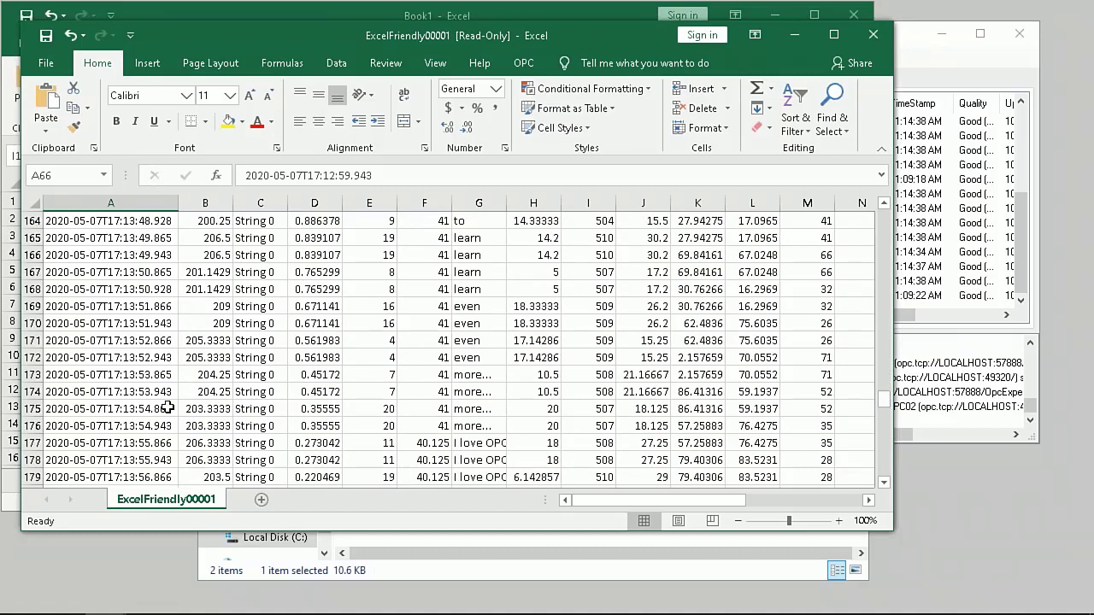
click(168, 408)
scroll(128, 418, down, 15)
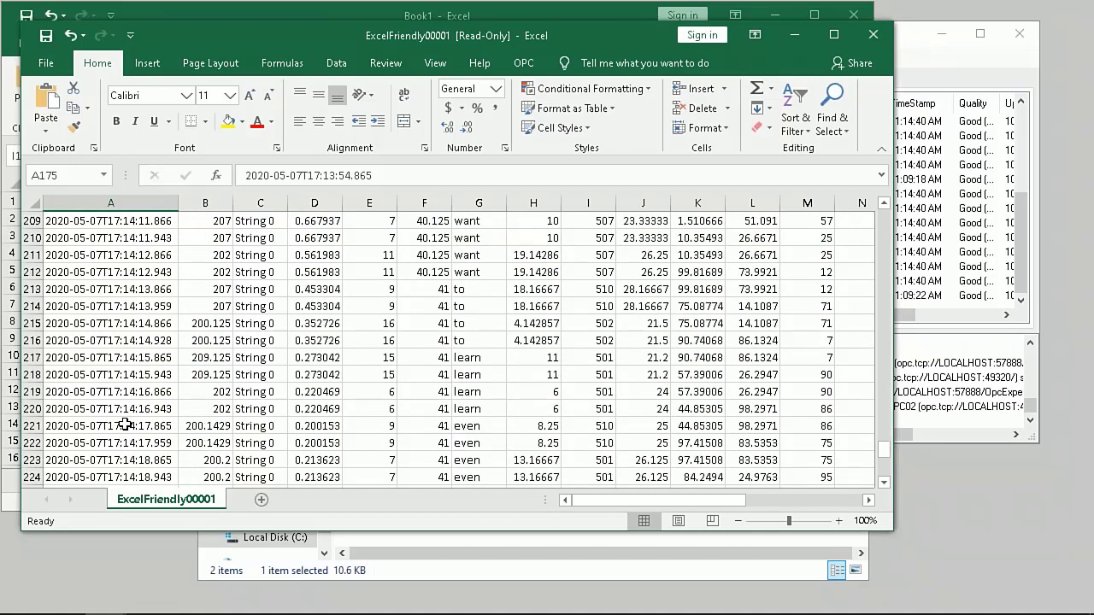
scroll(124, 425, down, 12)
scroll(124, 418, up, 3)
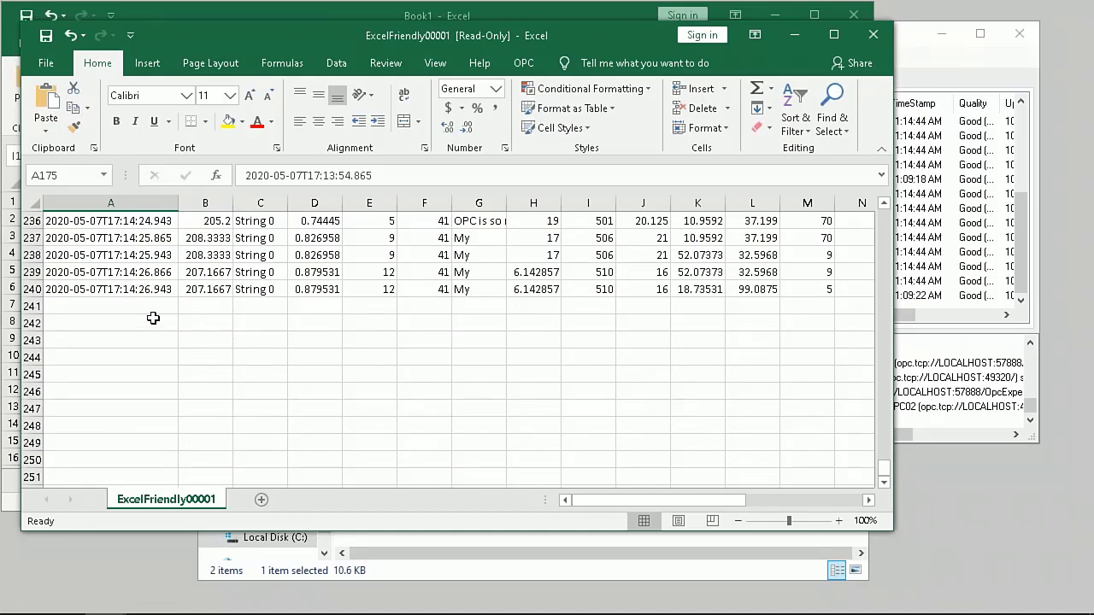
scroll(153, 318, up, 2)
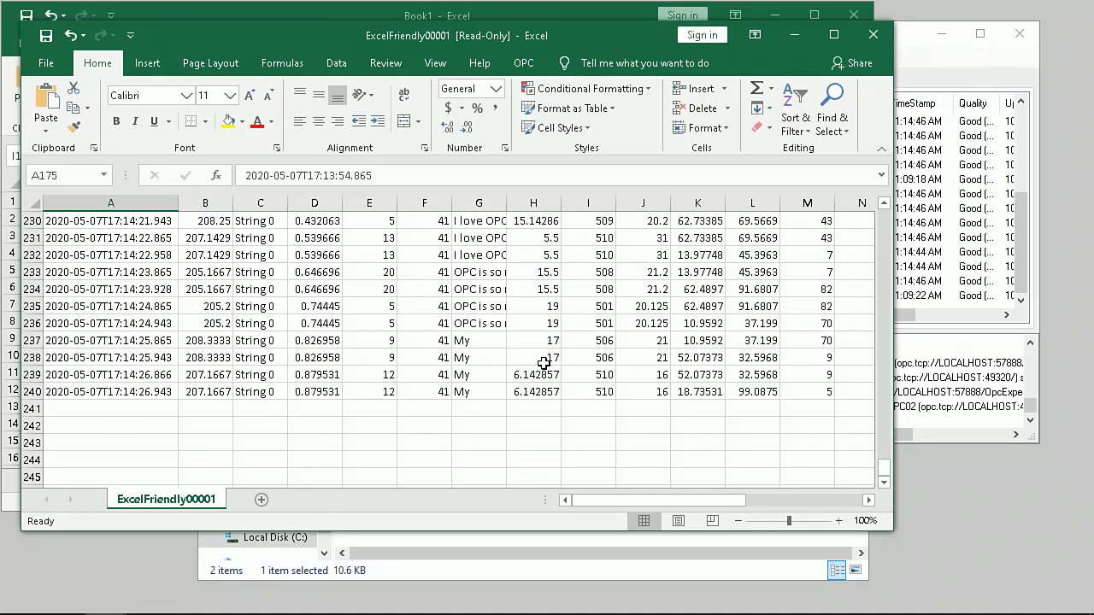
Refresh the ExcelFriendly folder repeatedly and check the modified date and size of the ExcelFriendly00001 file
click(540, 579)
right_click(673, 442)
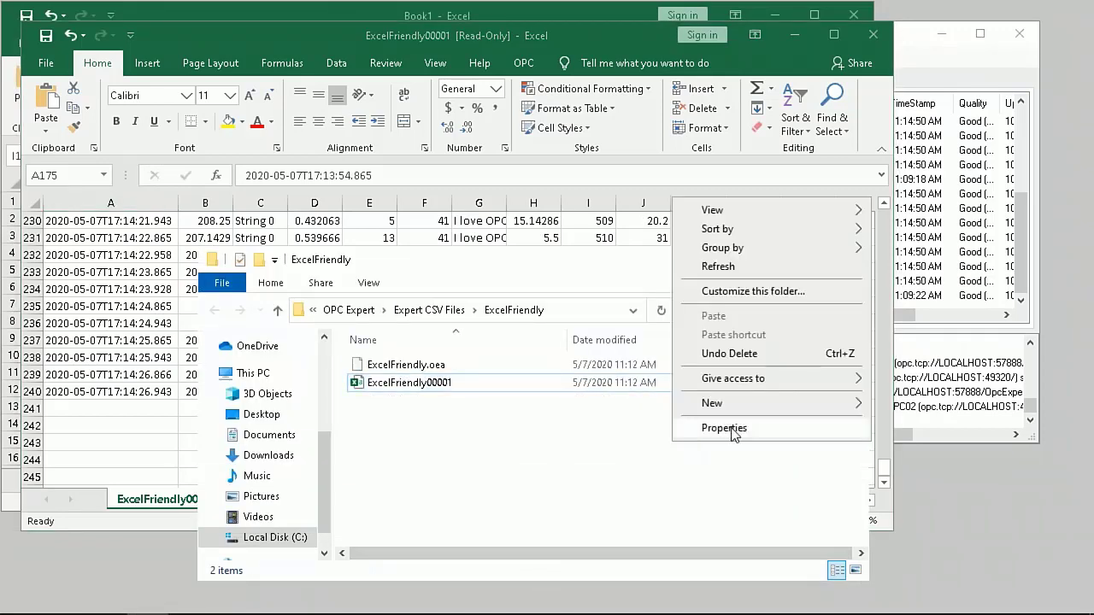
click(740, 268)
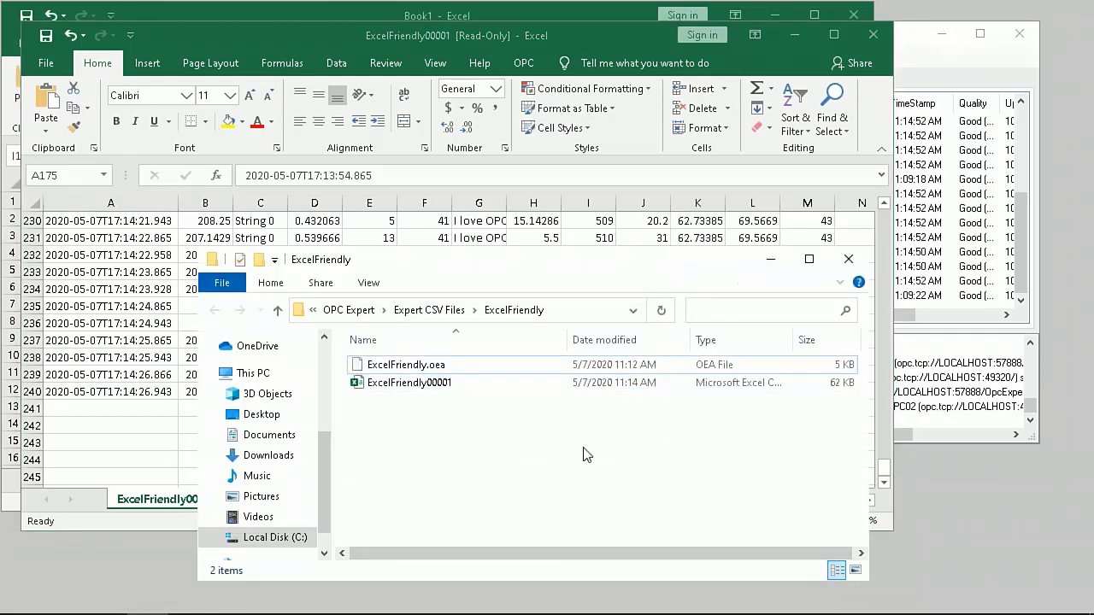
right_click(449, 456)
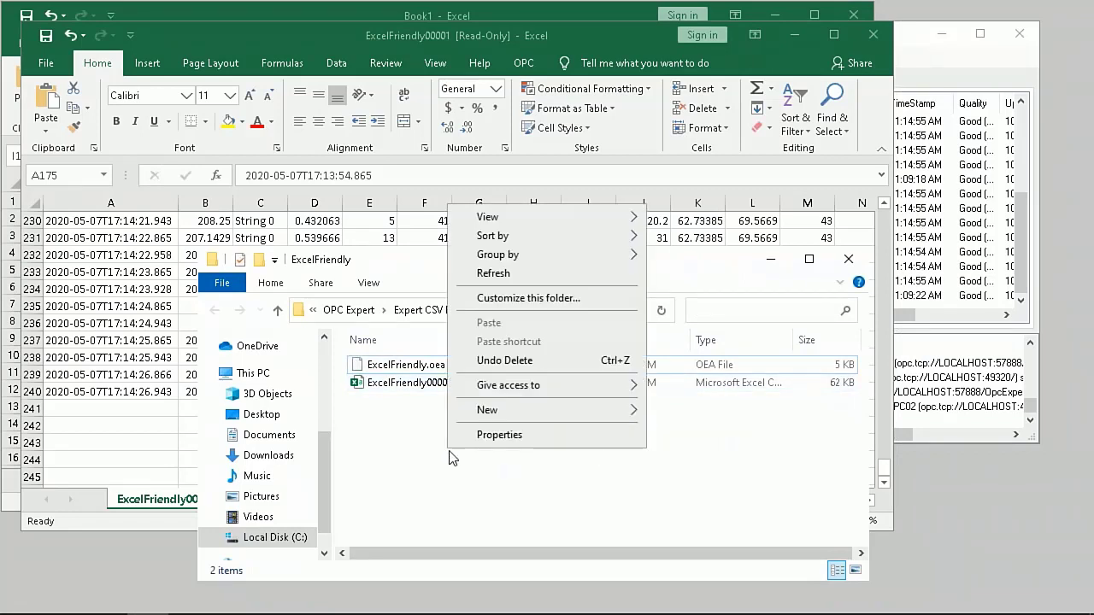
click(494, 273)
right_click(392, 458)
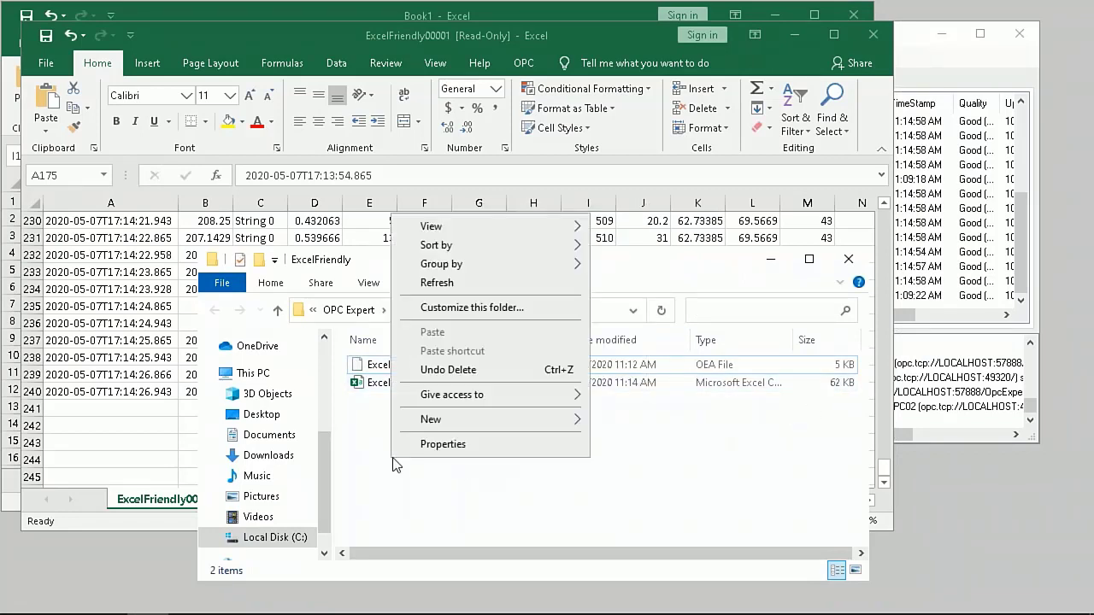
click(439, 285)
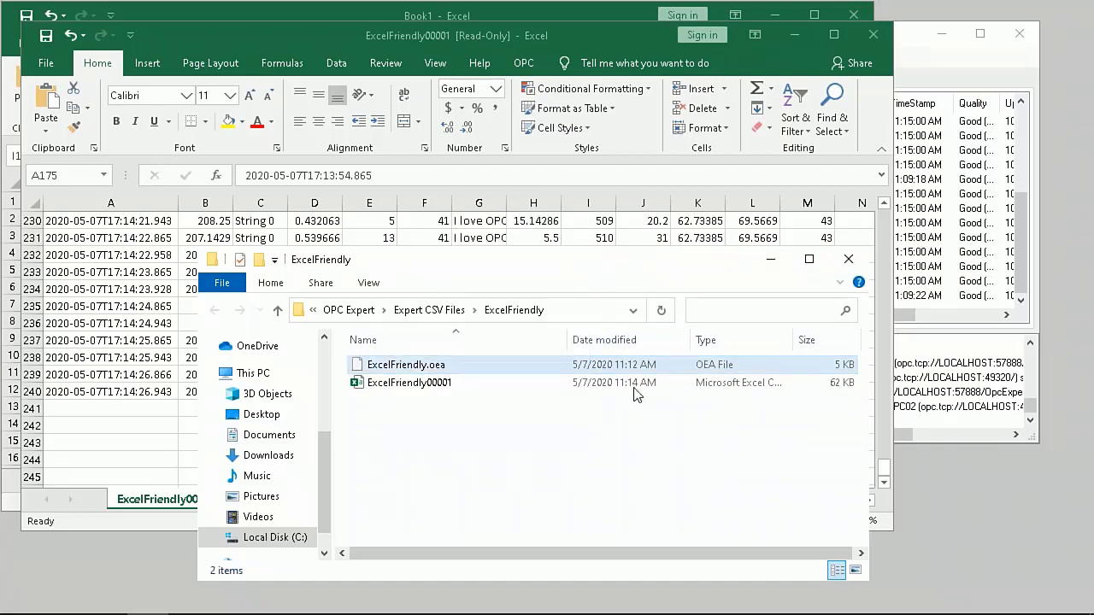
right_click(485, 453)
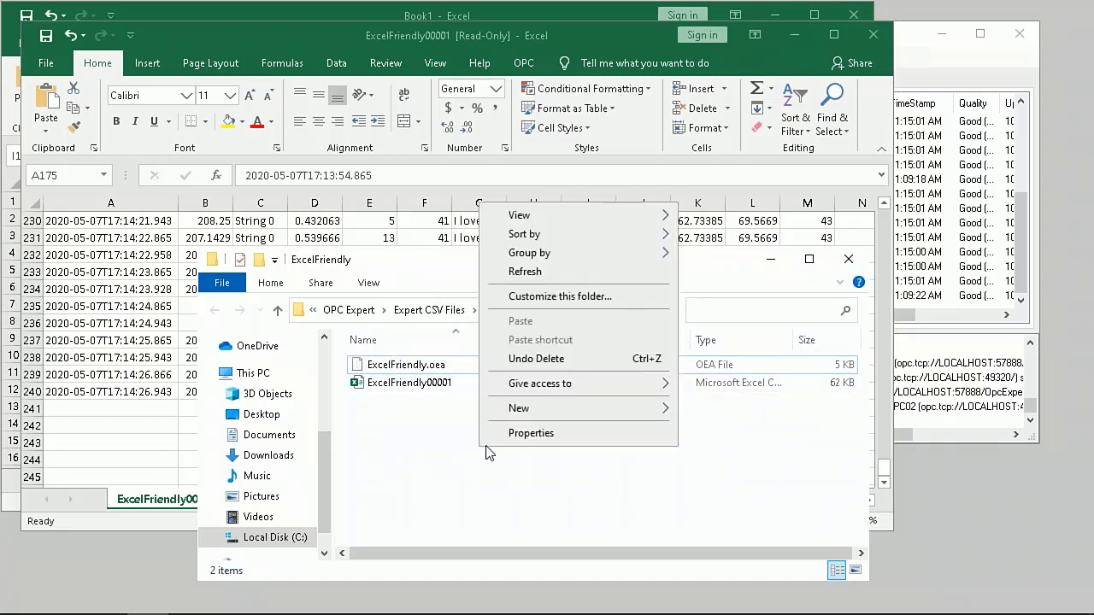
click(525, 273)
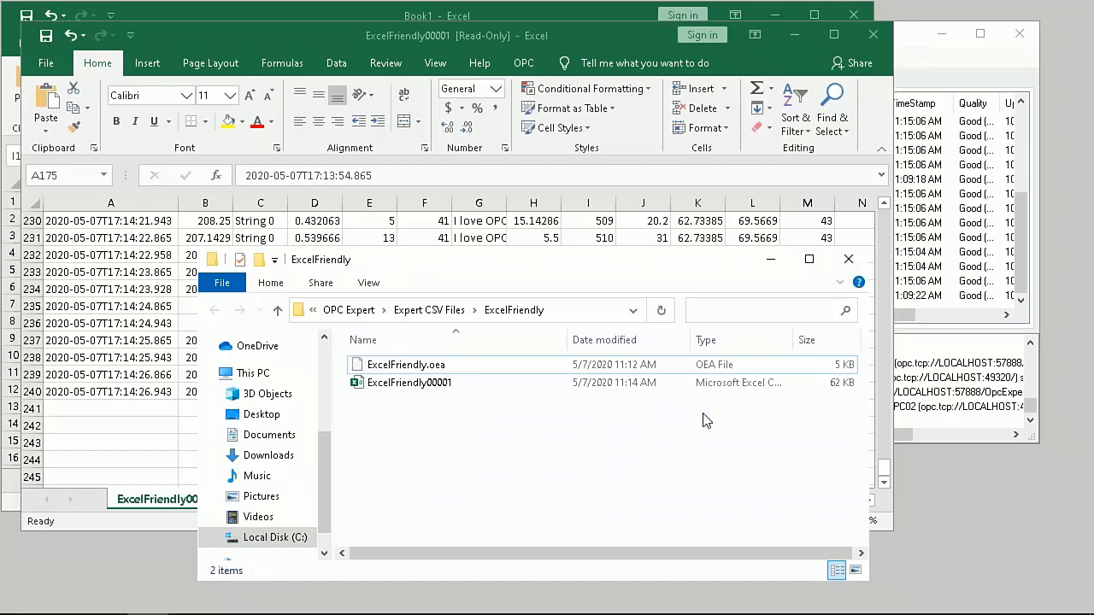
right_click(543, 420)
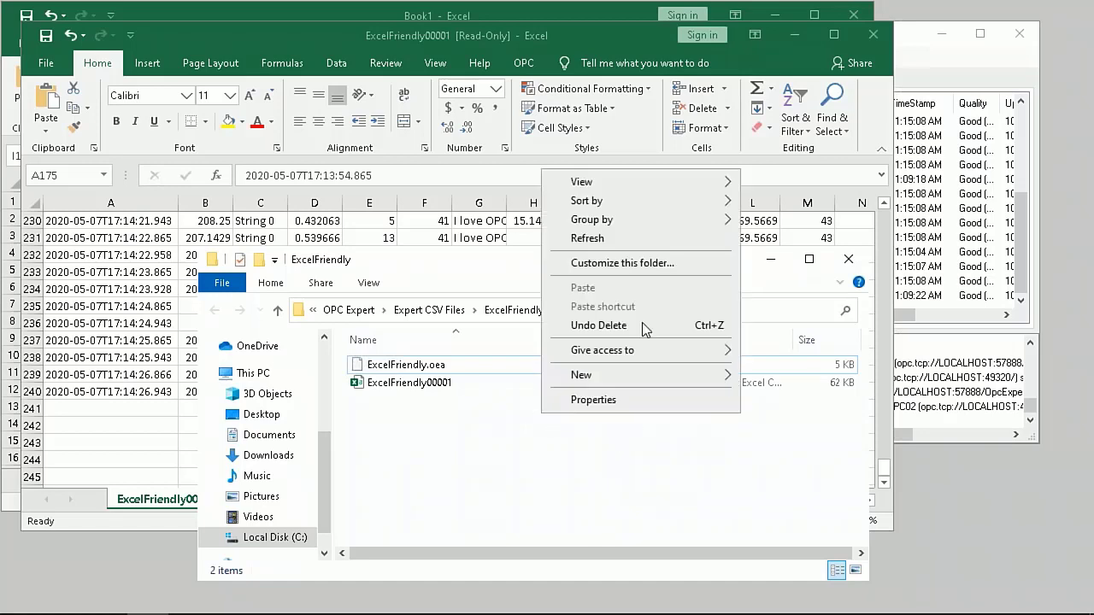
click(598, 239)
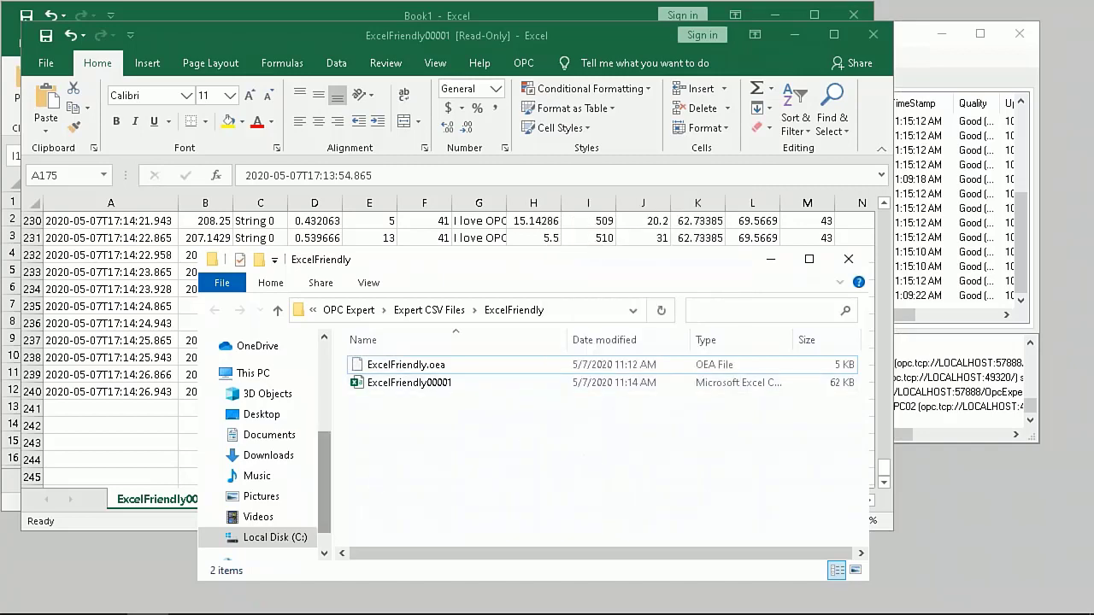
Go back to the start of the ExcelFriendly00001 sheet and select the Custom values in C2:C14 to compare them
click(111, 414)
click(145, 422)
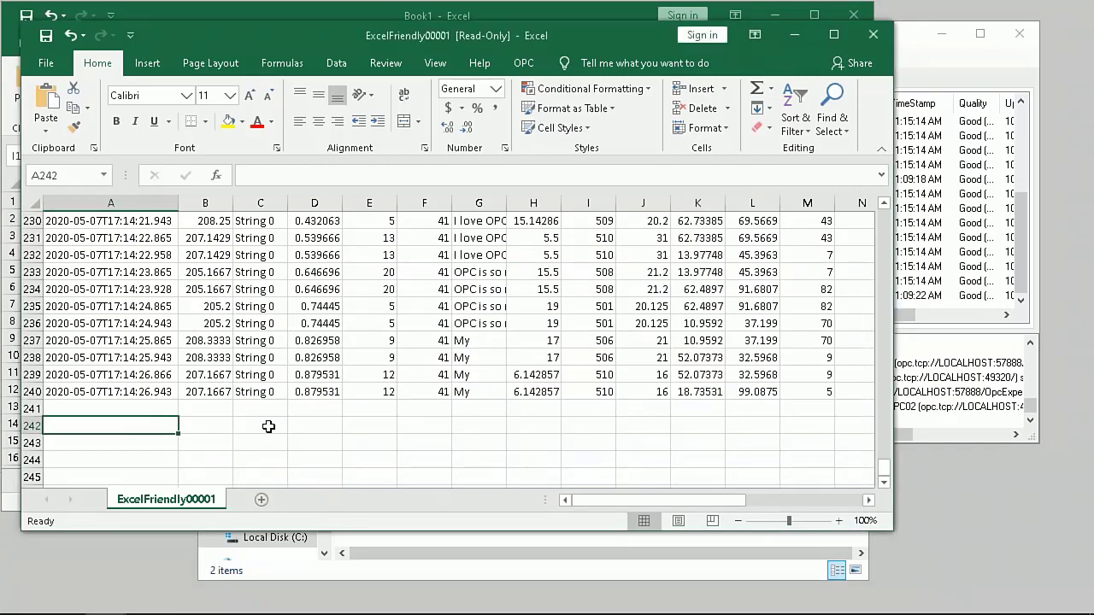
key(ctrl+Home)
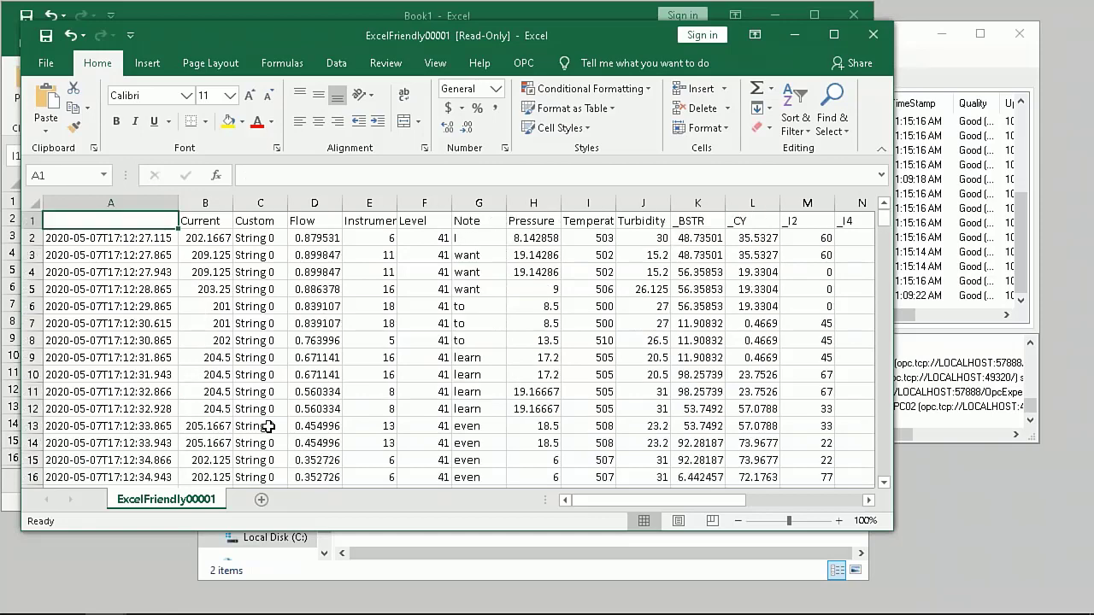
click(268, 239)
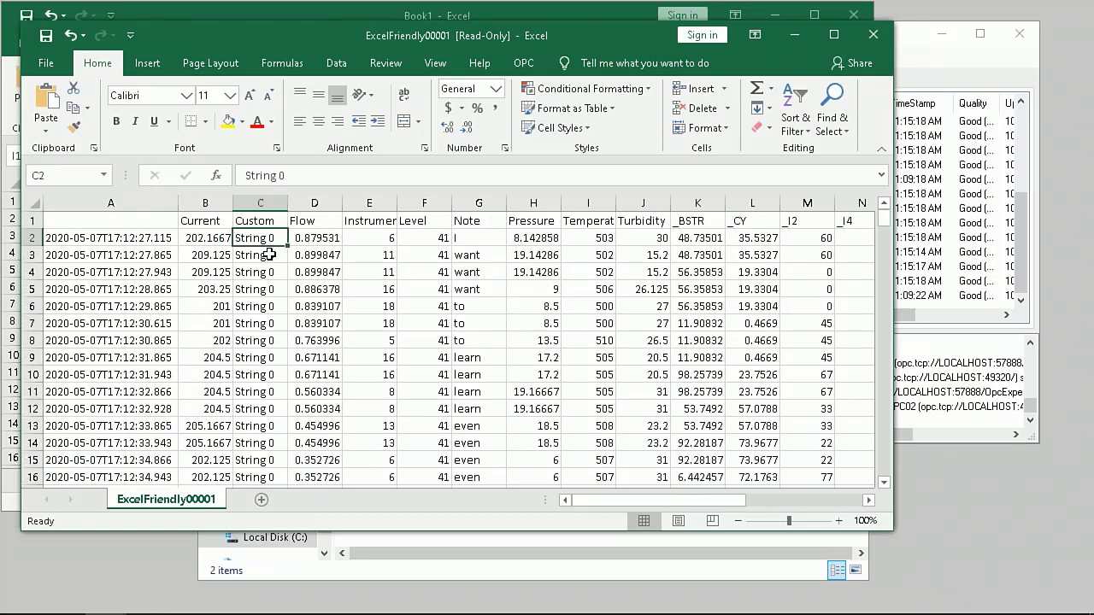
drag(268, 255, 267, 445)
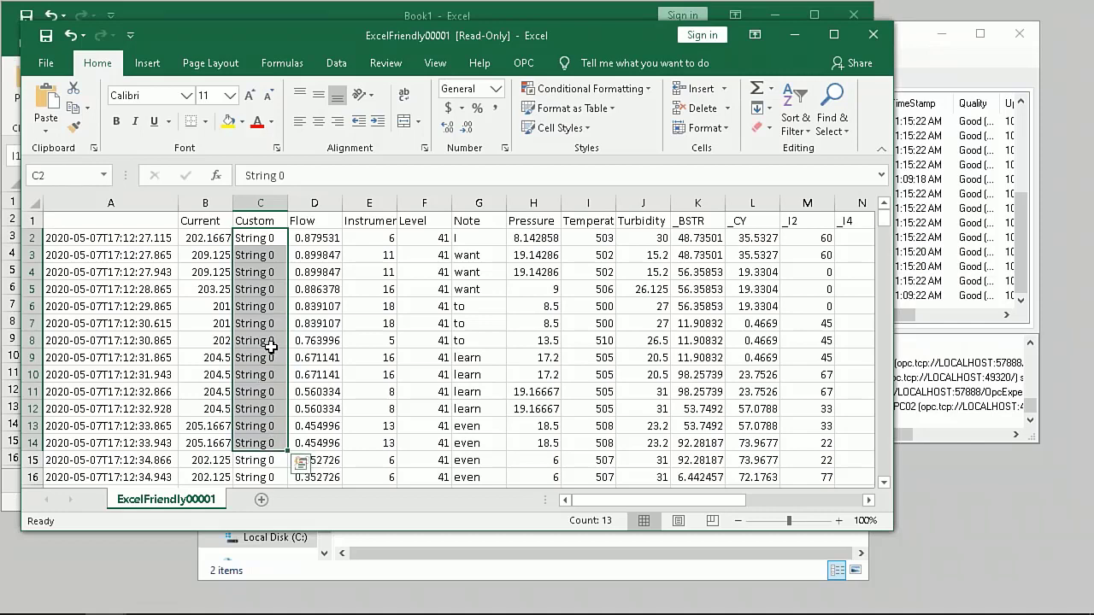
Select the _BSTR values in K28:K35 and the _CY values in L28:L35 in turn to compare successive rows
scroll(340, 440, down, 5)
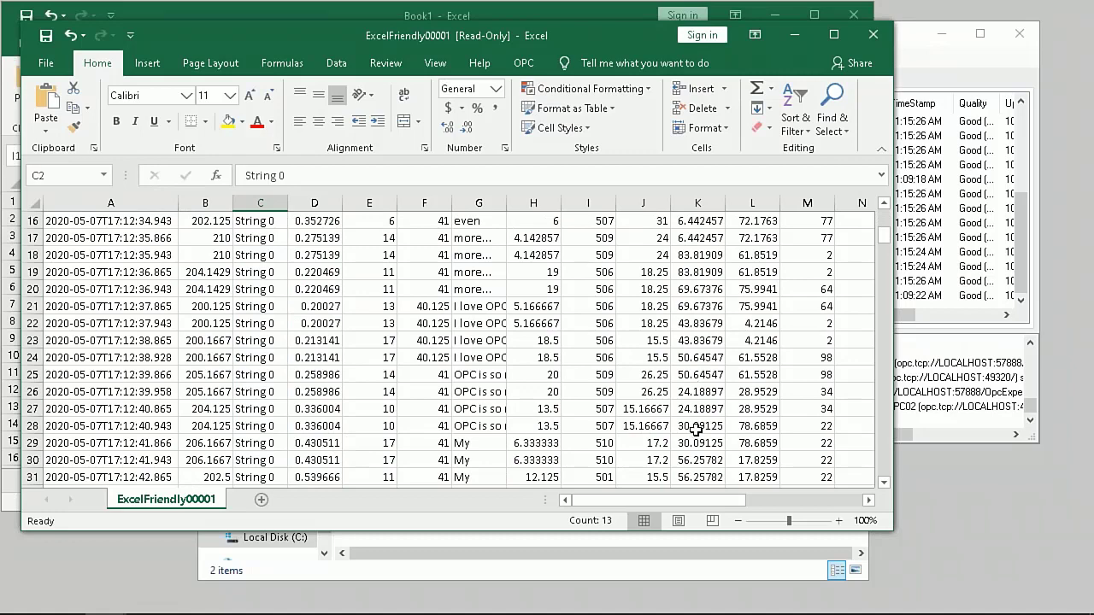
drag(697, 425, 709, 447)
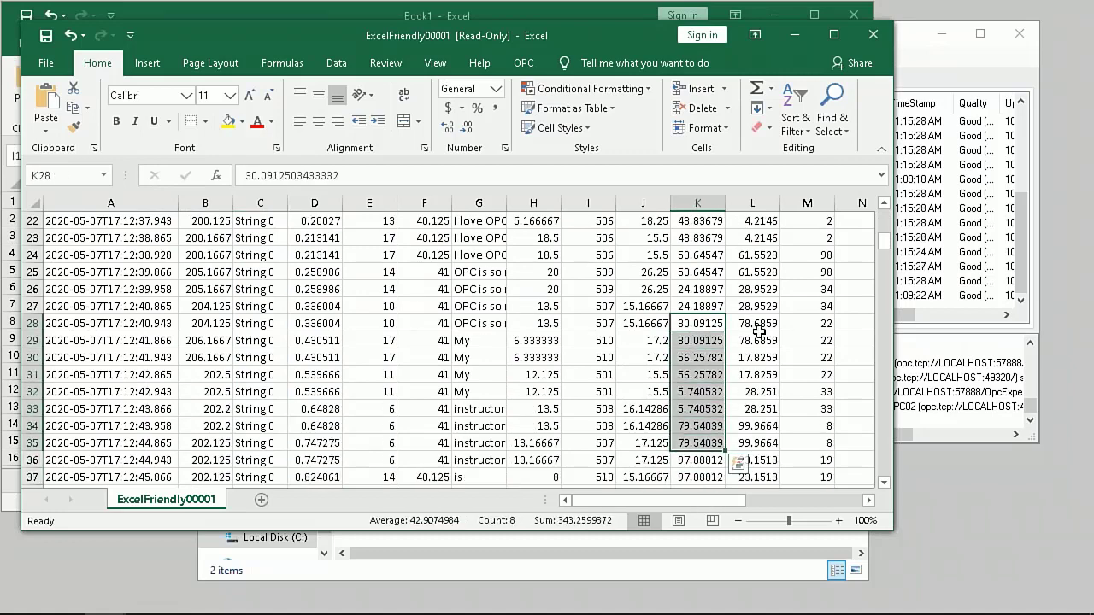
drag(756, 330, 744, 431)
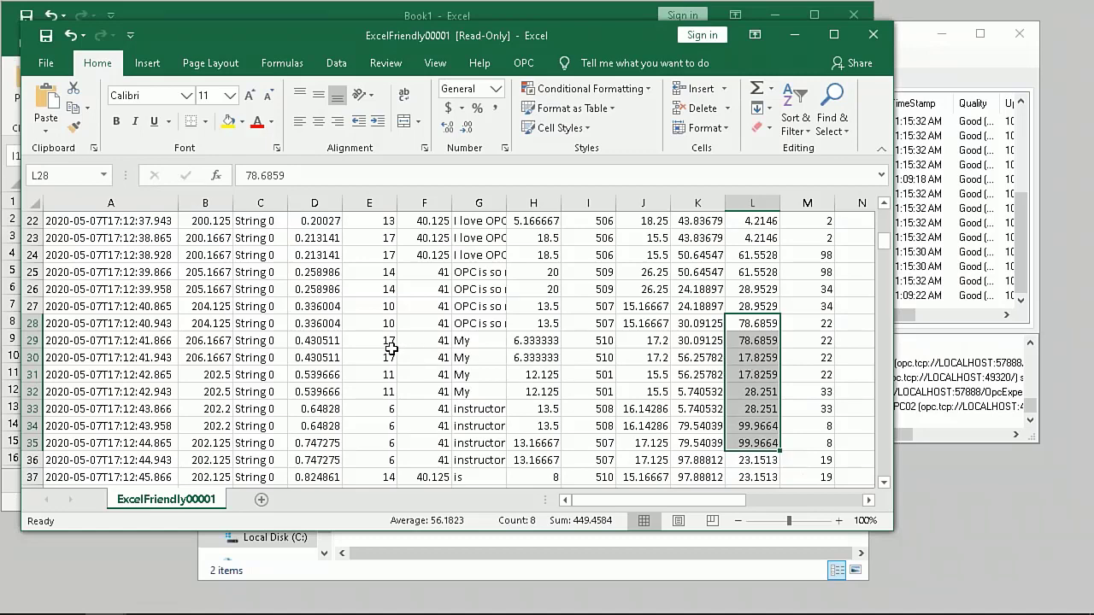
Go back to the start of the ExcelFriendly00001 sheet and compare the Level values in column F down to F37
scroll(342, 363, up, 7)
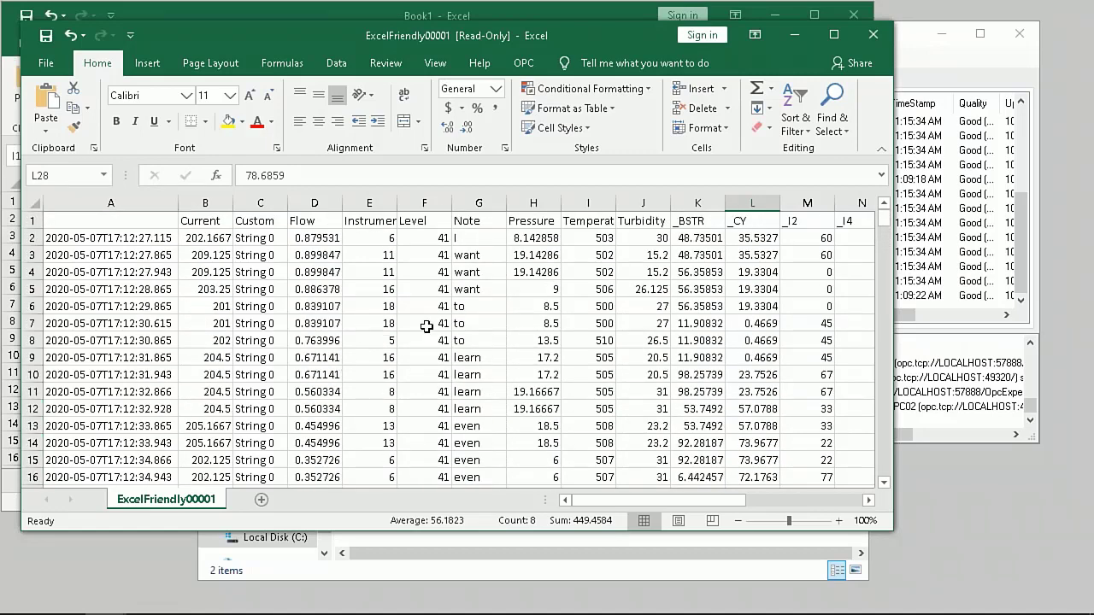
click(430, 283)
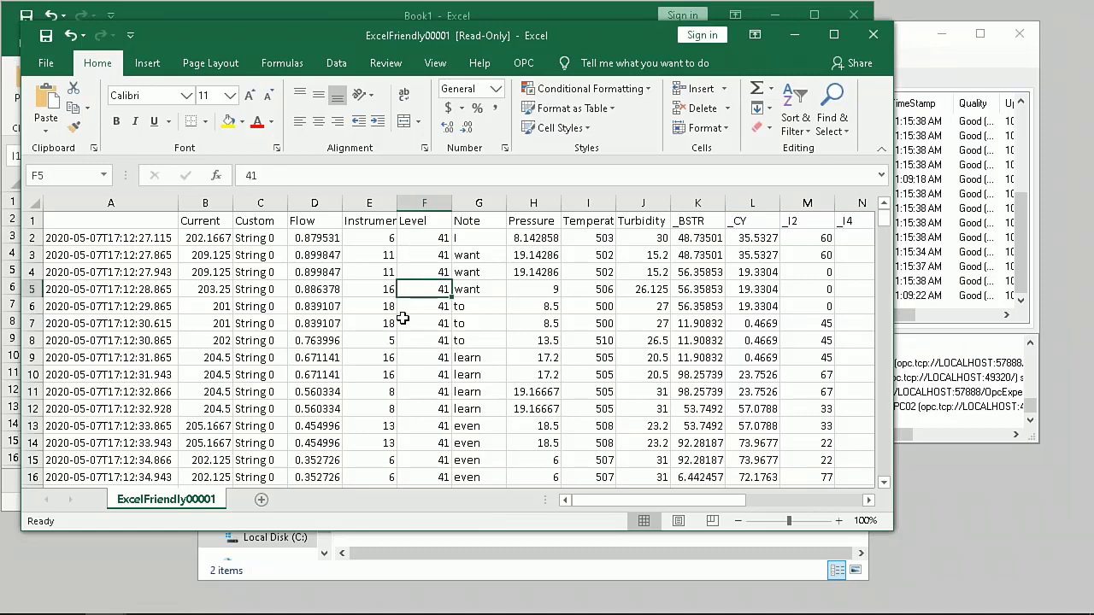
click(422, 377)
scroll(425, 408, down, 8)
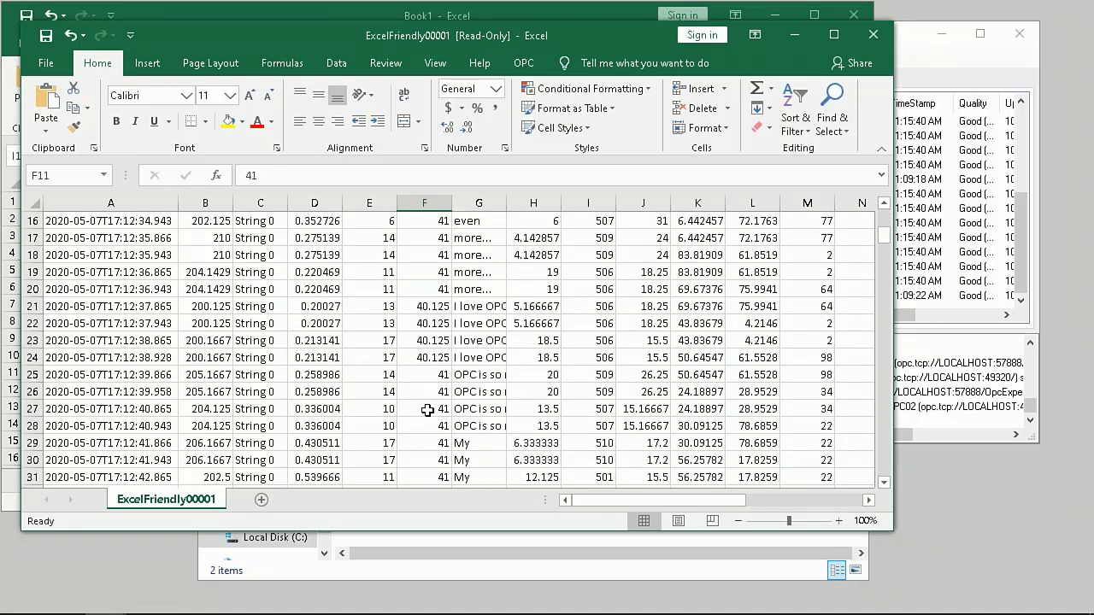
click(433, 344)
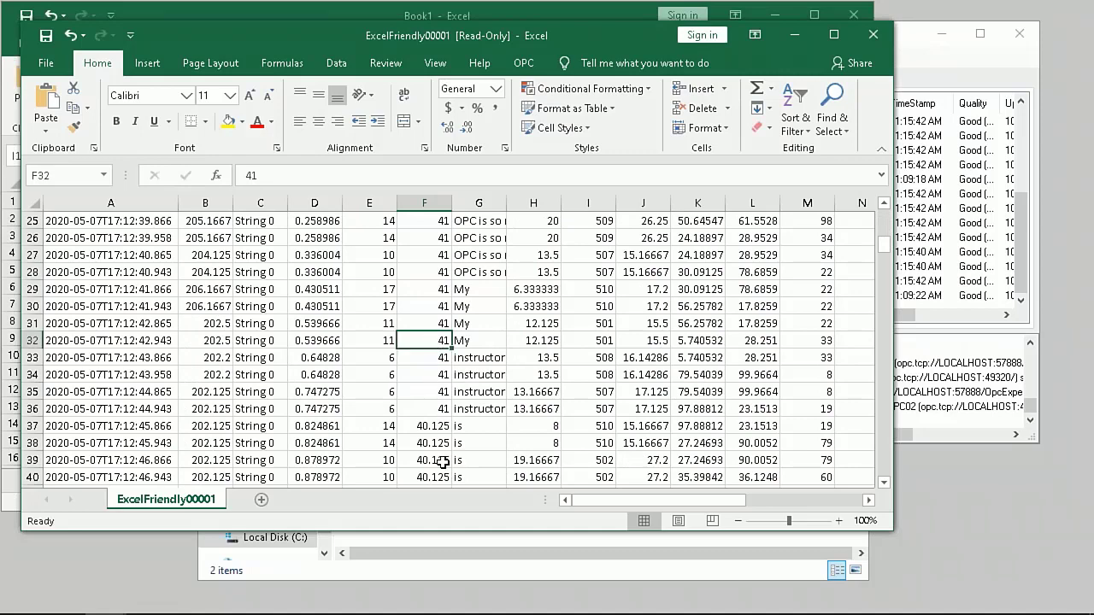
click(427, 421)
scroll(425, 440, down, 1)
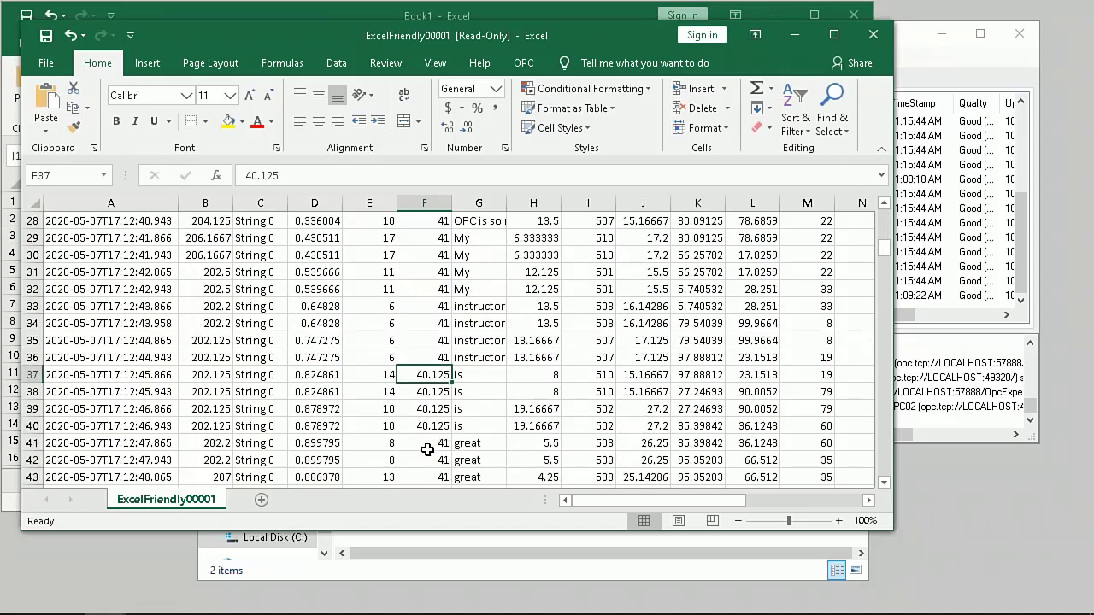
Examine how the Level values in column F repeat or change between F42 and F56
scroll(427, 450, down, 3)
click(425, 324)
click(432, 304)
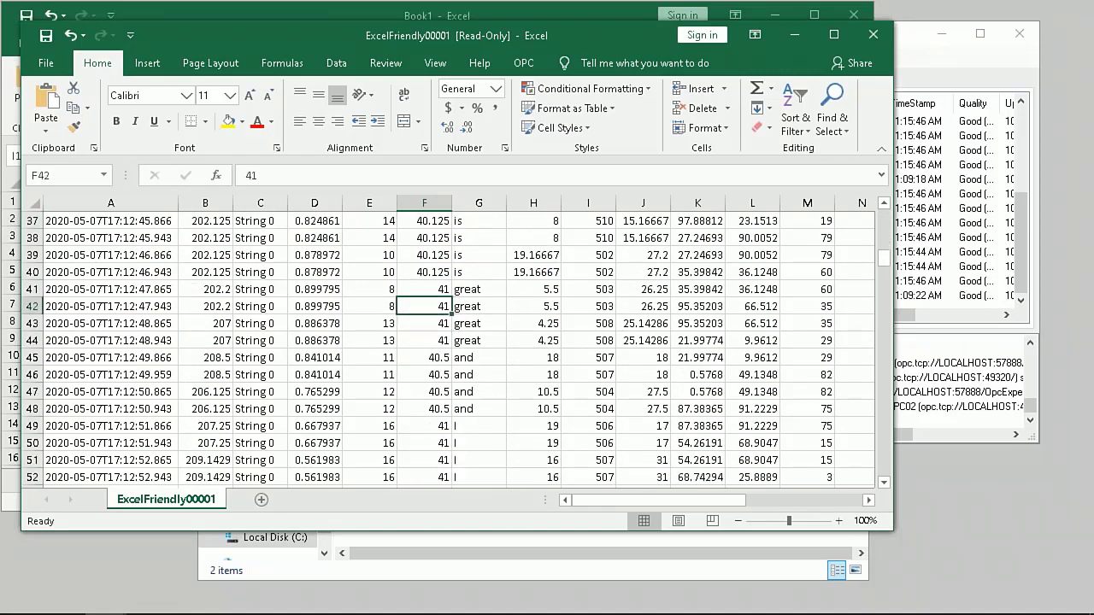
click(441, 358)
click(445, 390)
click(439, 409)
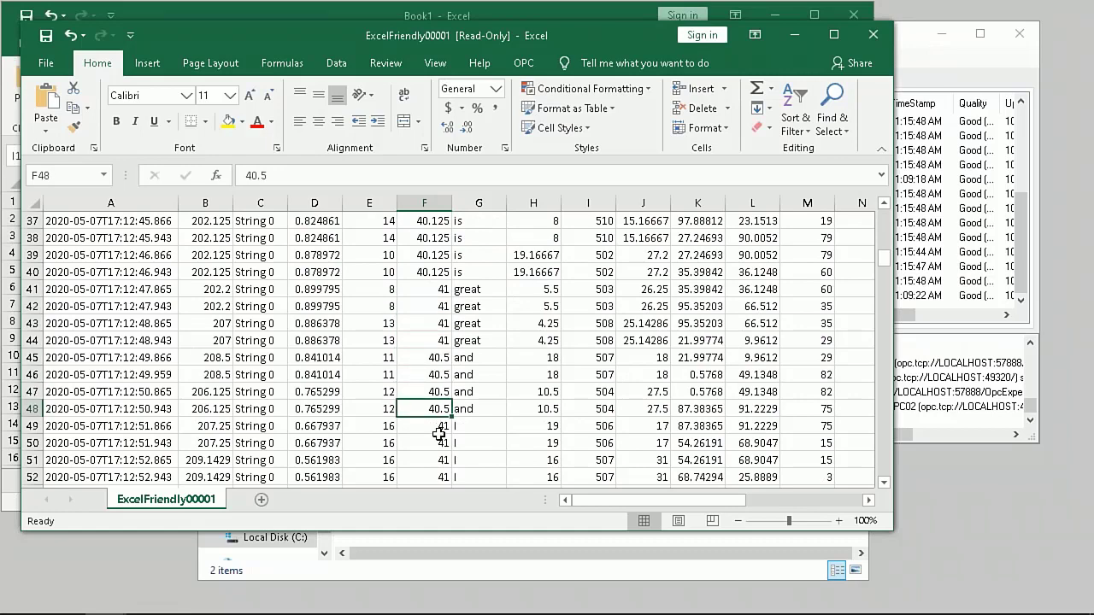
click(437, 441)
scroll(432, 443, down, 2)
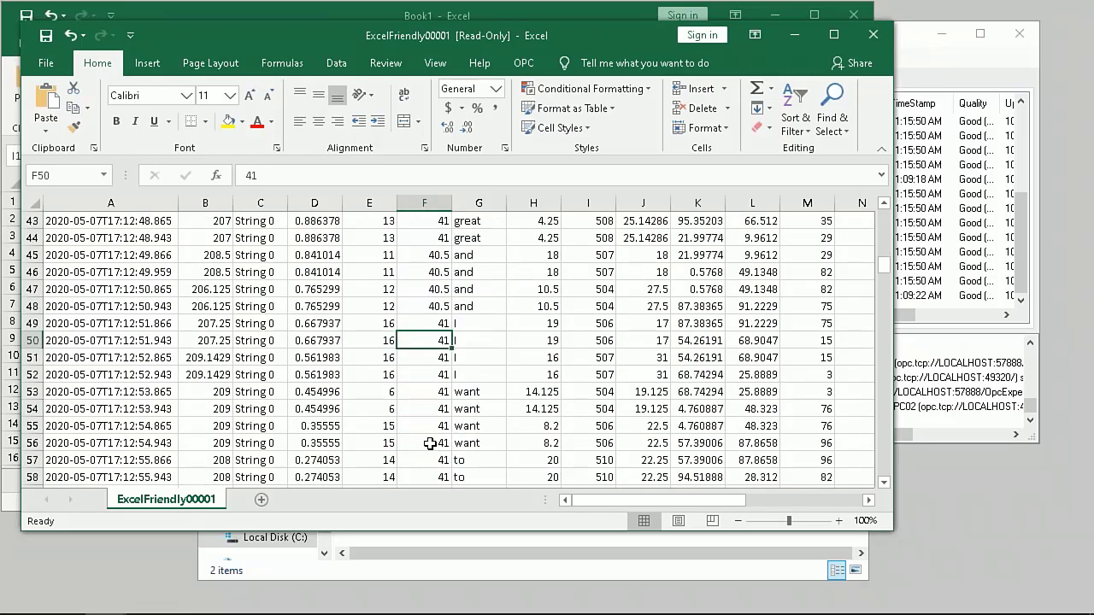
click(430, 443)
click(438, 398)
click(424, 356)
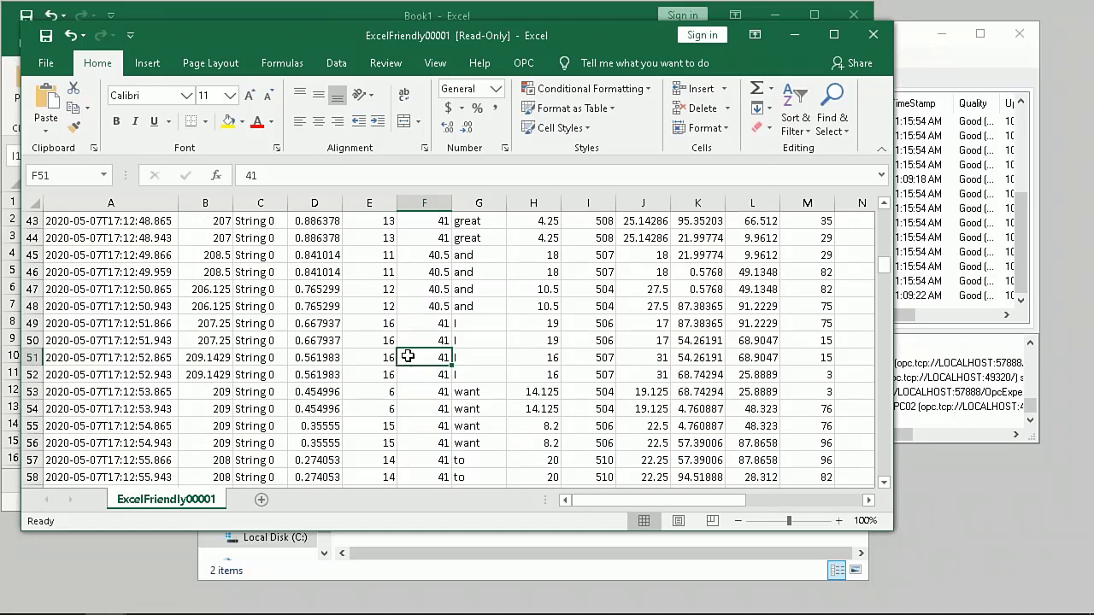
Plot the Flow values in D43:D57 as a basic 2-D line chart
drag(328, 229, 317, 462)
click(145, 55)
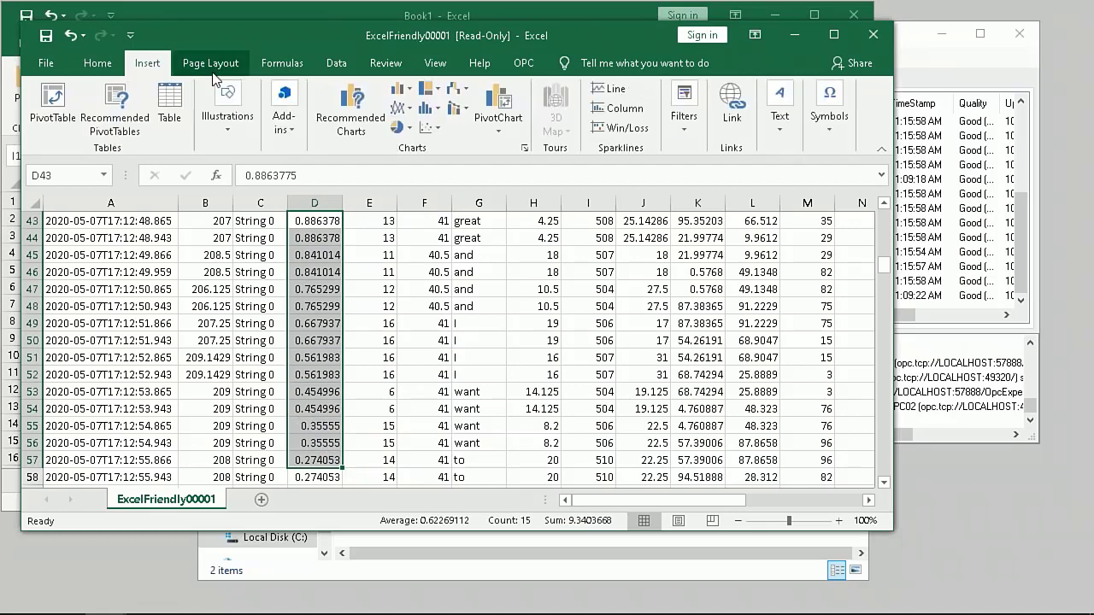
click(400, 109)
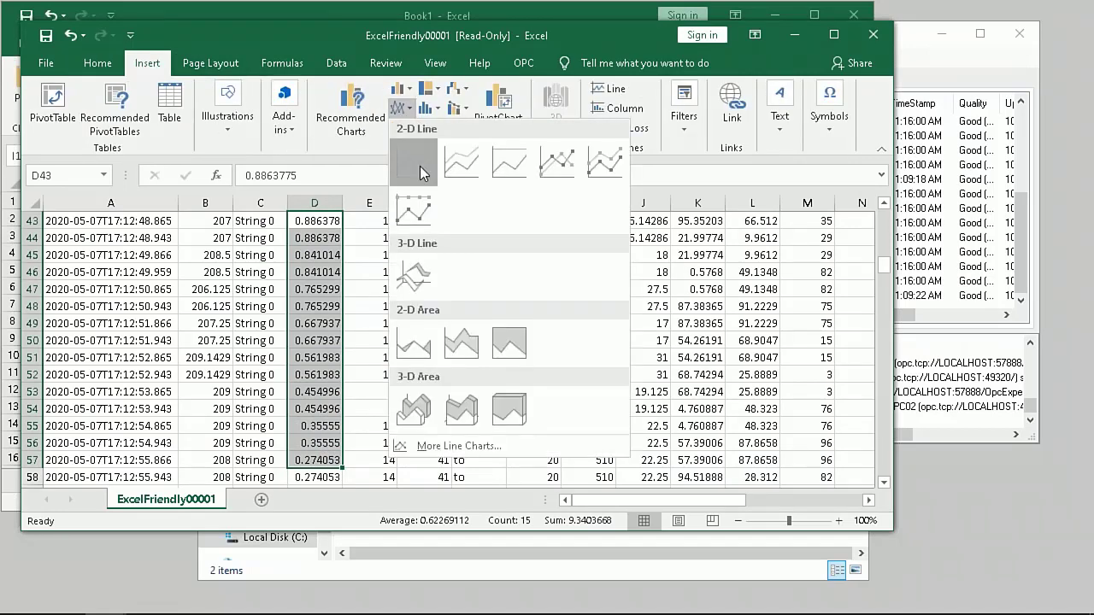
click(416, 163)
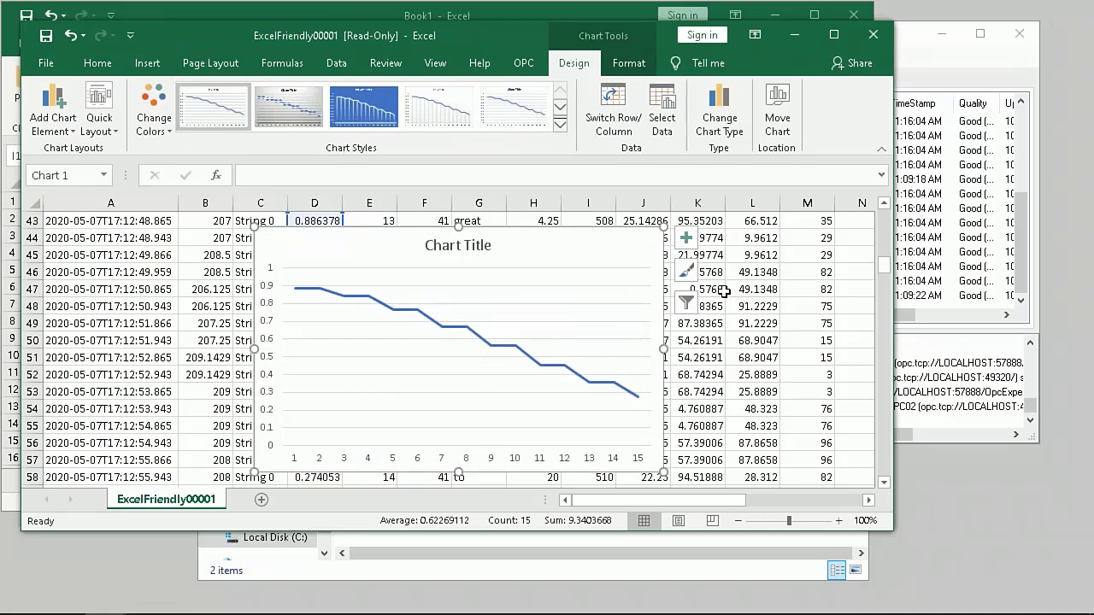
Close the ExcelFriendly00001 and Book1 workbooks without saving changes
click(872, 36)
click(547, 337)
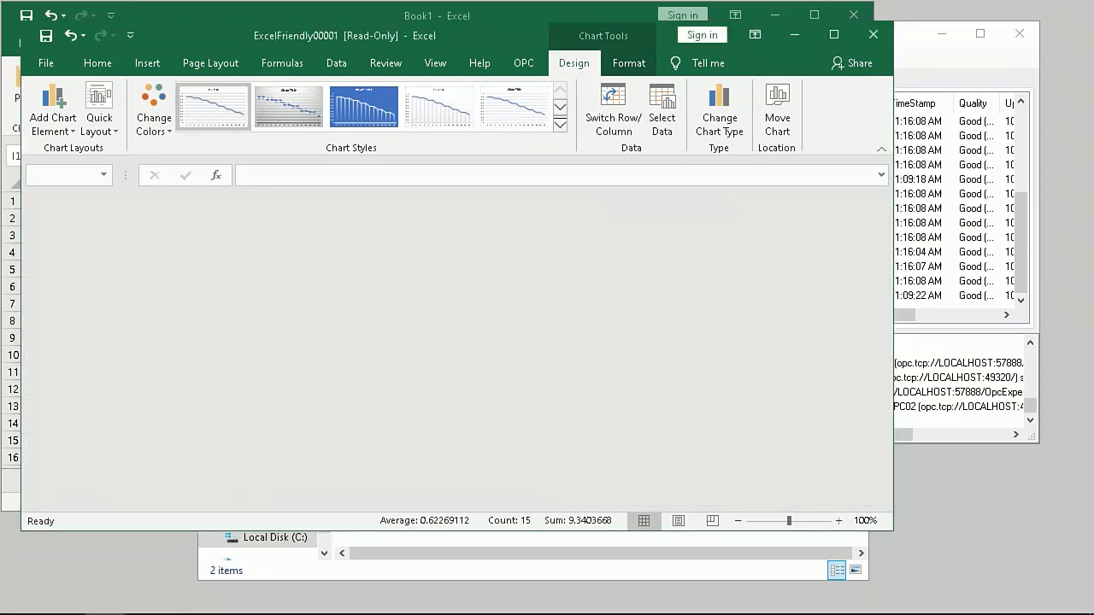
click(855, 17)
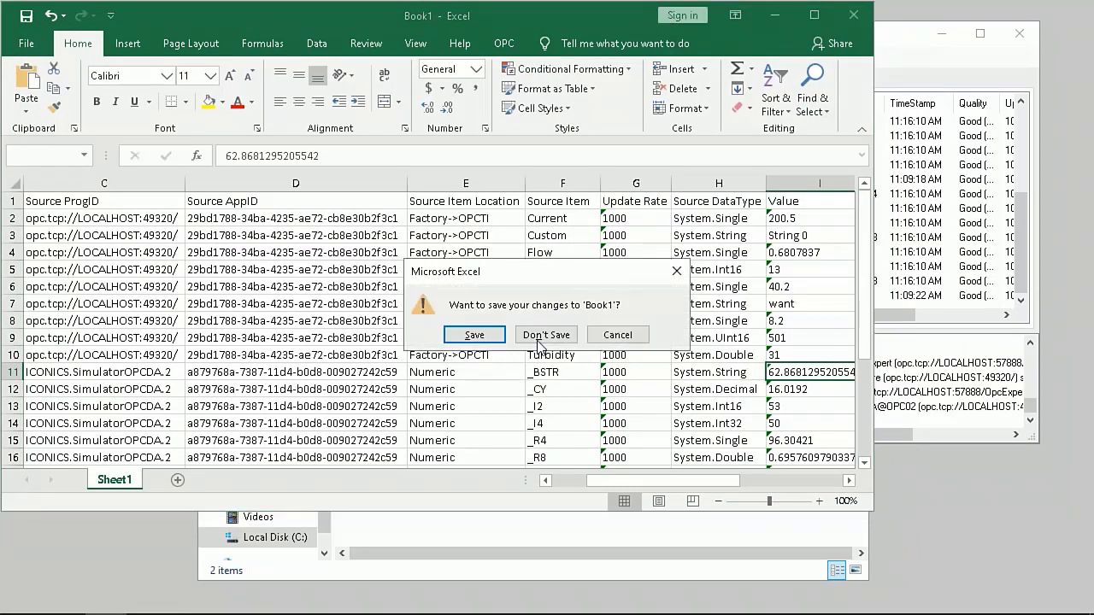
click(474, 334)
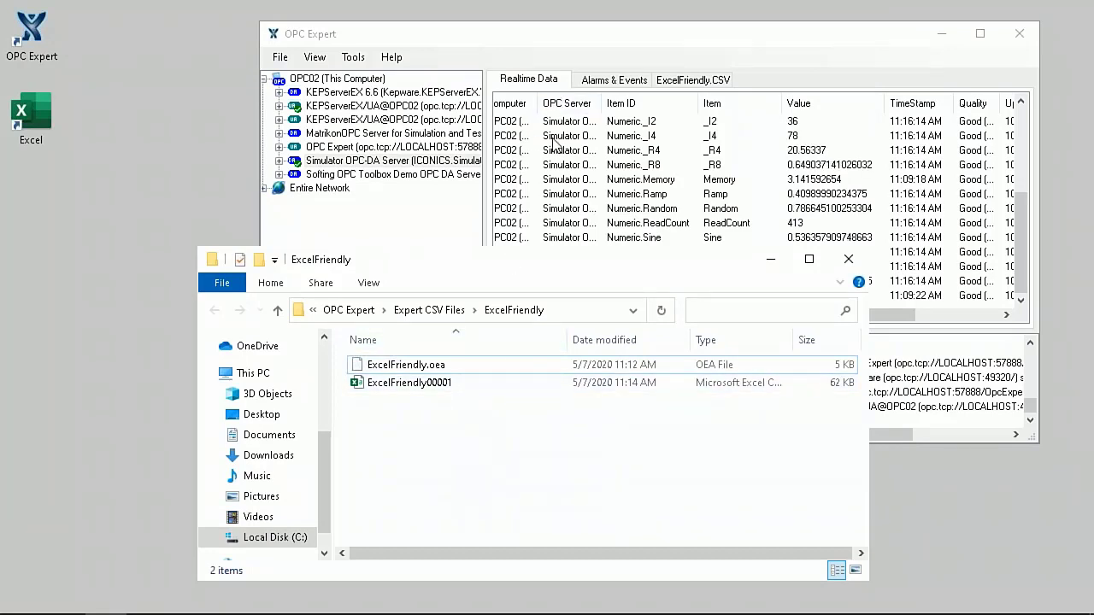
Minimize the OPC02 remote session and resume the PowerPoint slide show from the Demonstration slide
mouse_move(861, 5)
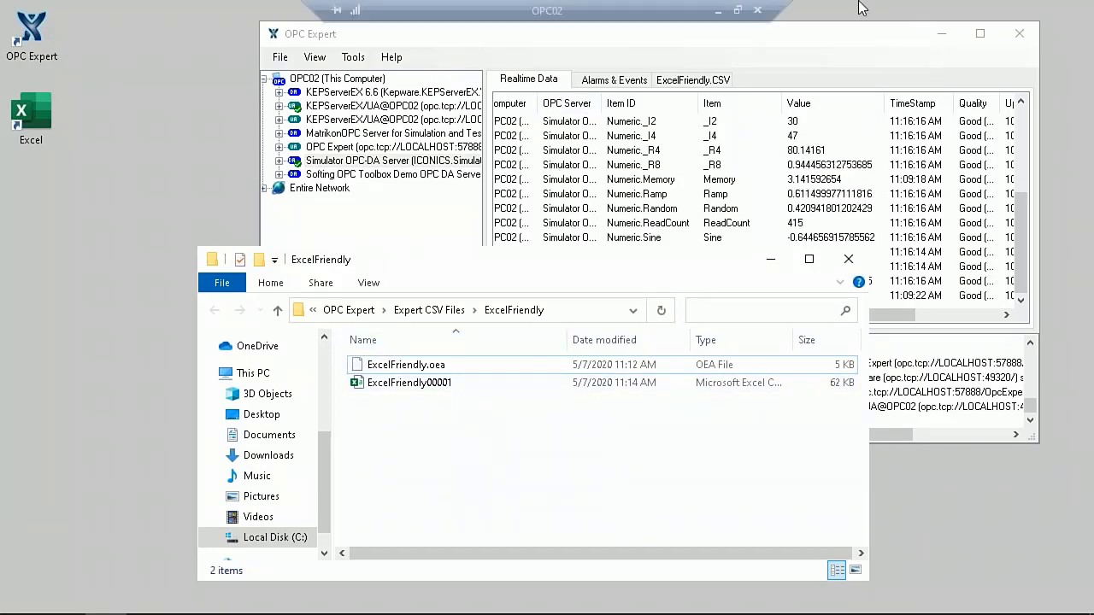
click(718, 12)
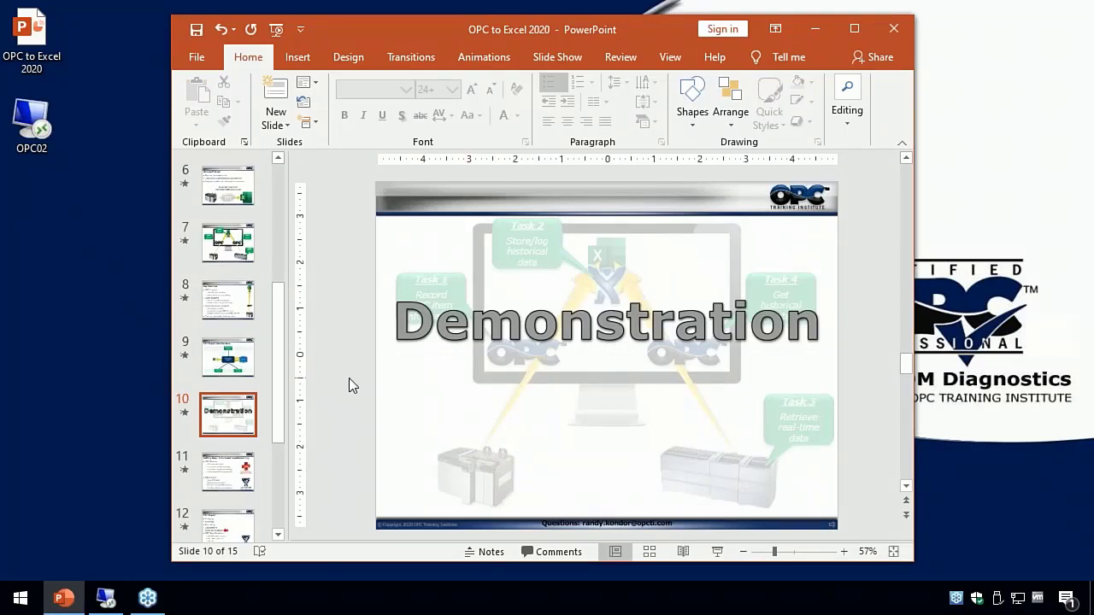
click(349, 377)
key(shift+F5)
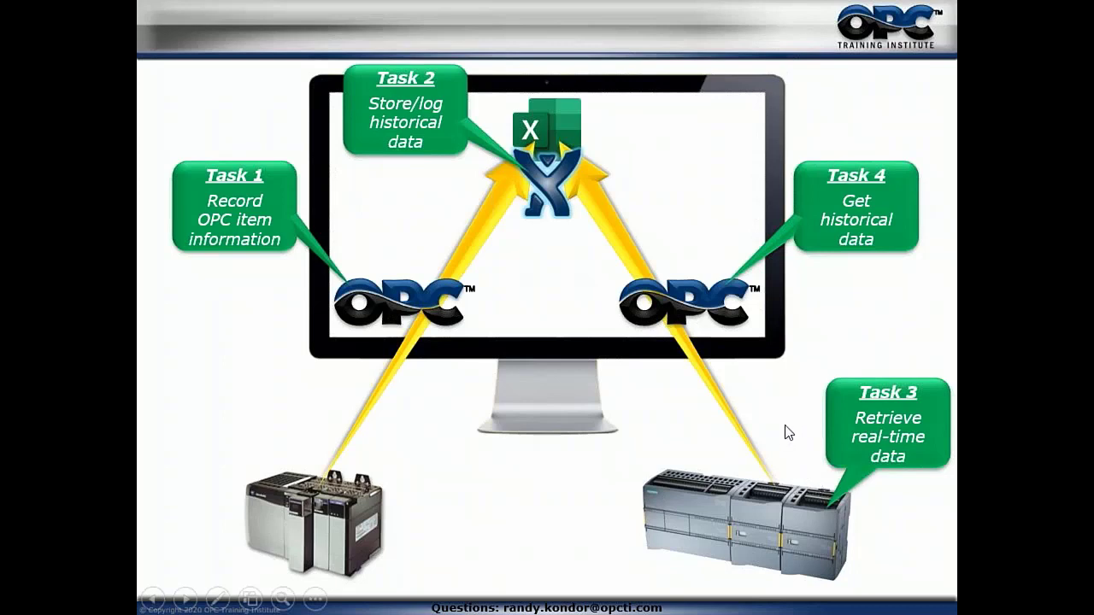
Switch back to OPC Expert in the OPC02 remote session and accept its general options with Enable Excel features on
key(alt+Tab)
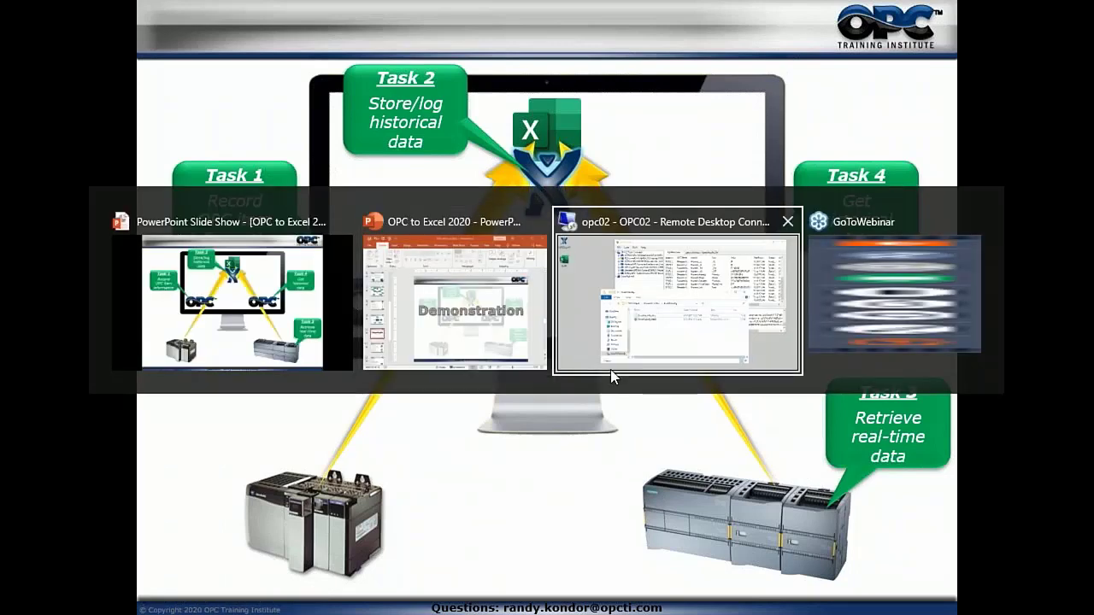
click(611, 371)
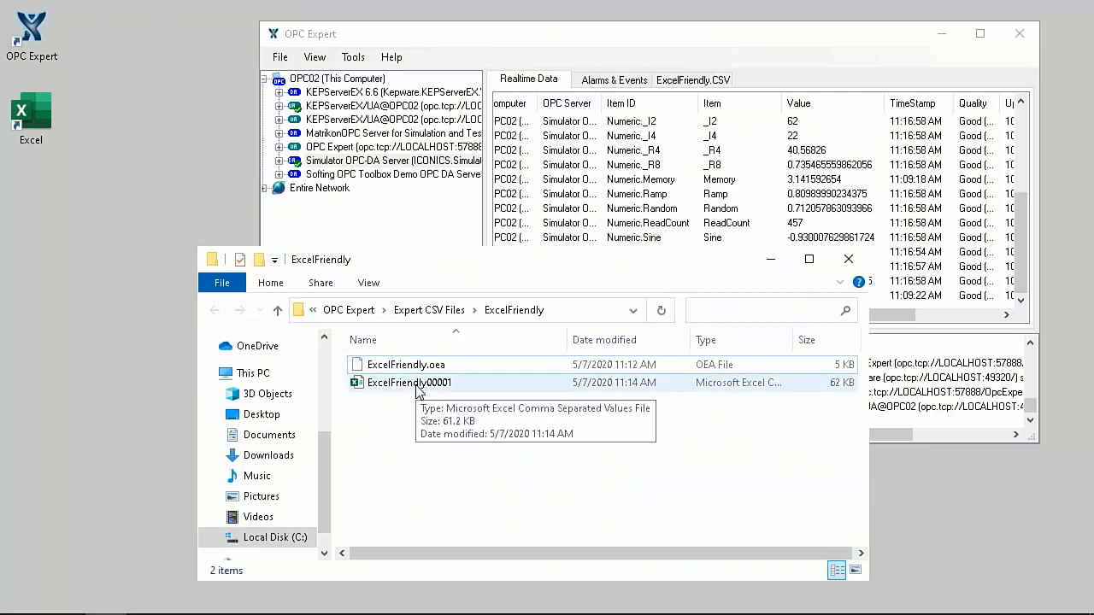
click(571, 165)
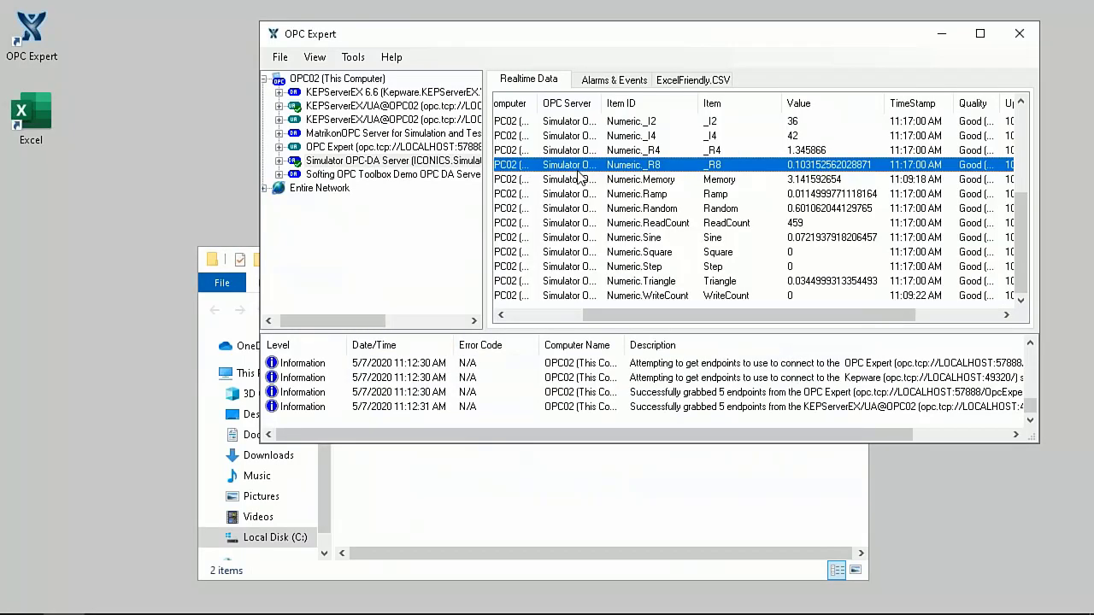
drag(588, 314, 513, 314)
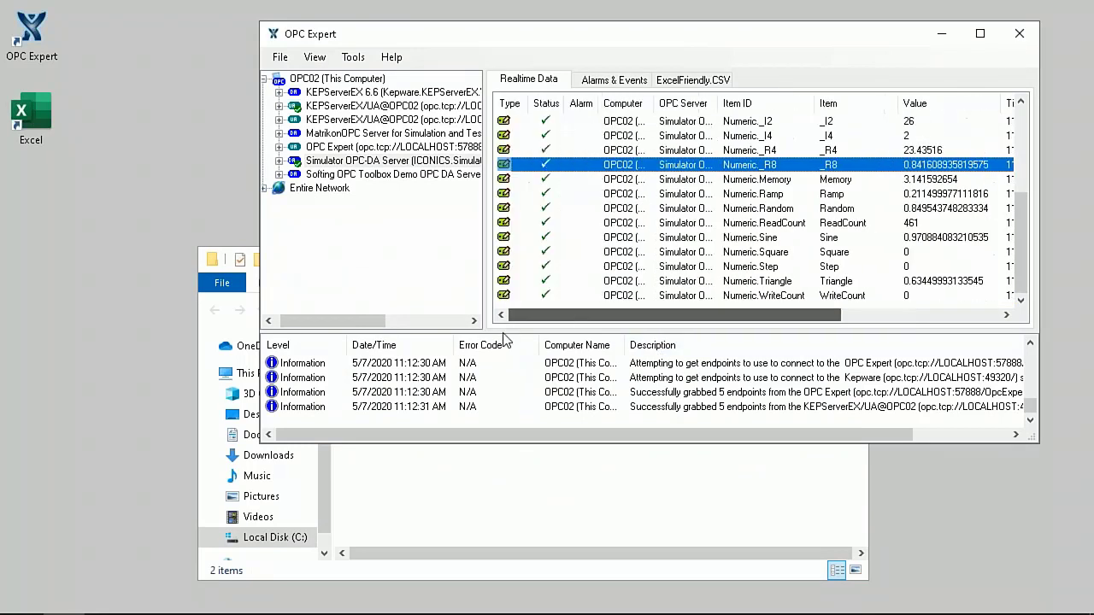
click(353, 59)
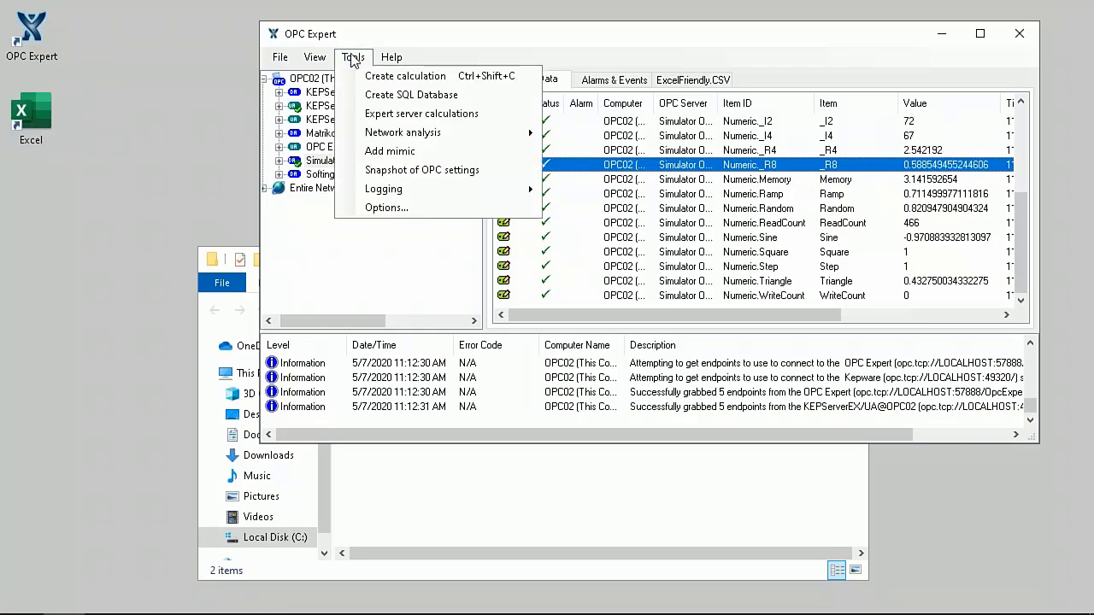
click(398, 206)
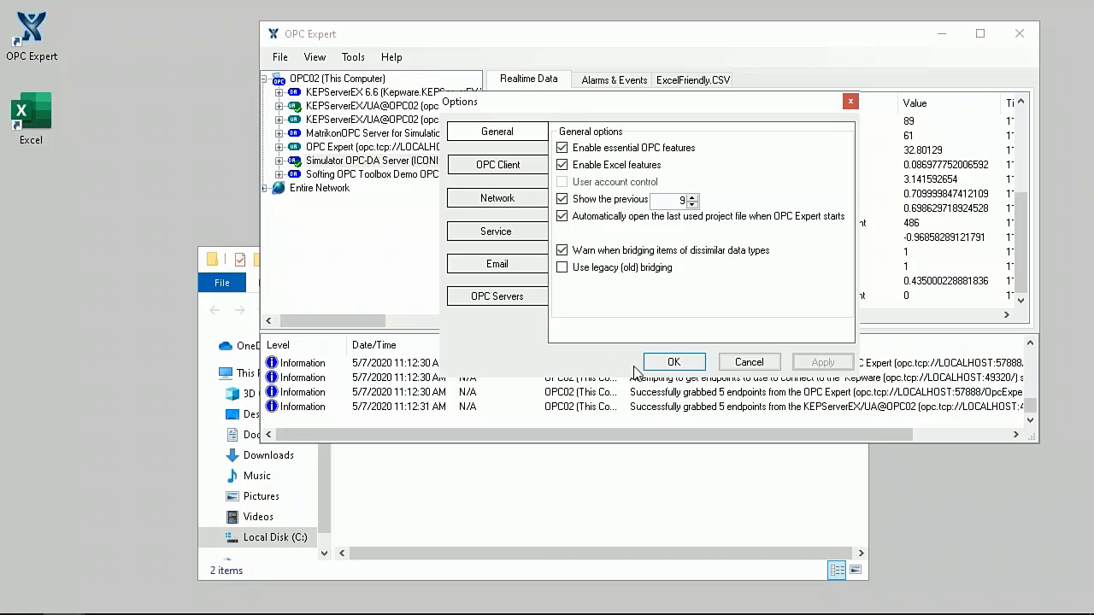
click(677, 366)
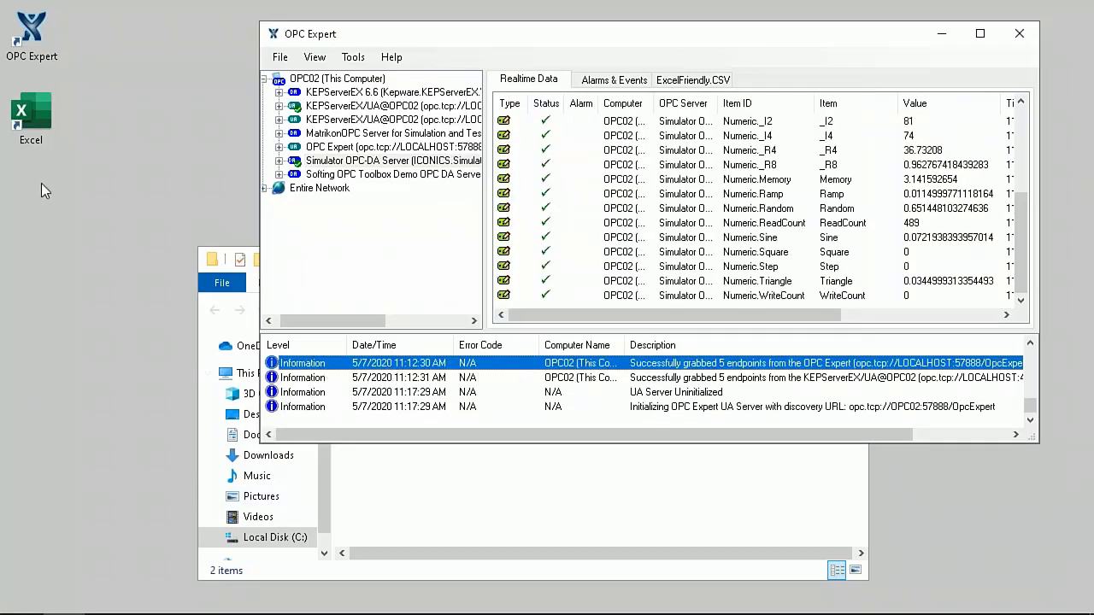
Launch Excel and create a blank workbook
click(42, 126)
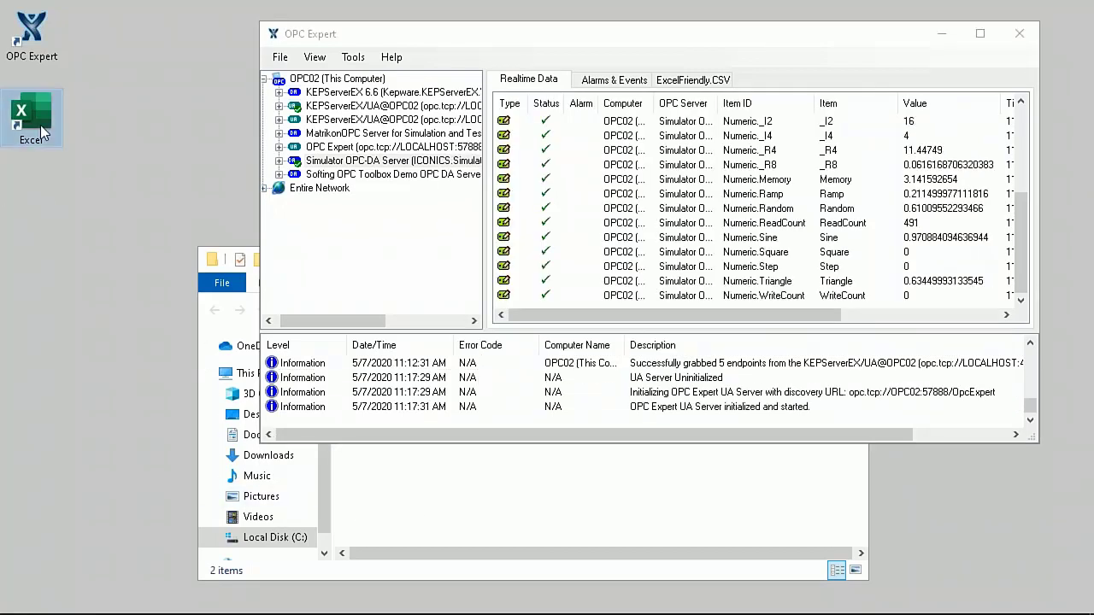
double_click(39, 124)
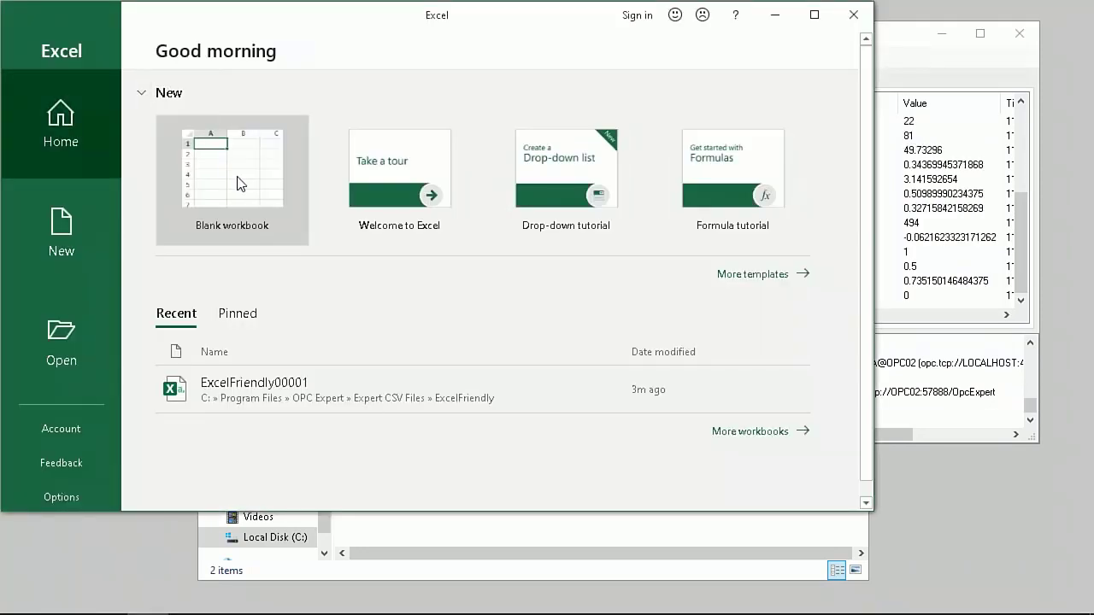
click(239, 184)
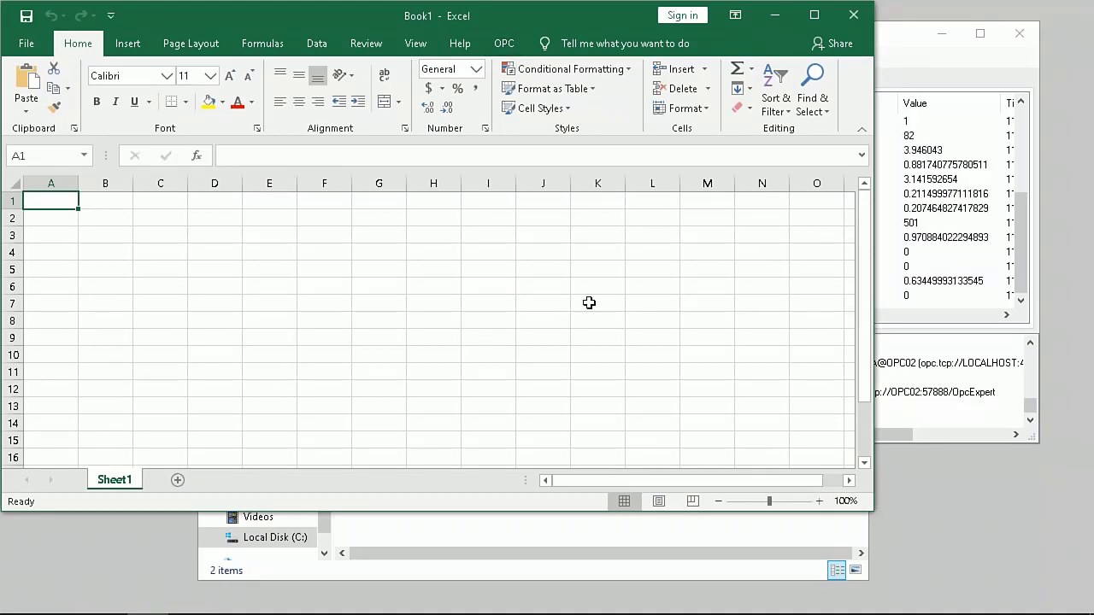
Select all realtime data items in OPC Expert and drop them into Book1 as live RTD formulas starting at cell A1
click(948, 218)
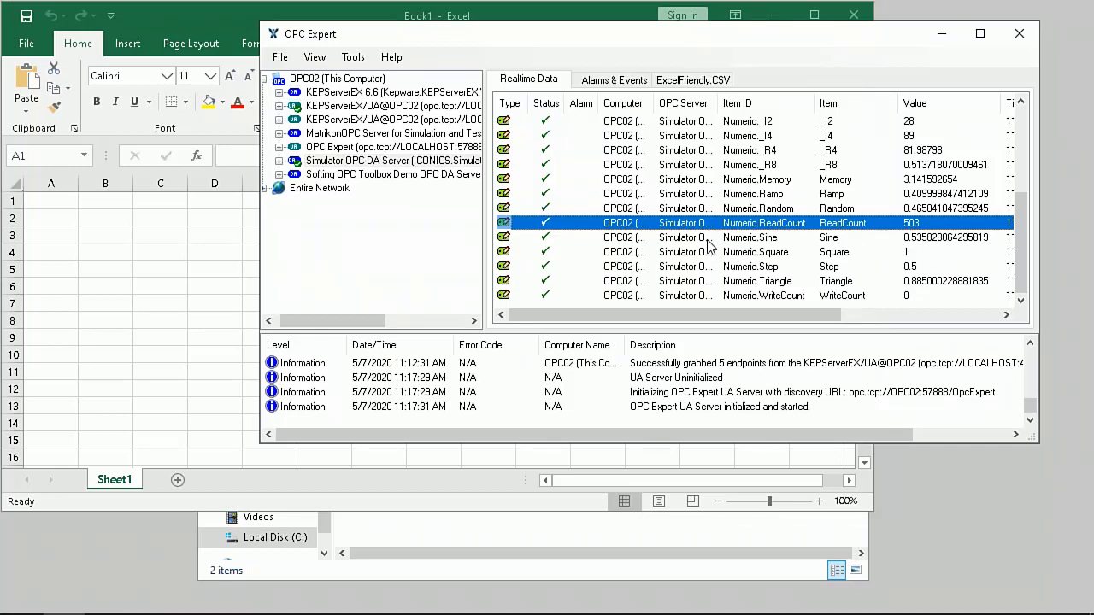
key(ctrl+a)
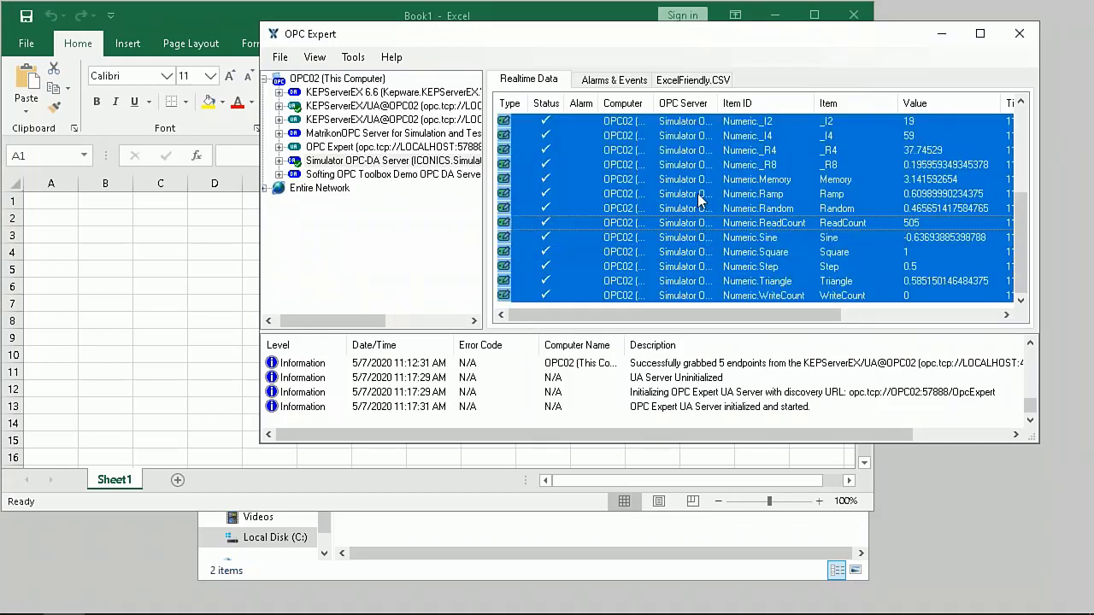
drag(699, 200, 55, 213)
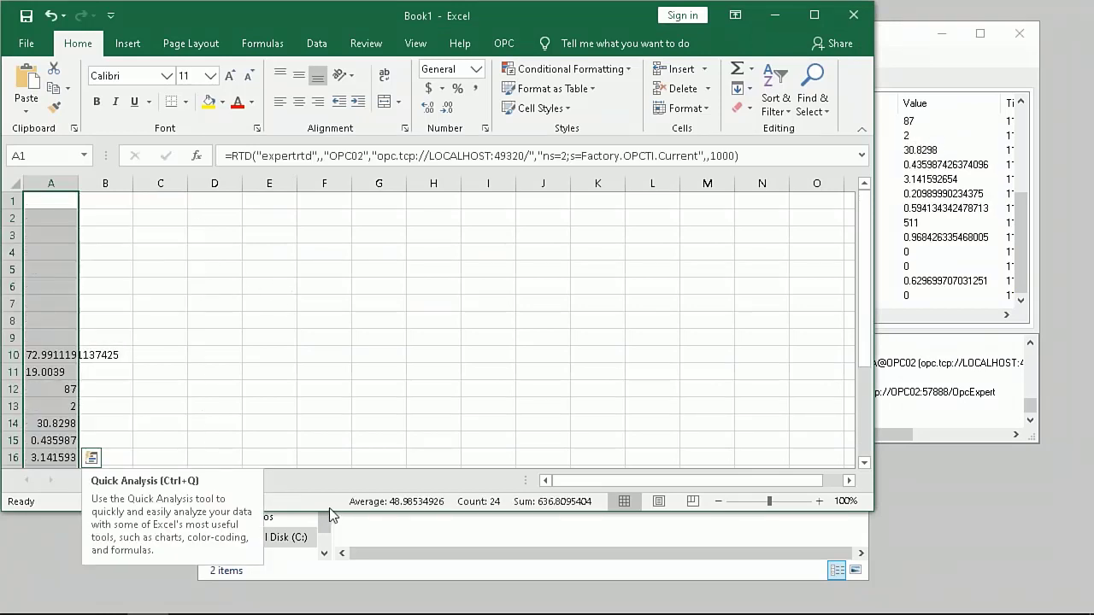
Maximize the Book1 window and look over the live OPC values in column A
drag(329, 510, 341, 591)
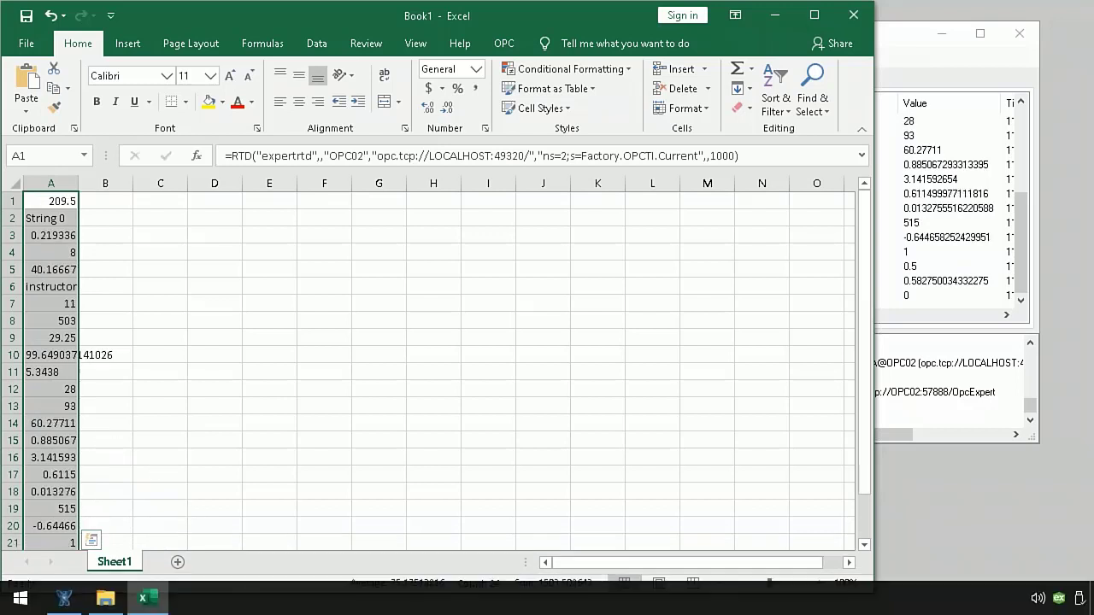
click(272, 320)
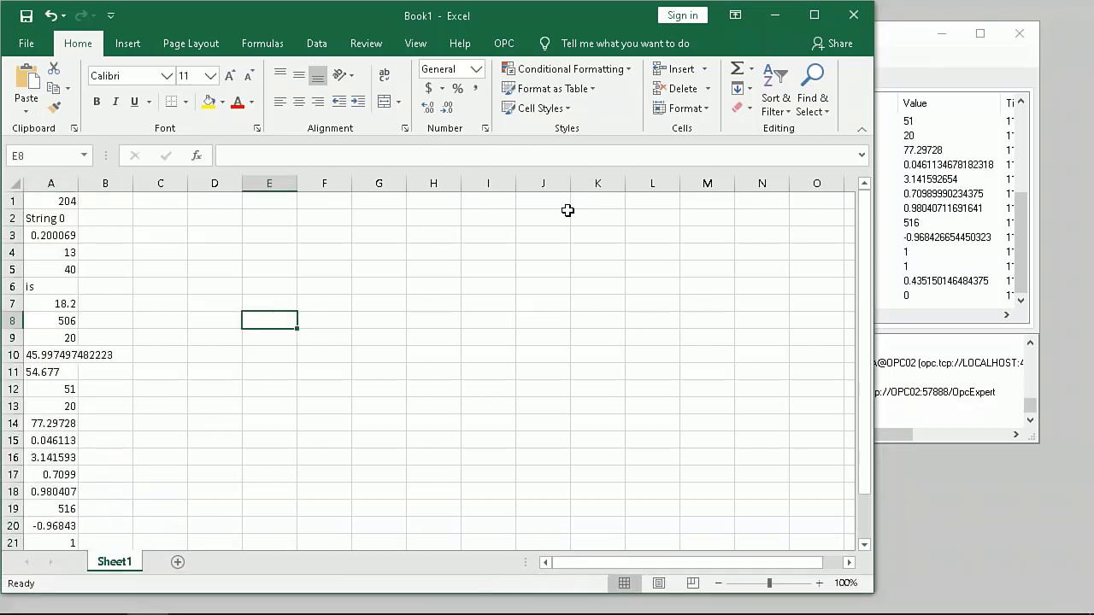
click(814, 15)
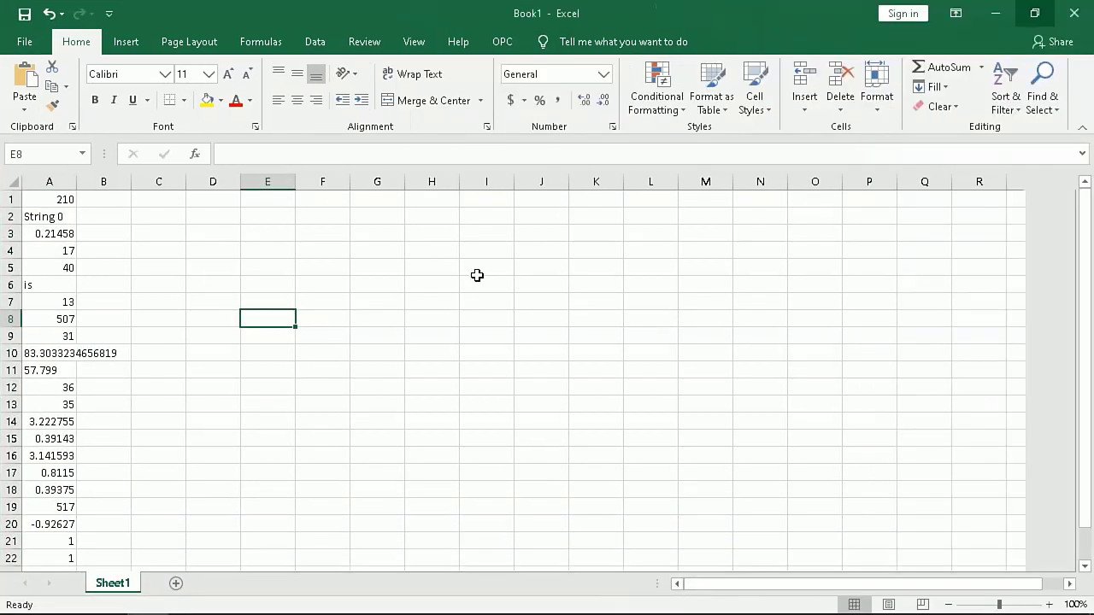
click(105, 477)
scroll(108, 469, down, 3)
scroll(108, 469, up, 3)
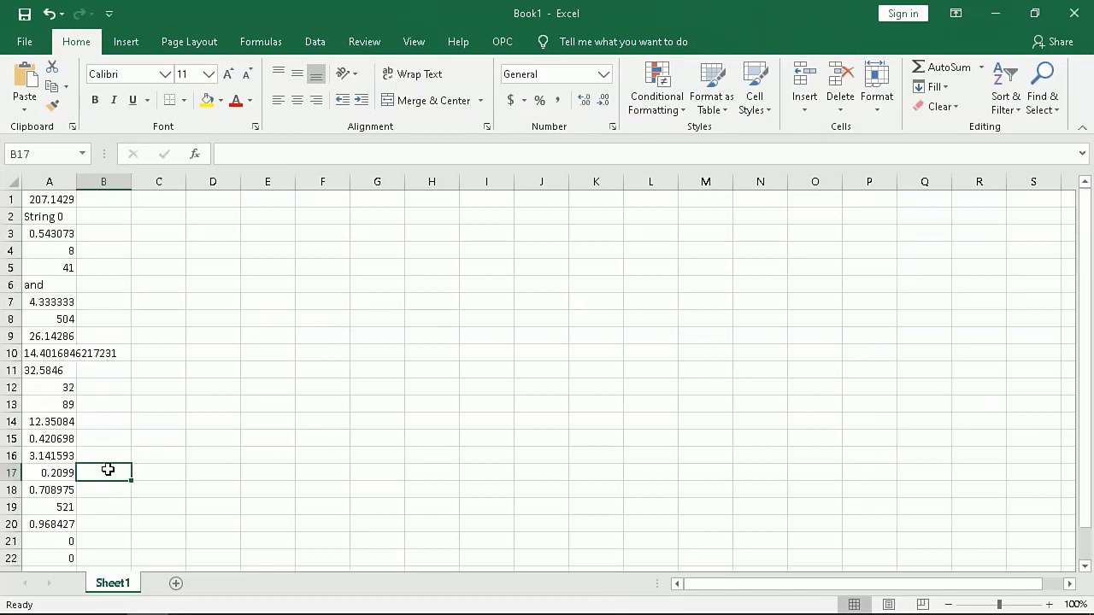
Examine the RTD formulas behind several live values in column A, from A1 down to A16
click(50, 202)
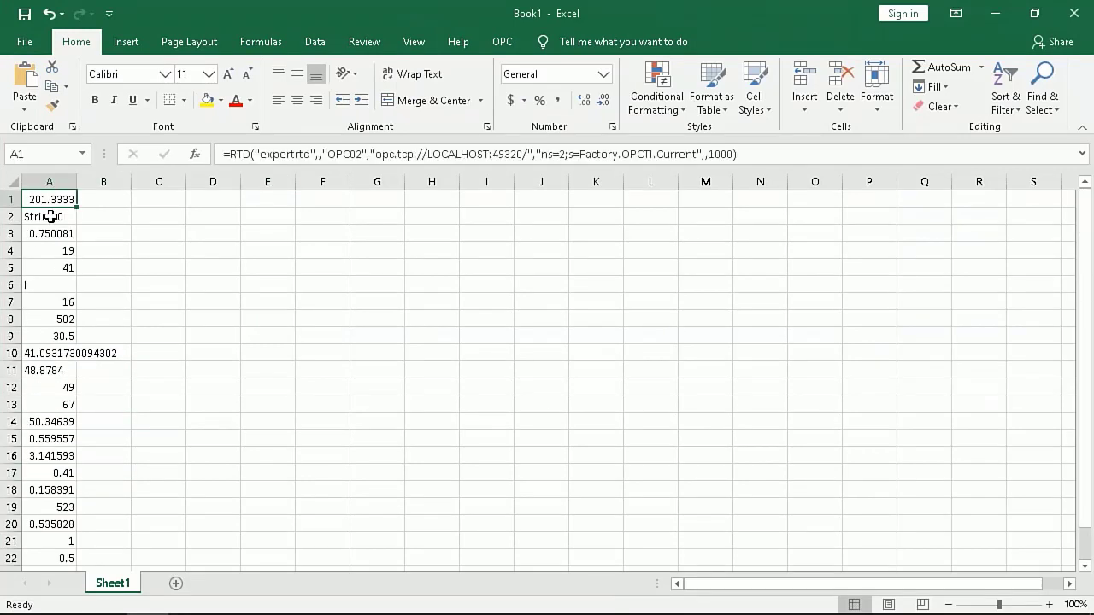
click(49, 217)
click(49, 251)
click(49, 285)
click(49, 306)
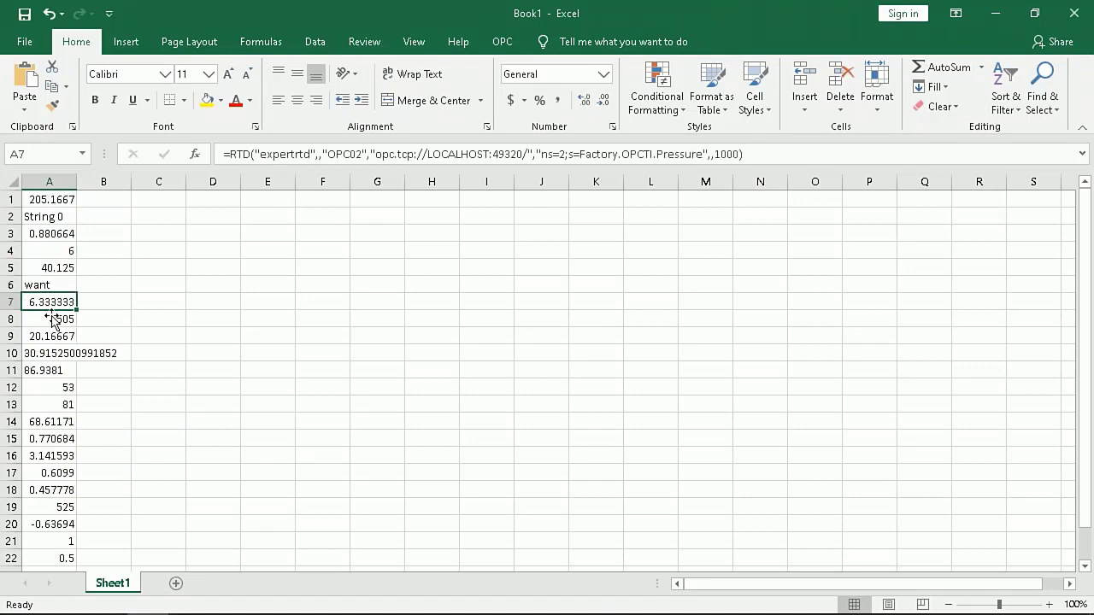
click(51, 355)
click(56, 407)
click(54, 451)
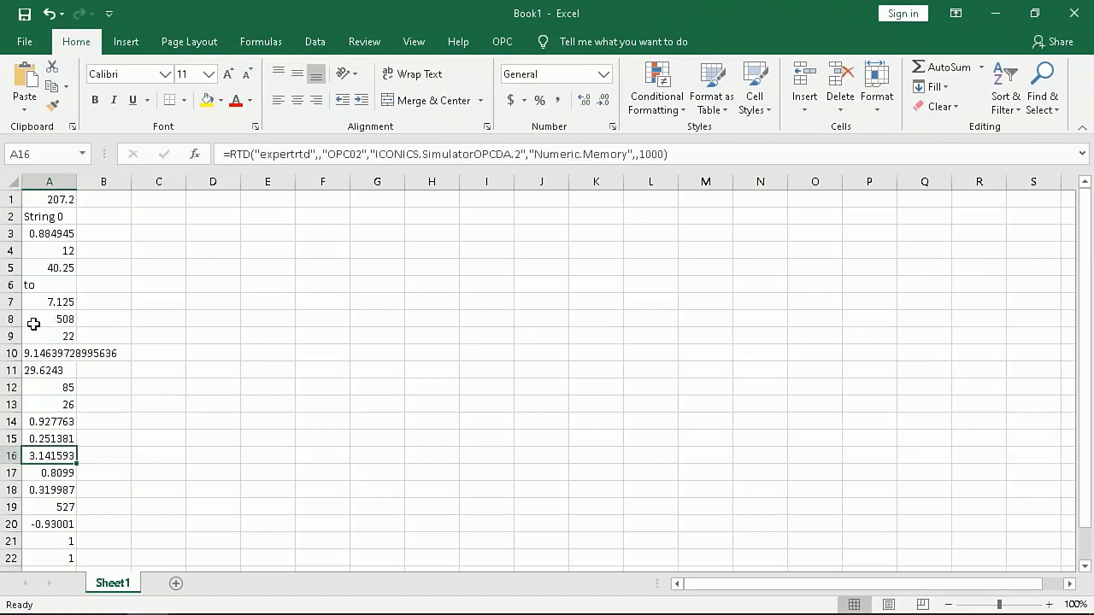
Set the update rate in cell A3's Flow RTD formula to 200 and reselect the cell to check it
click(53, 239)
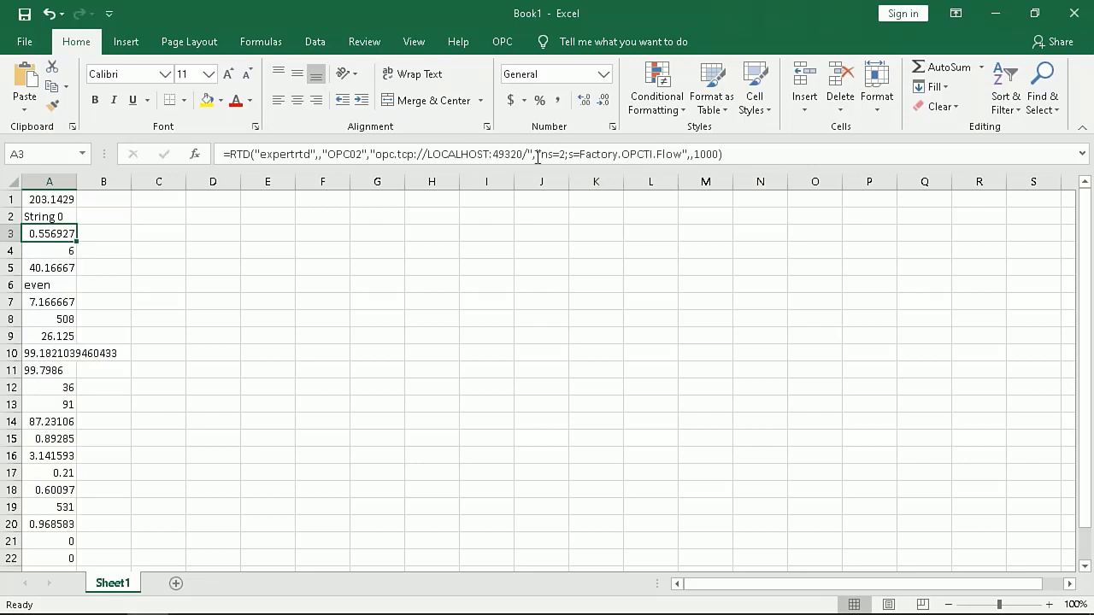
click(697, 154)
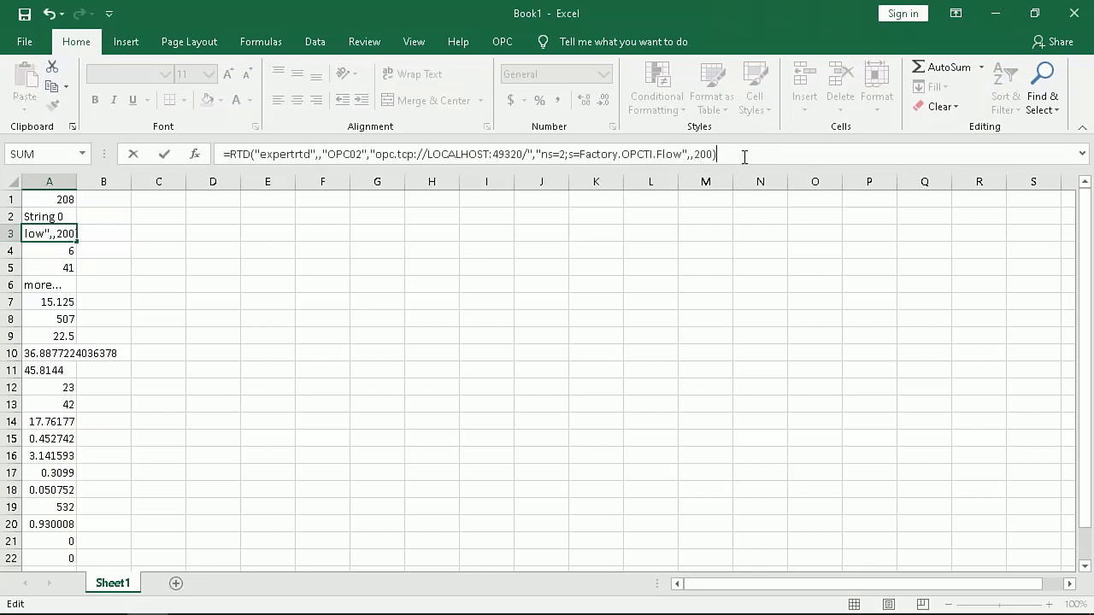
key(Return)
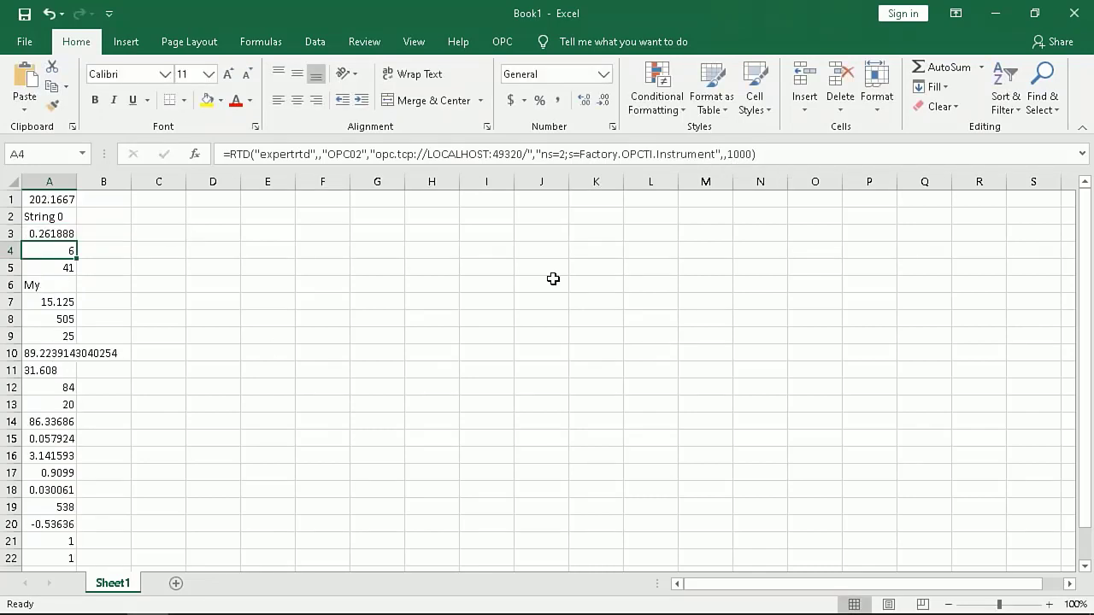
click(53, 234)
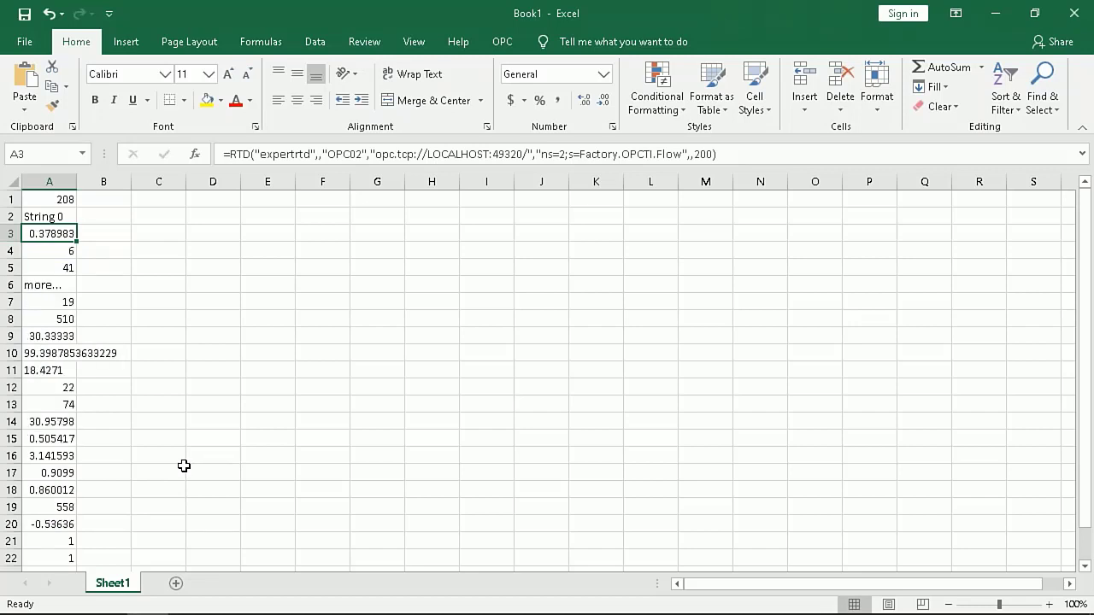
Set the update rate in cell A14's Numeric._R4 RTD formula to 500 and reselect the cell to check it
click(70, 420)
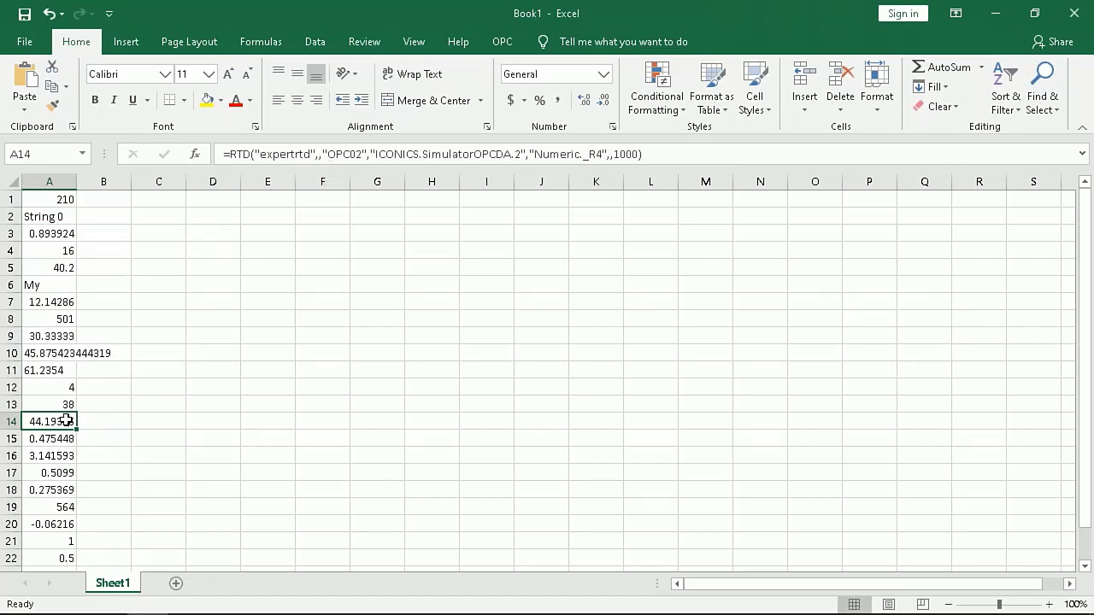
click(624, 154)
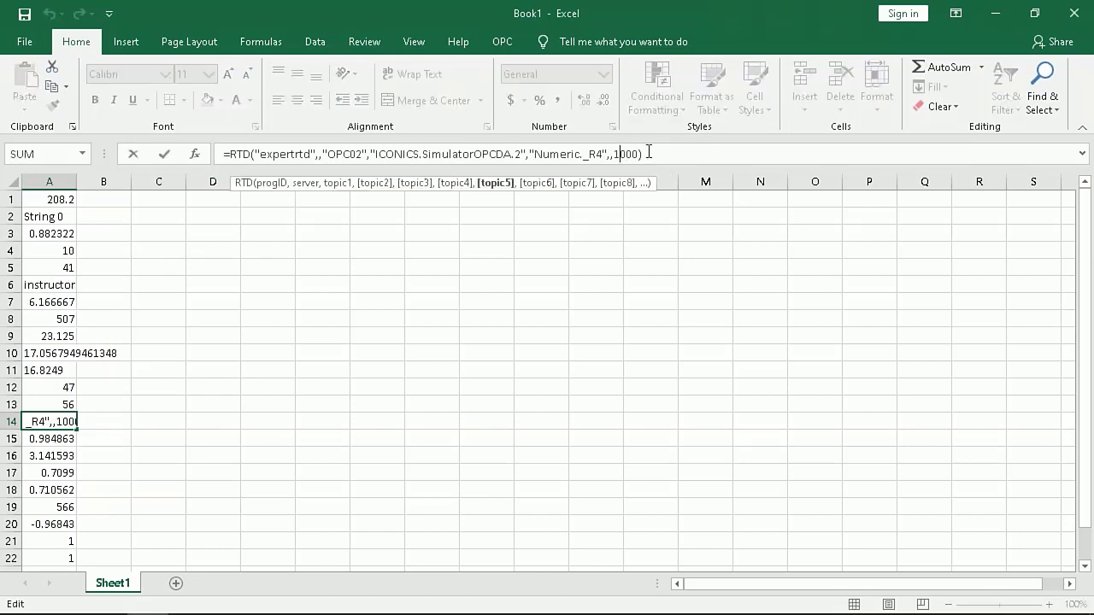
key(BackSpace)
key(BackSpace)
key(Return)
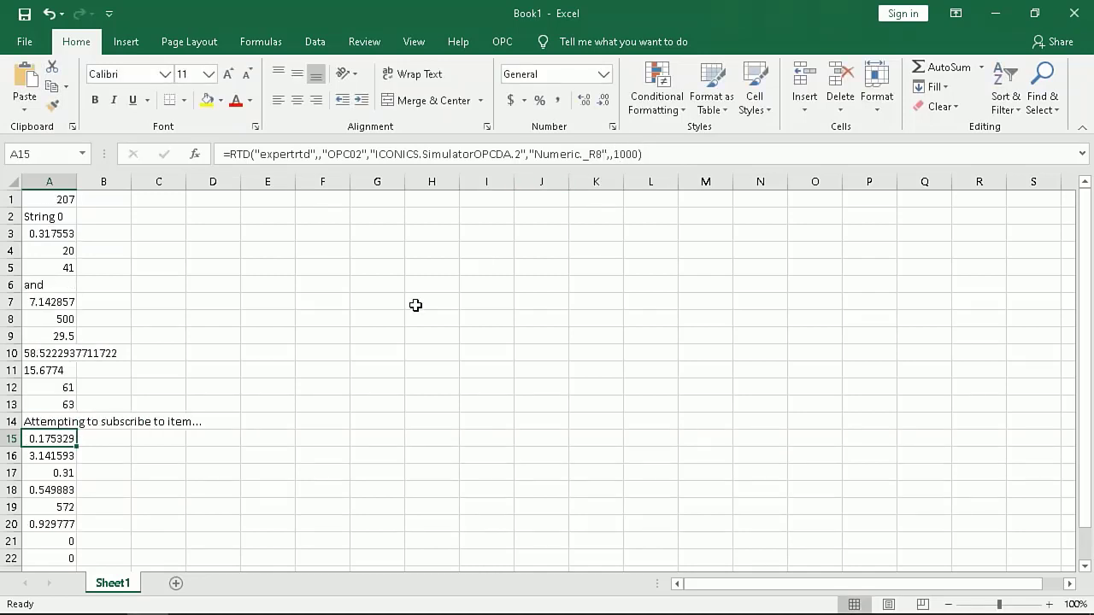
click(55, 422)
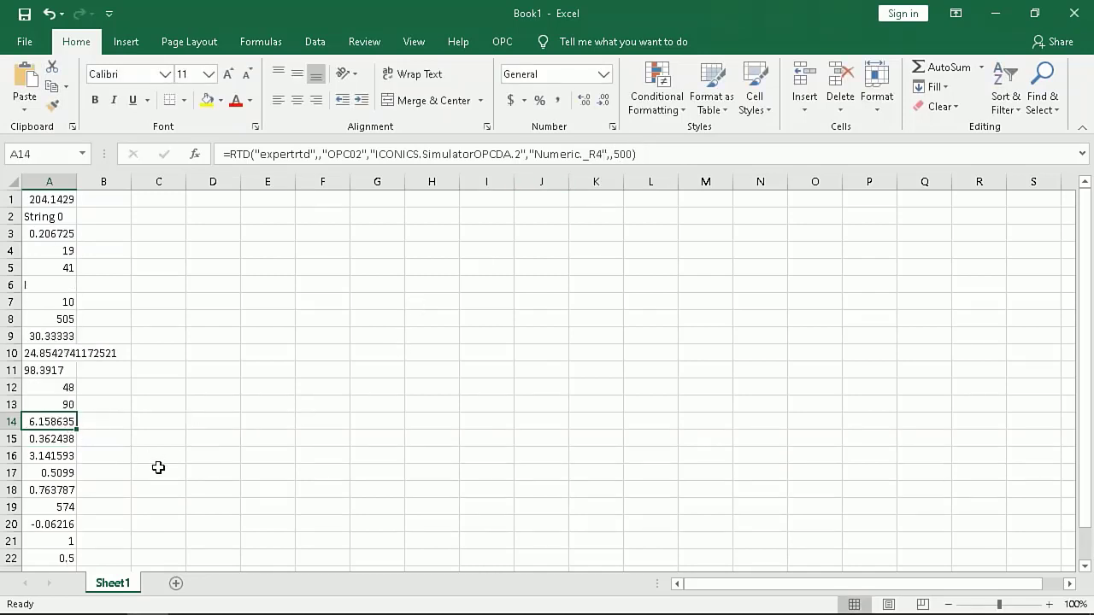
Set the update rate in cell A15's Numeric._R8 RTD formula to 100 and reselect the cell to check it
click(56, 438)
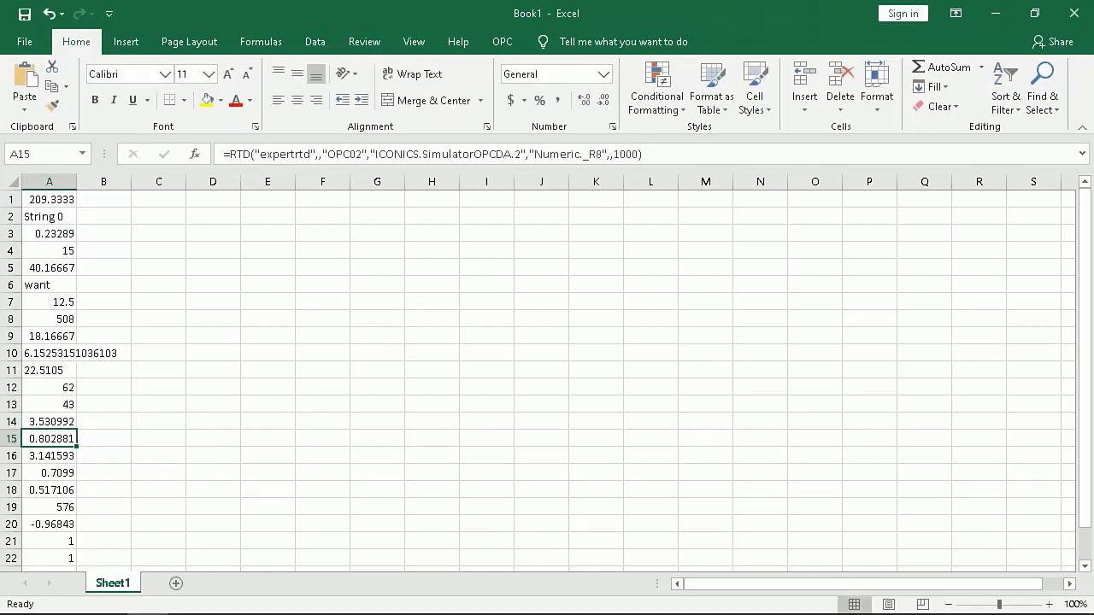
key(Up)
click(59, 437)
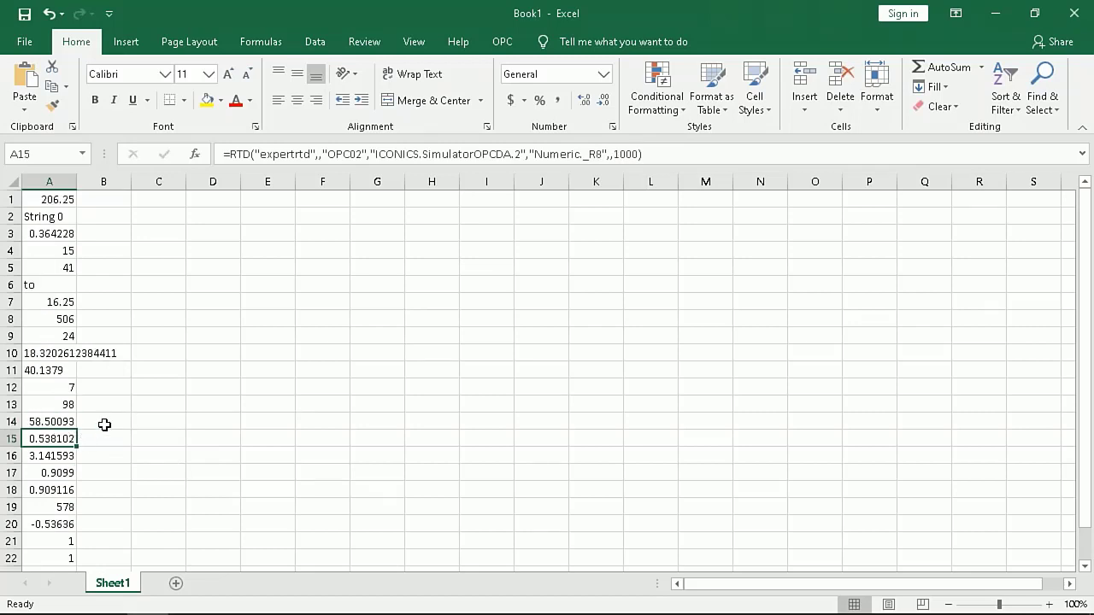
click(646, 154)
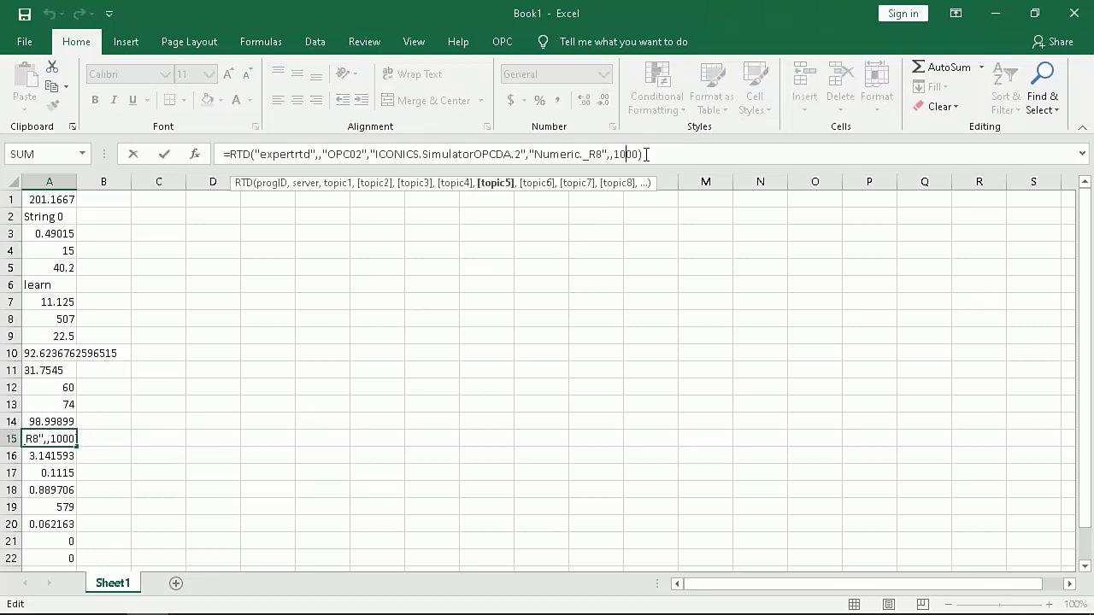
key(Return)
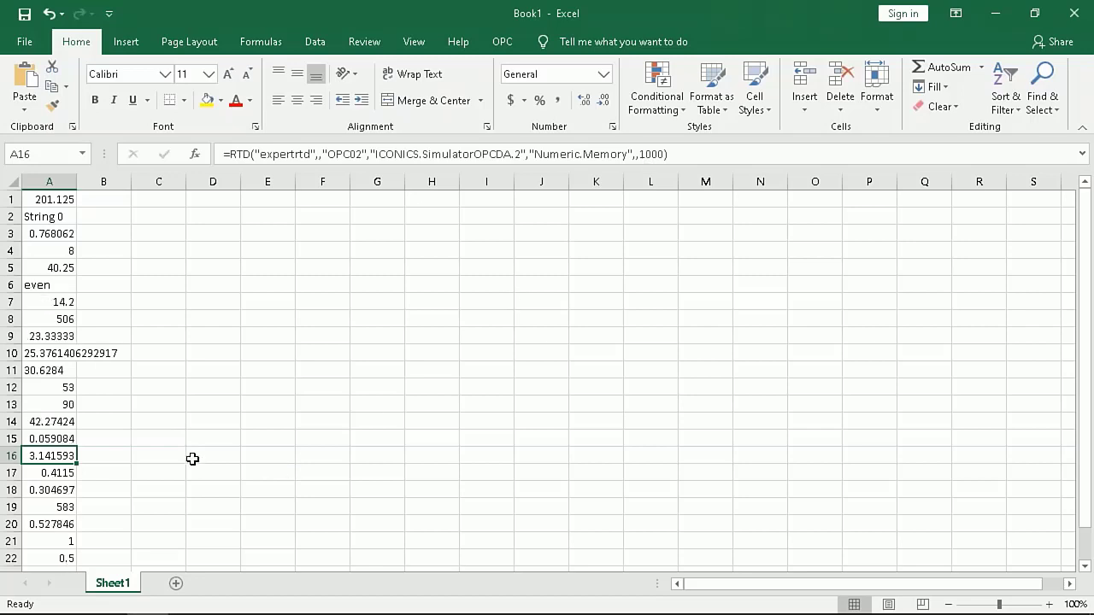
click(54, 438)
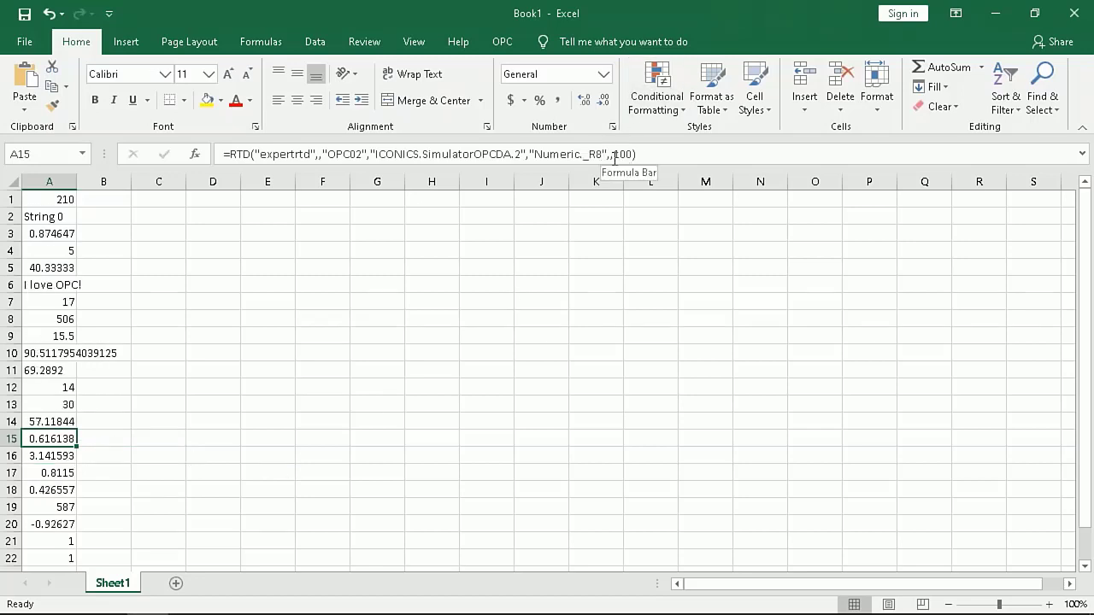
Enter 123 in cell B16, beside the Numeric.Memory value
click(49, 457)
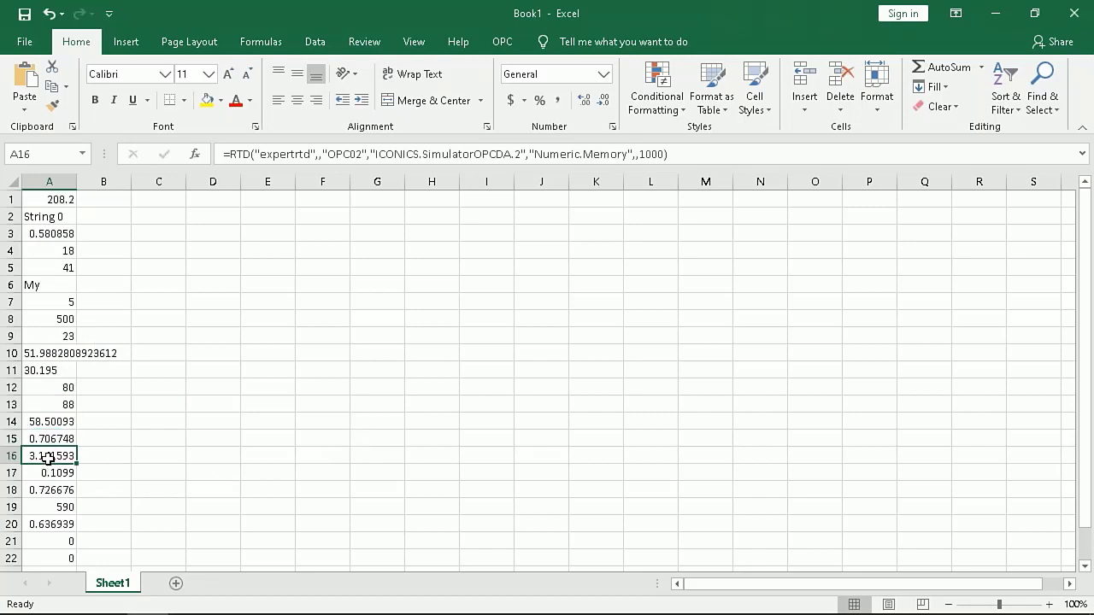
click(107, 458)
text(12)
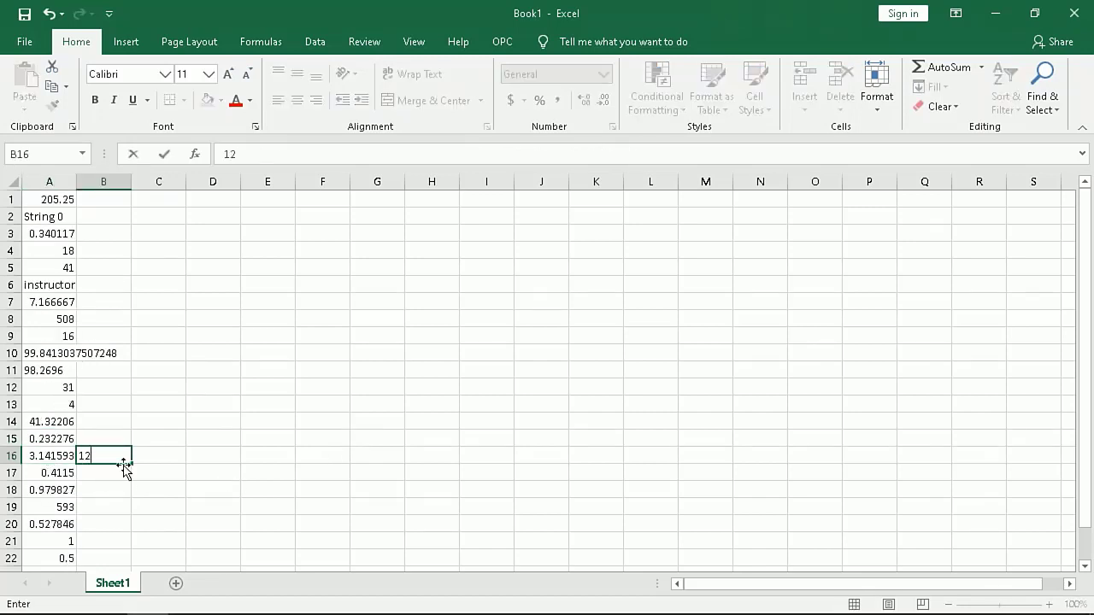
text(3)
click(151, 453)
click(103, 456)
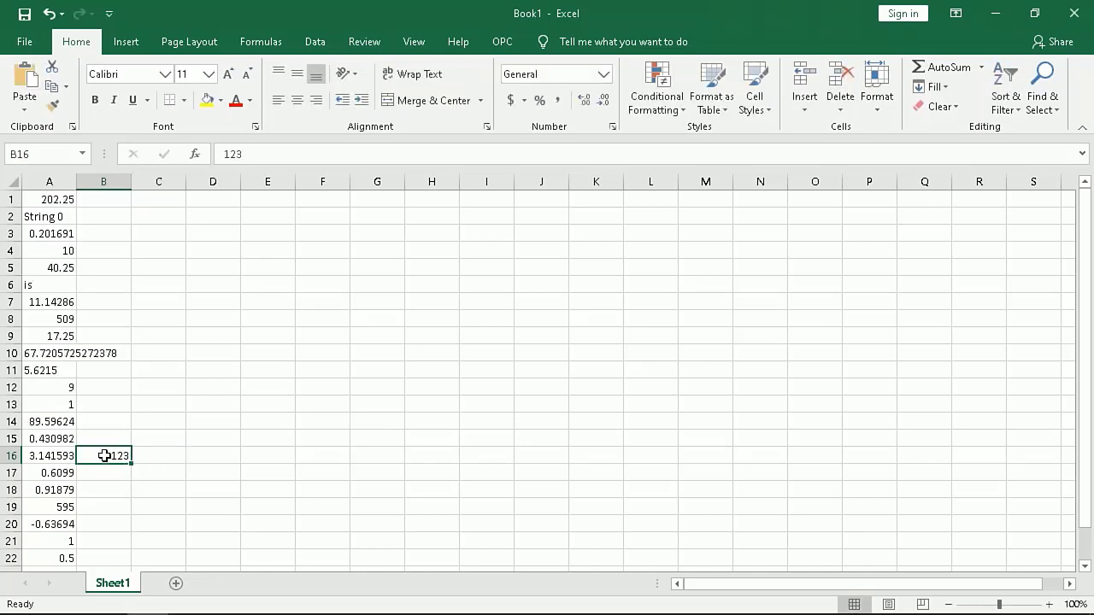
Add a reference to B16 as the last argument, after 1000, in cell A16's Numeric.Memory RTD formula
click(52, 458)
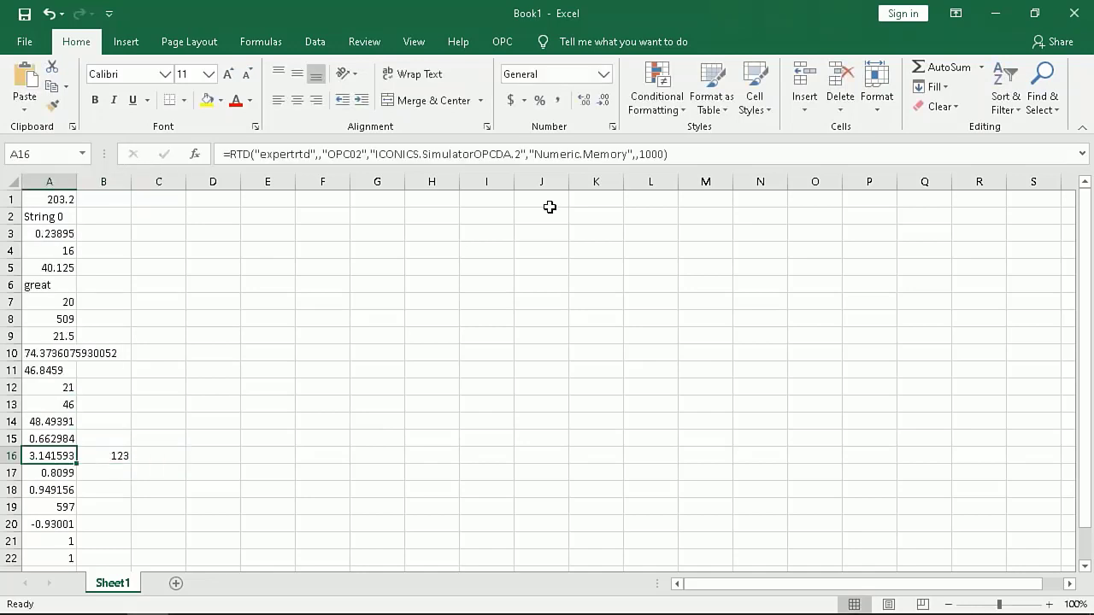
click(686, 154)
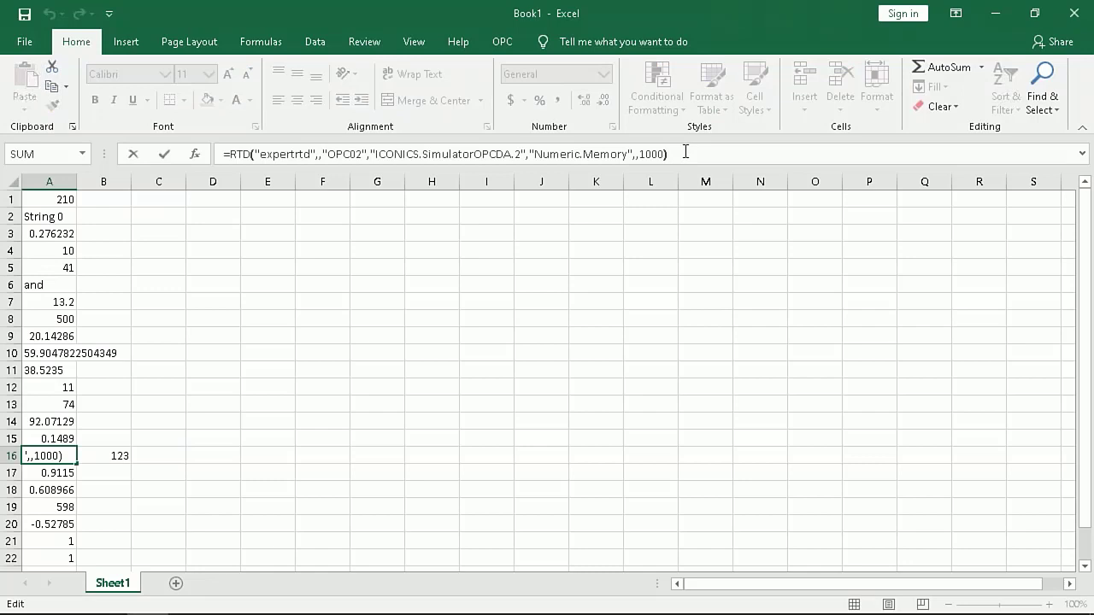
text(,)
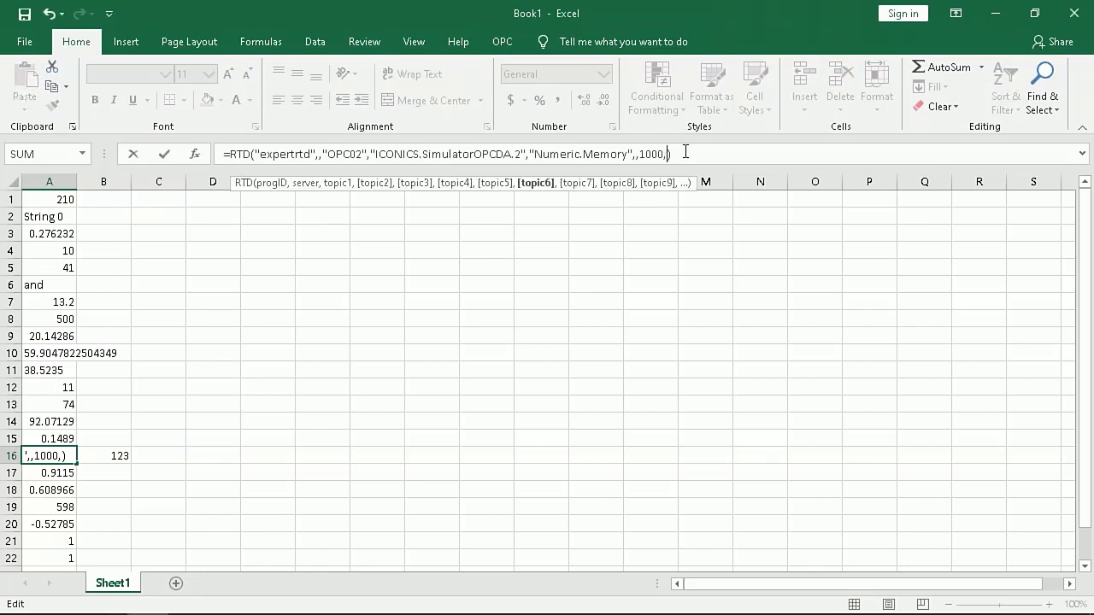
click(119, 461)
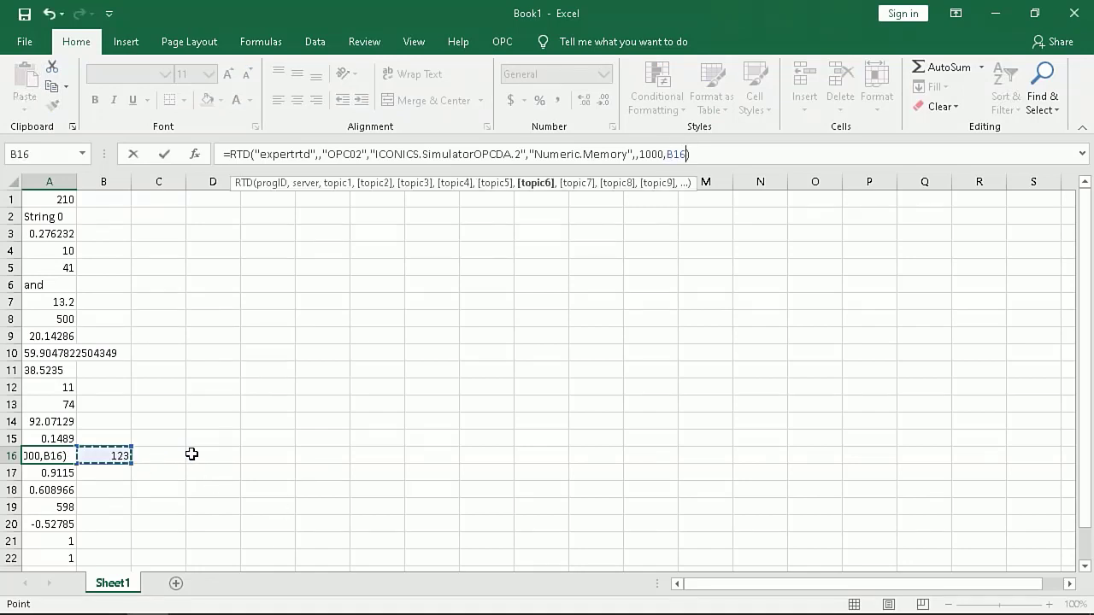
key(Return)
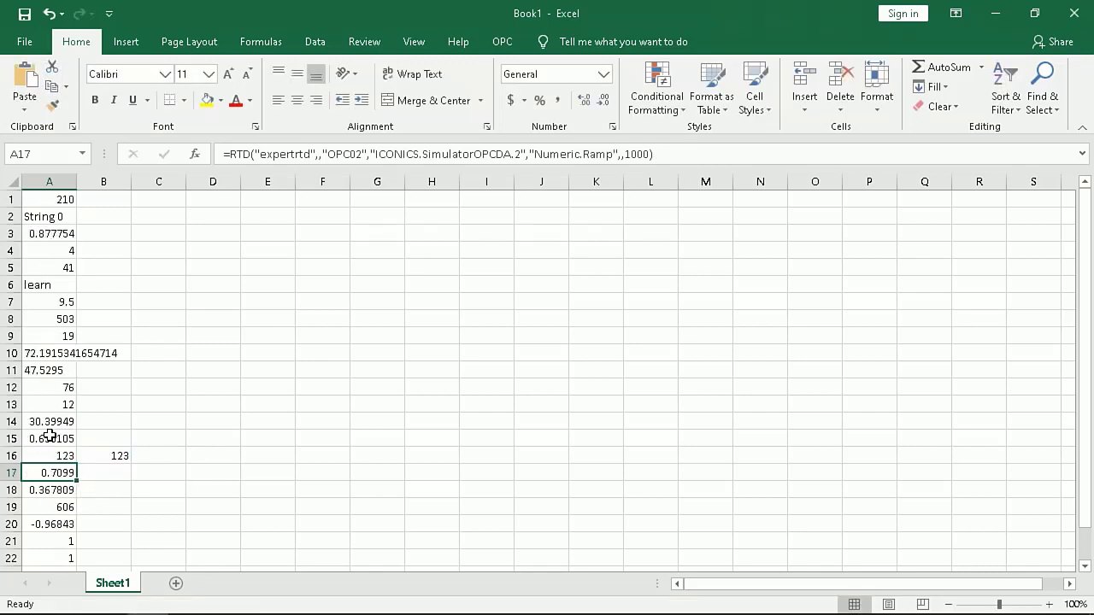
click(63, 457)
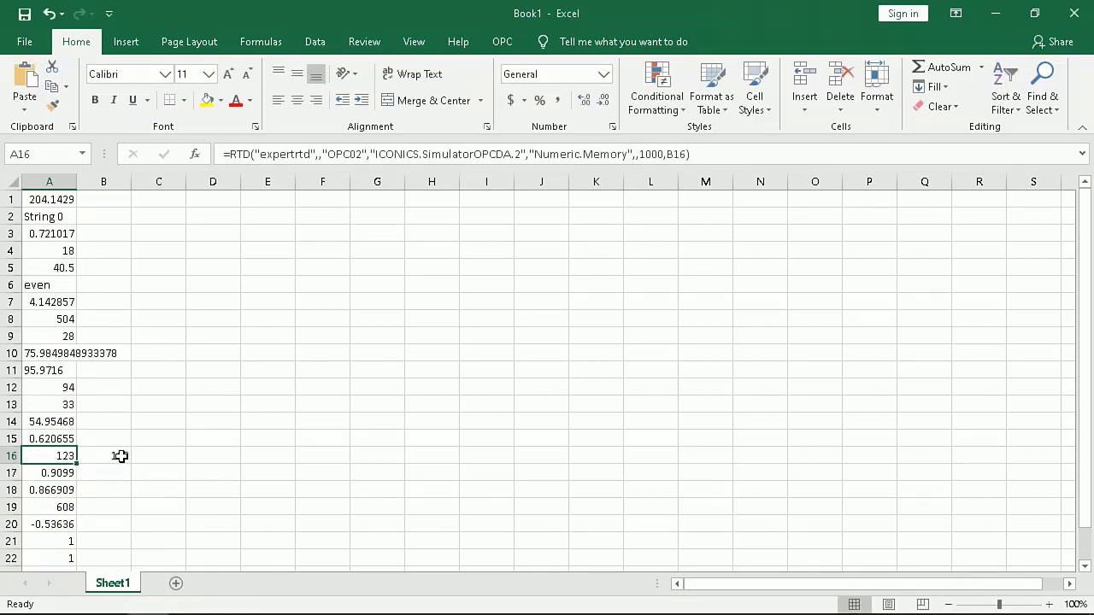
Change the value in cell B16 to 456 to write it to Numeric.Memory
click(118, 457)
text(456)
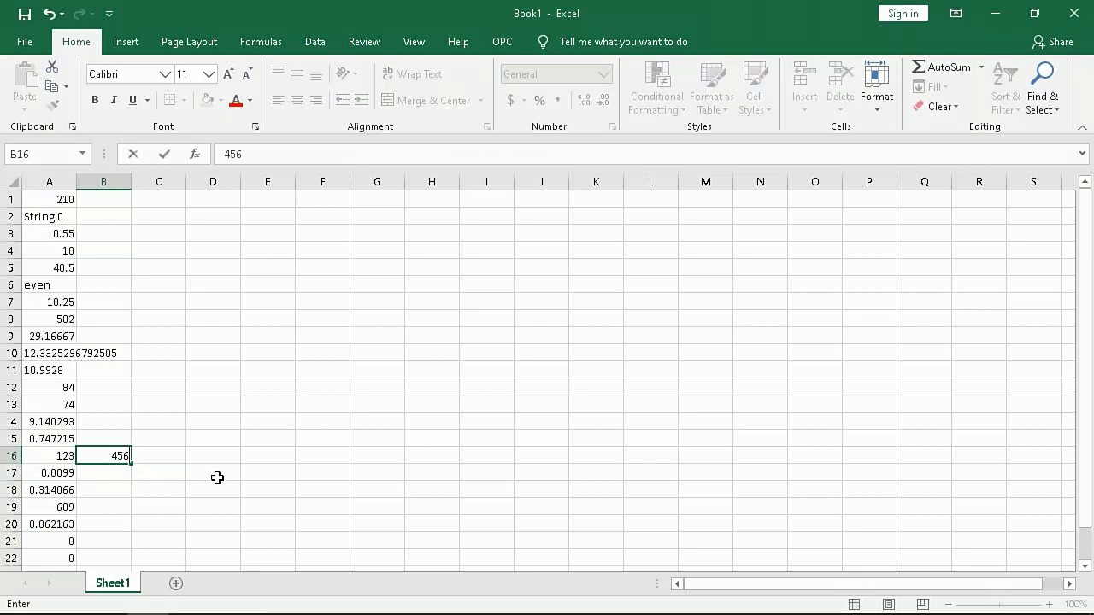
key(Return)
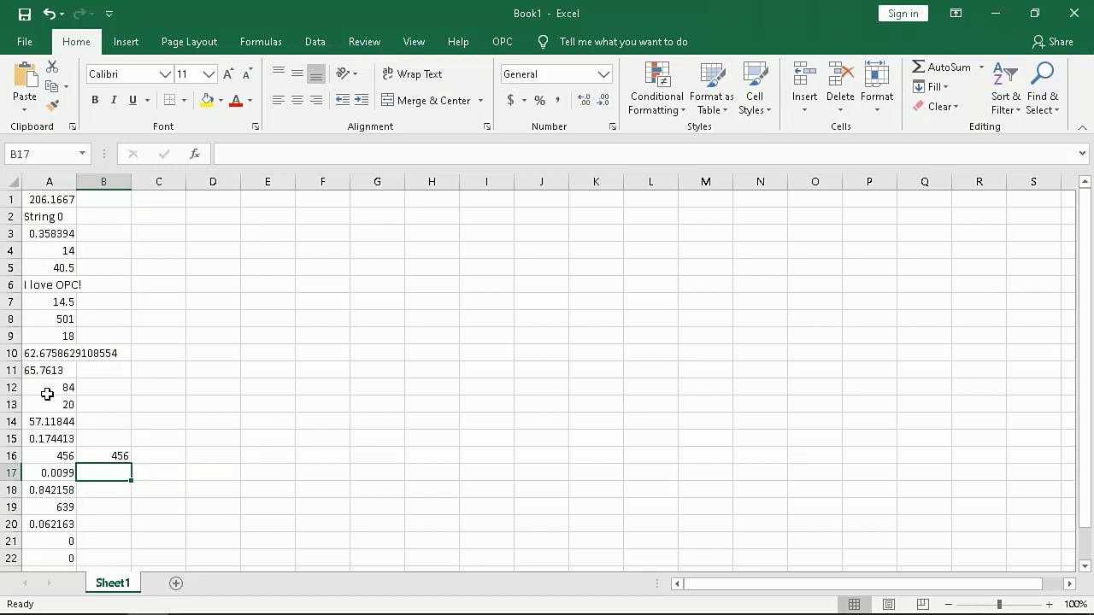
Open the OPC add-in's Realtime Data dialog with F1 as the start location and reposition the dialog over the sheet
click(333, 200)
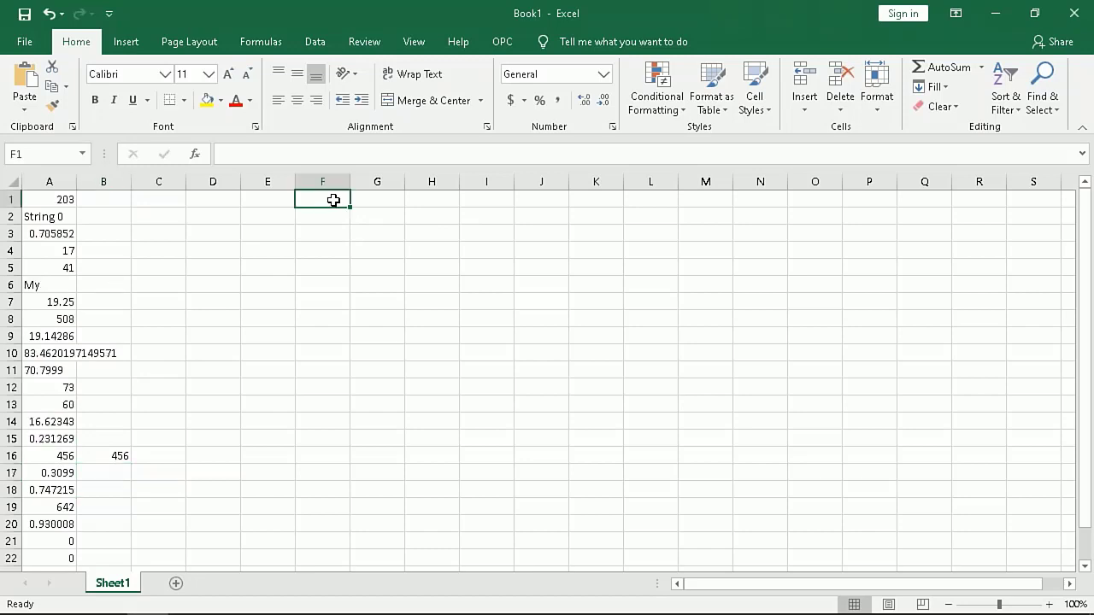
click(513, 53)
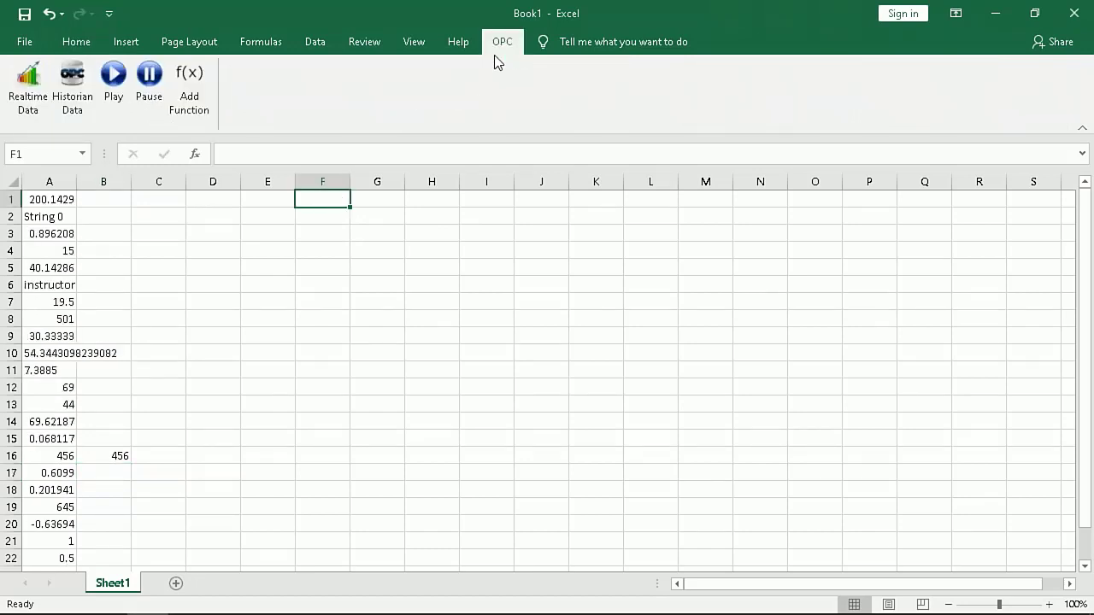
click(25, 109)
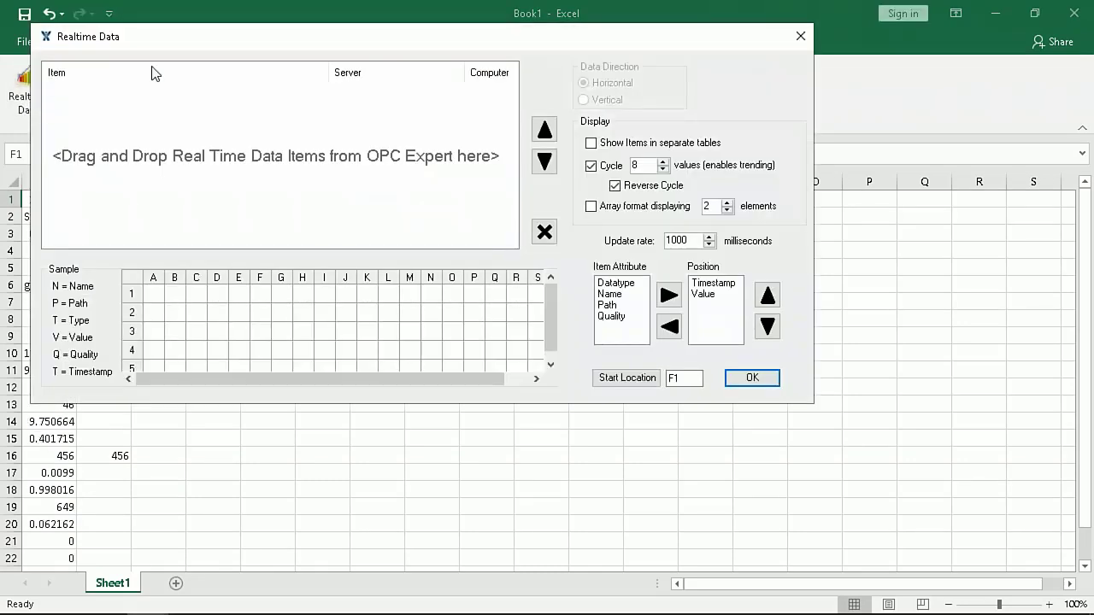
drag(181, 49, 203, 308)
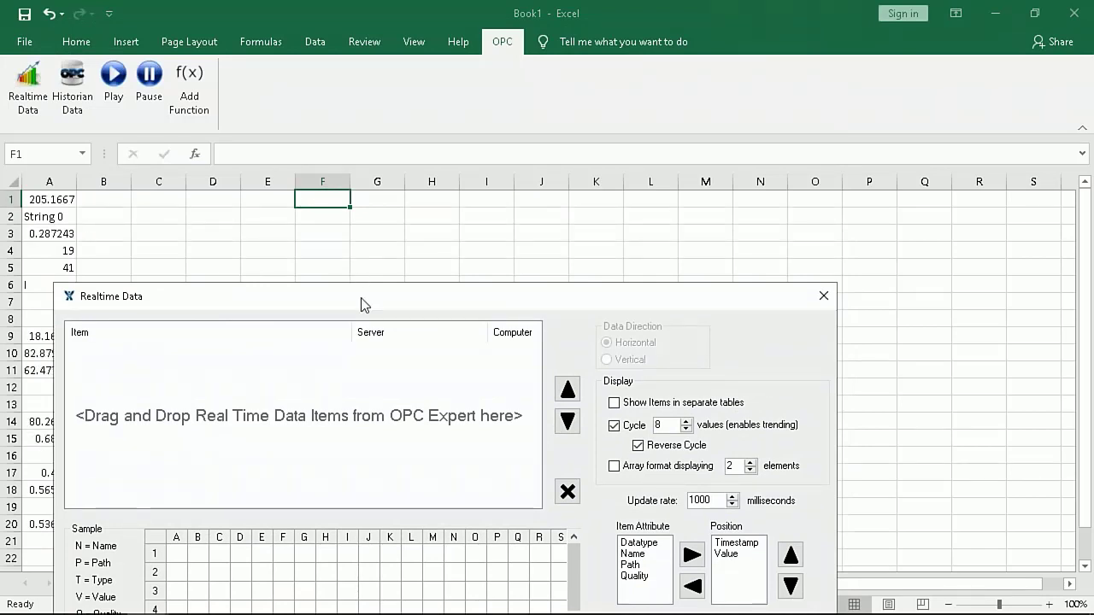
drag(362, 297, 357, 71)
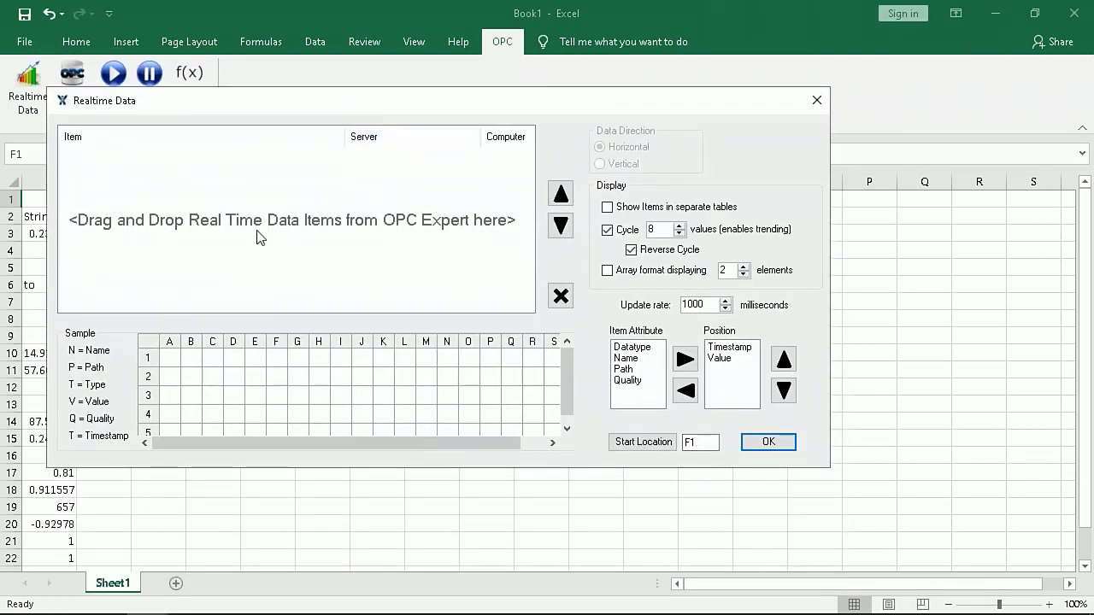
Switch to OPC Expert and select the realtime items Numeric.Triangle, Numeric.Random, Numeric.Ramp and Numeric._R8 together
key(alt+Tab)
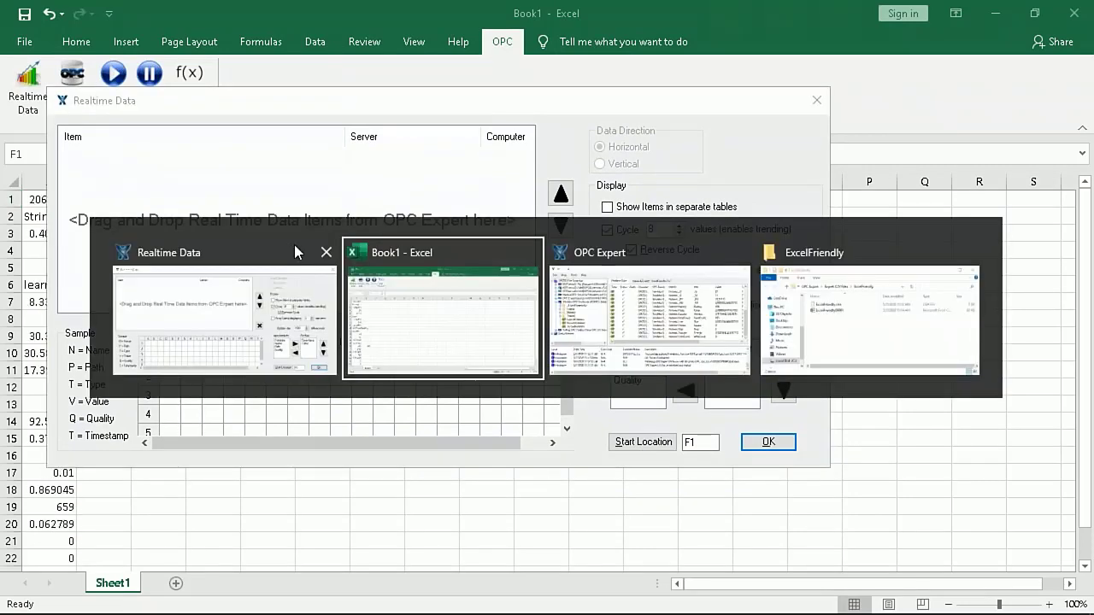
key(alt+Tab)
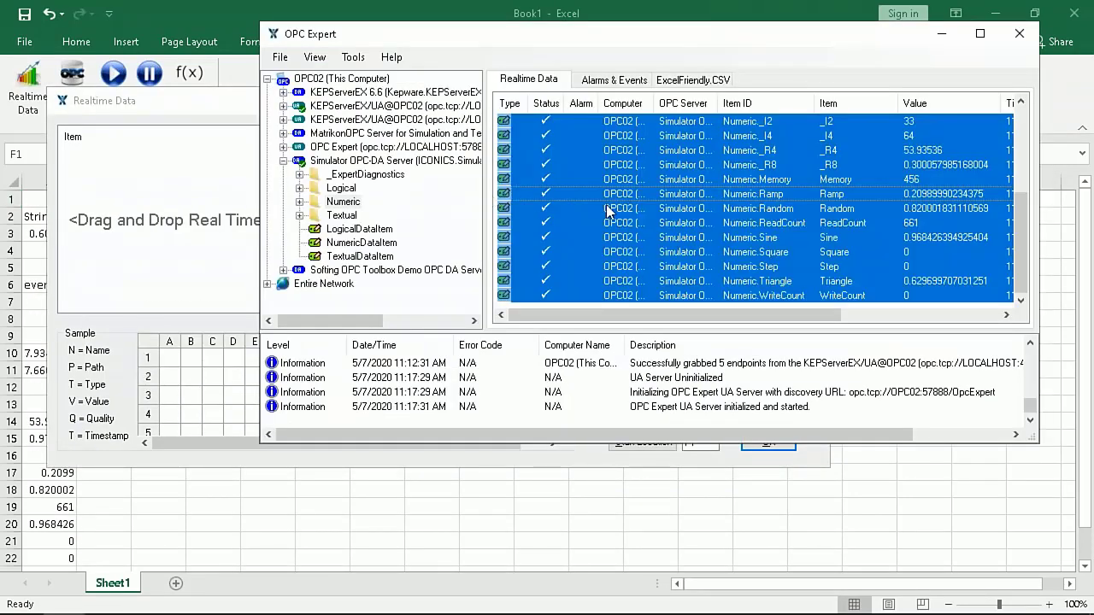
click(672, 210)
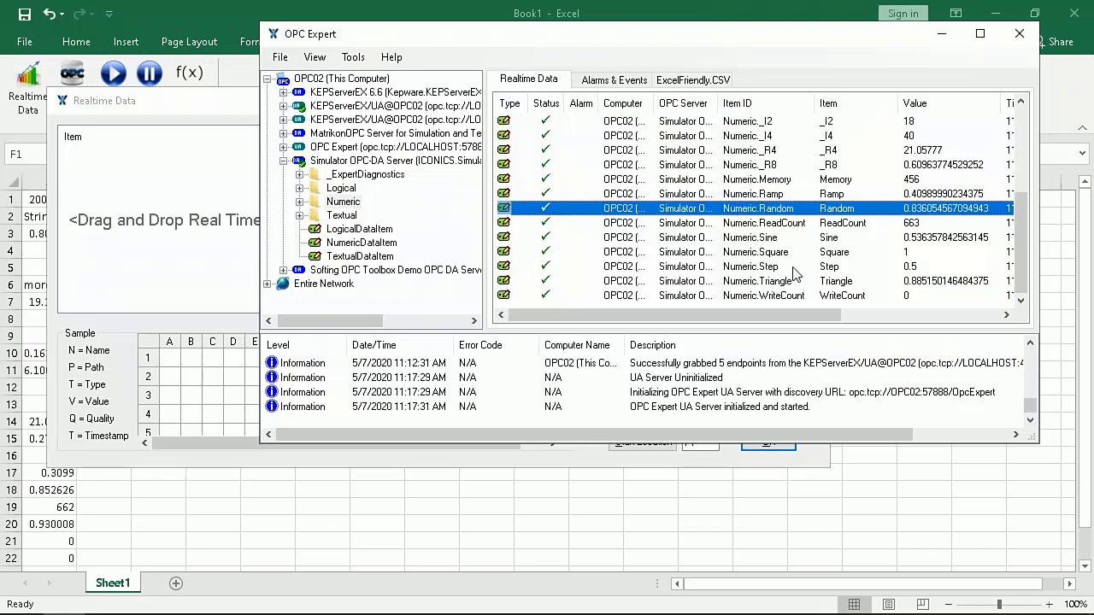
click(931, 284)
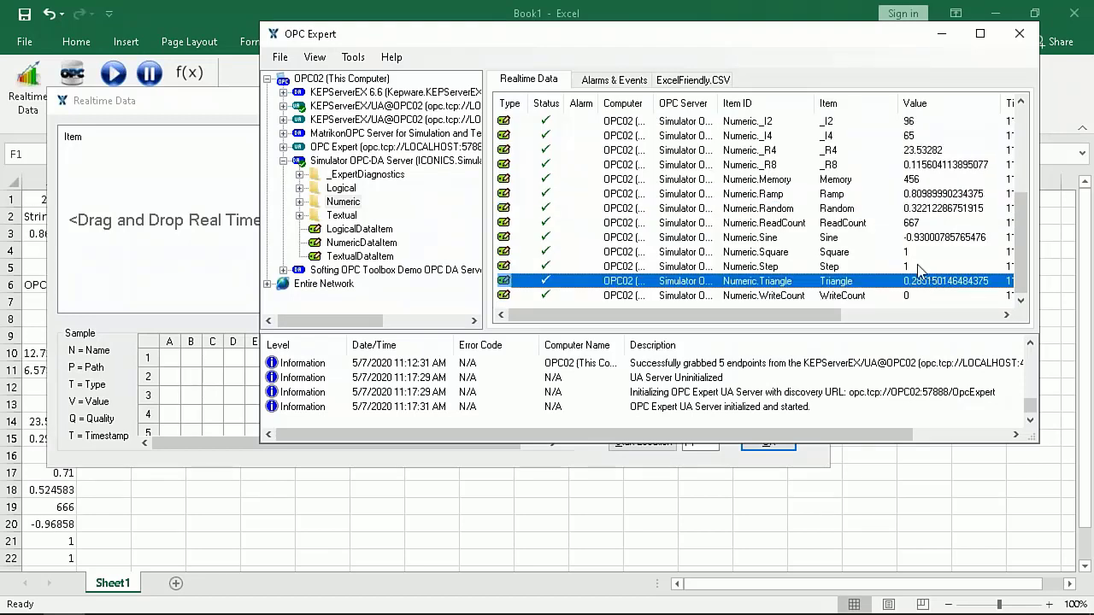
ctrl+click(923, 210)
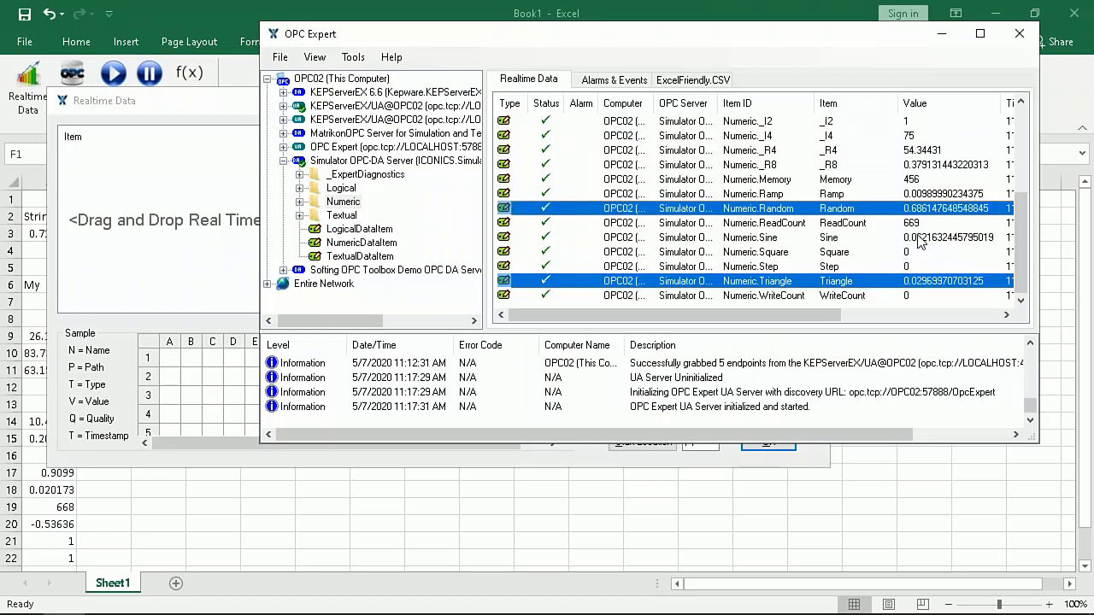
ctrl+click(912, 195)
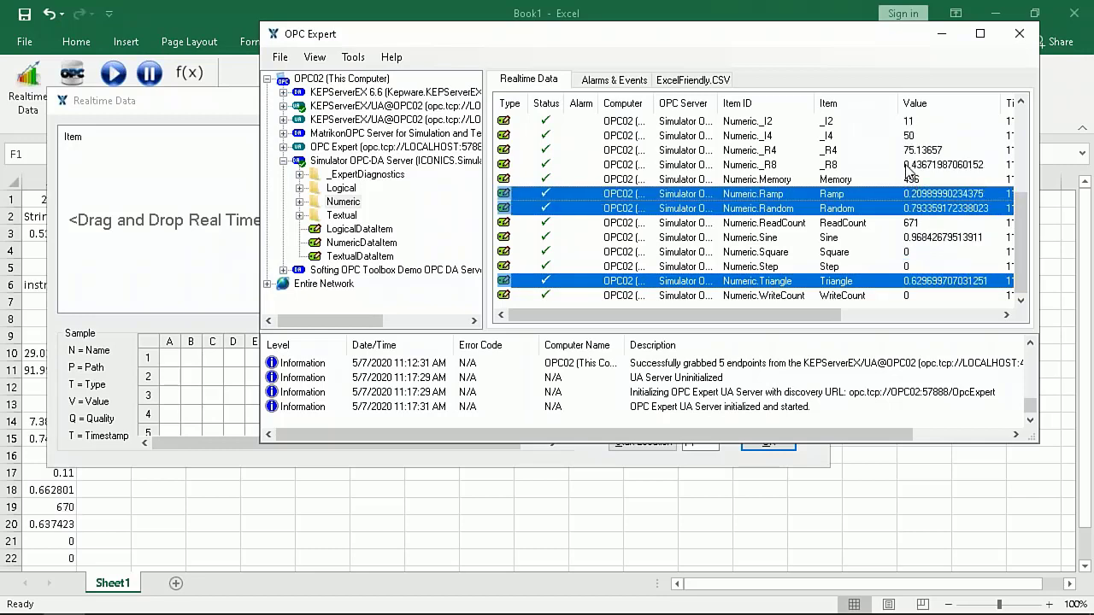
ctrl+click(909, 165)
Add the KEPServer Flow item to the selection and transfer all selected items into the Realtime Data dialog's item list
drag(1023, 216, 1028, 145)
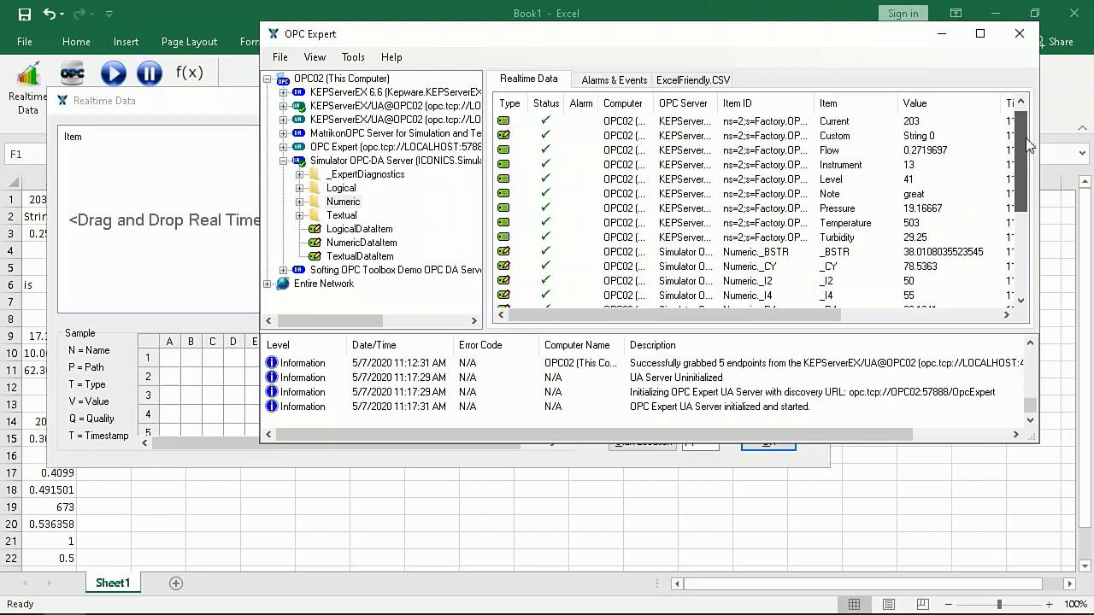
click(926, 153)
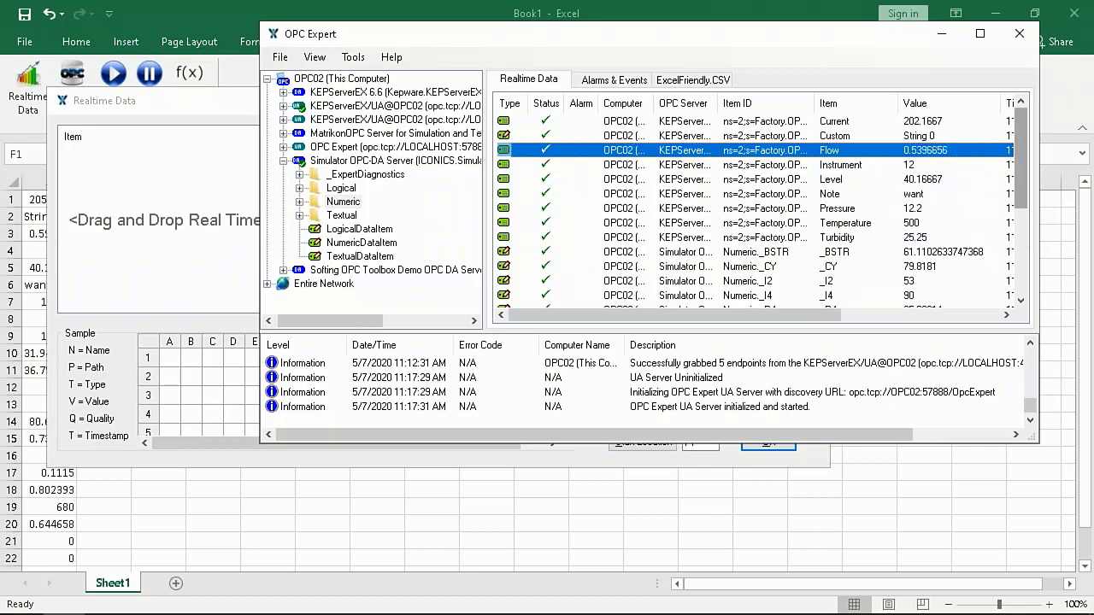
drag(1024, 169, 1018, 231)
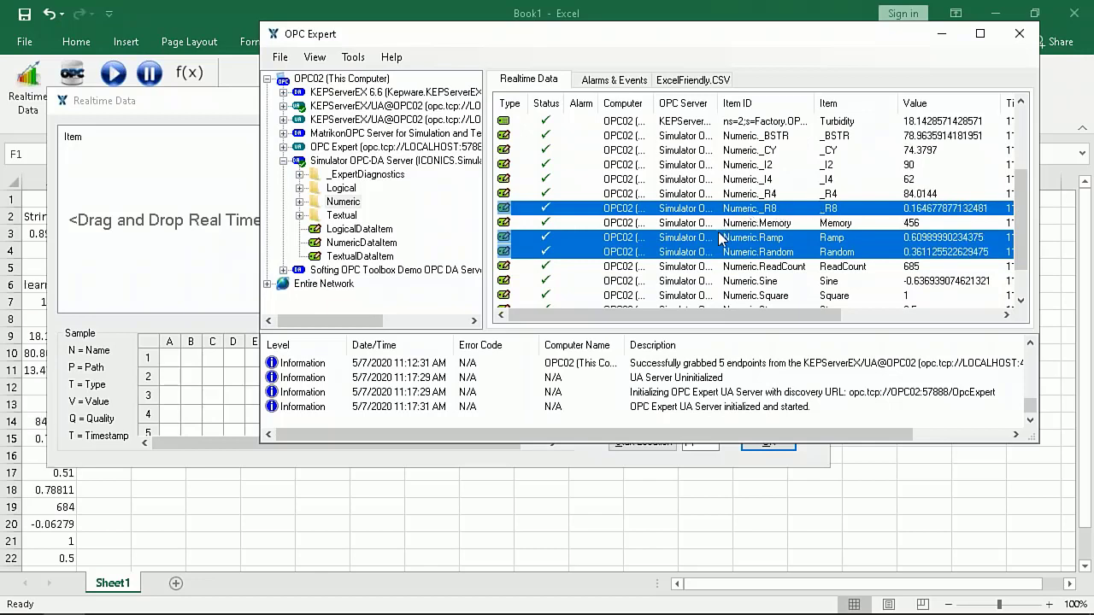
drag(1020, 251, 1022, 290)
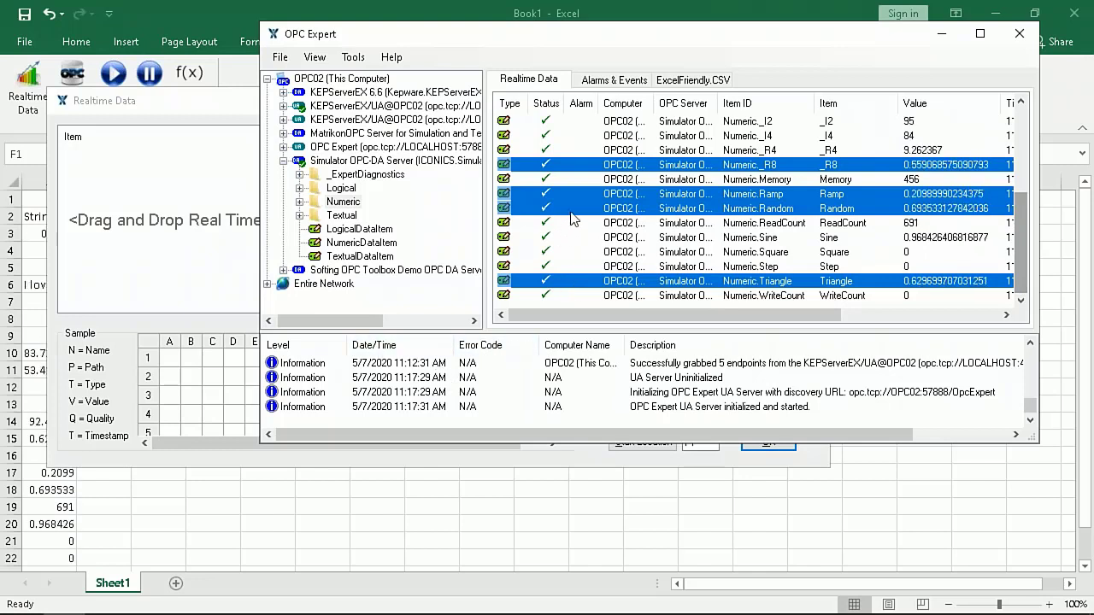
drag(588, 209, 114, 193)
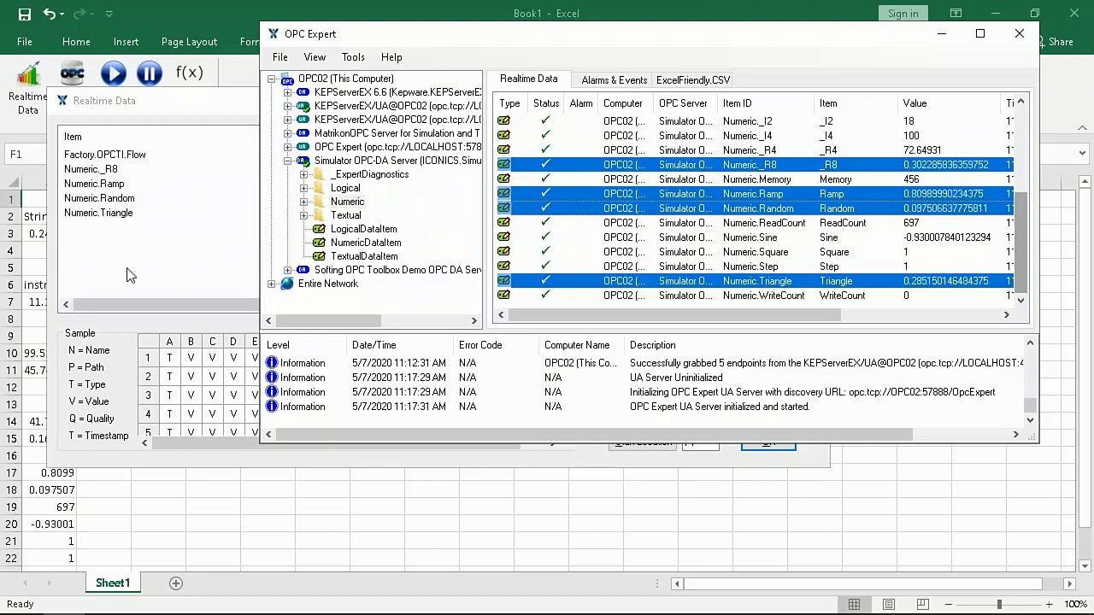
click(128, 270)
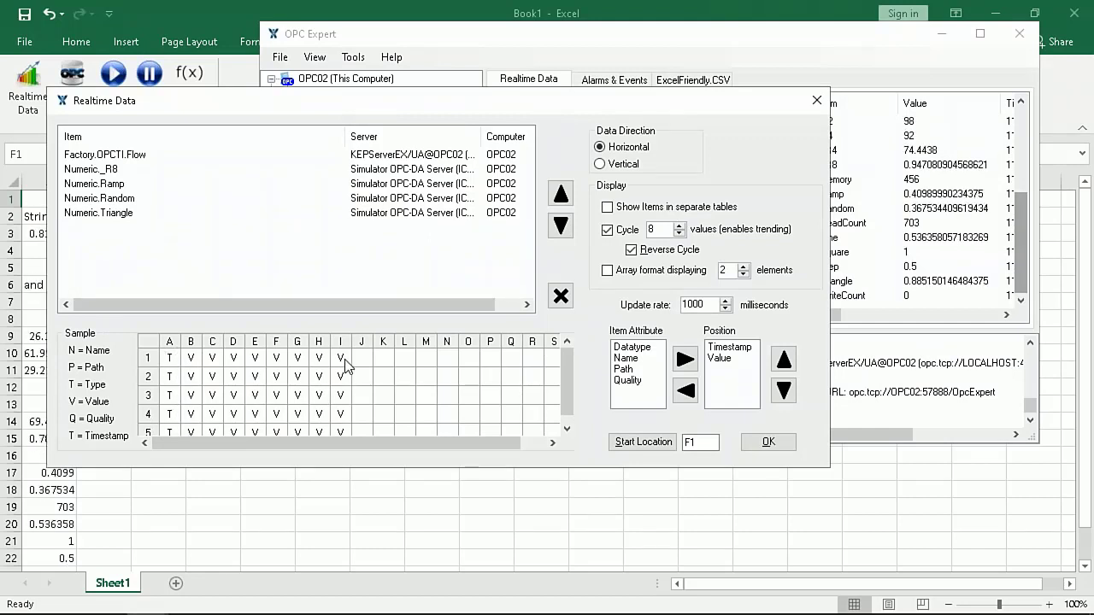
Preview the vertical data direction and the separate-tables display in the sample layout, and restore the horizontal single table
click(599, 163)
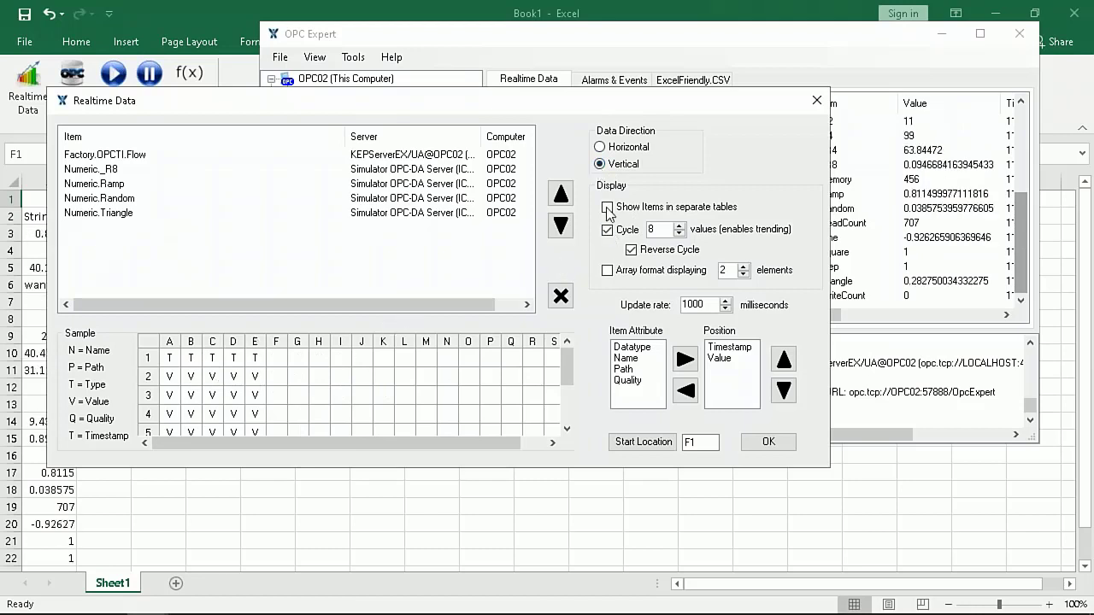
click(613, 150)
click(607, 207)
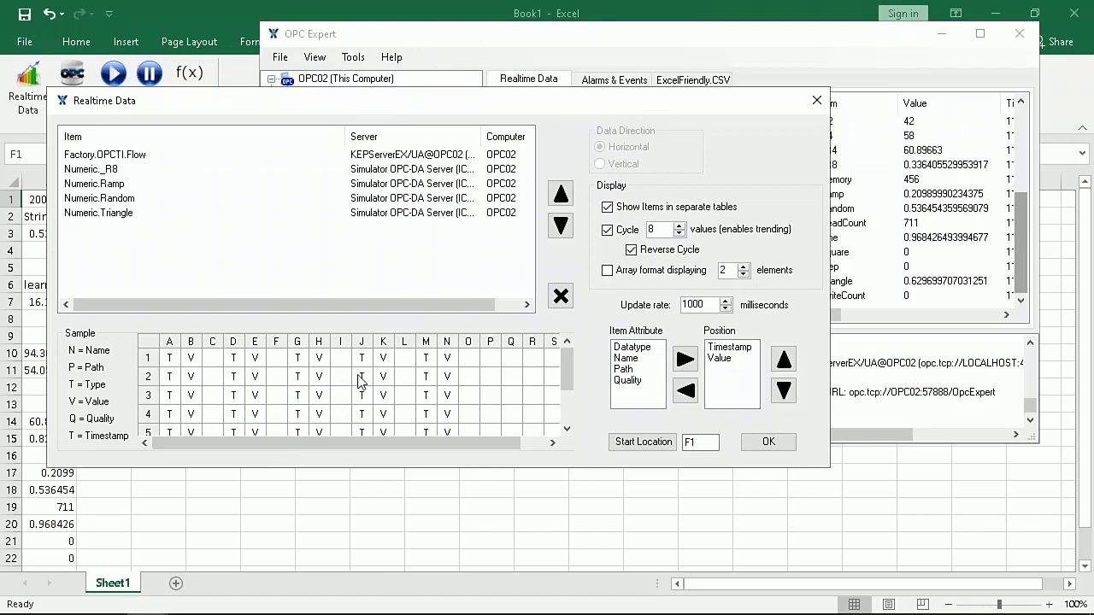
click(607, 208)
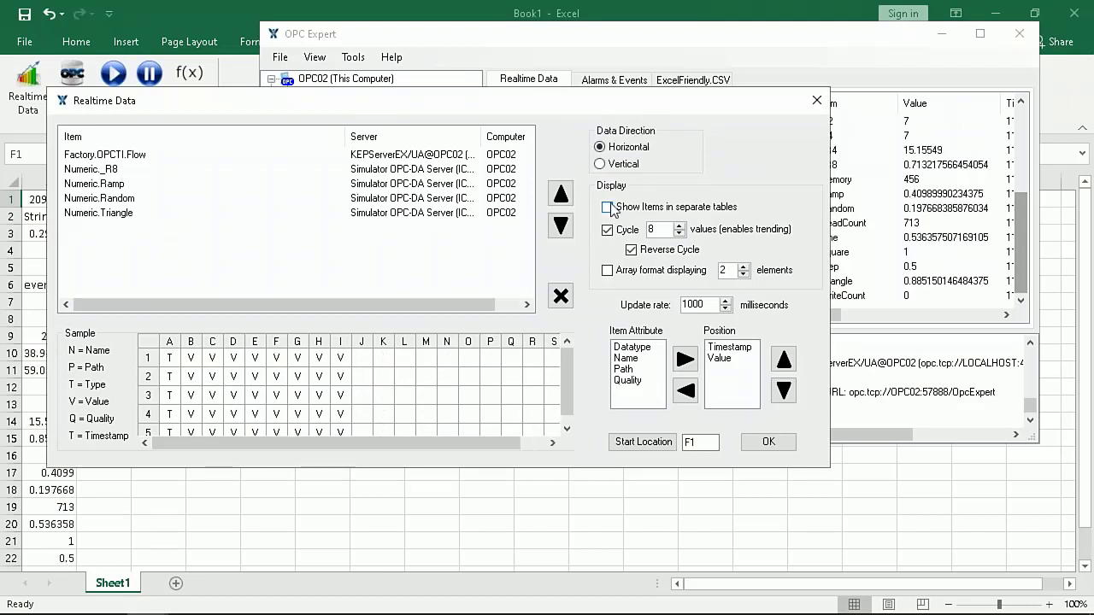
Set the trend to cycle 12 values and insert the realtime table into the sheet starting at F1
click(680, 225)
click(679, 225)
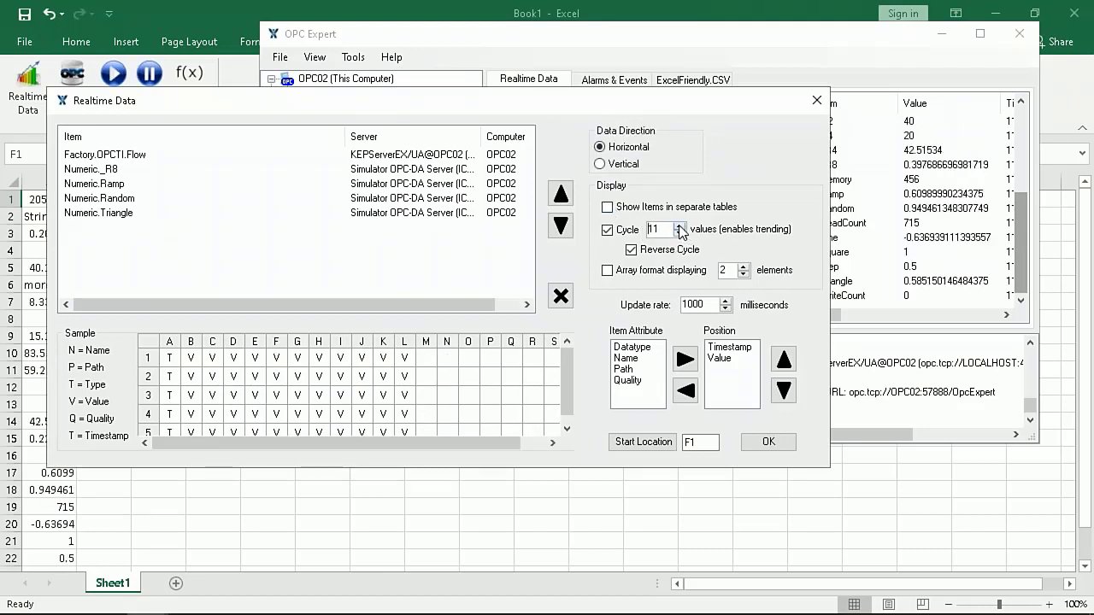
click(679, 225)
click(679, 226)
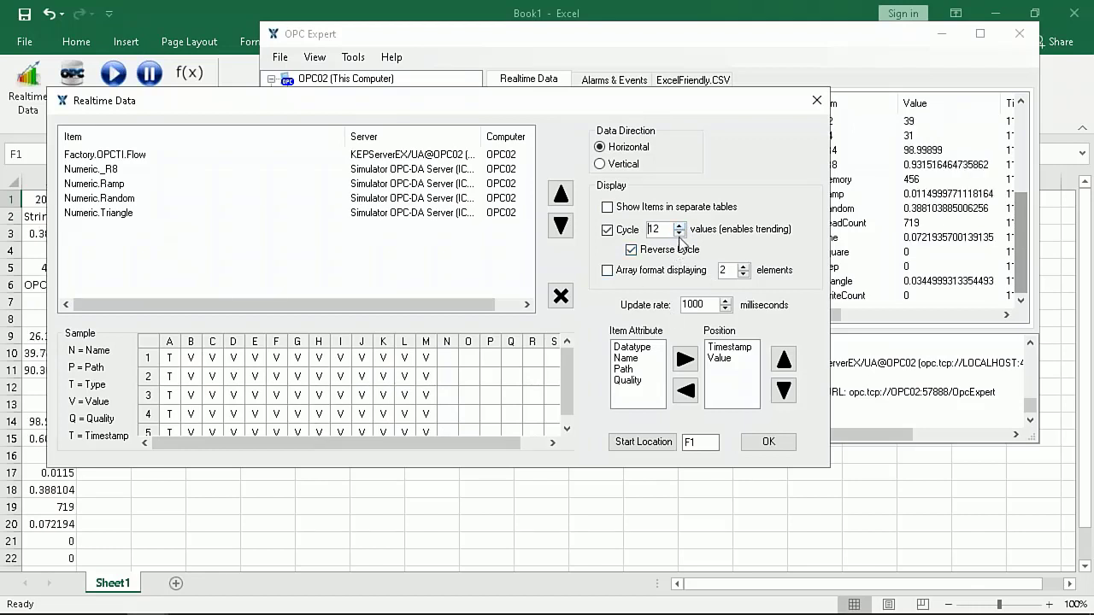
click(680, 233)
click(679, 234)
click(680, 233)
click(679, 233)
click(679, 233)
click(679, 226)
click(680, 225)
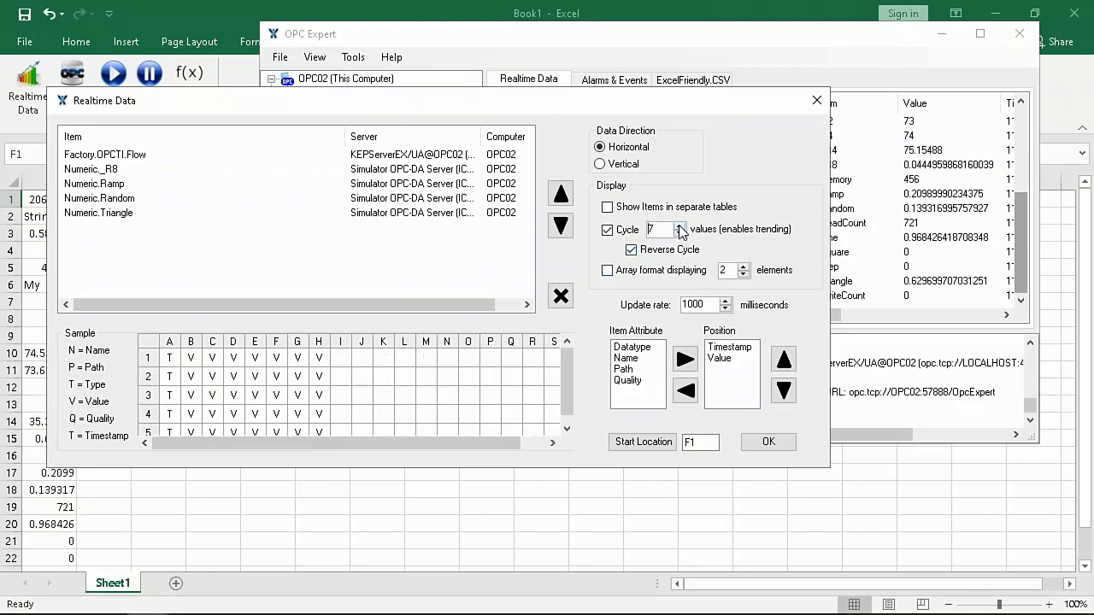
click(679, 225)
click(680, 225)
click(680, 227)
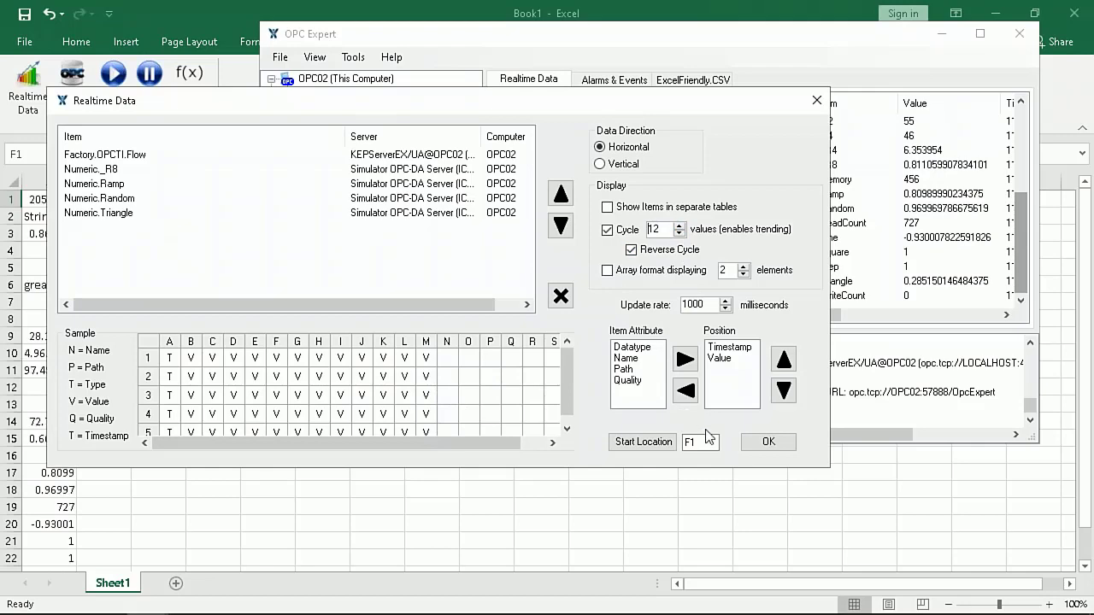
click(769, 444)
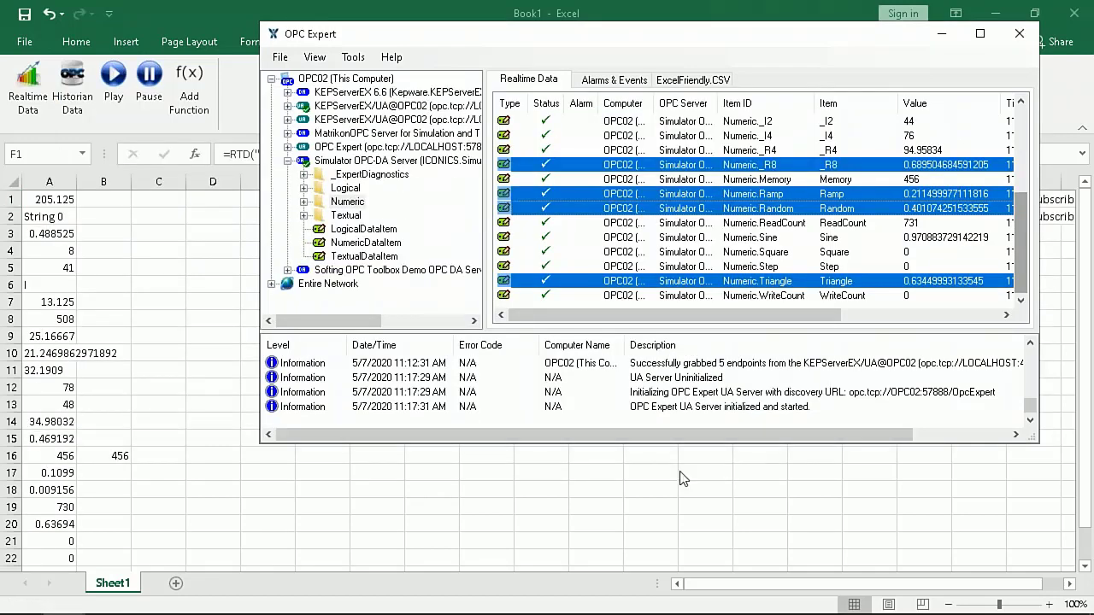
click(586, 505)
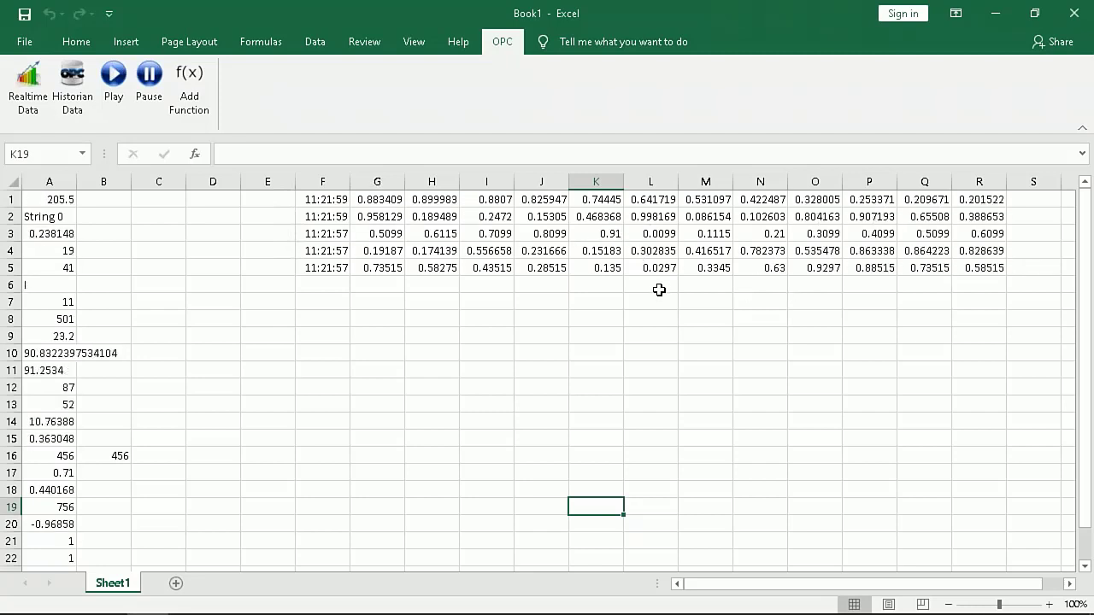
Enter =SUM(L1:L5) in cell L7, below the trending table, and select the cell to view its formula
click(654, 308)
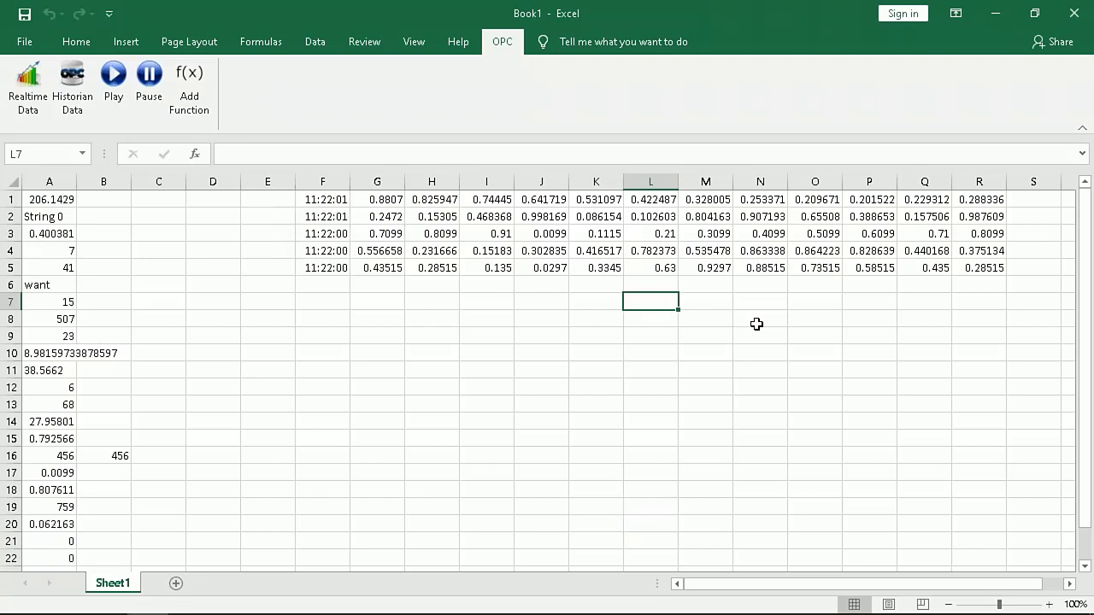
text(=sum()
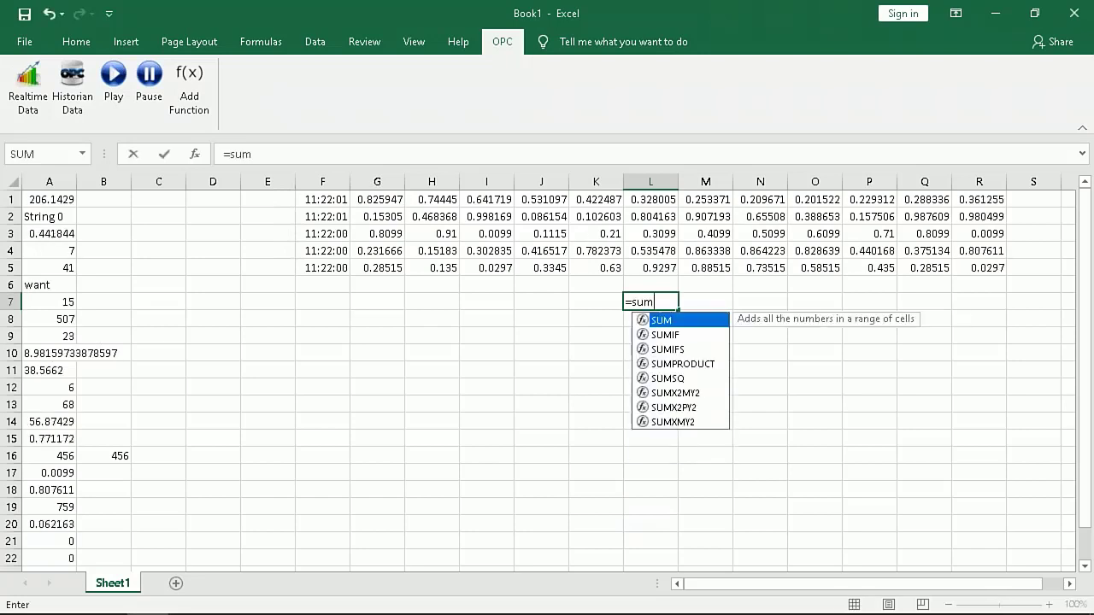
key(Up)
key(Up)
key(Up)
key(Down)
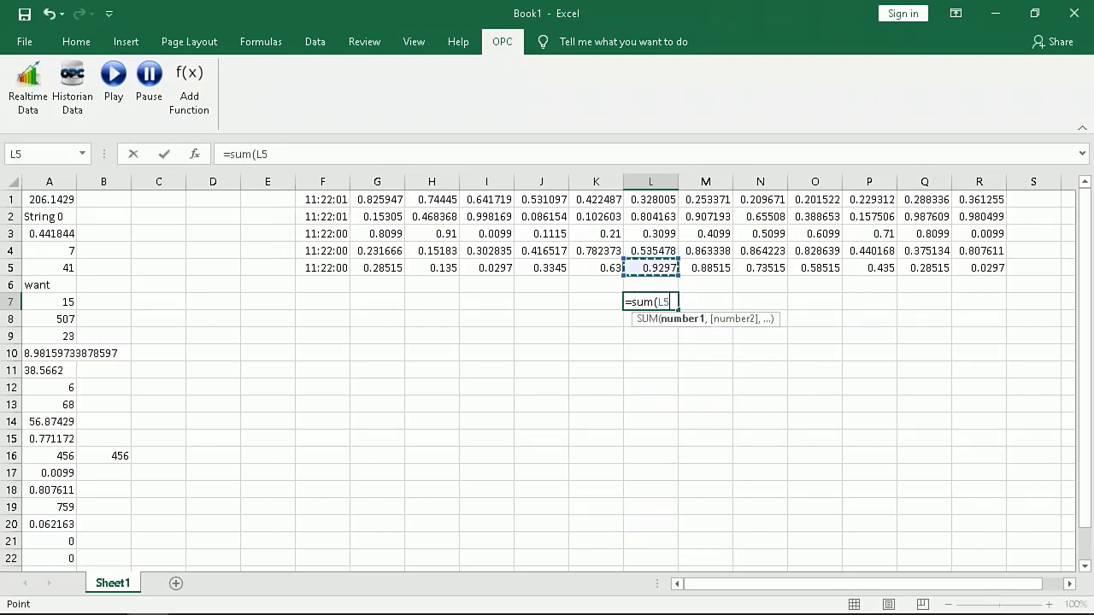
key(shift+Up)
key(shift+Up)
key(shift+Up)
key(shift+Up)
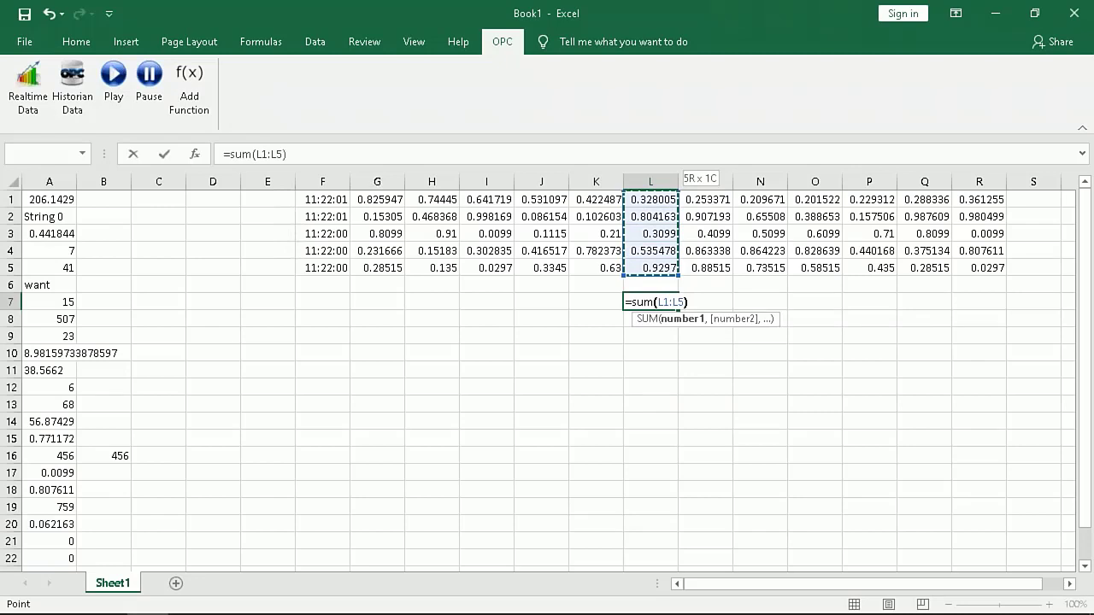
key(Return)
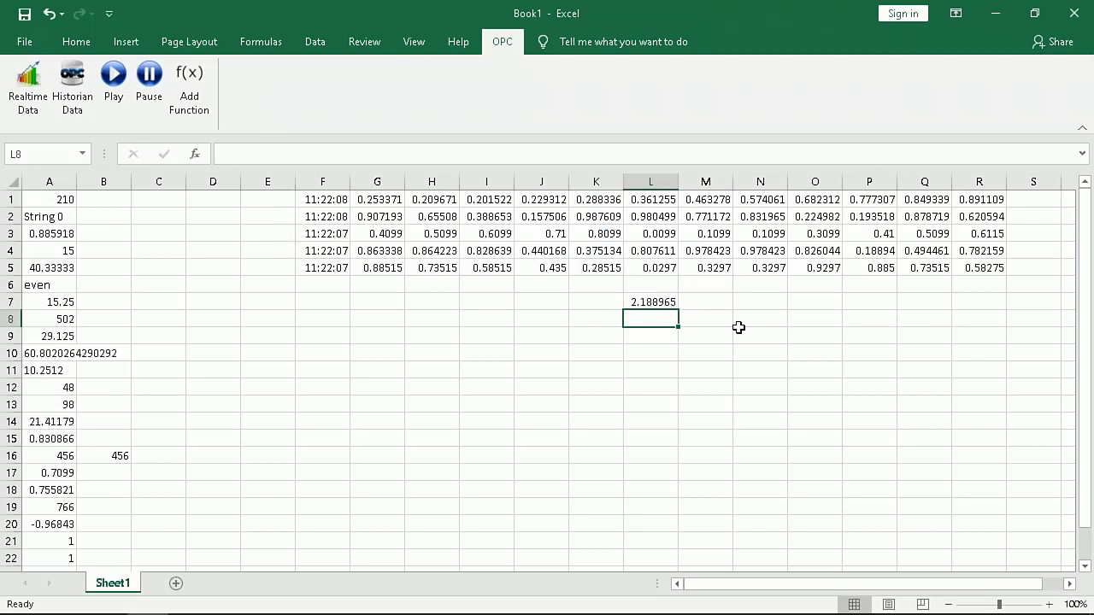
click(653, 305)
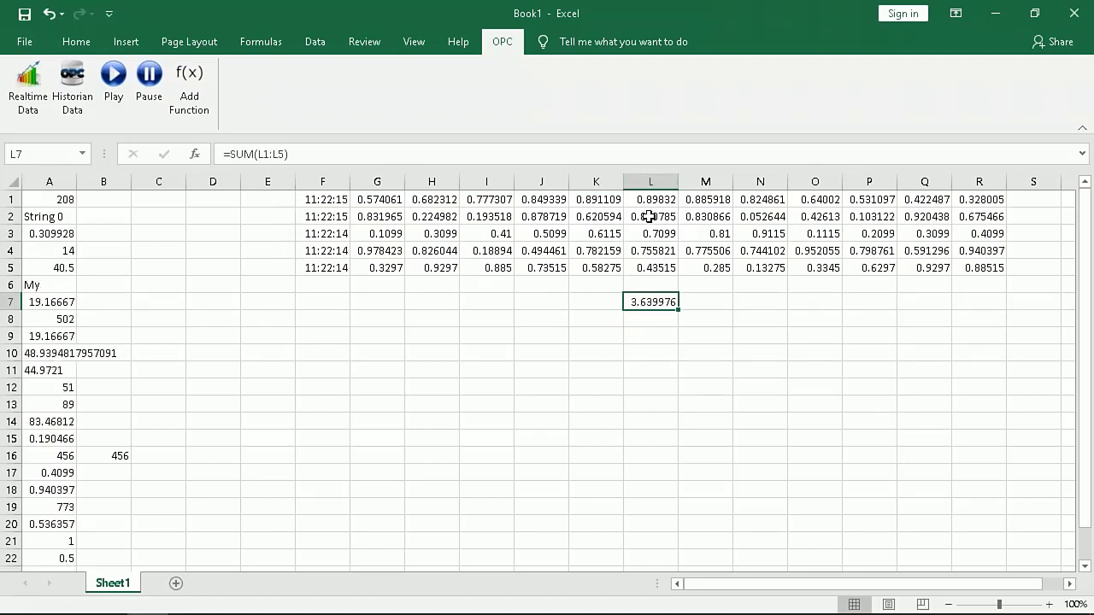
Insert a basic 2-D line chart from the trending values in G1:R5, leaving out the timestamp column
drag(537, 250, 552, 231)
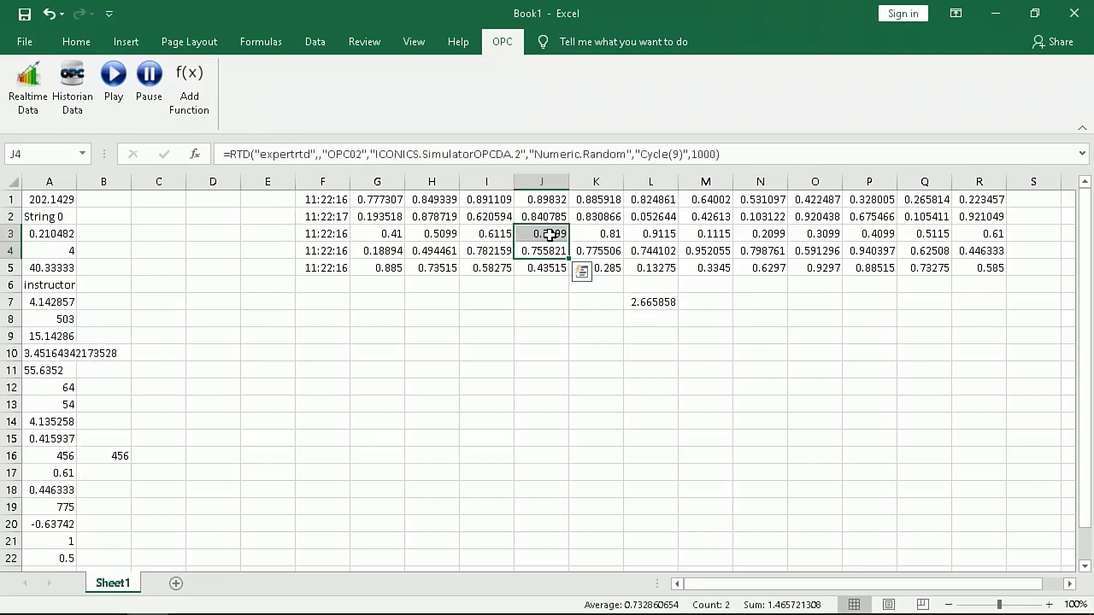
click(996, 266)
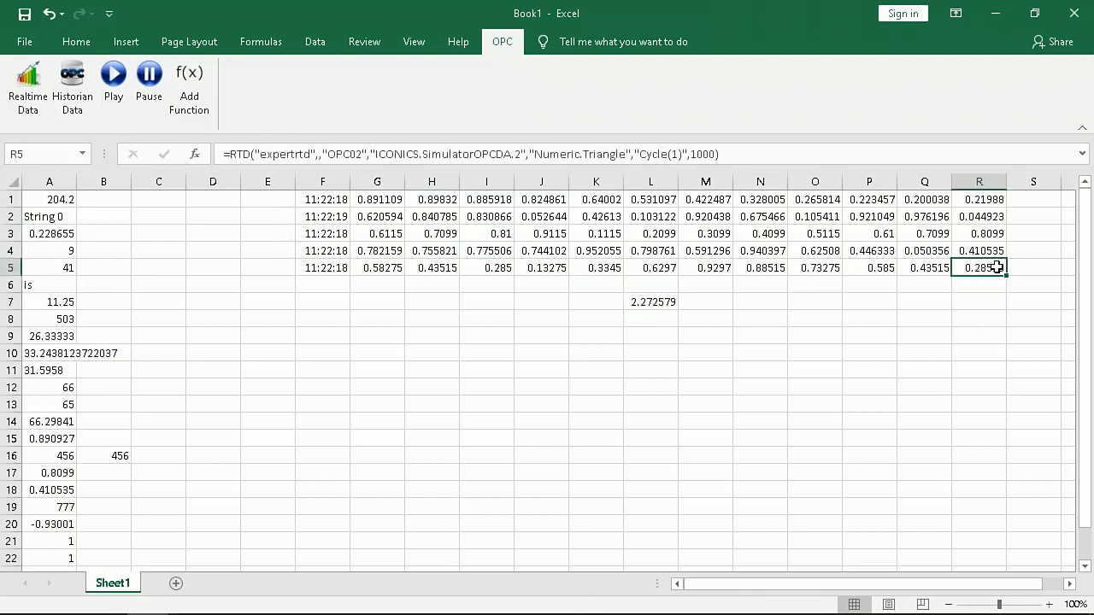
drag(996, 266, 387, 205)
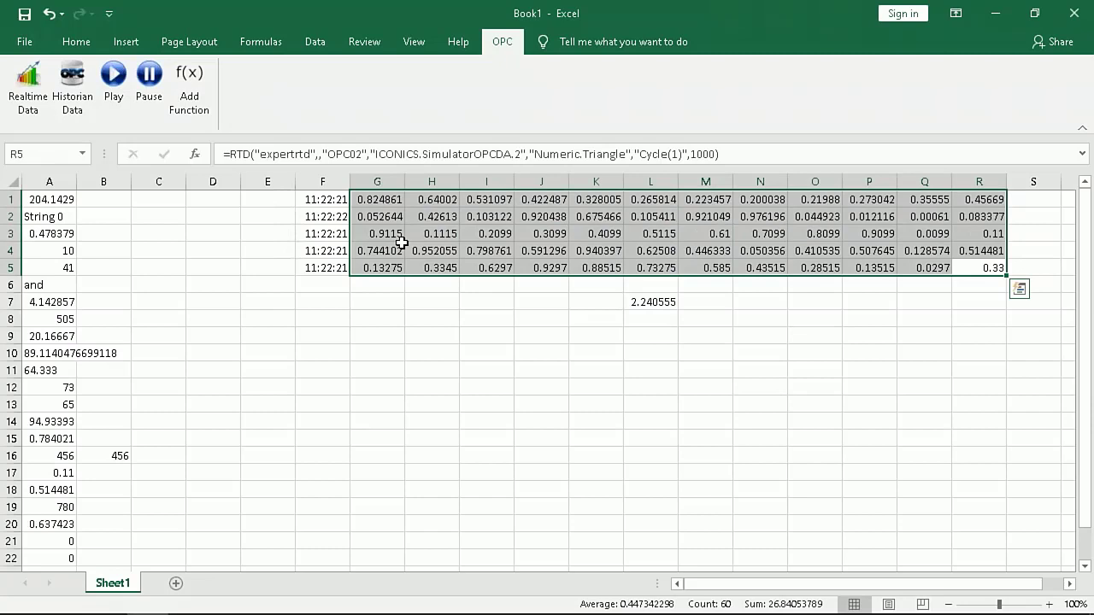
click(121, 48)
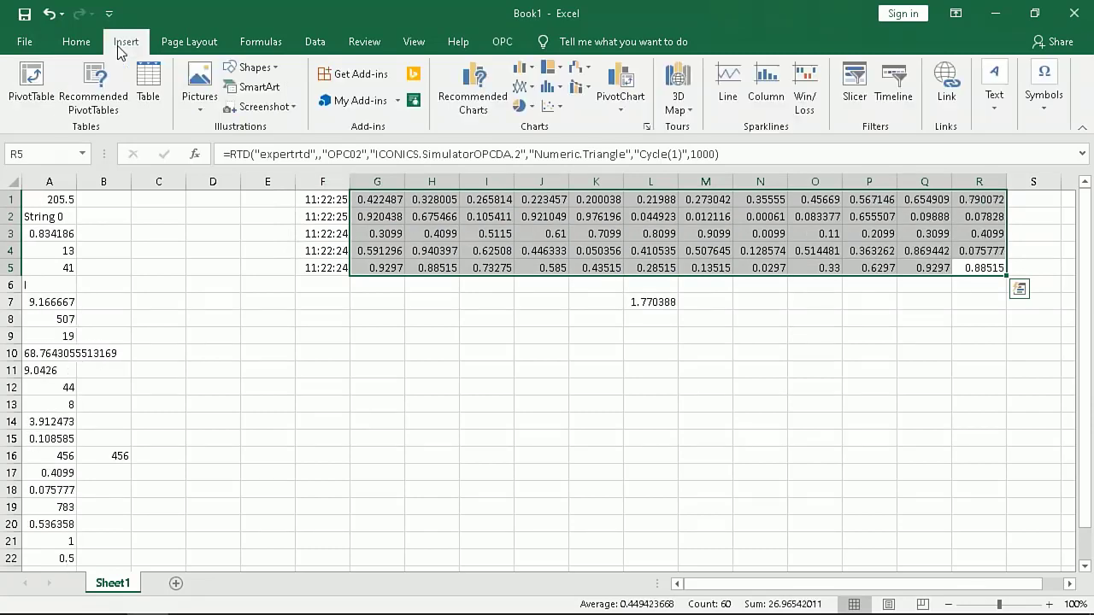
click(518, 88)
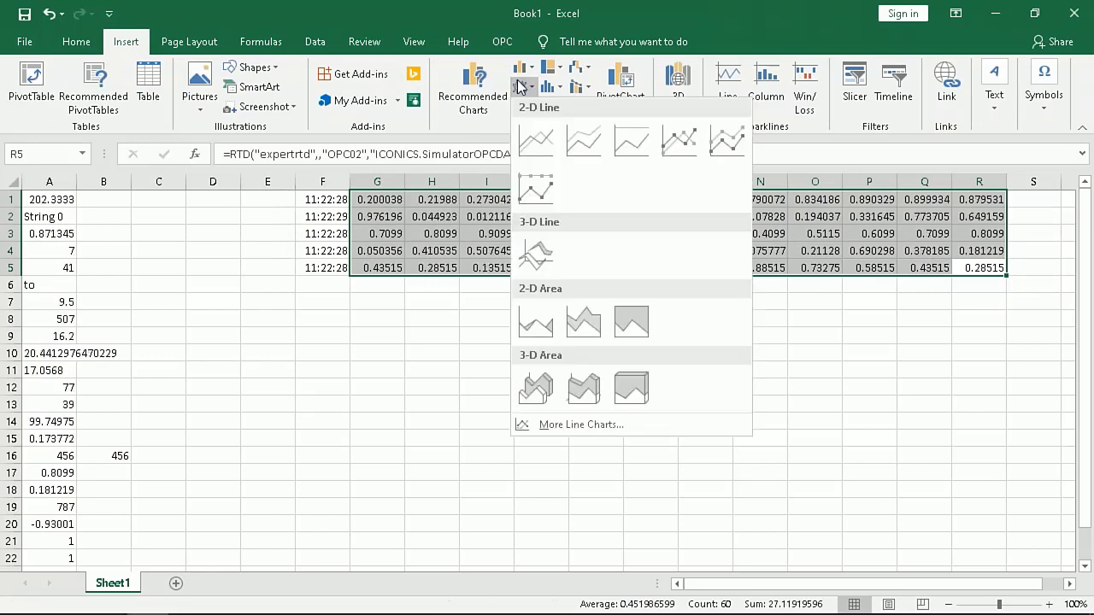
click(534, 139)
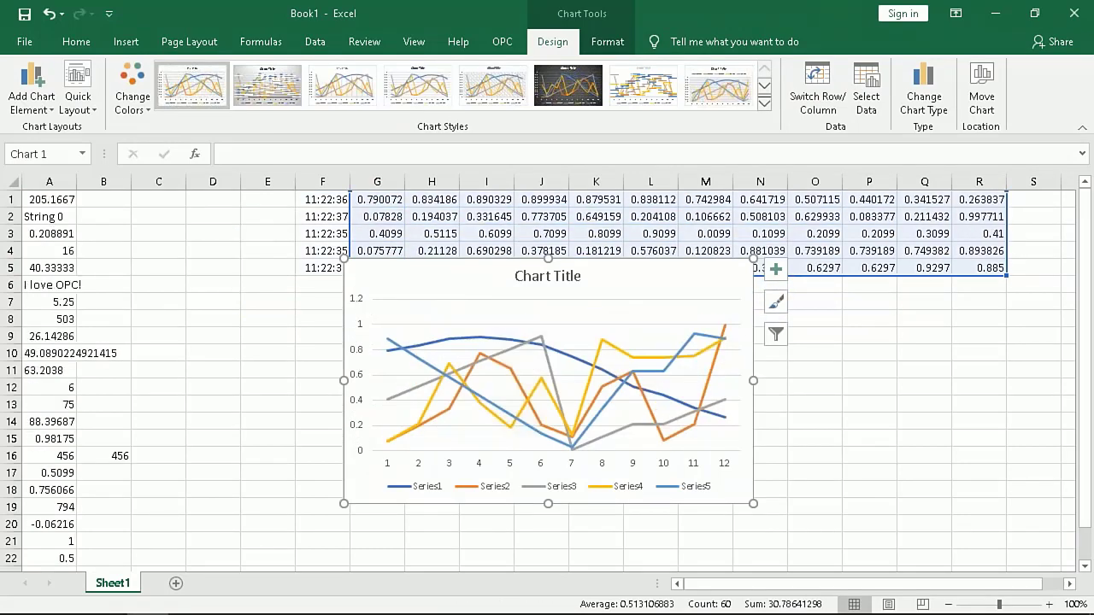
Move the line chart below the trending table with its upper corner near C7, and deselect it
click(220, 352)
drag(441, 296, 240, 323)
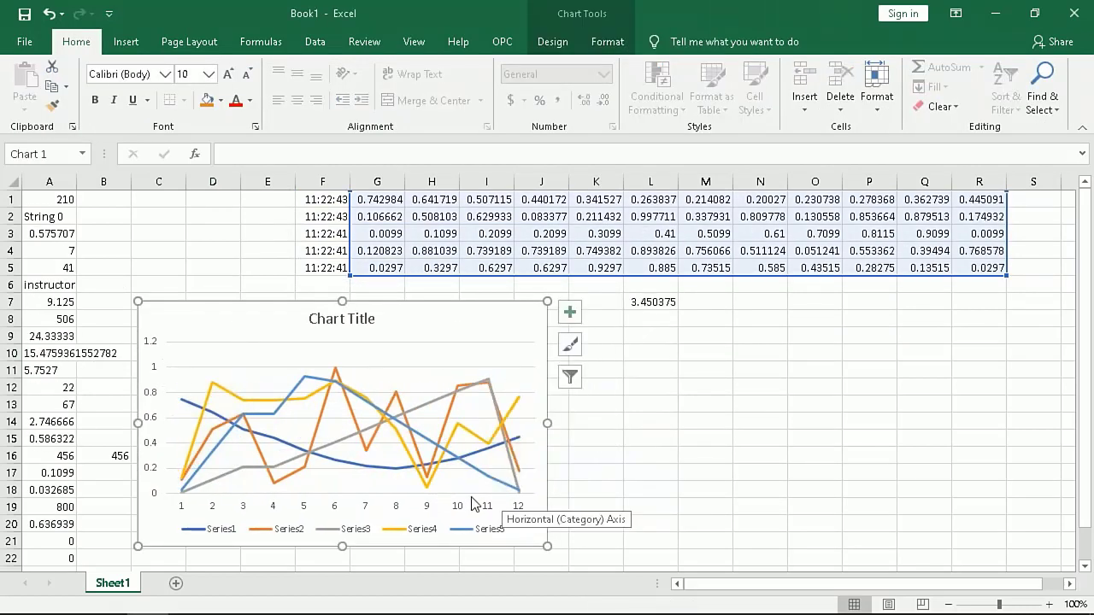
click(757, 434)
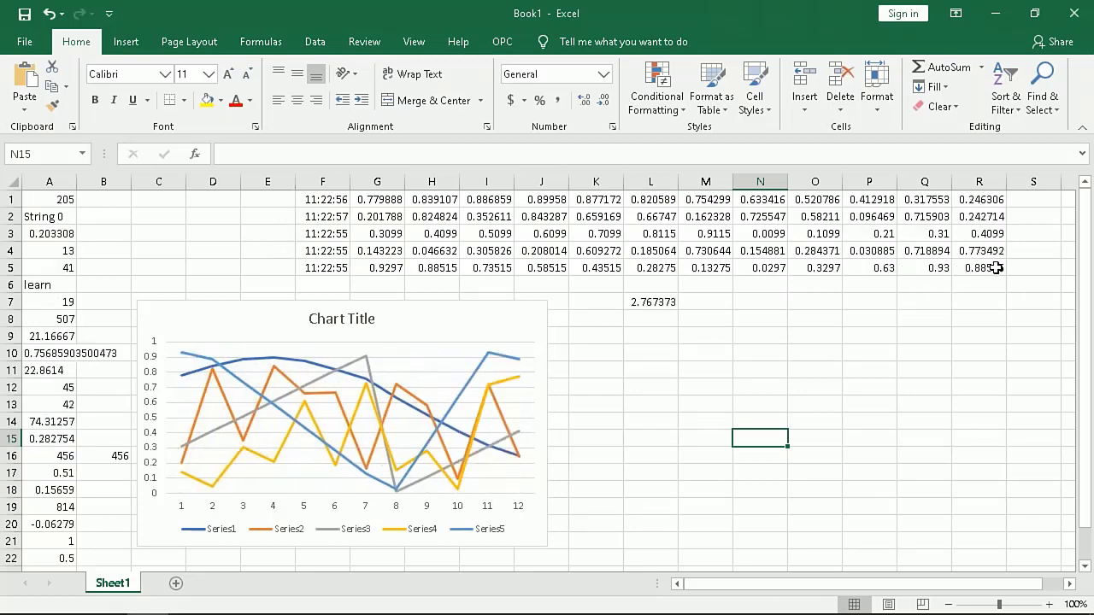
Insert a 3-D surface chart from the trending values in G1:R5 and move it beside the line chart, with its upper corner near L8
drag(990, 272, 383, 197)
click(126, 42)
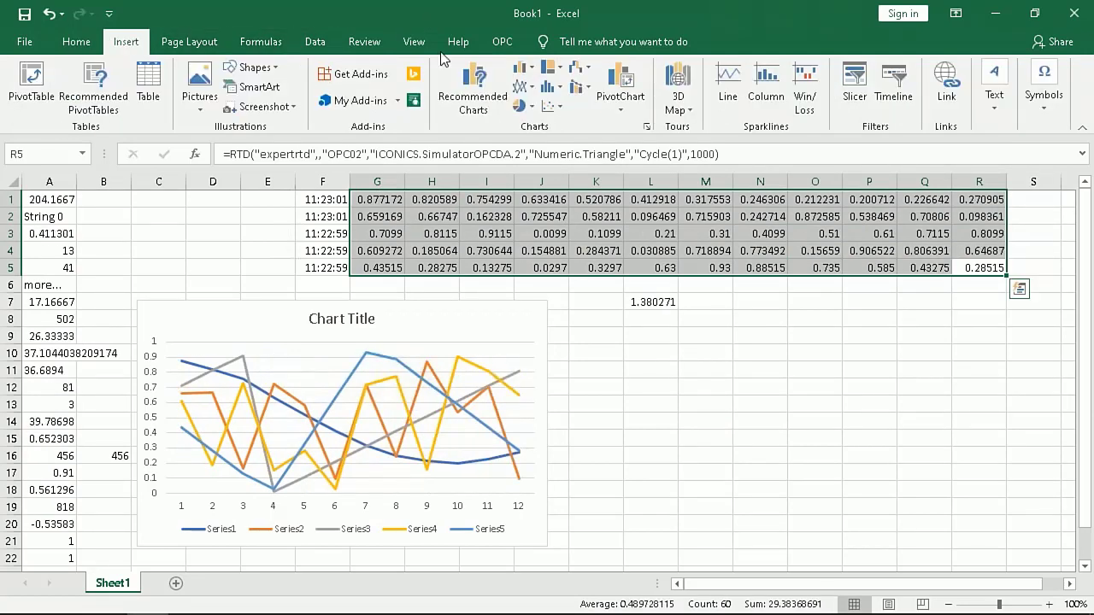
click(579, 68)
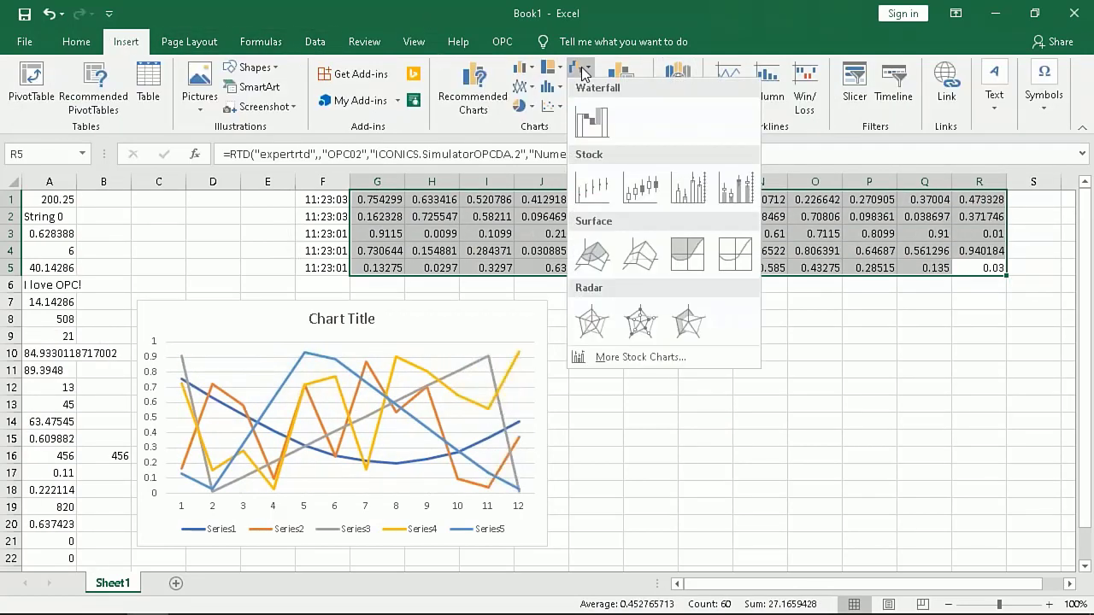
click(594, 249)
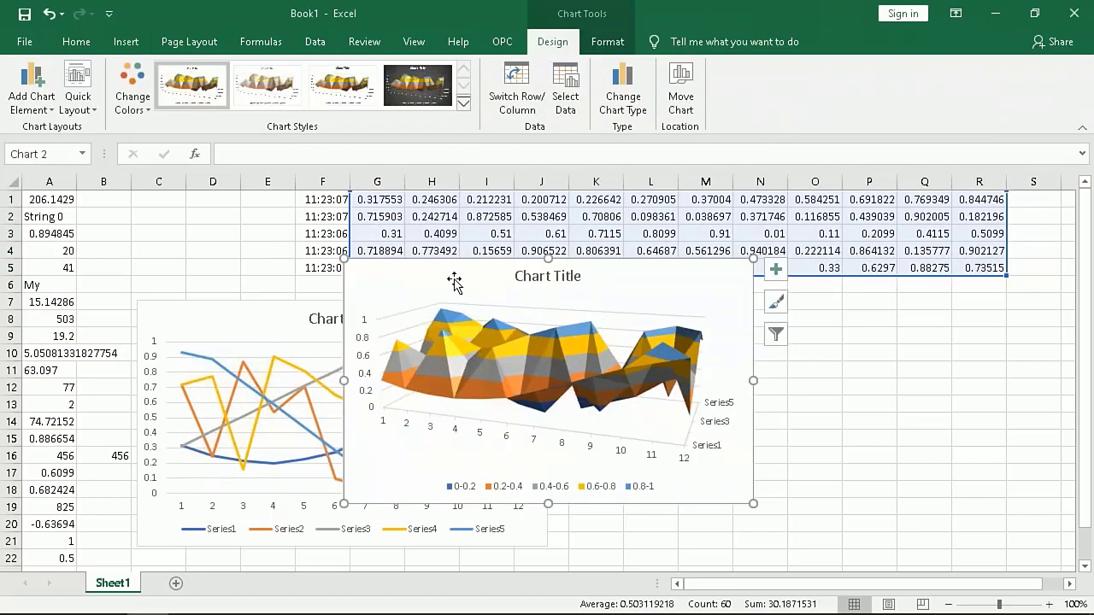
drag(454, 283, 760, 339)
click(604, 424)
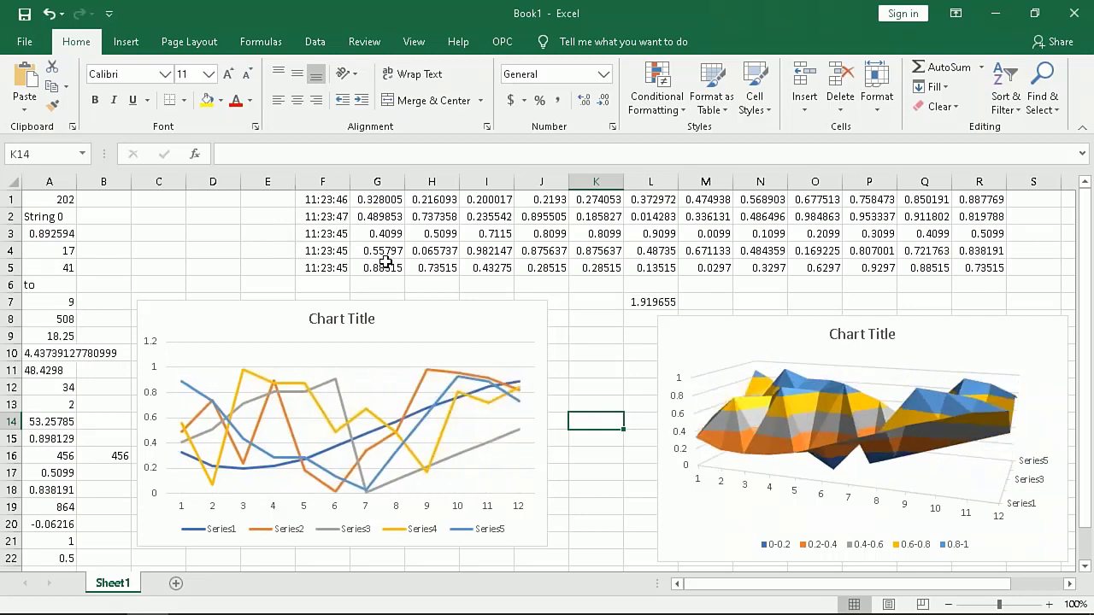
Switch to OPC Expert, select all realtime data items and start a new archive for them with CSV (Excel) as the destination
click(995, 13)
click(651, 241)
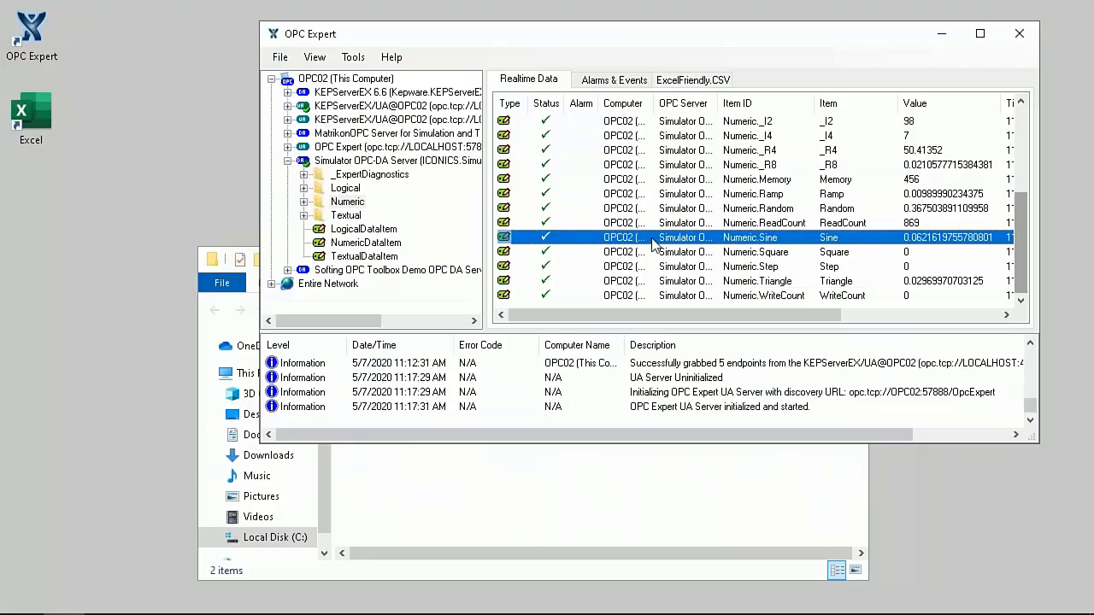
key(ctrl+a)
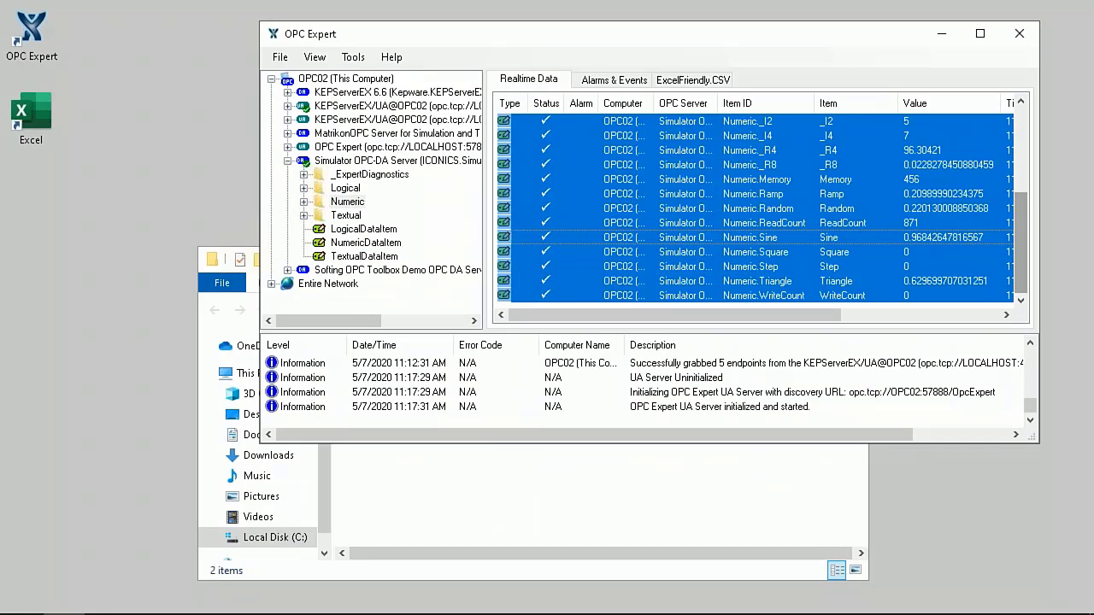
right_click(681, 206)
mouse_move(746, 228)
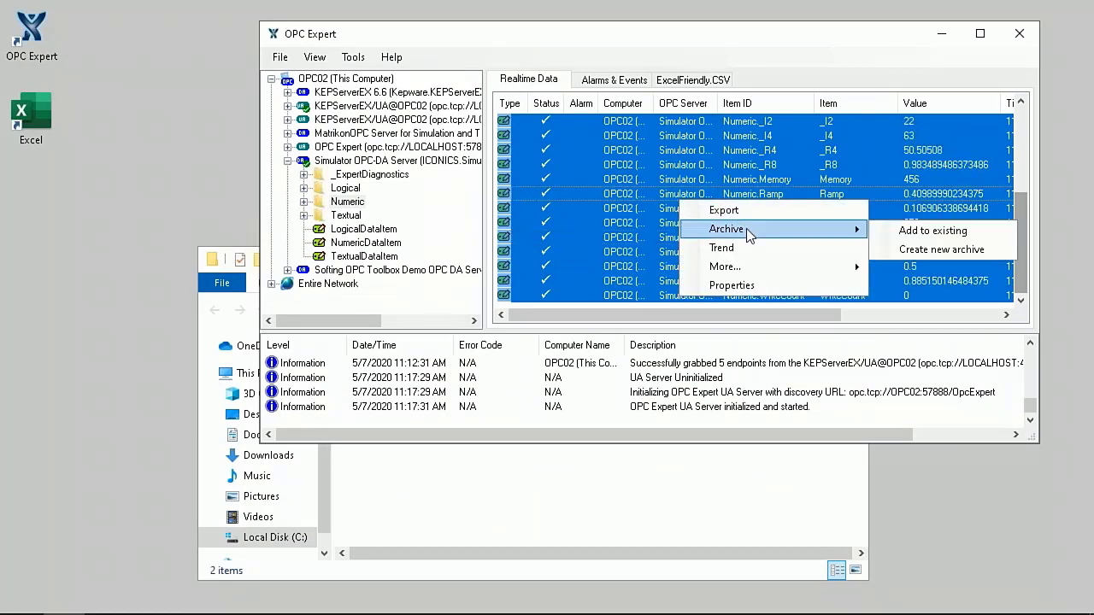
click(914, 250)
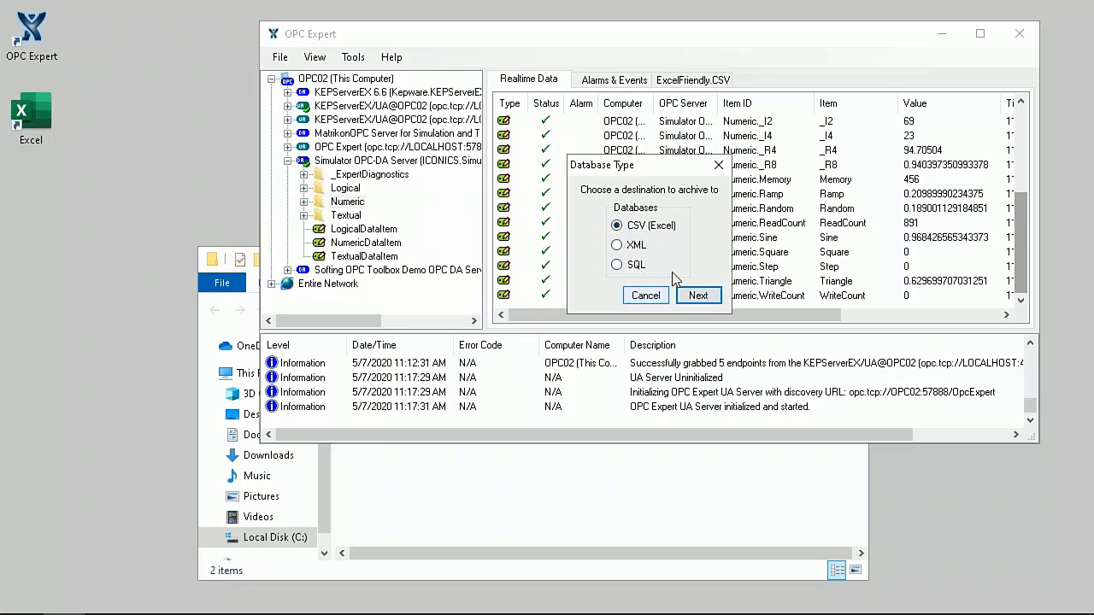
click(697, 296)
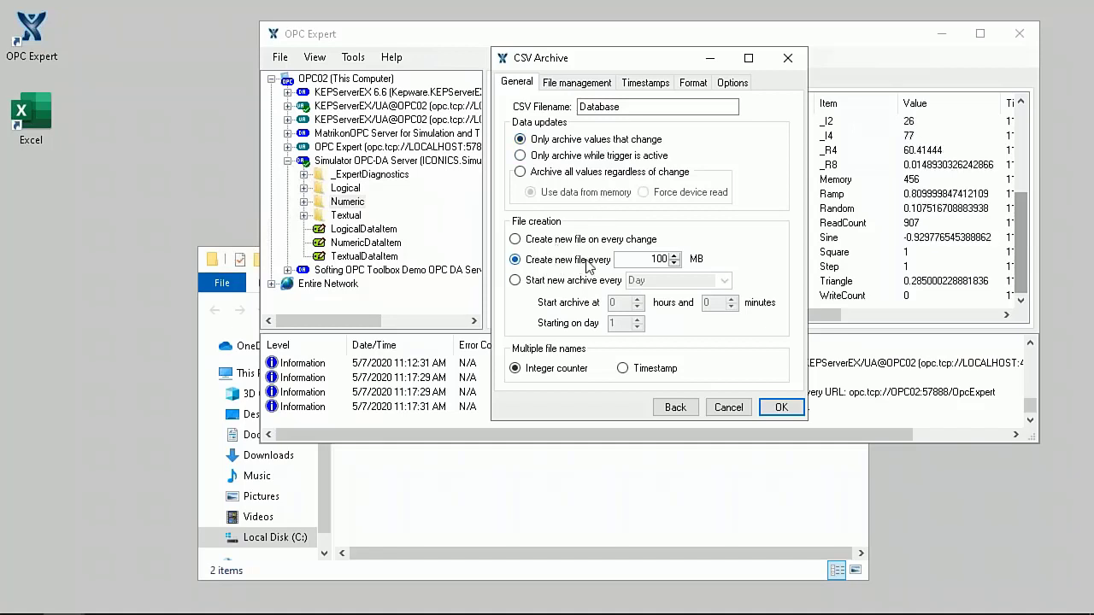
Review the CSV archive's file management, timestamp and display options, and create the archive under the filename Database with the default settings
click(577, 82)
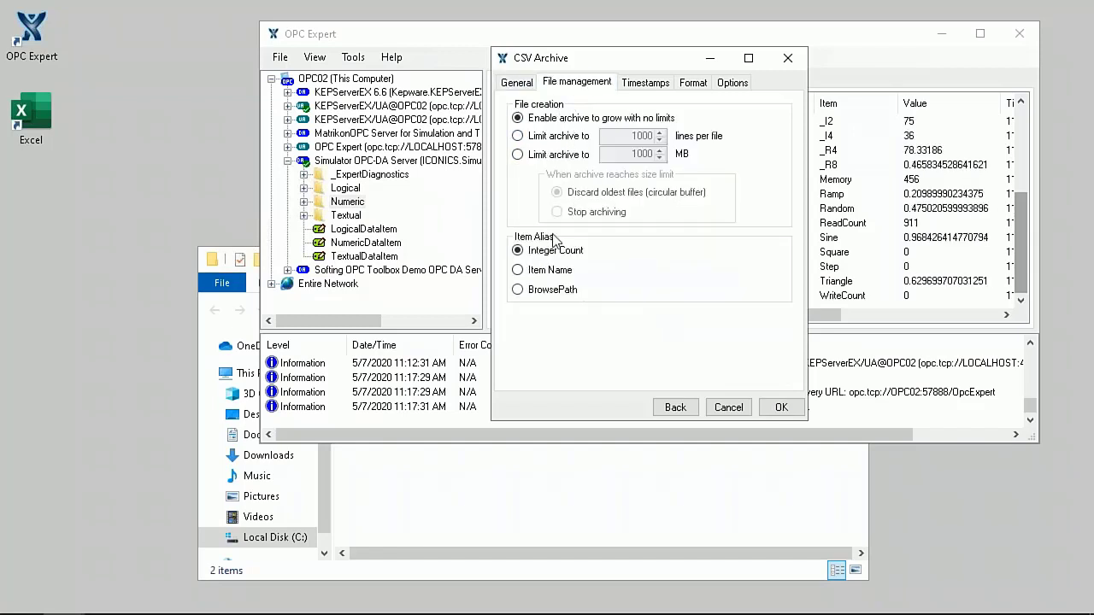
click(650, 89)
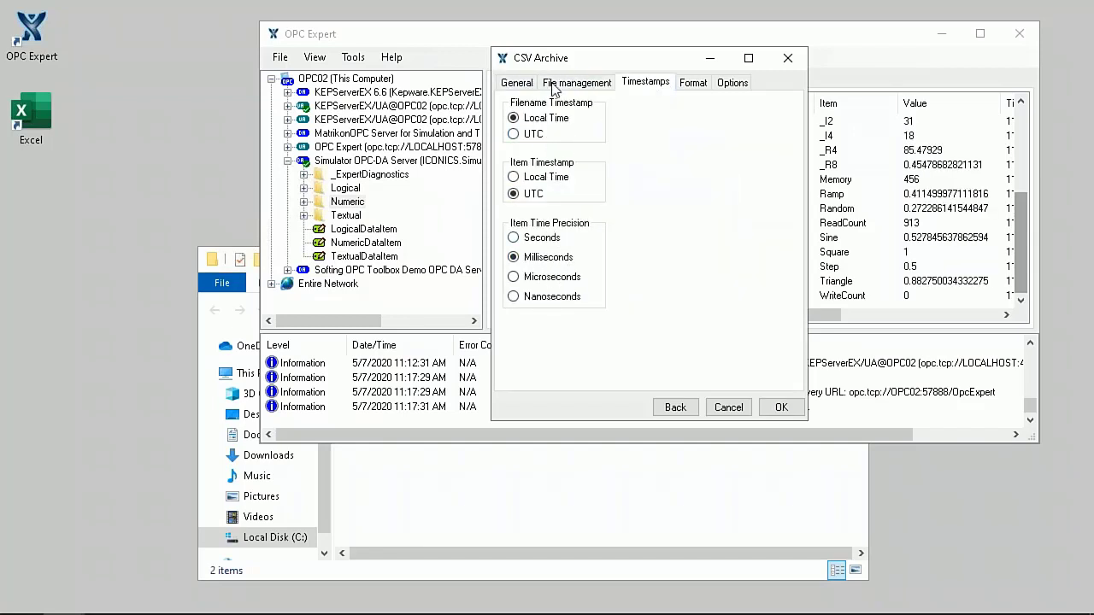
click(697, 83)
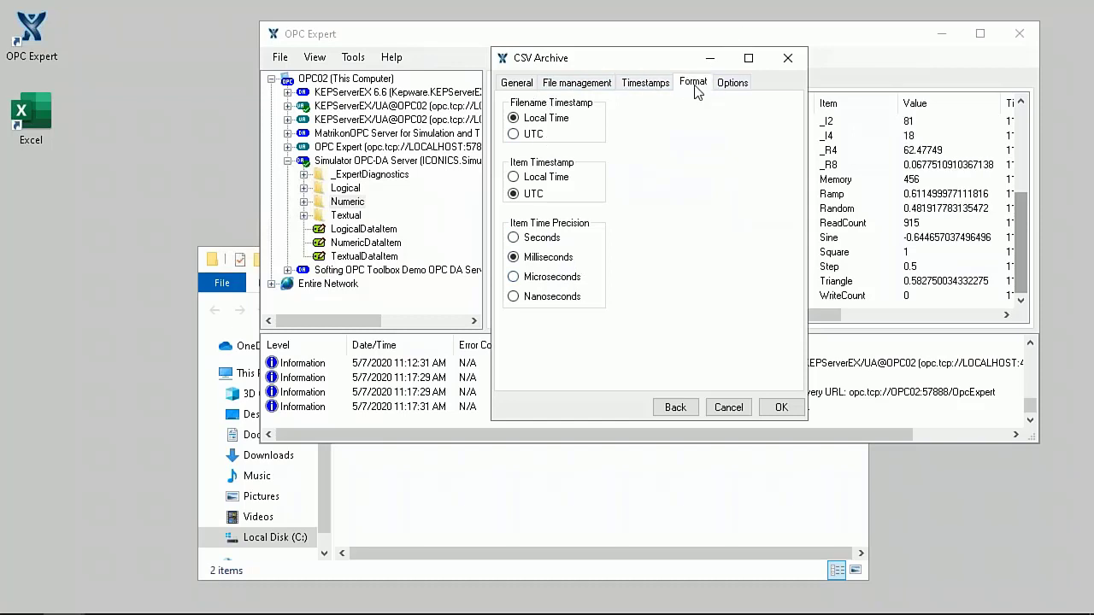
click(732, 83)
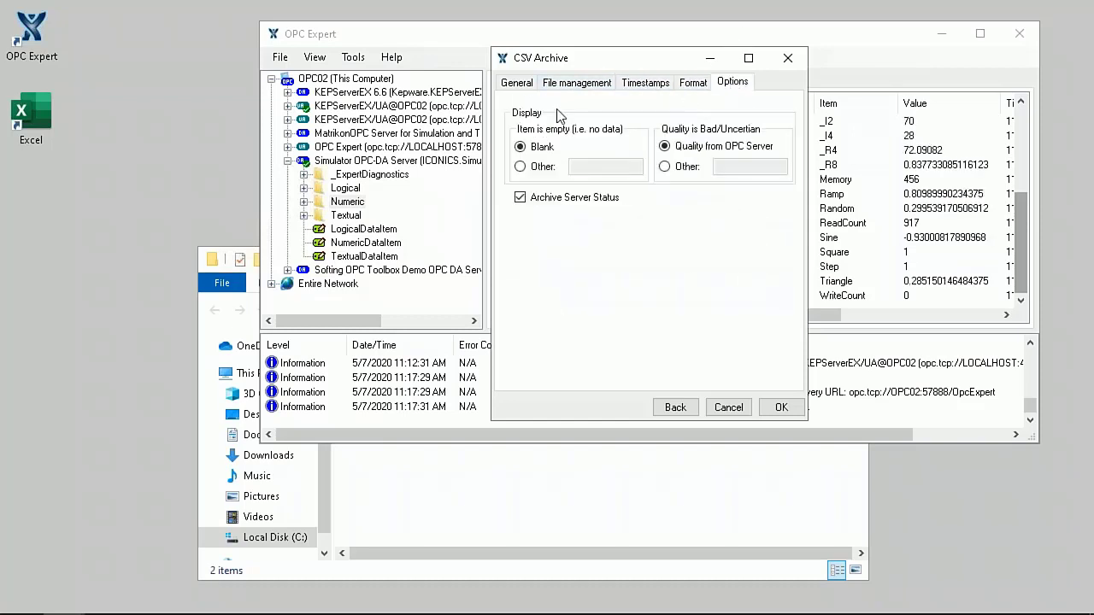
click(519, 88)
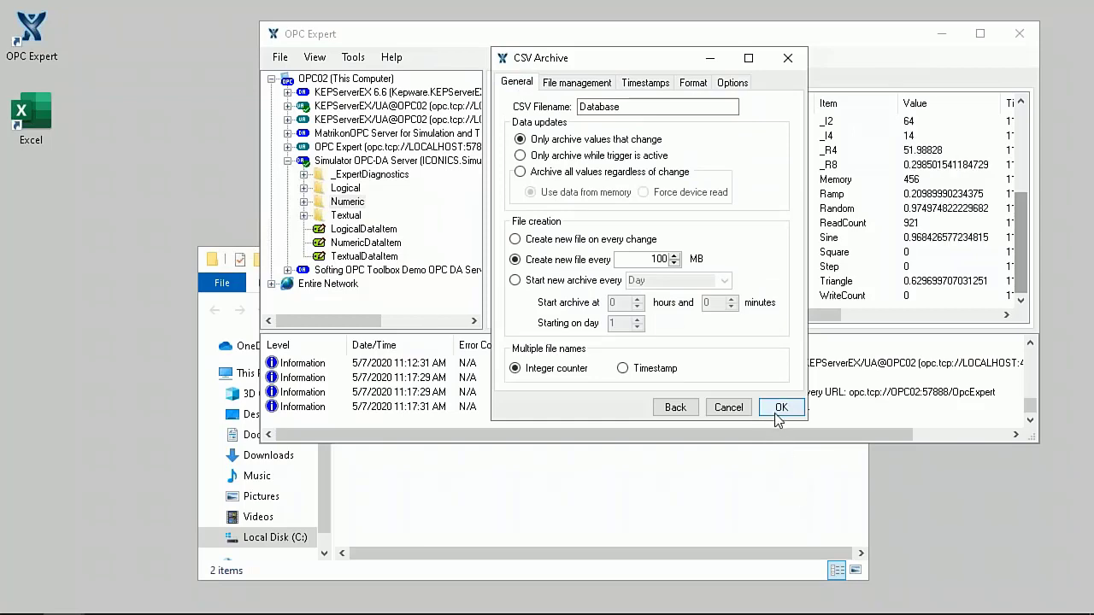
click(779, 407)
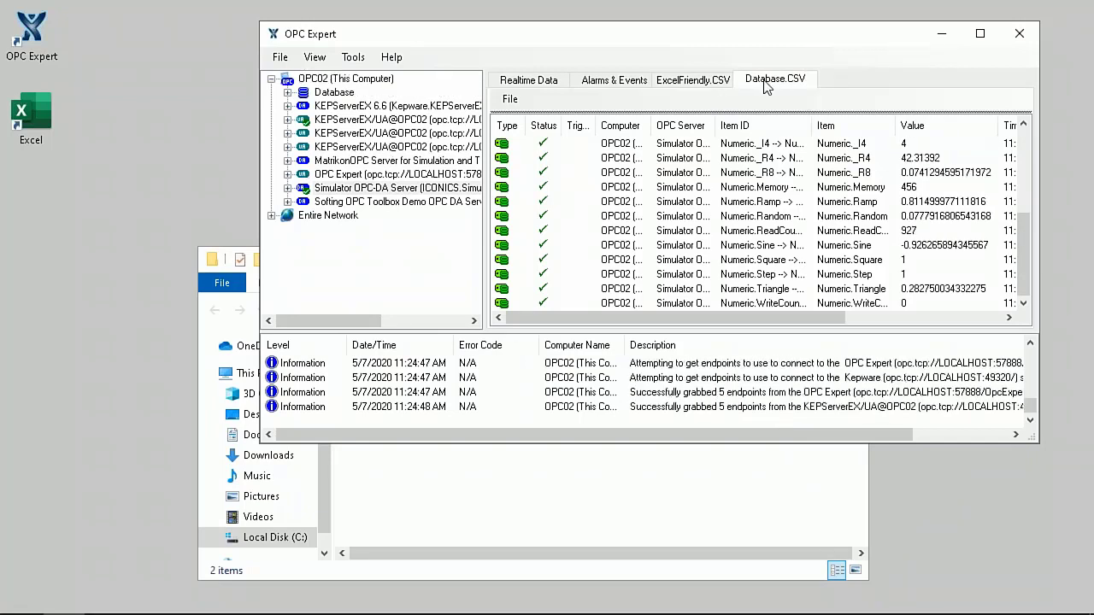
Expand the Database archive in the tree to list its Numeric and Factory OPCTI items, and shift the OPC Expert window aside
click(335, 92)
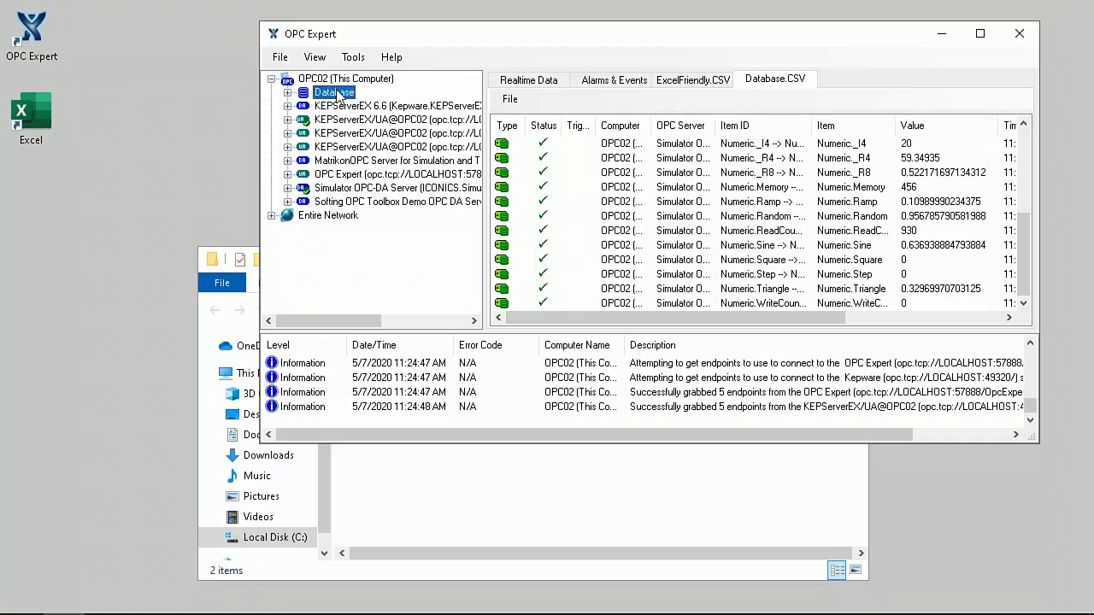
click(289, 93)
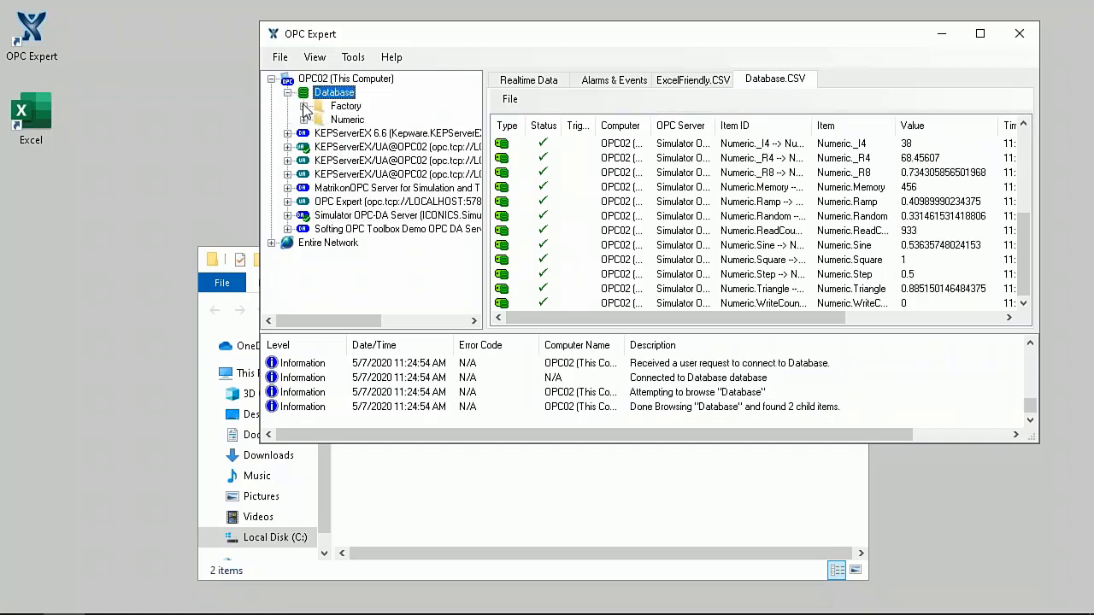
click(304, 119)
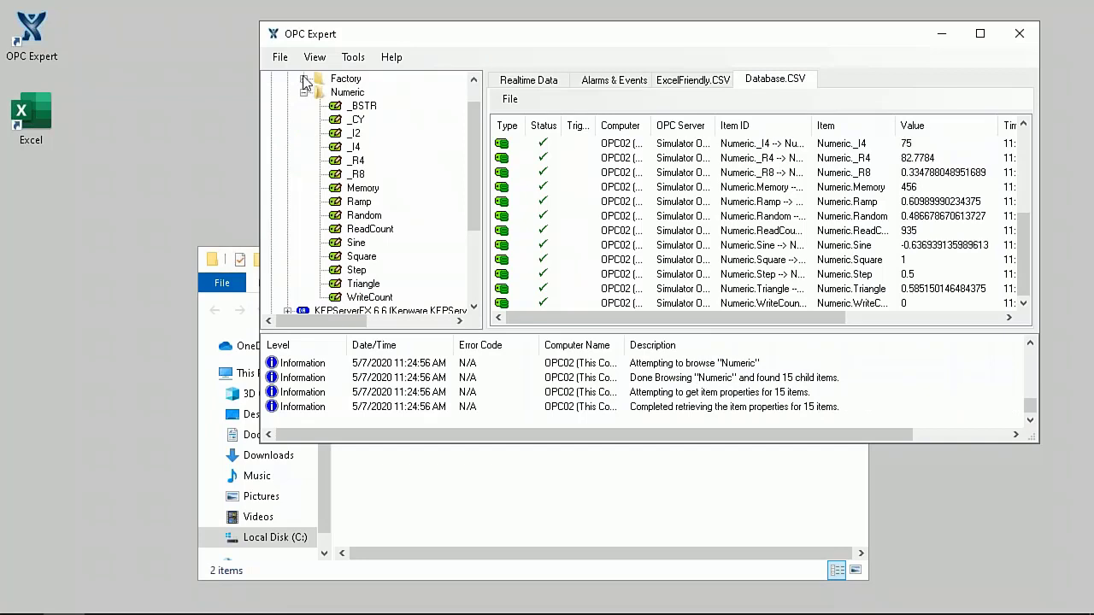
click(305, 79)
click(318, 93)
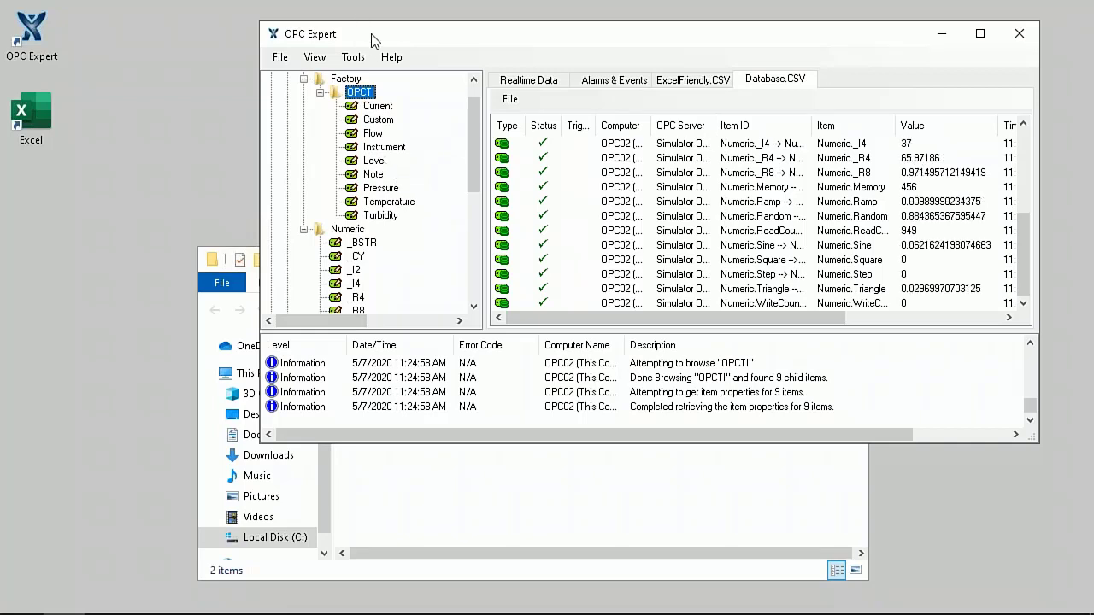
drag(372, 38, 429, 50)
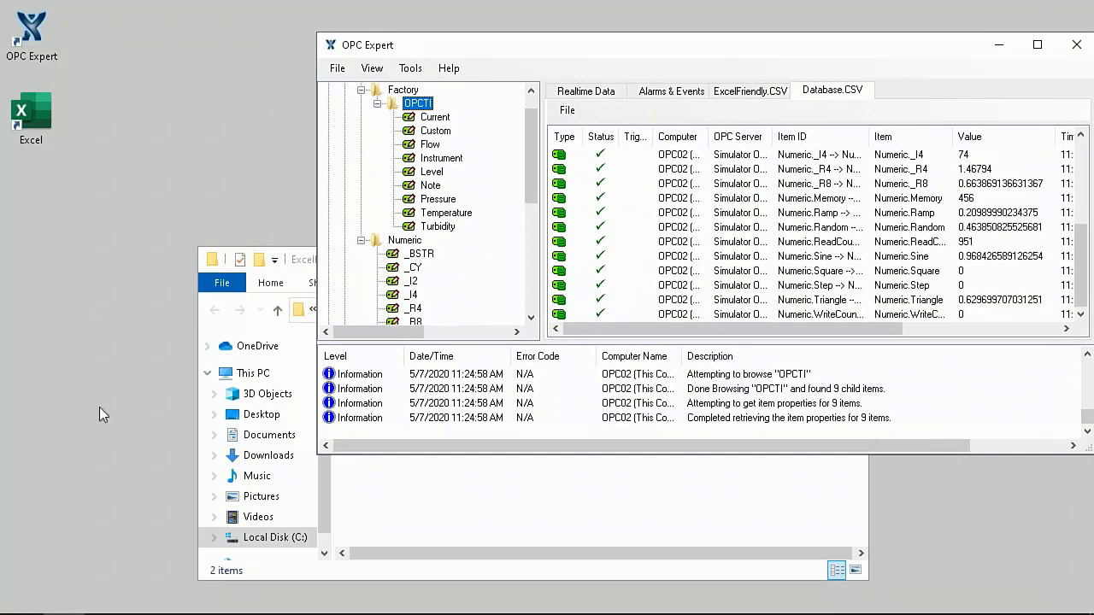
Switch to Excel, add a second worksheet and open the Historian Data dialog, moving it over the sheet
key(alt+Tab)
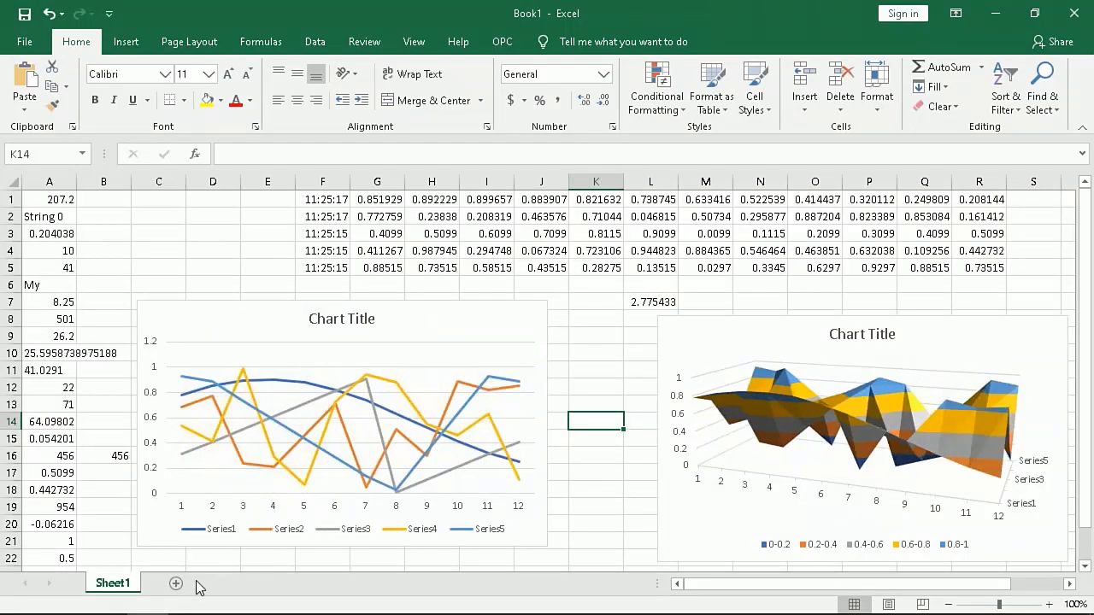
click(176, 585)
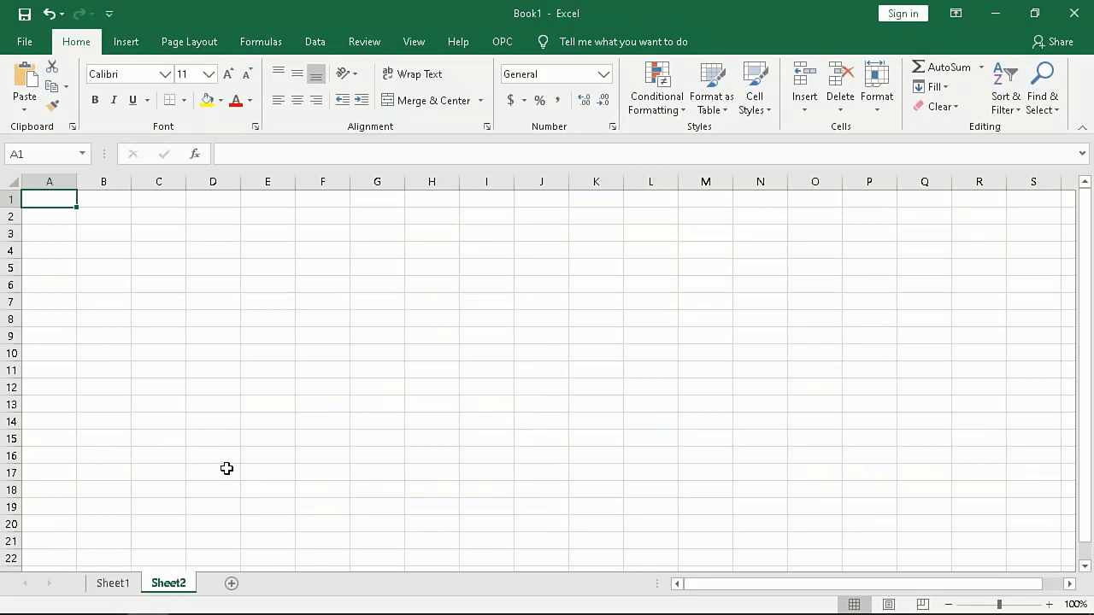
key(alt+Tab)
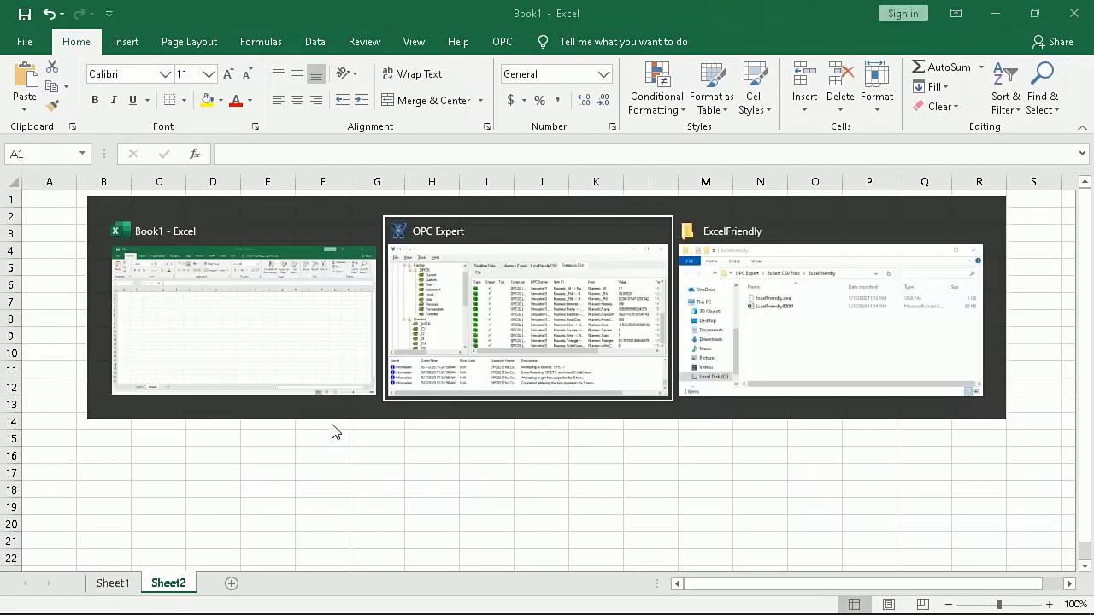
key(shift+Tab)
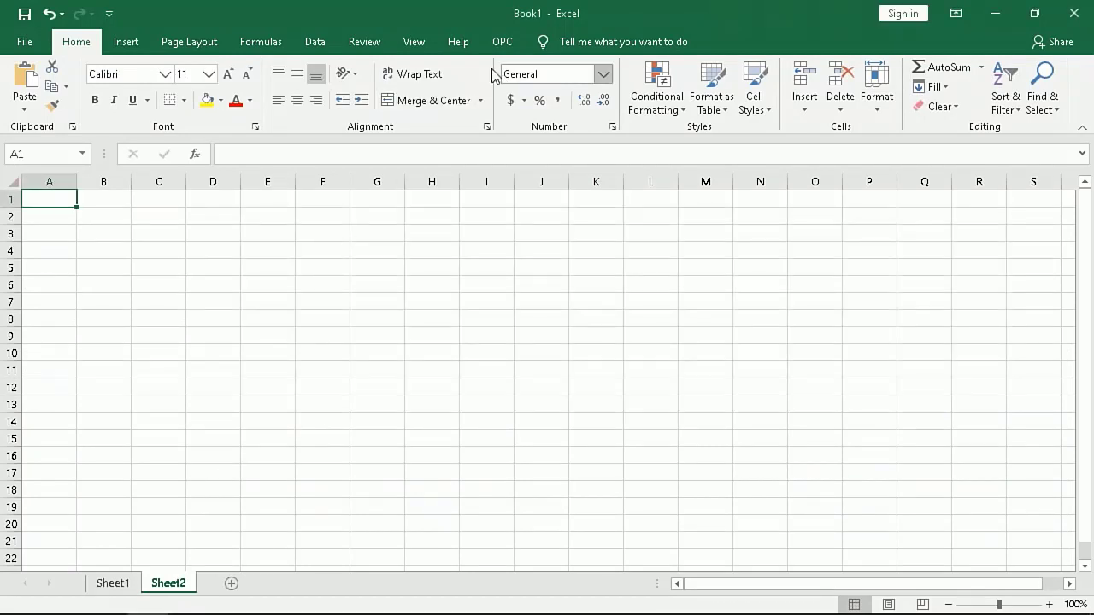
click(504, 47)
click(79, 106)
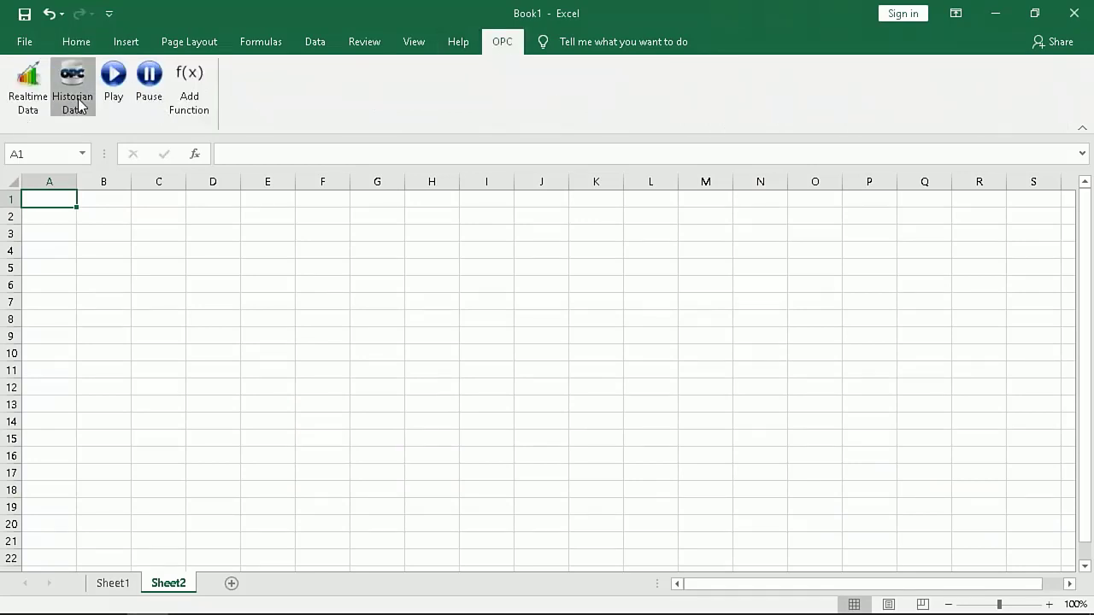
drag(316, 135, 215, 172)
Switch to OPC Expert and add the Instrument and Level items from Factory OPCTI to the Historian Data item list
key(alt+Tab)
key(alt+Tab)
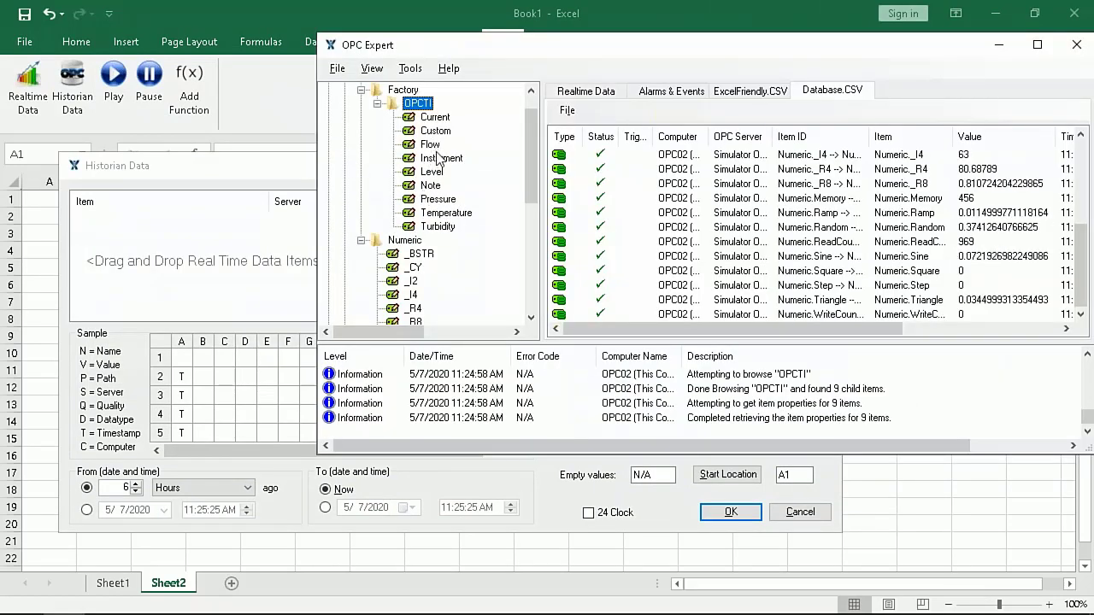
drag(430, 162, 190, 224)
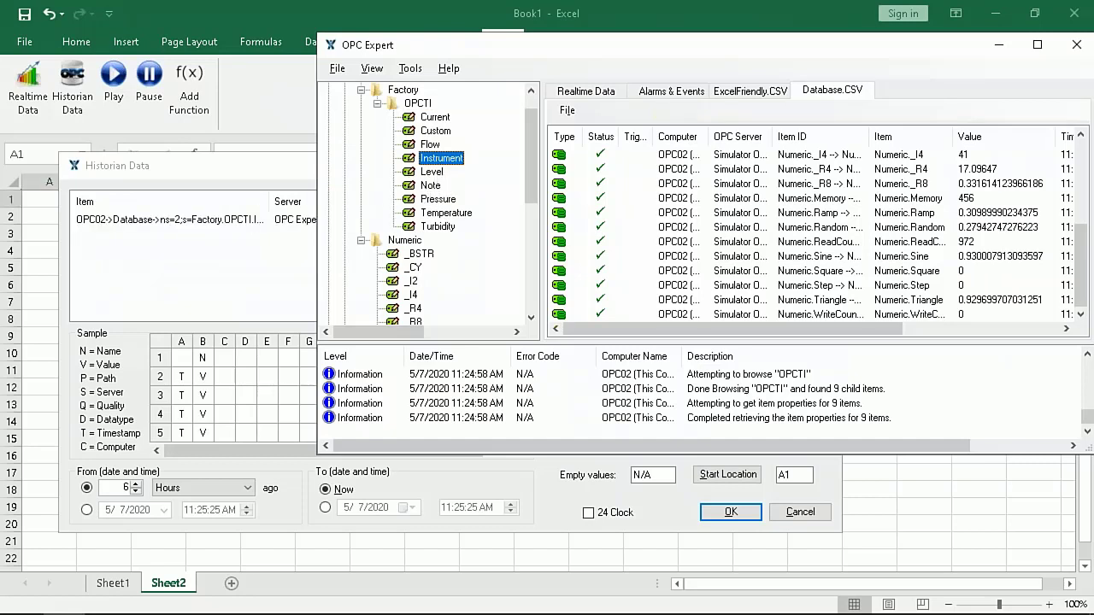
drag(431, 171, 201, 261)
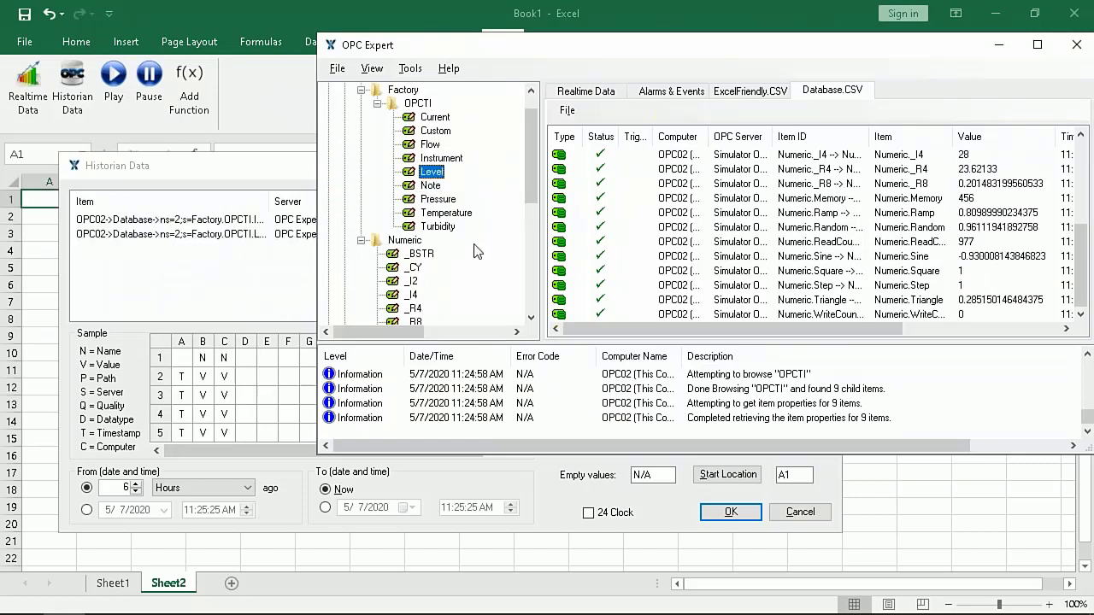
Add the Random item from the Database archive's Numeric folder to the Historian Data item list
click(532, 317)
click(532, 318)
click(531, 318)
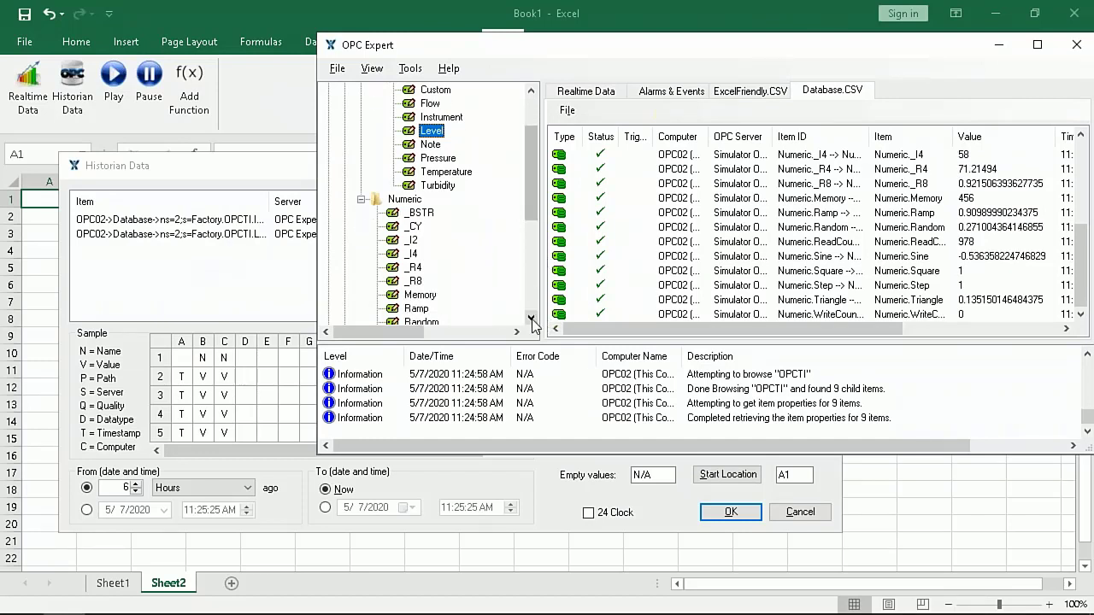
click(531, 318)
click(531, 318)
click(531, 318)
drag(418, 281, 183, 285)
click(183, 288)
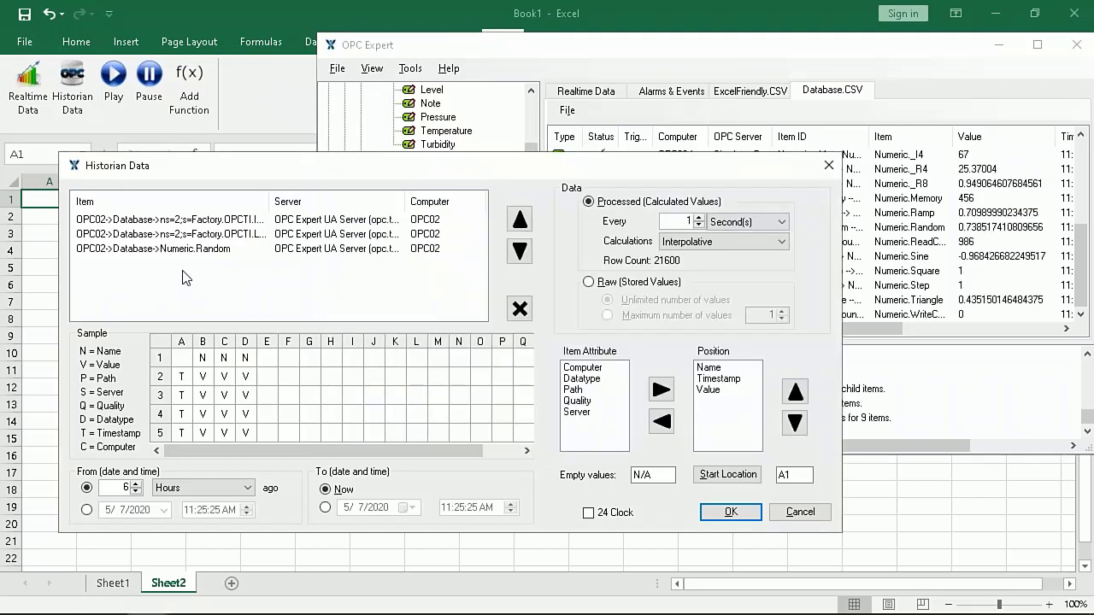
Set the historian query's start time to 1 minute ago
click(136, 492)
click(136, 492)
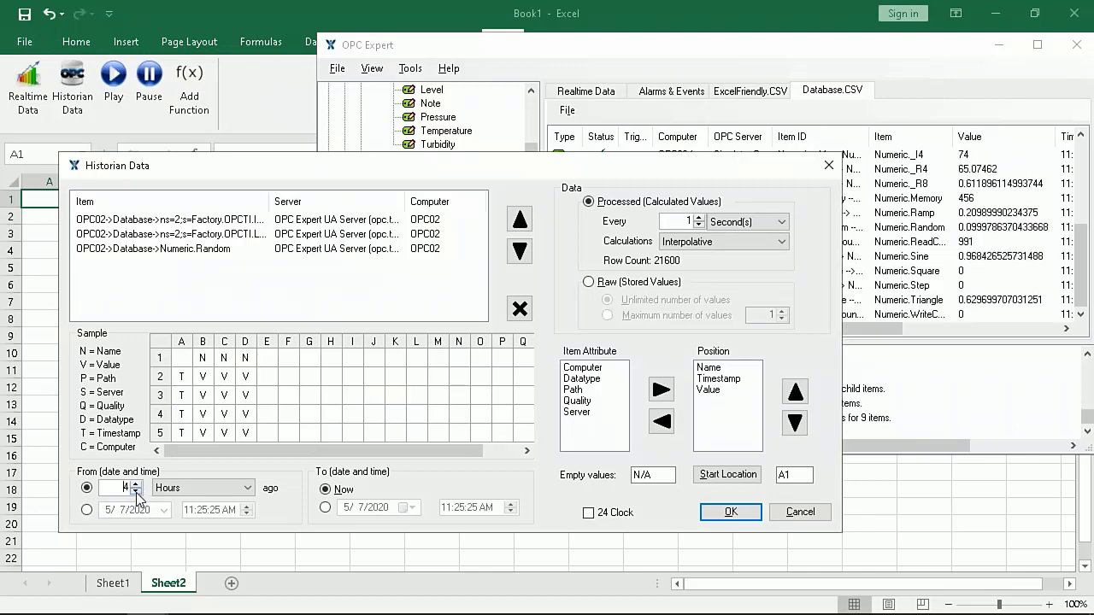
click(136, 494)
click(247, 488)
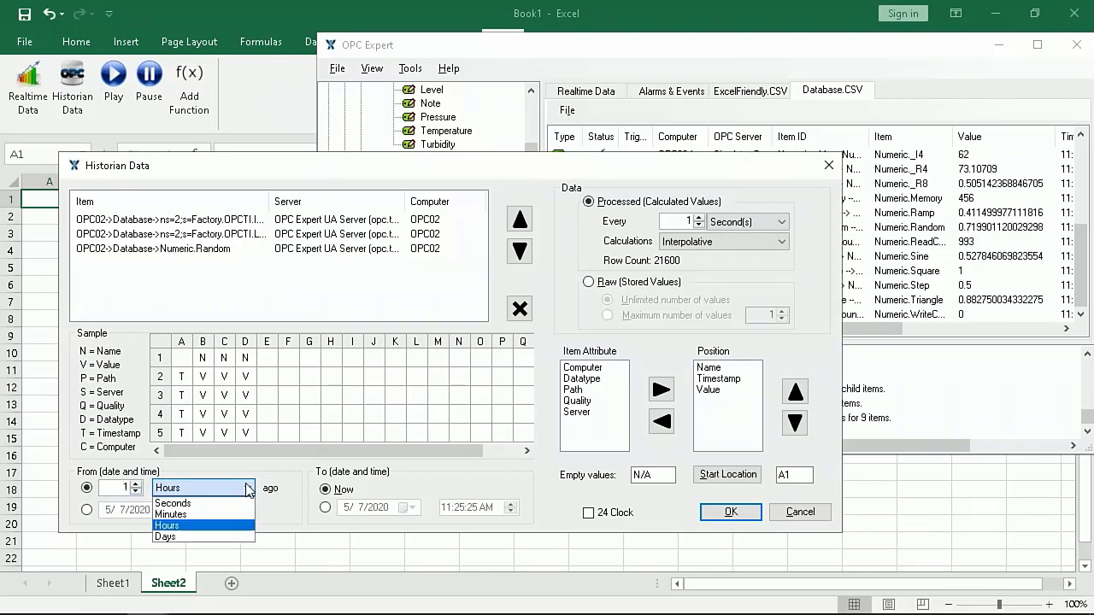
click(191, 514)
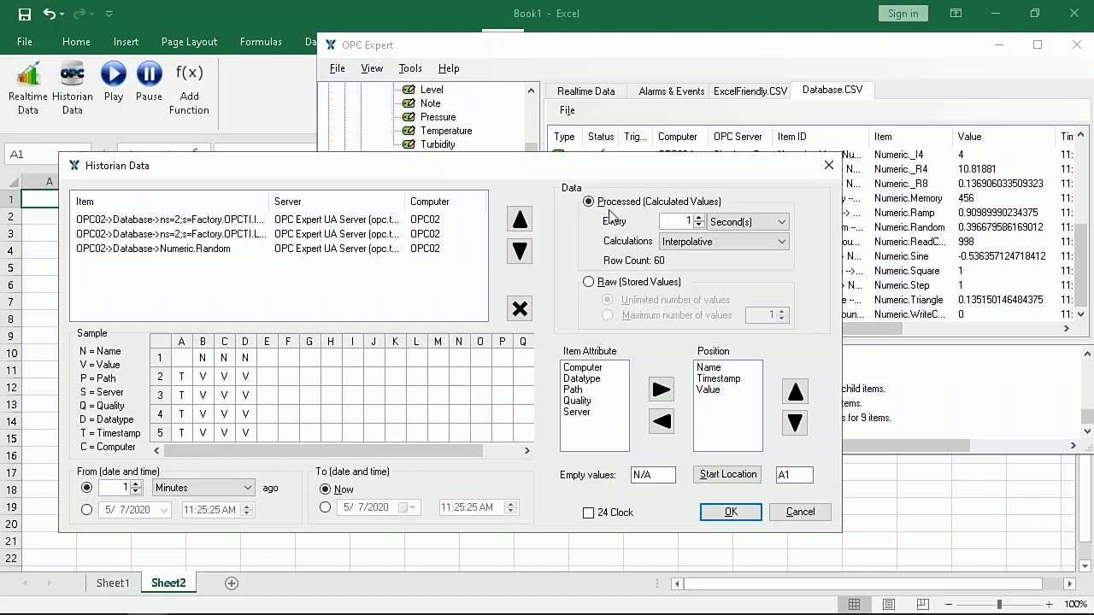
Examine the calculation types offered for processed historian values, keeping Interpolative selected
click(782, 246)
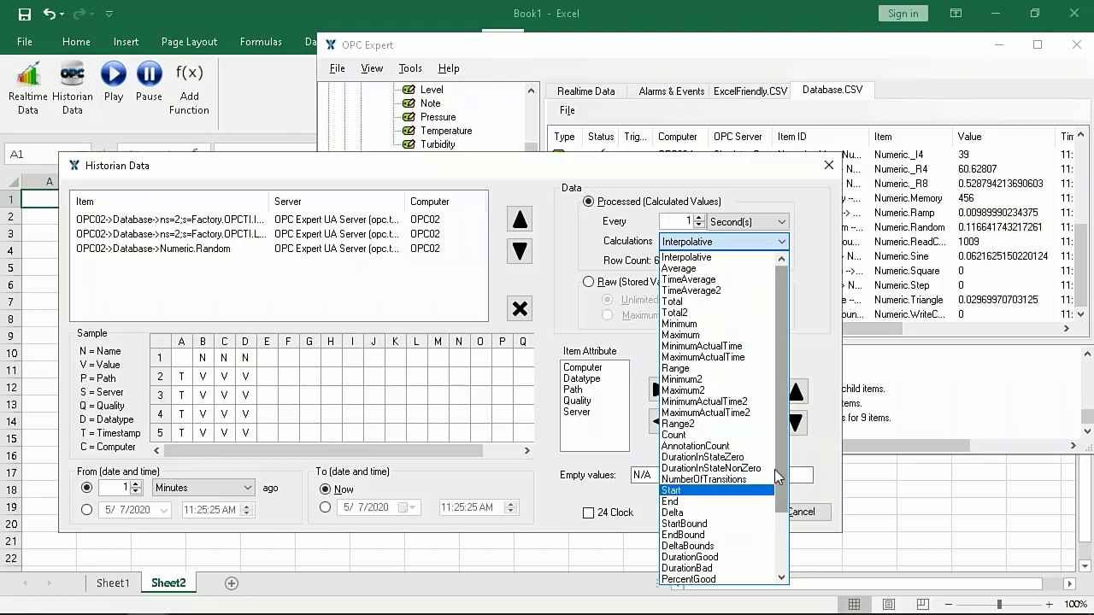
drag(780, 462, 755, 327)
click(713, 246)
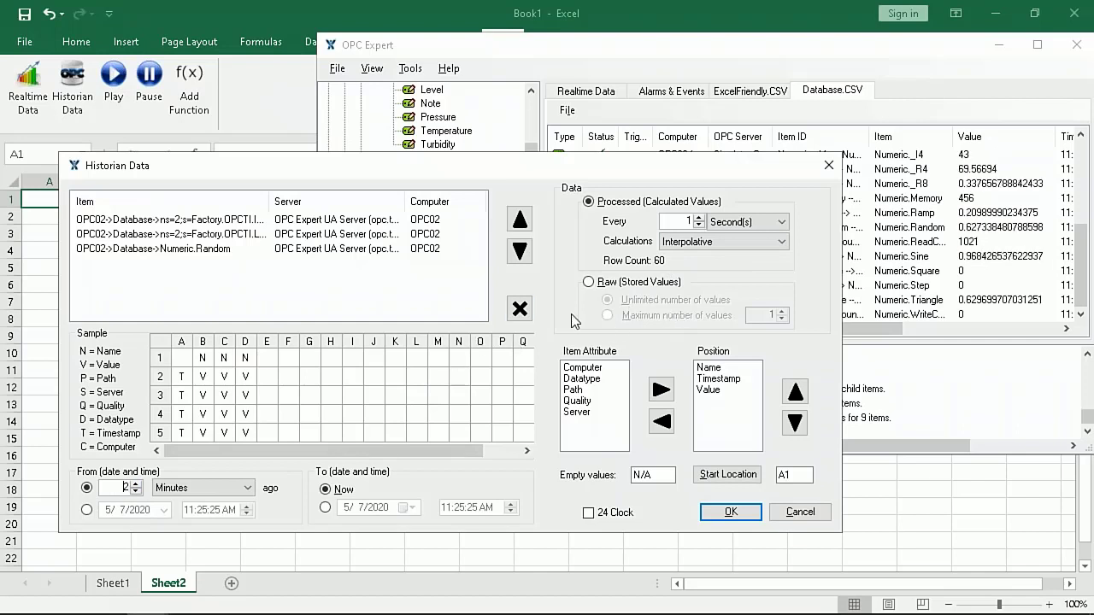
Compare the row count and sample layout of Processed and Raw values for start times of 1 and 2 minutes ago
click(135, 484)
click(135, 492)
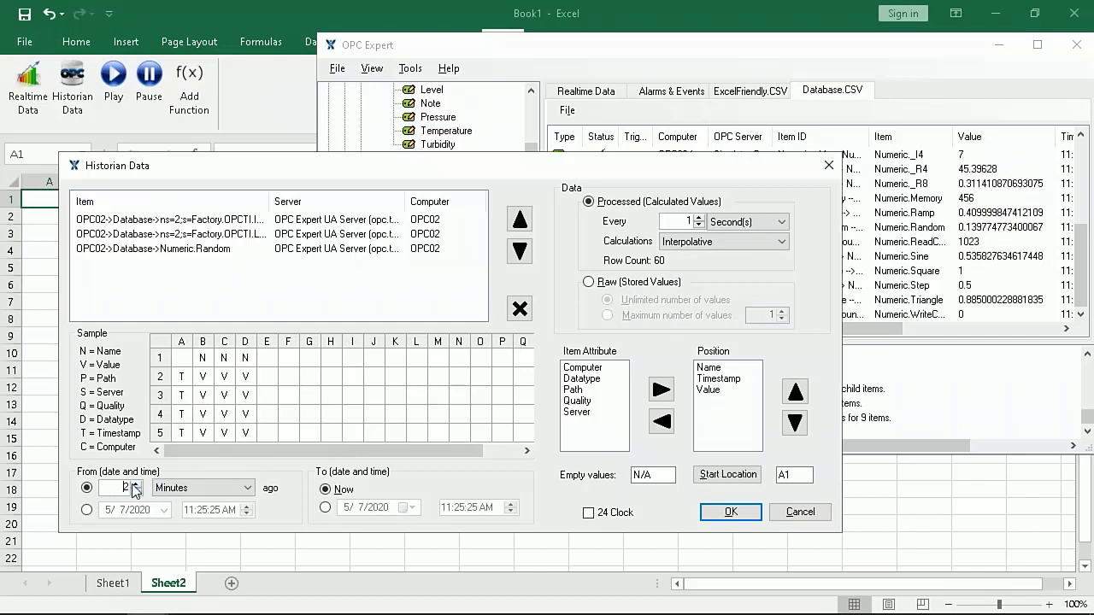
click(136, 492)
click(136, 492)
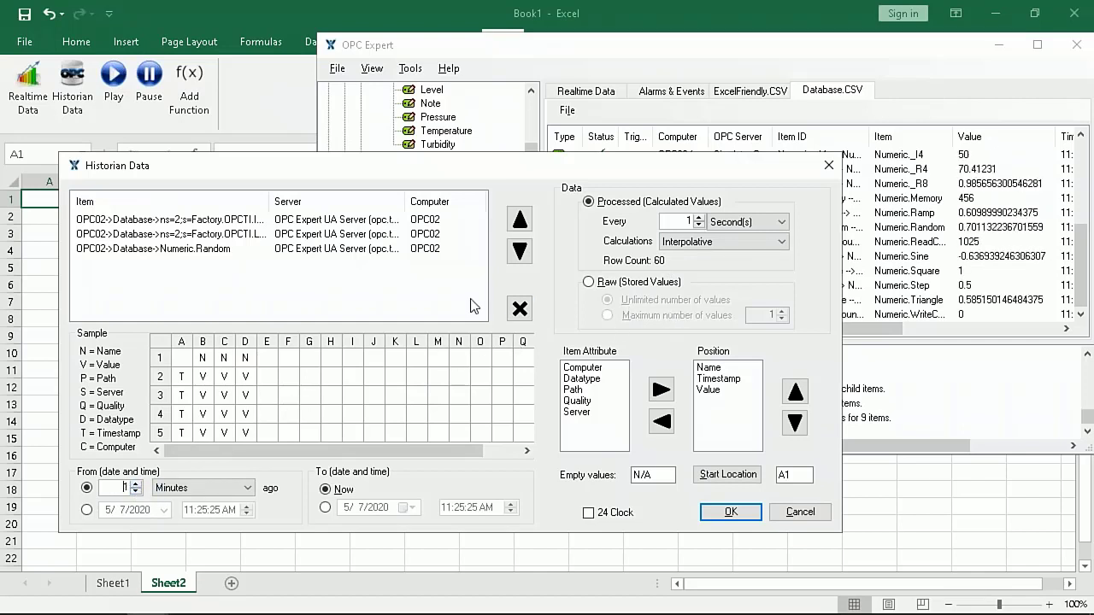
click(588, 282)
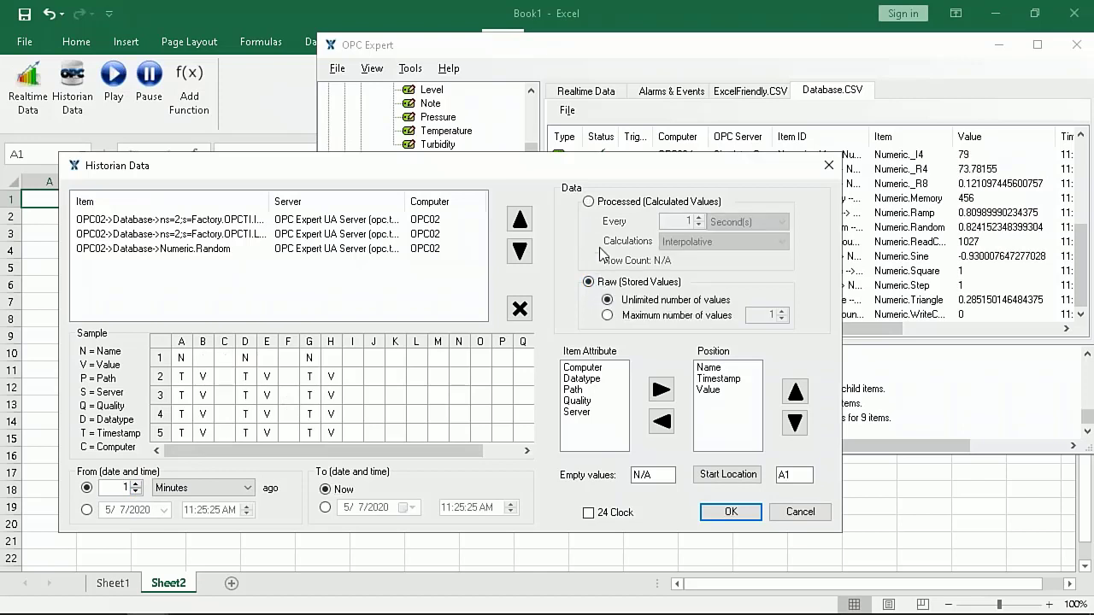
click(136, 483)
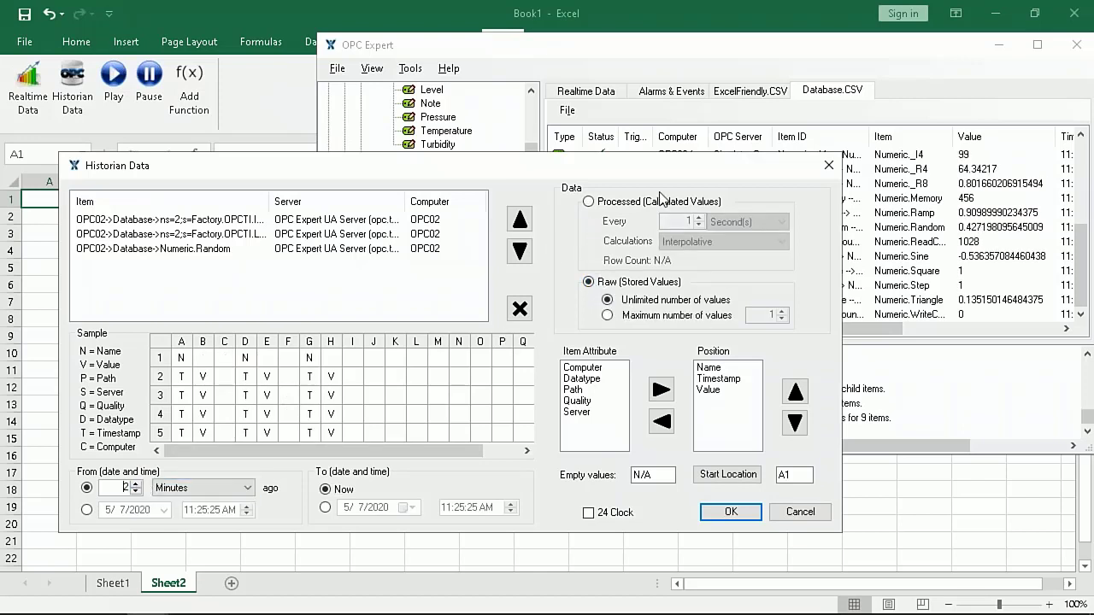
click(589, 202)
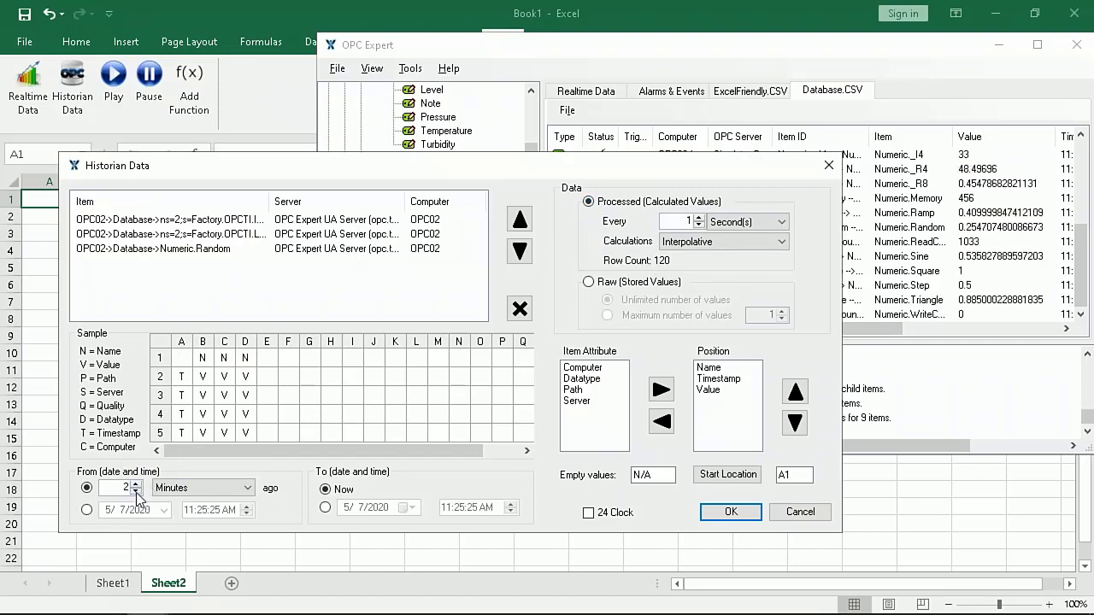
click(589, 283)
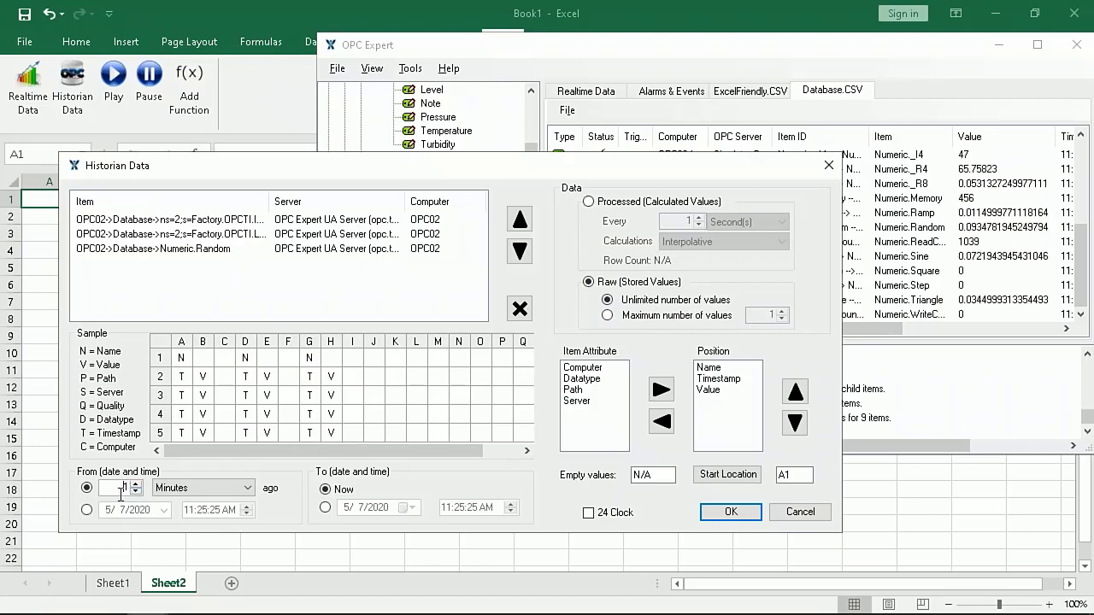
click(589, 203)
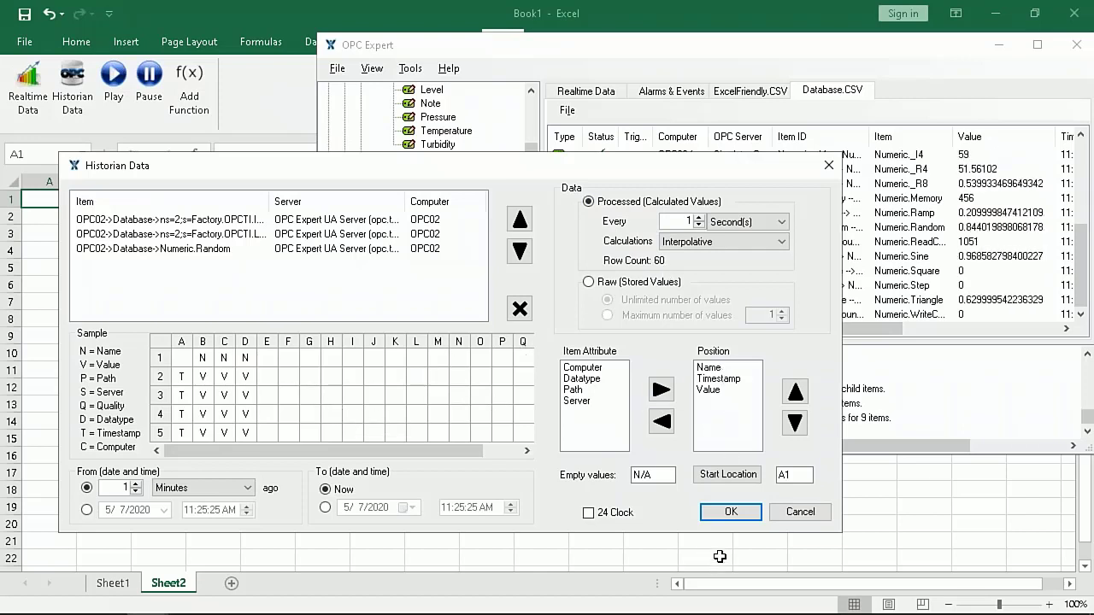
Clear the replacement text for empty values and insert the processed historian data at cell A1
drag(665, 476, 549, 492)
key(BackSpace)
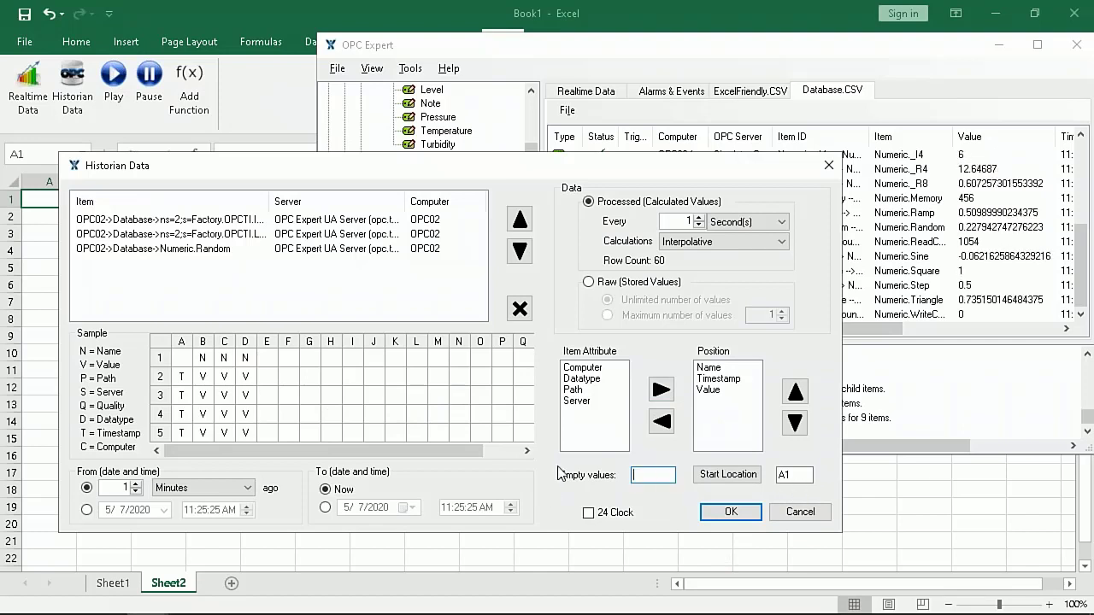
click(737, 513)
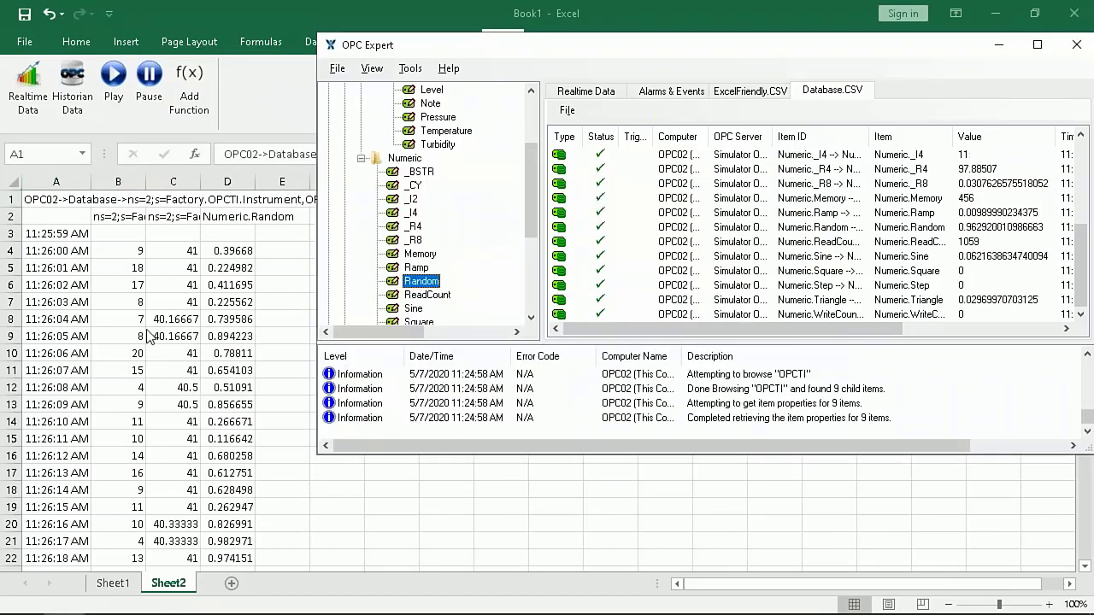
Examine the first rows of the processed Instrument, Level and Random values and the ExpertProcessed formula behind them
click(112, 305)
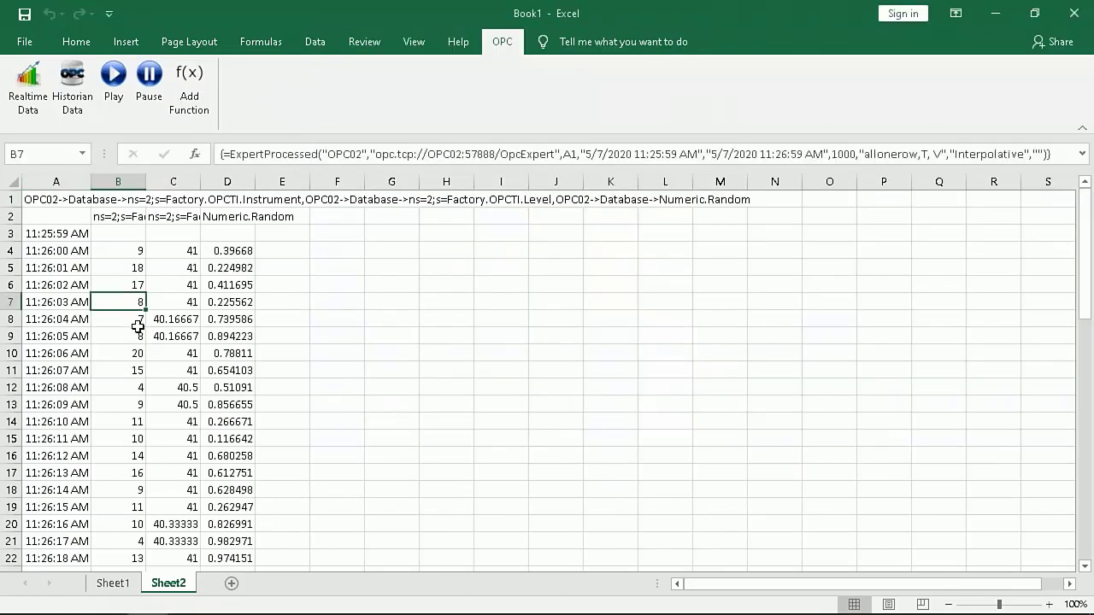
click(134, 254)
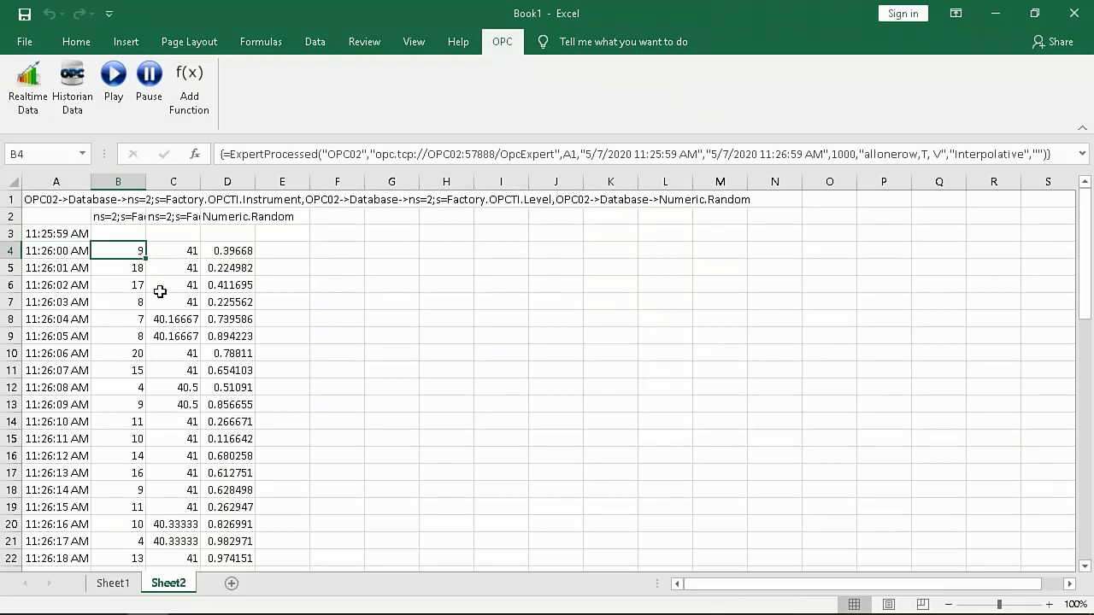
click(170, 256)
drag(231, 256, 234, 263)
click(128, 256)
click(188, 252)
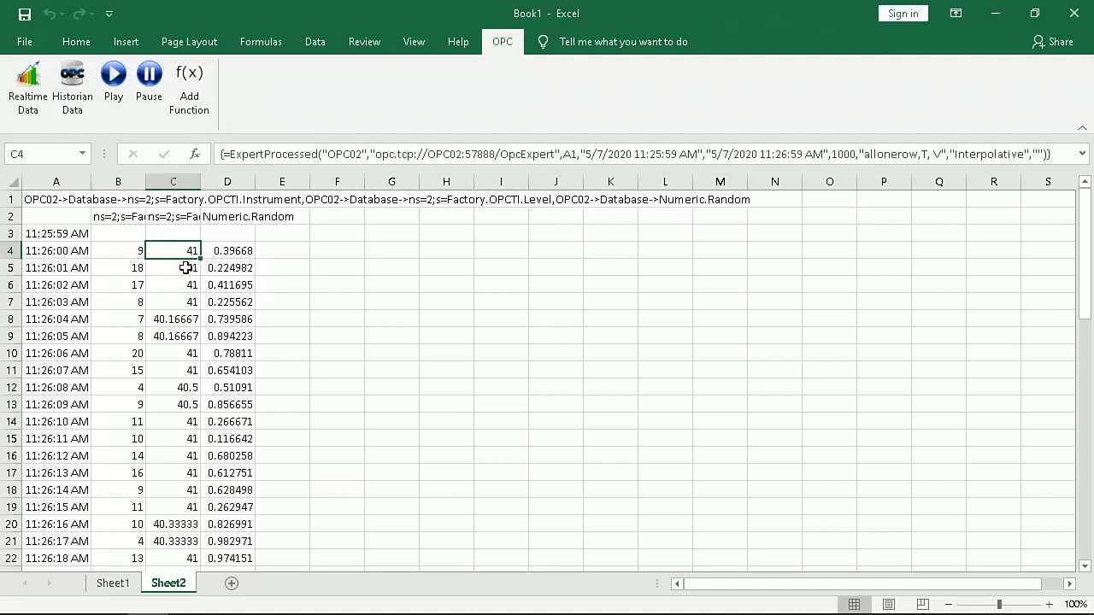
click(187, 269)
click(188, 287)
click(186, 302)
click(184, 321)
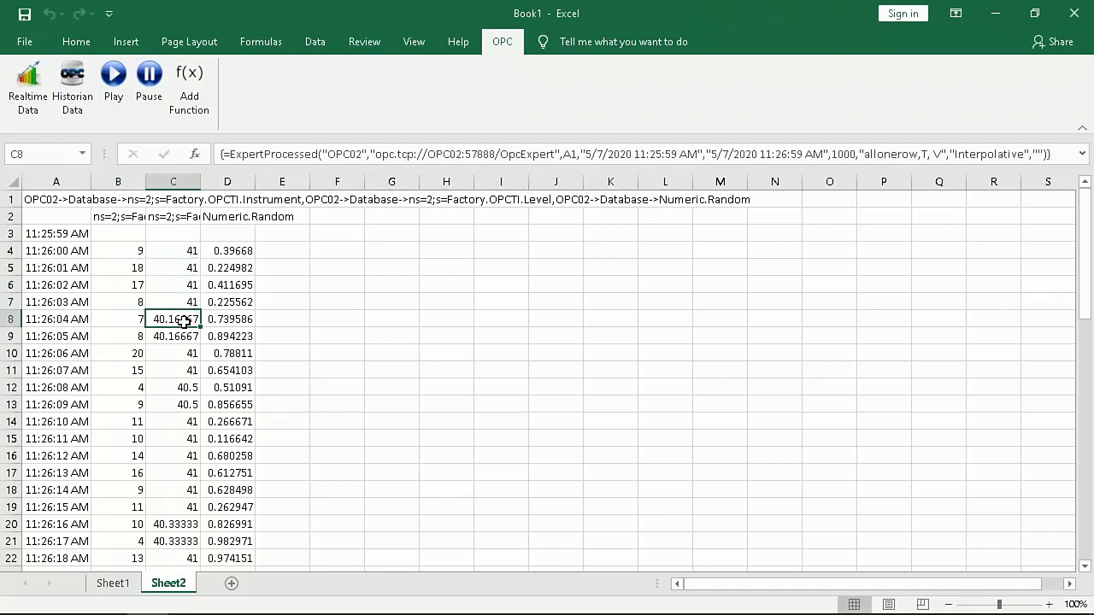
Compare the processed Instrument values in column B with the Level values in column C from row 4 down
drag(131, 256, 134, 529)
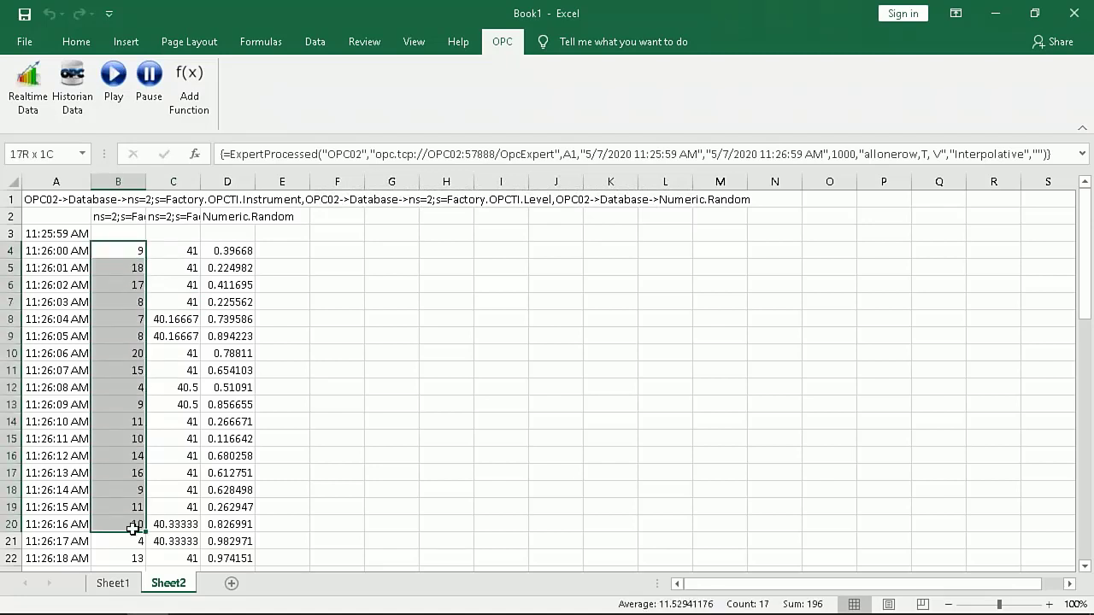
click(119, 405)
drag(139, 251, 139, 505)
click(167, 438)
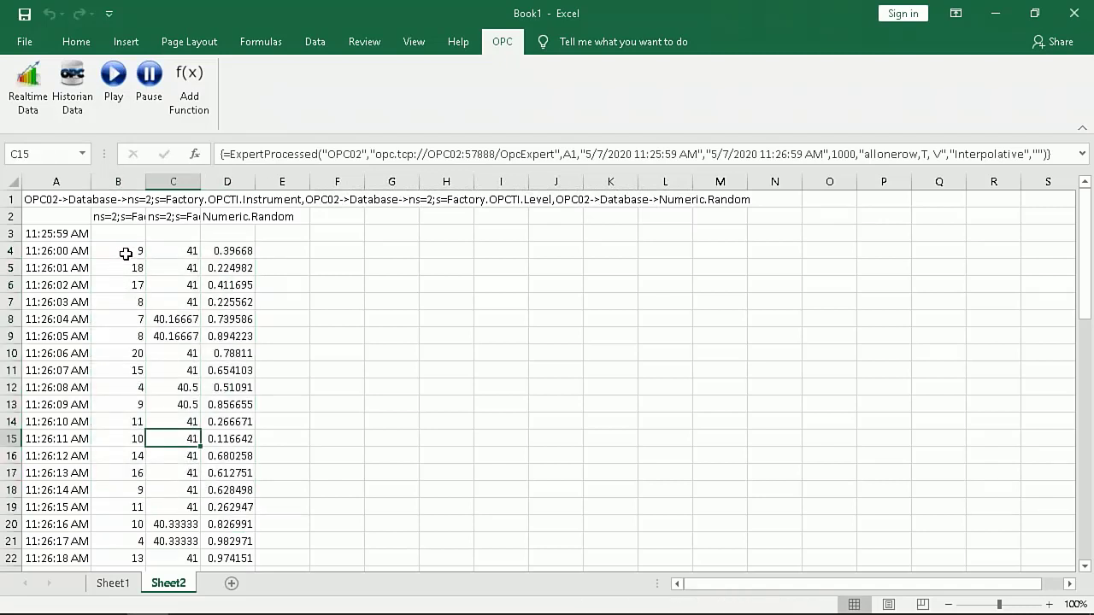
drag(126, 253, 139, 538)
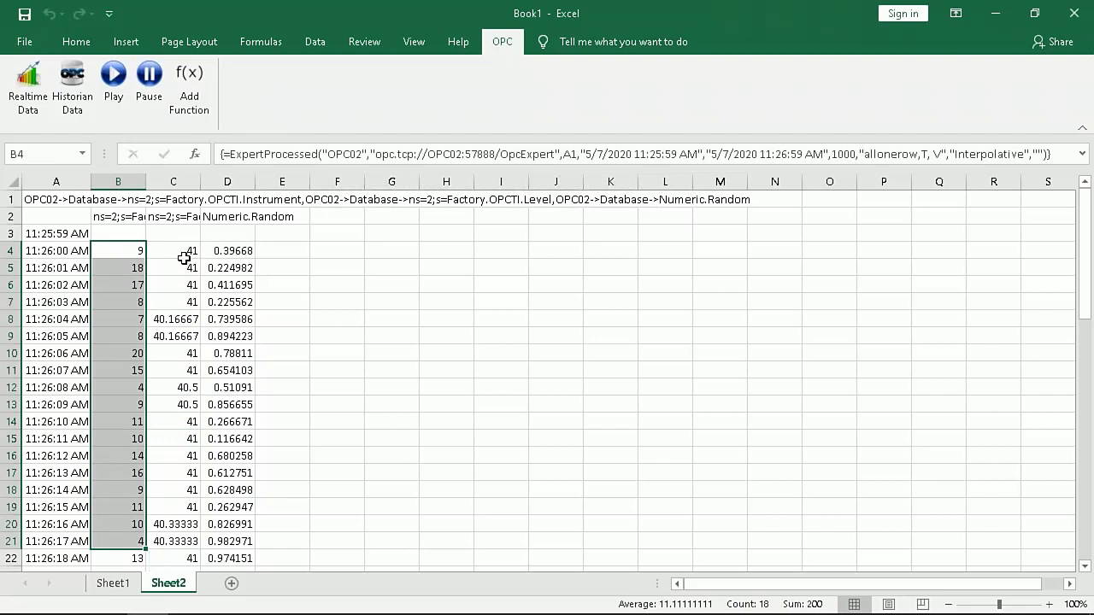
drag(184, 258, 188, 506)
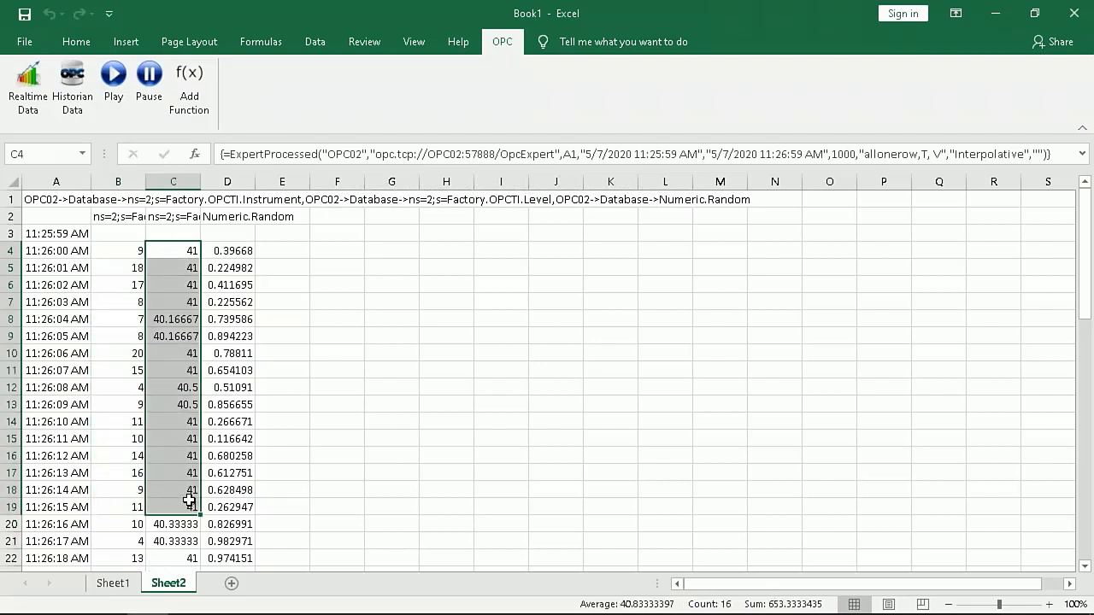
click(222, 315)
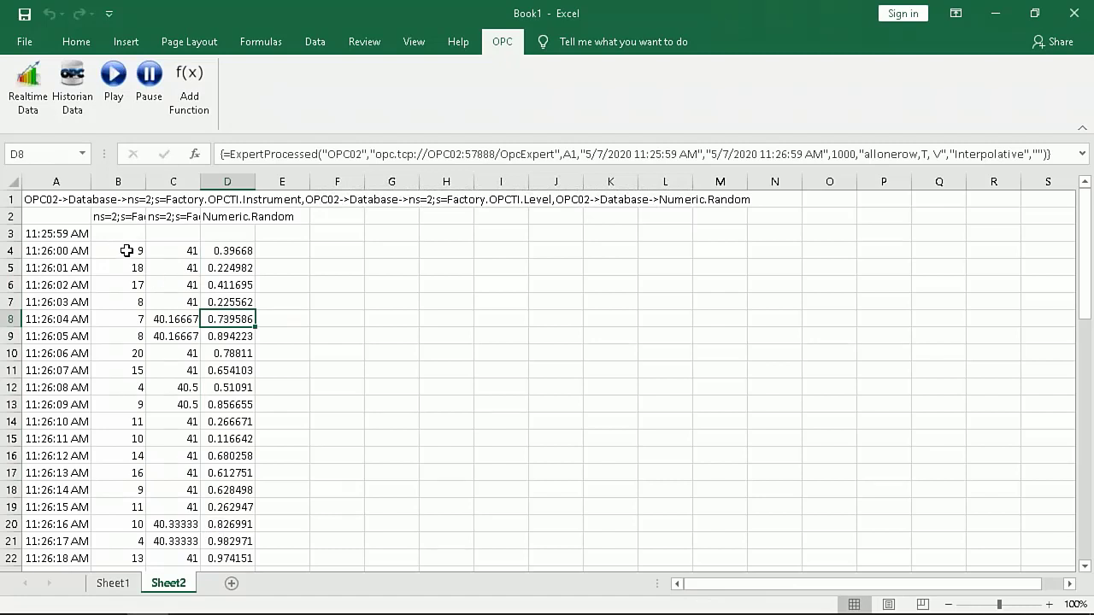
Insert the same items' raw stored values, with an unlimited number of values, starting at cell O1
click(827, 198)
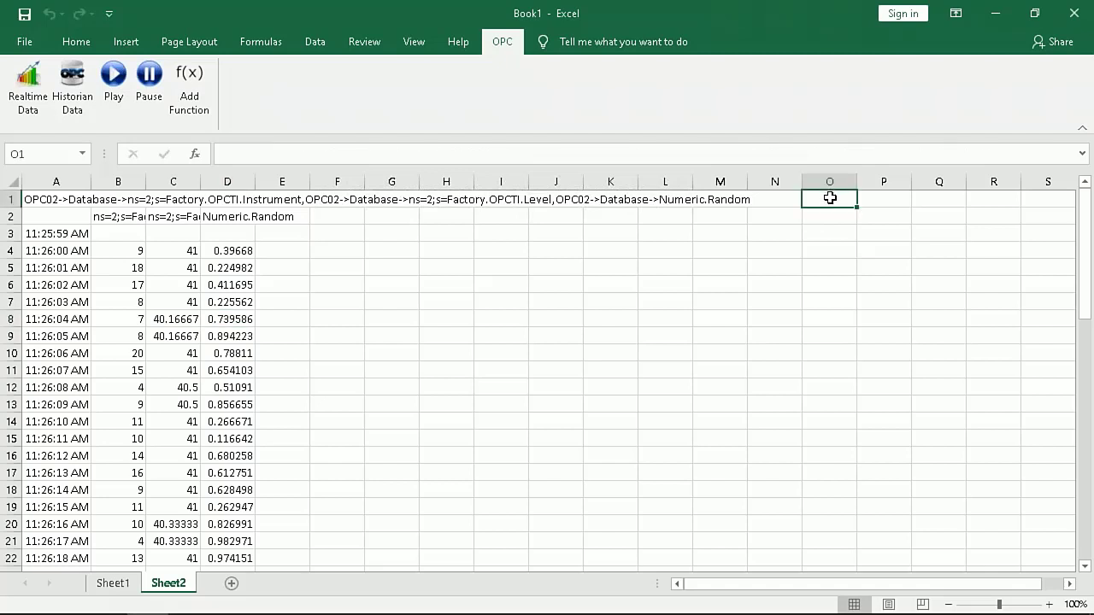
click(73, 111)
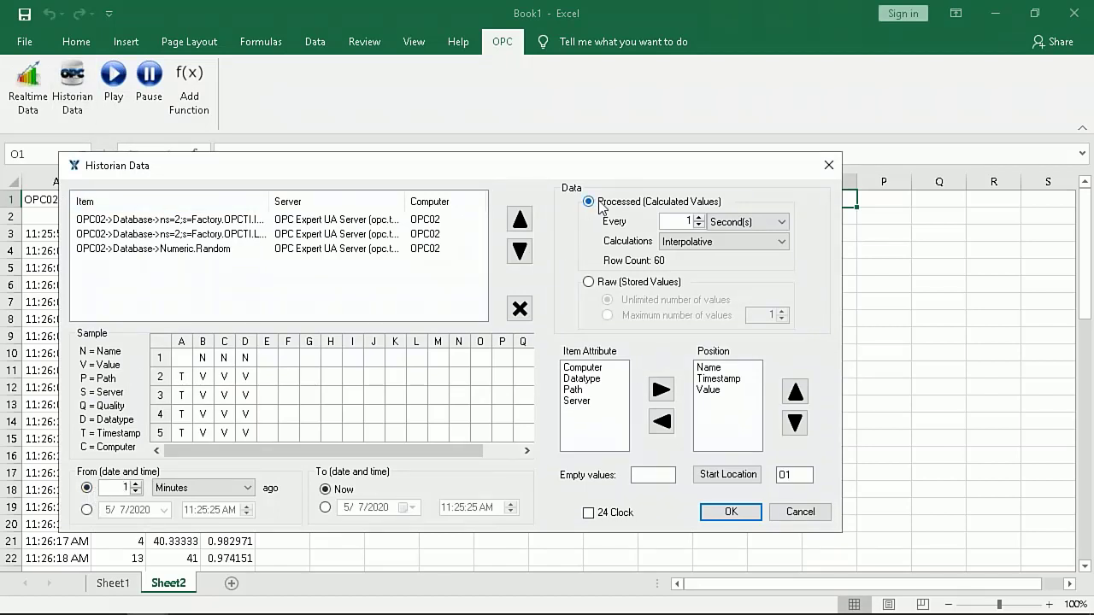
click(591, 284)
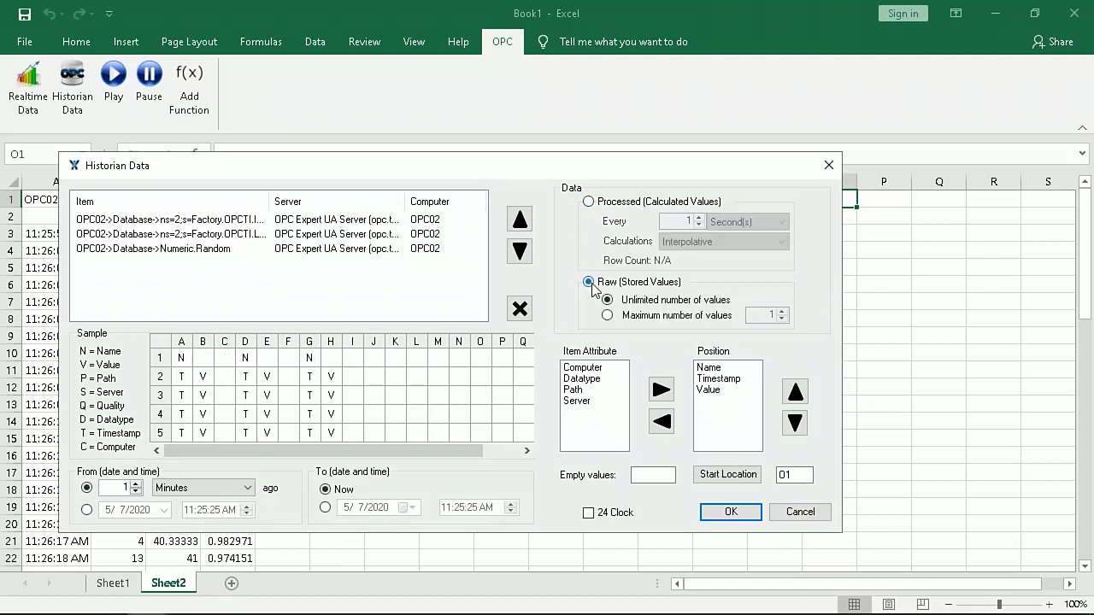
click(731, 513)
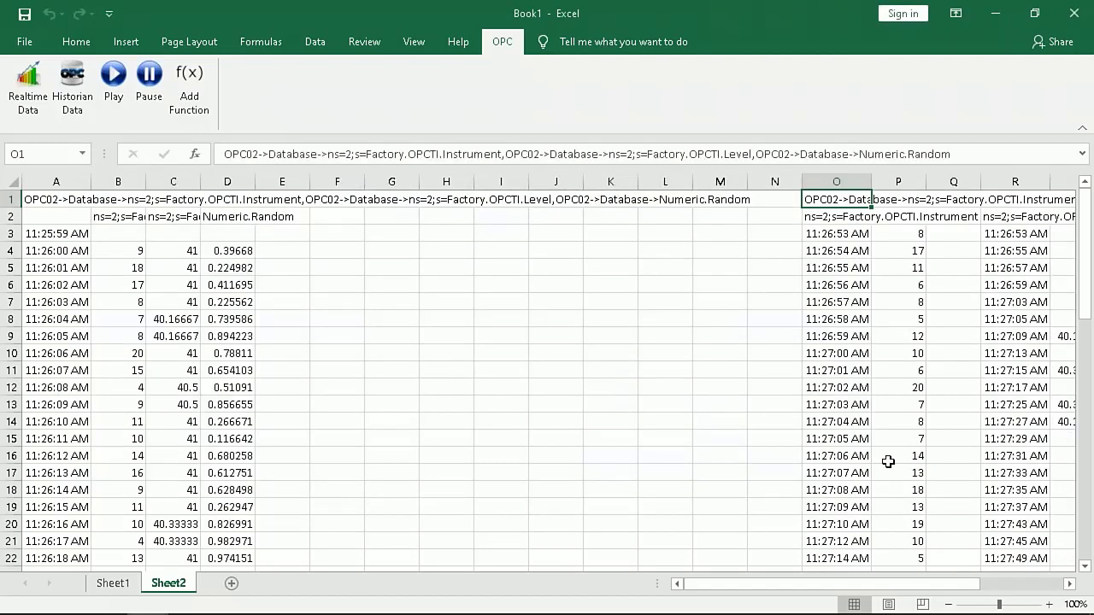
Set the sheet zoom to 90% and widen columns O, R and U to fit the raw data timestamps
drag(847, 585, 892, 583)
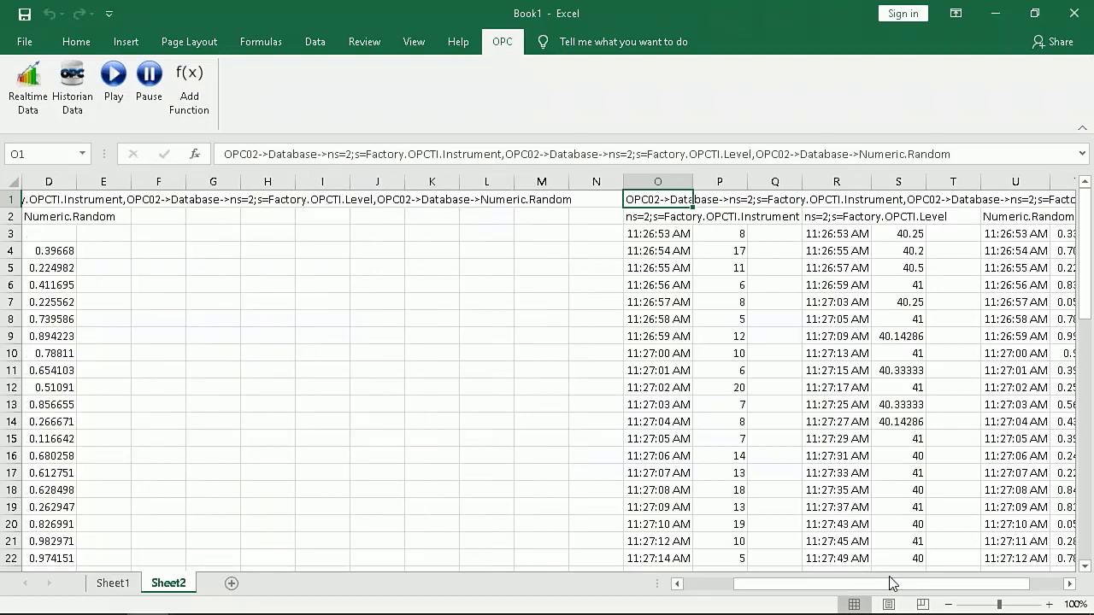
click(914, 251)
scroll(895, 507, down, 3)
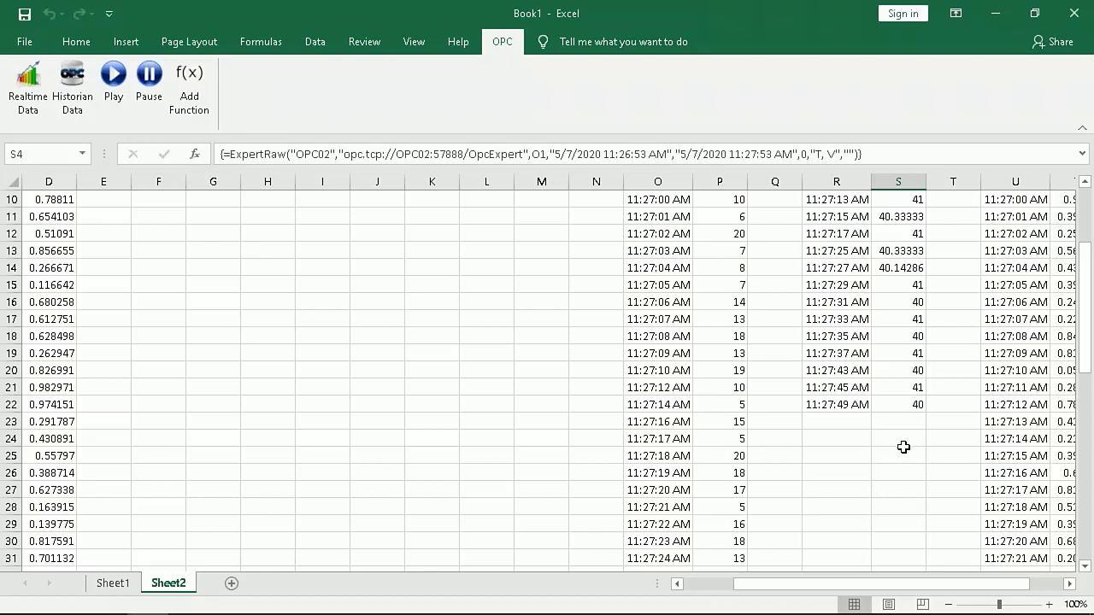
scroll(902, 423, up, 3)
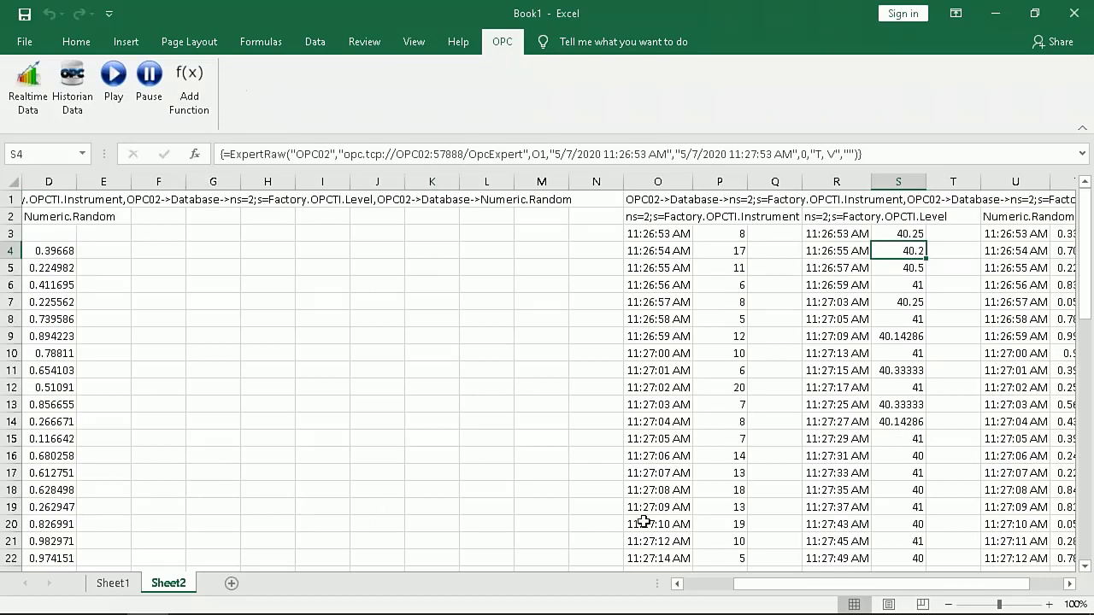
click(948, 604)
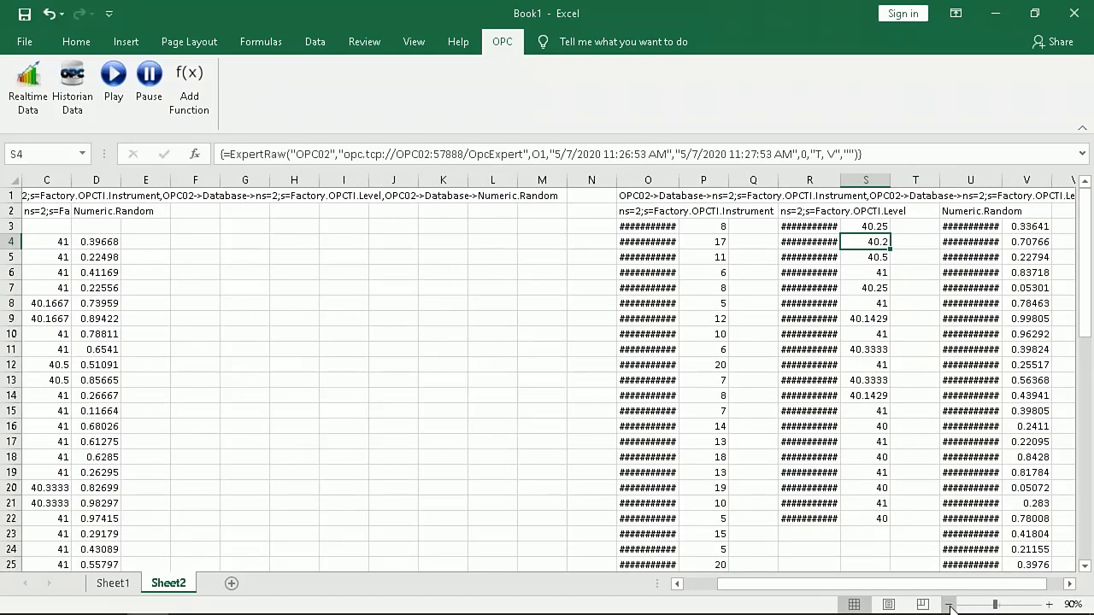
double_click(679, 179)
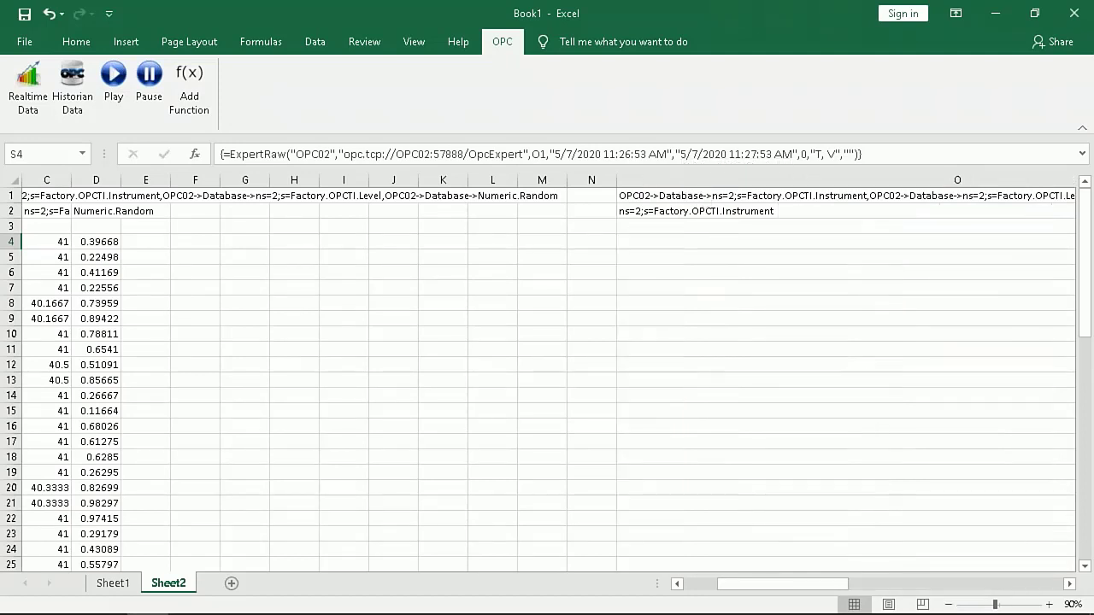
drag(837, 587, 902, 586)
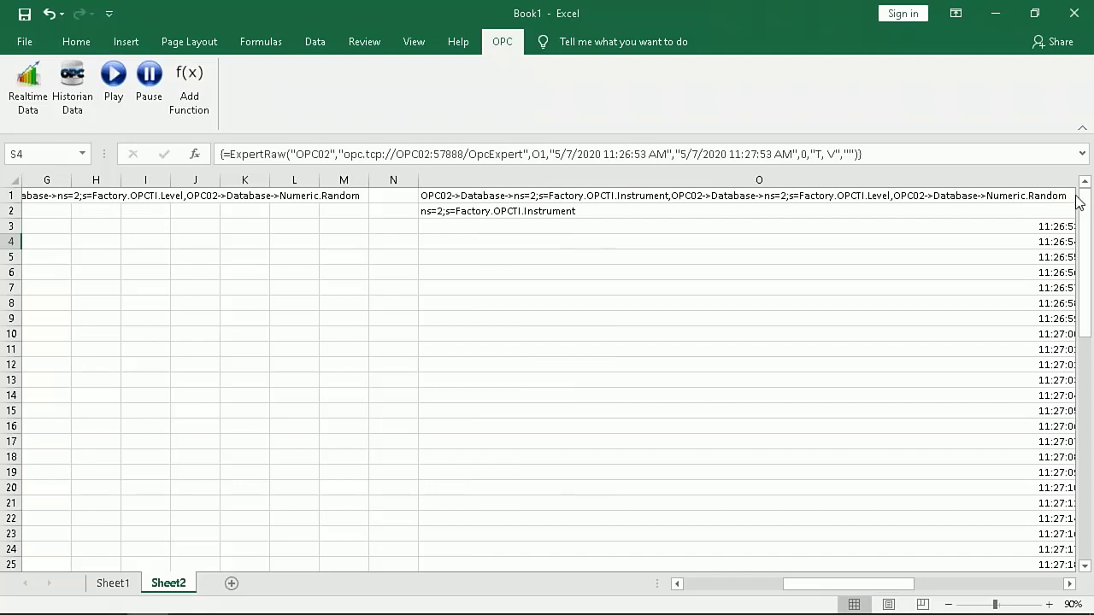
click(1069, 584)
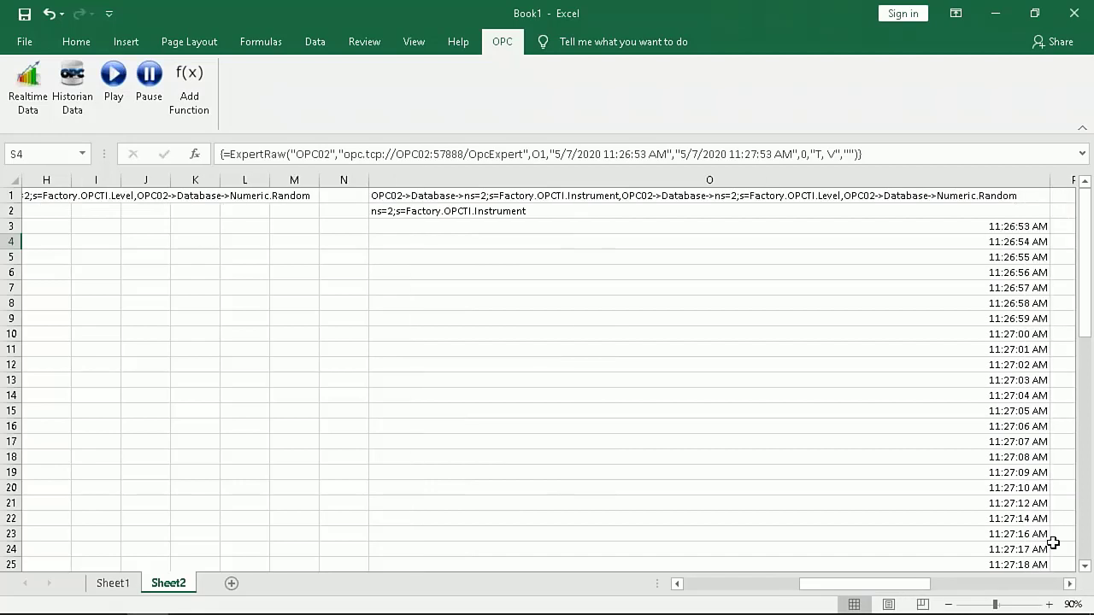
drag(1049, 180, 463, 244)
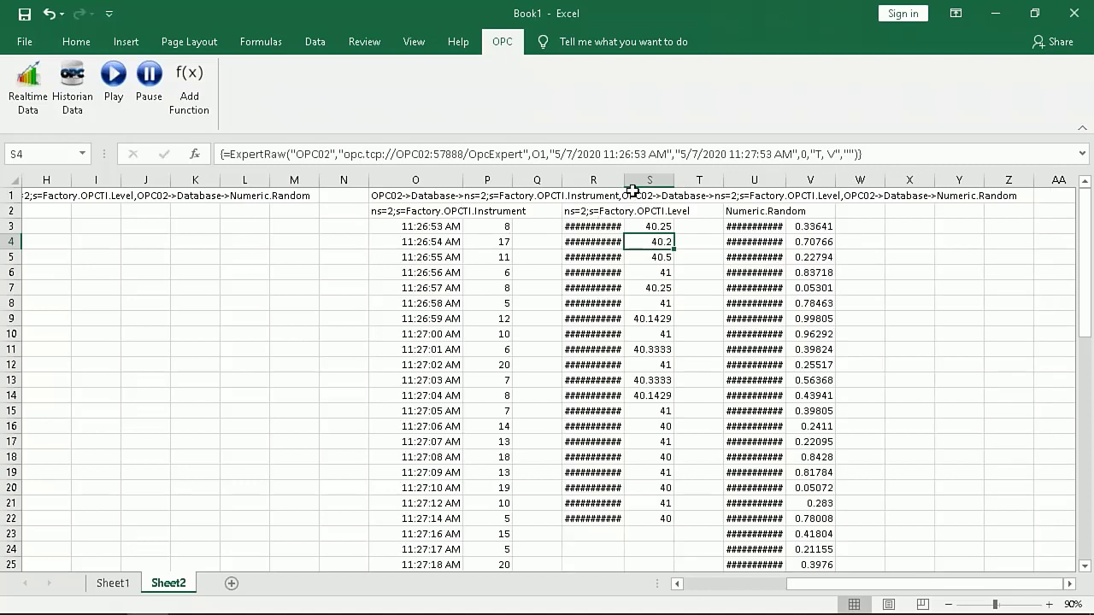
drag(624, 188, 639, 182)
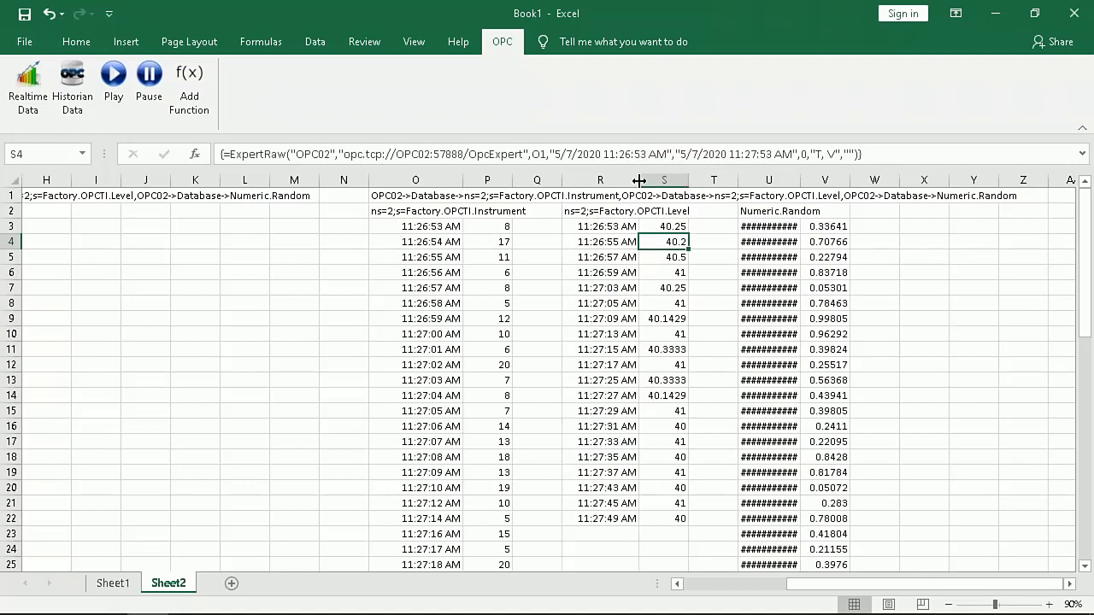
double_click(802, 179)
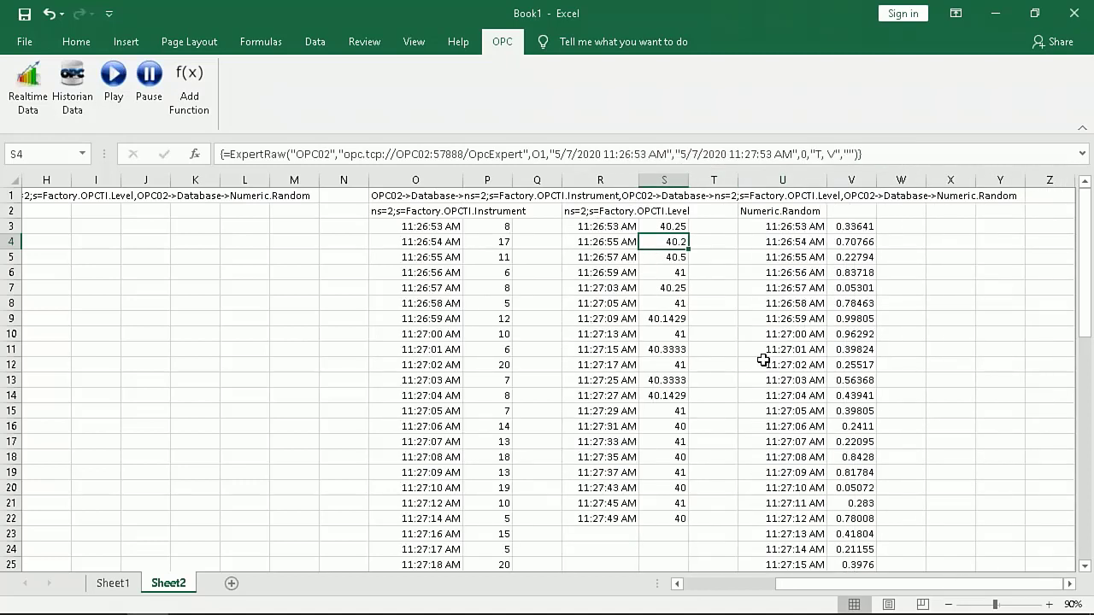
At 80% zoom with column A widened, compare the raw Level values in S3:S22 with the processed Level values in C4:C16
click(714, 588)
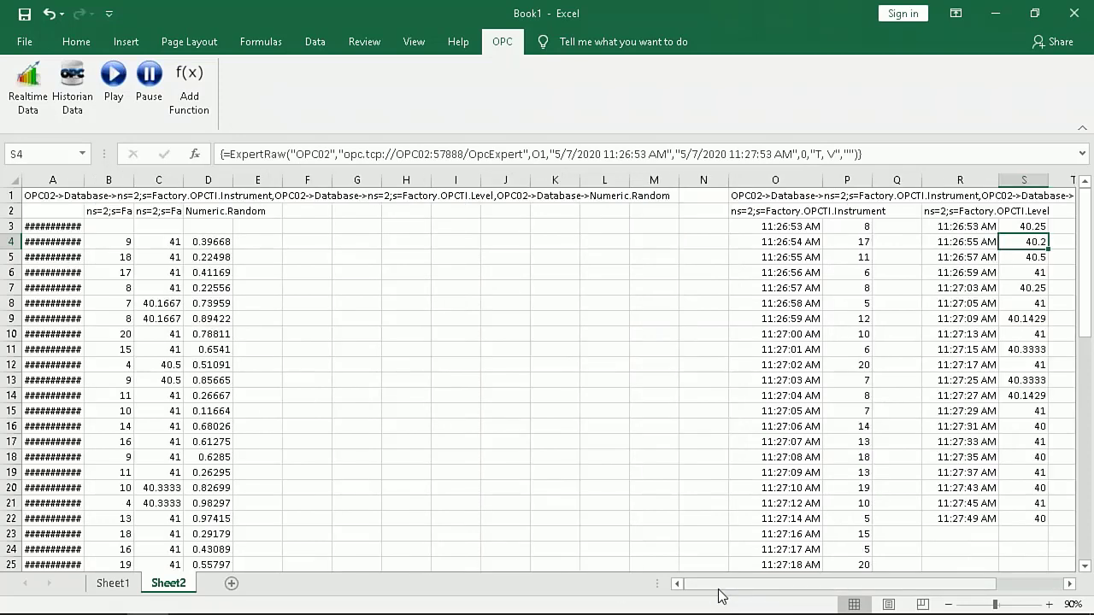
click(946, 604)
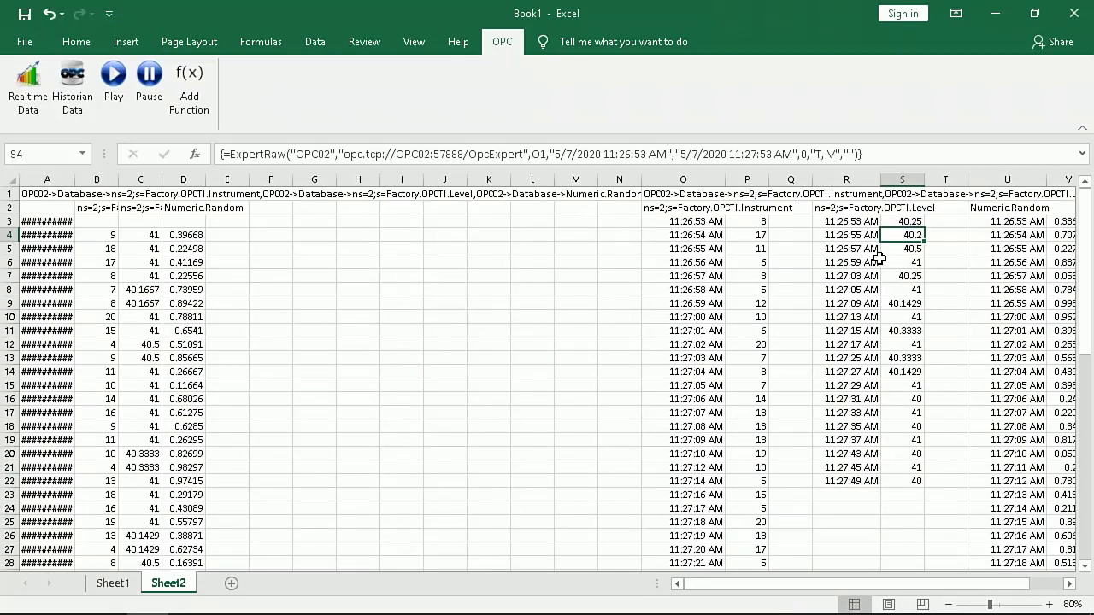
click(860, 223)
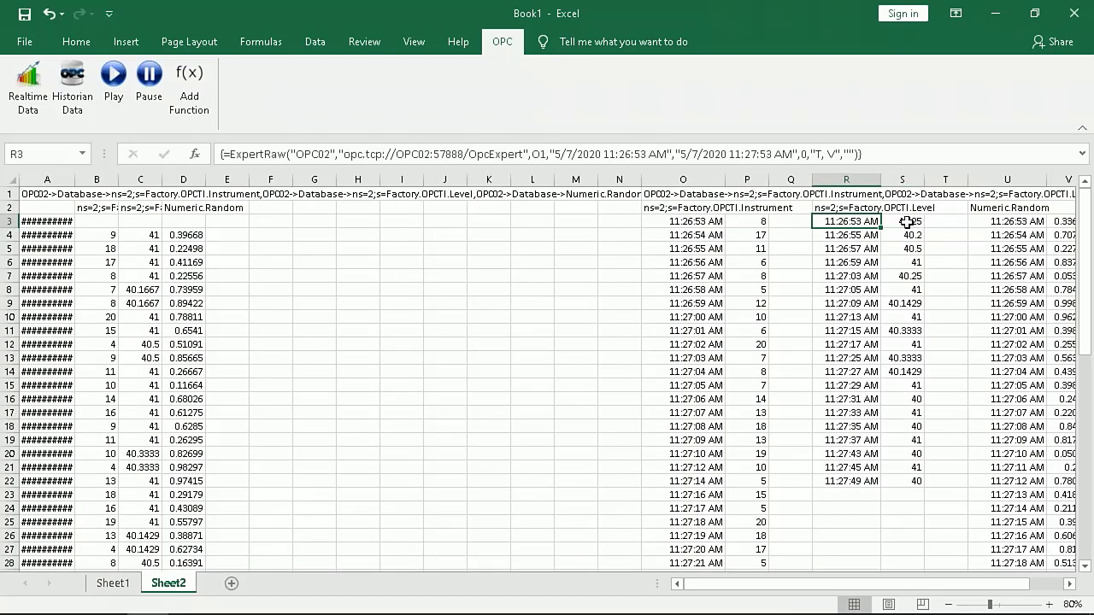
drag(910, 224, 921, 482)
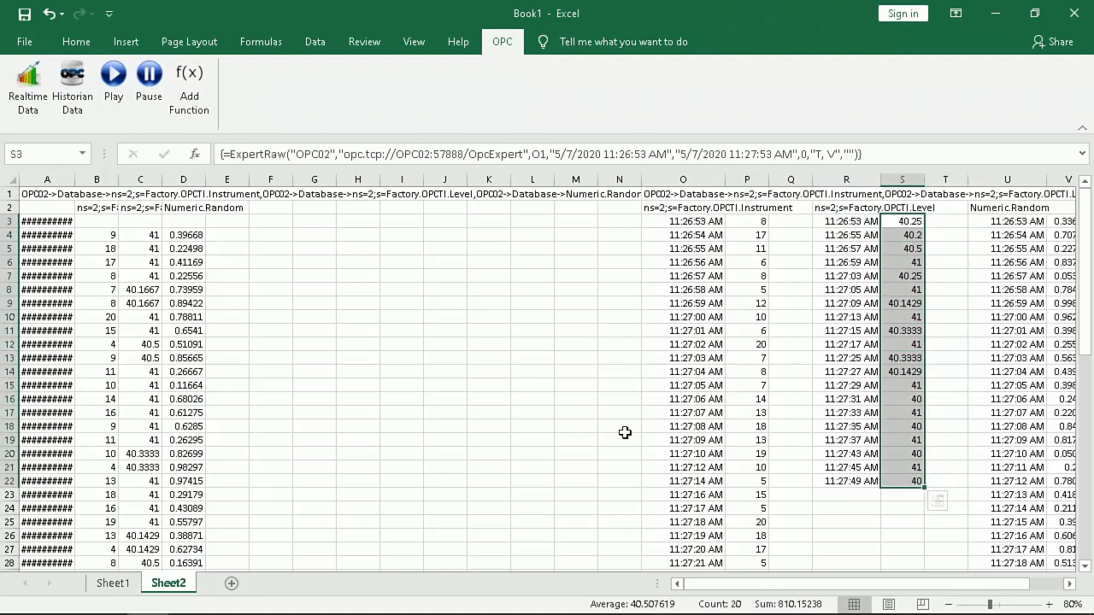
drag(75, 179, 90, 179)
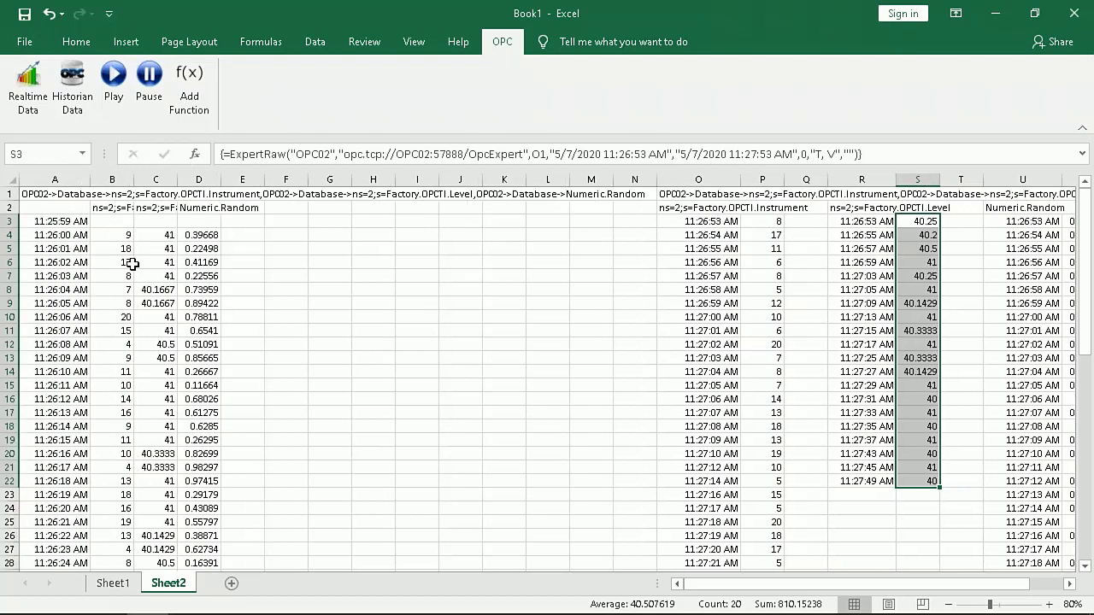
drag(163, 236, 160, 399)
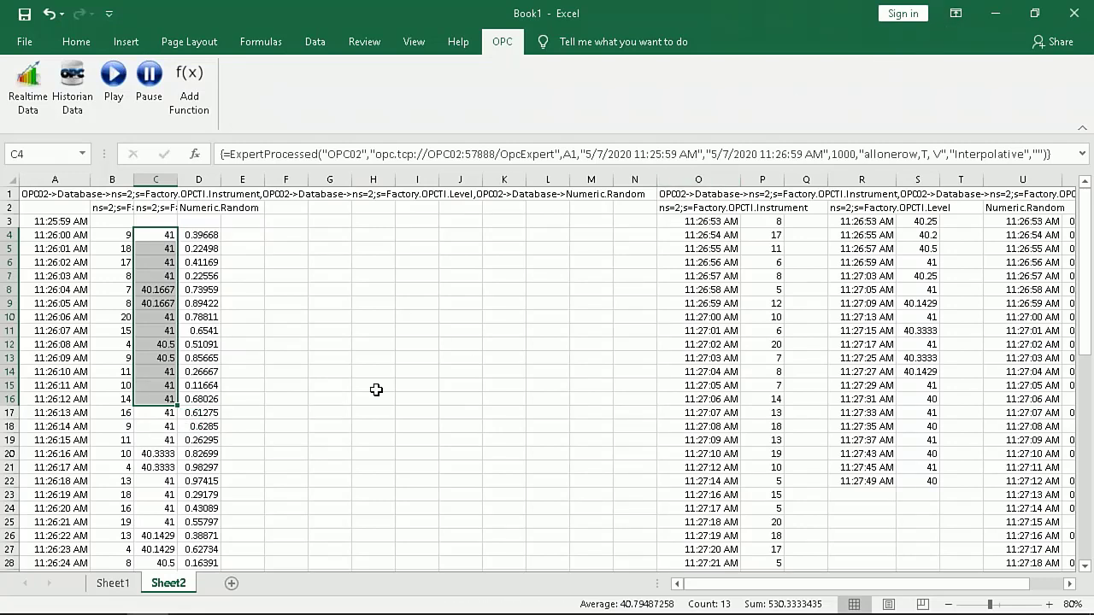
Return to Sheet1, and minimise the workbook and the OPC02 remote desktop session
click(112, 583)
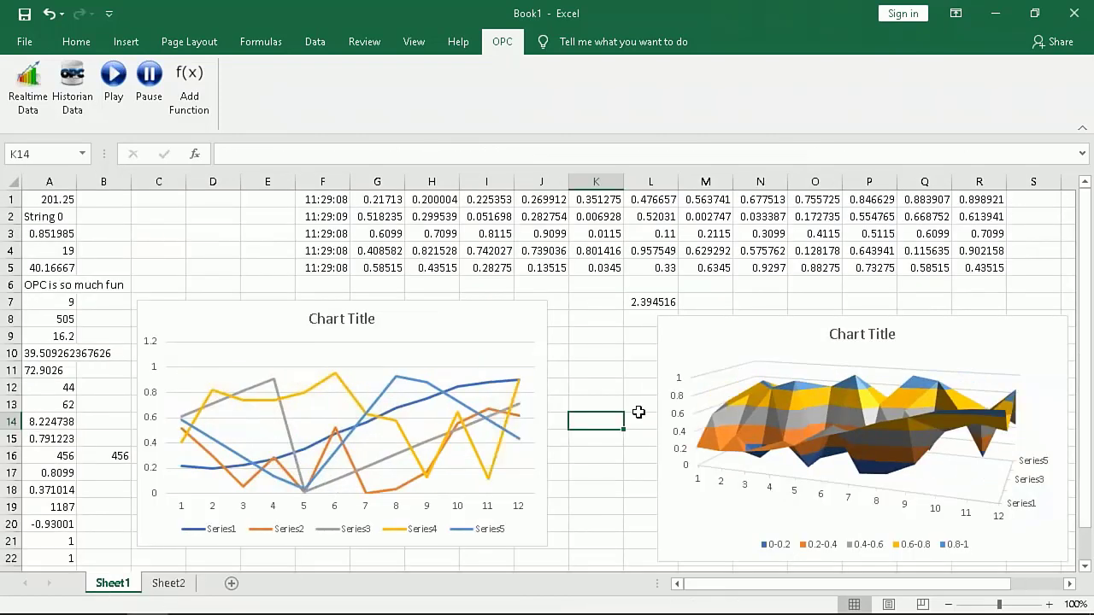
click(993, 14)
mouse_move(724, 8)
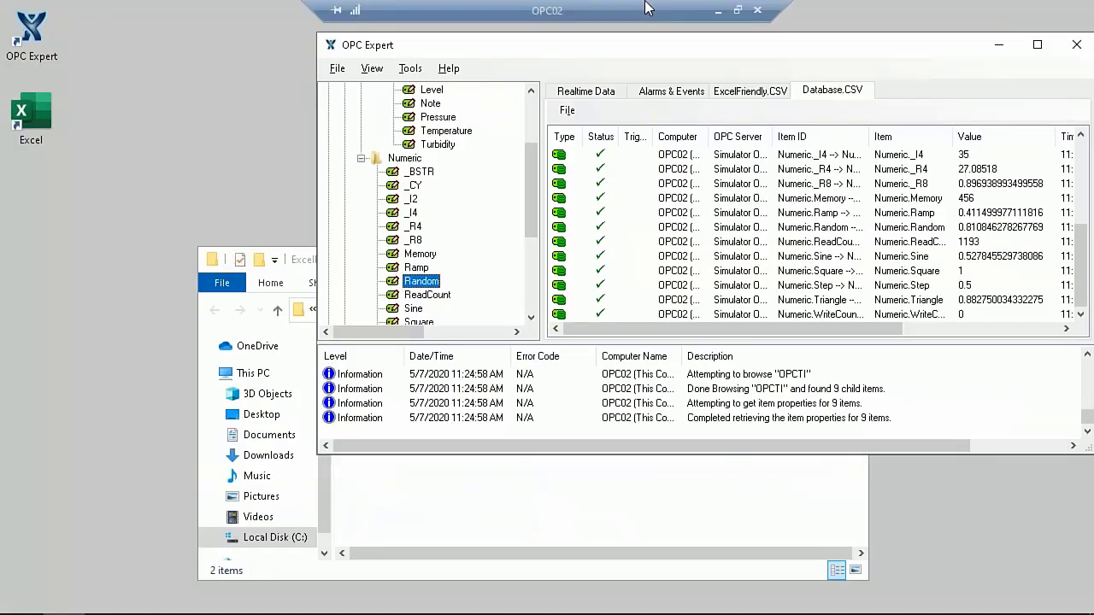
click(722, 10)
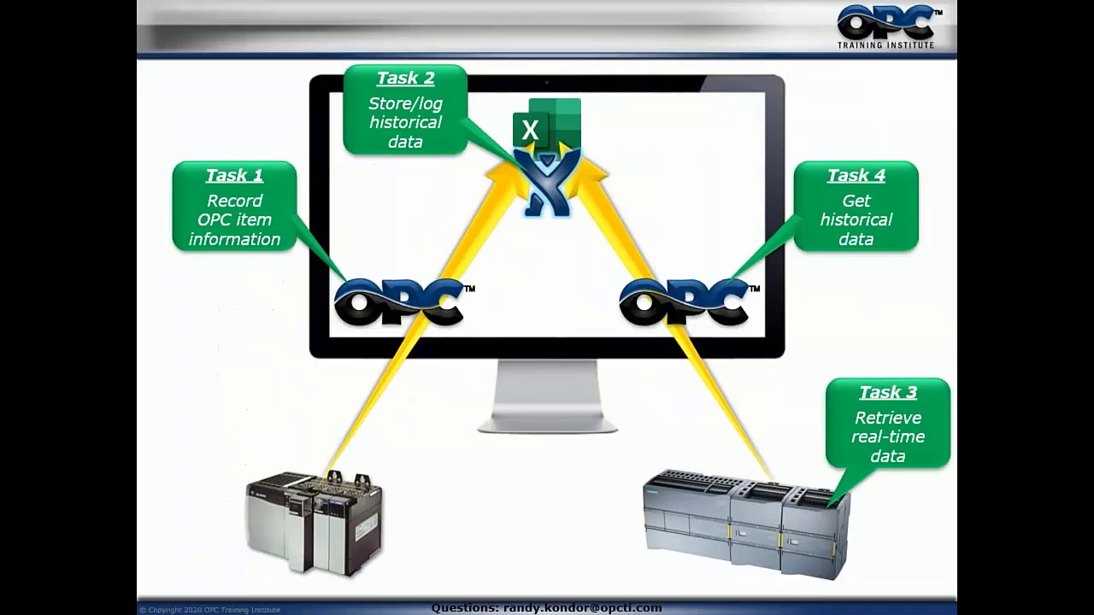
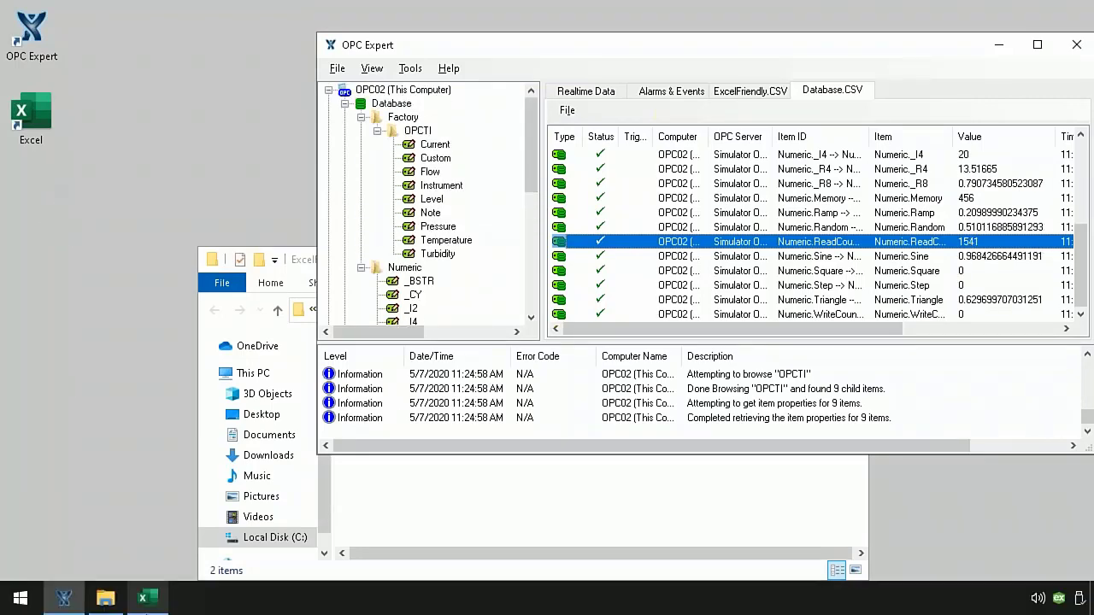
Switch to Excel and write 555 to the Numeric.Memory item through its linked cell B16
click(147, 601)
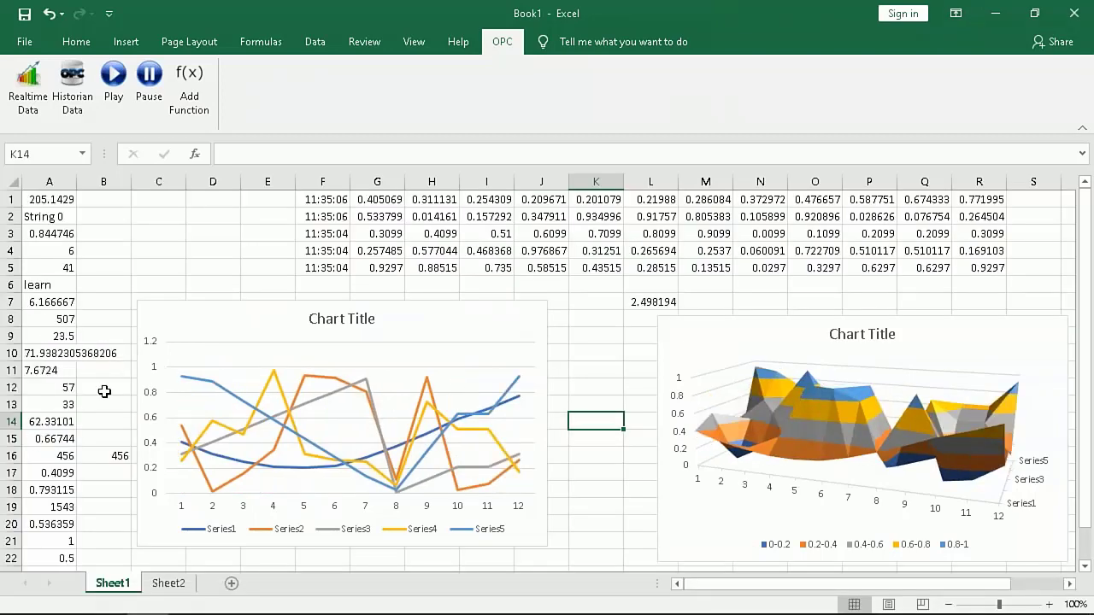
click(64, 457)
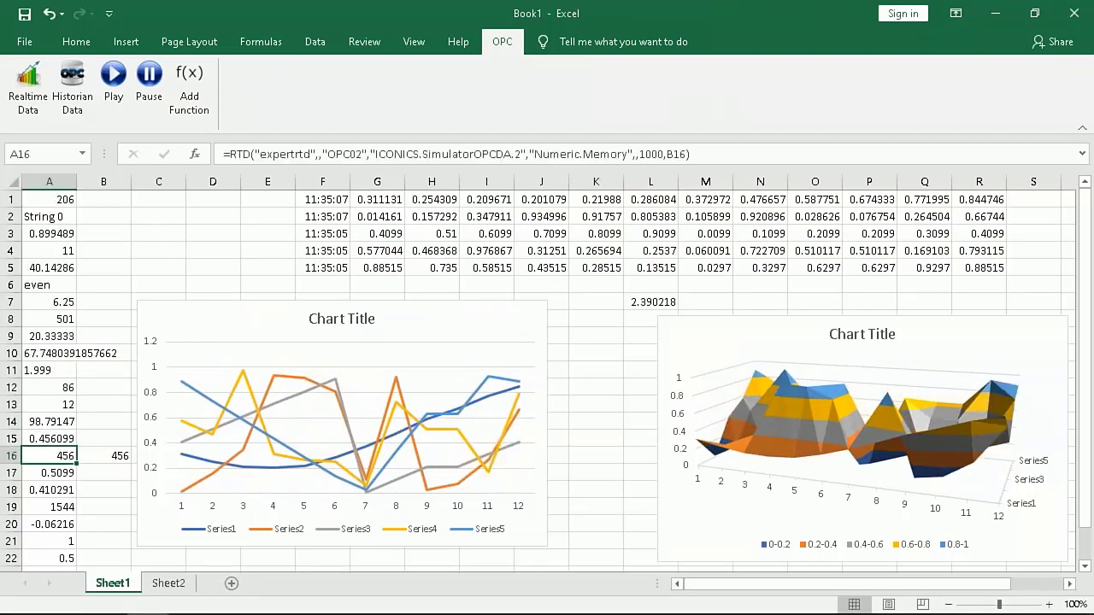
click(104, 457)
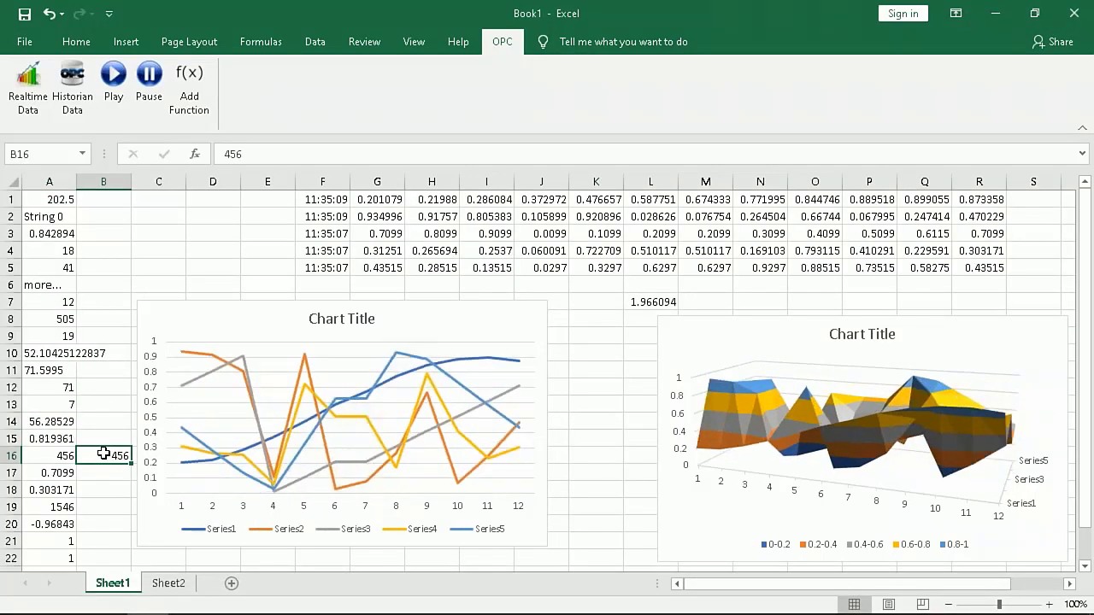
text(555)
key(Return)
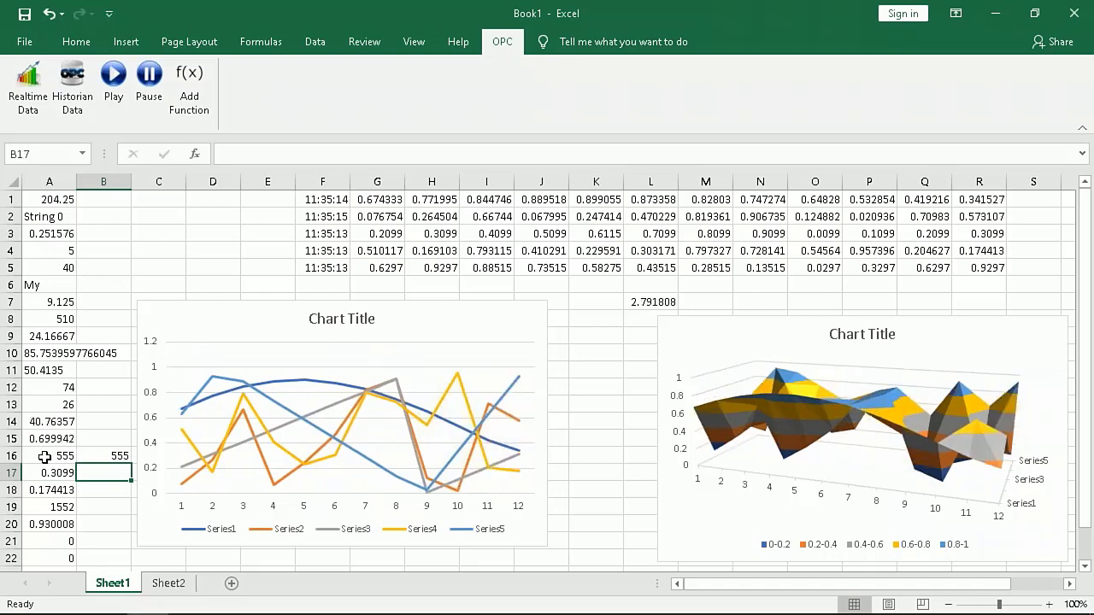
Switch to OPC Expert to check the Numeric.Memory value, and collapse the Database branch in the server tree
click(994, 13)
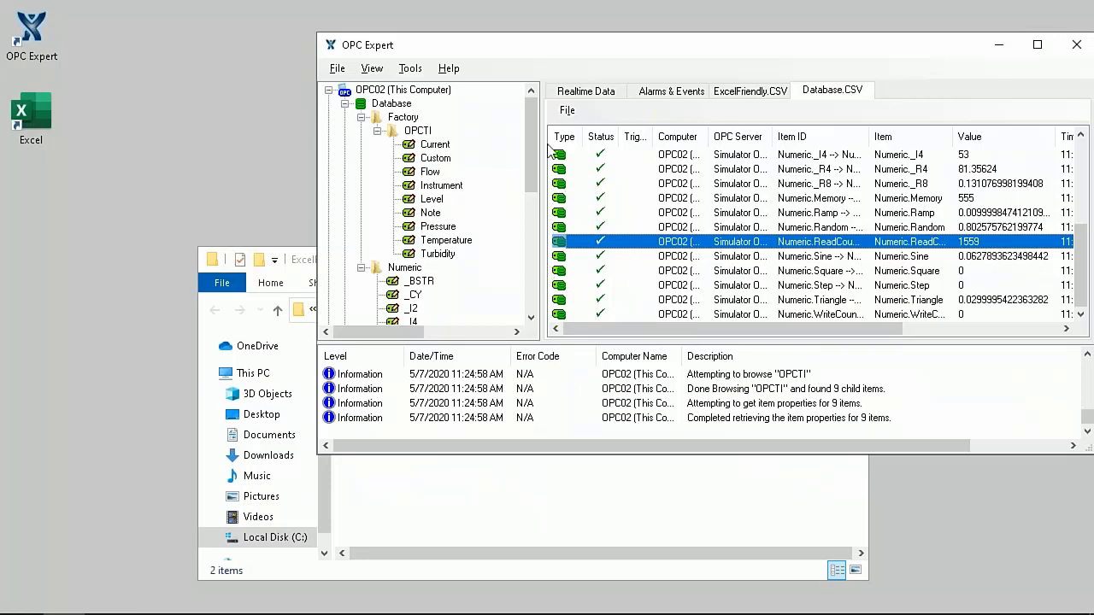
click(344, 103)
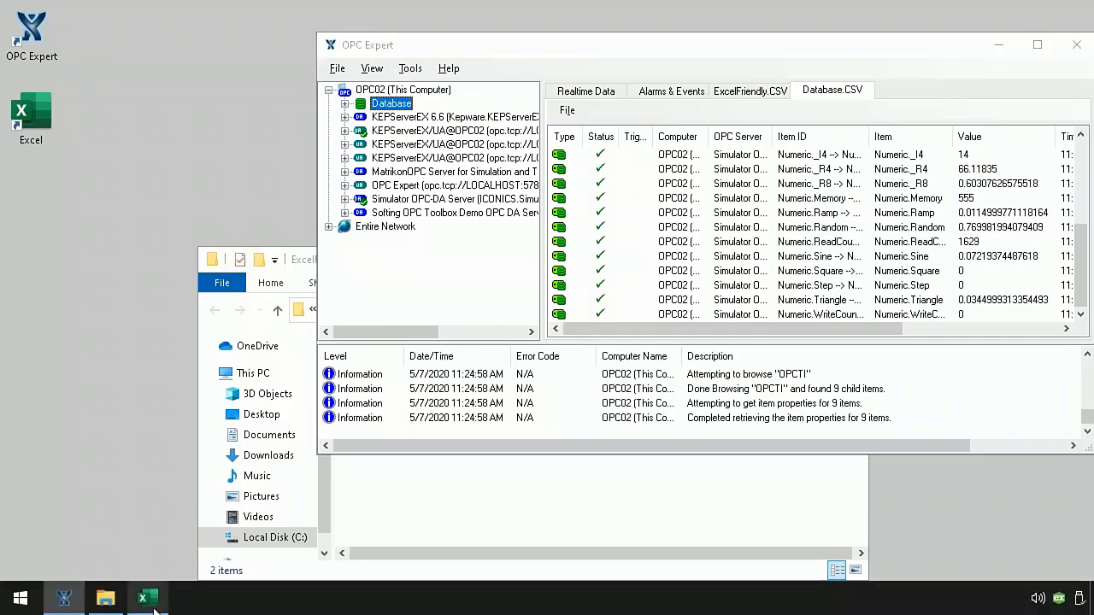
Switch back to Excel and inspect the RTD formulas in cells H4, A8 and A14, including the update rate argument
click(151, 598)
click(427, 251)
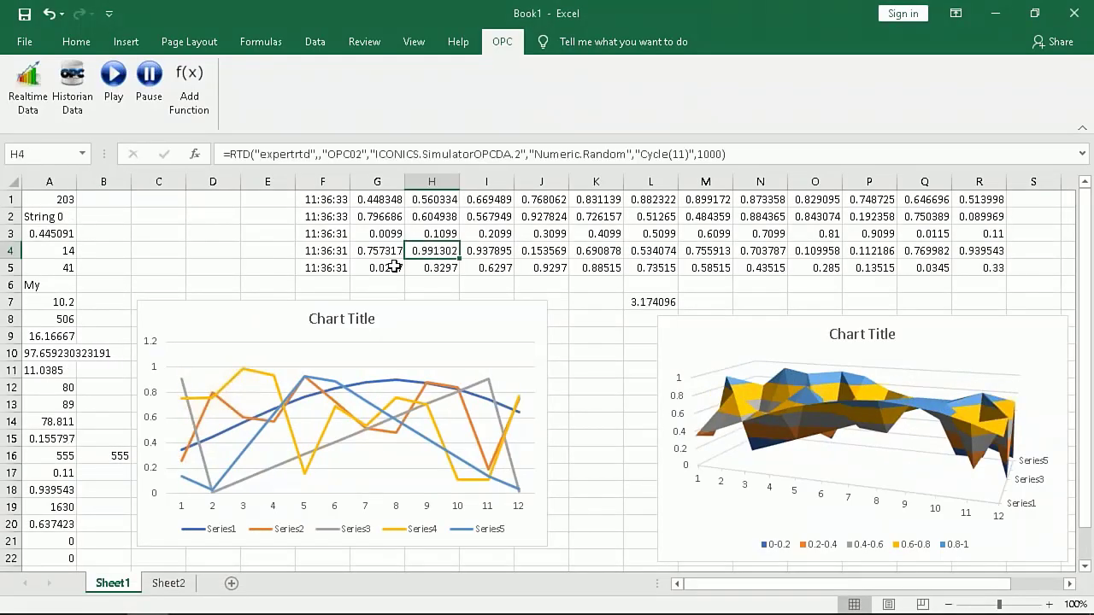
click(60, 323)
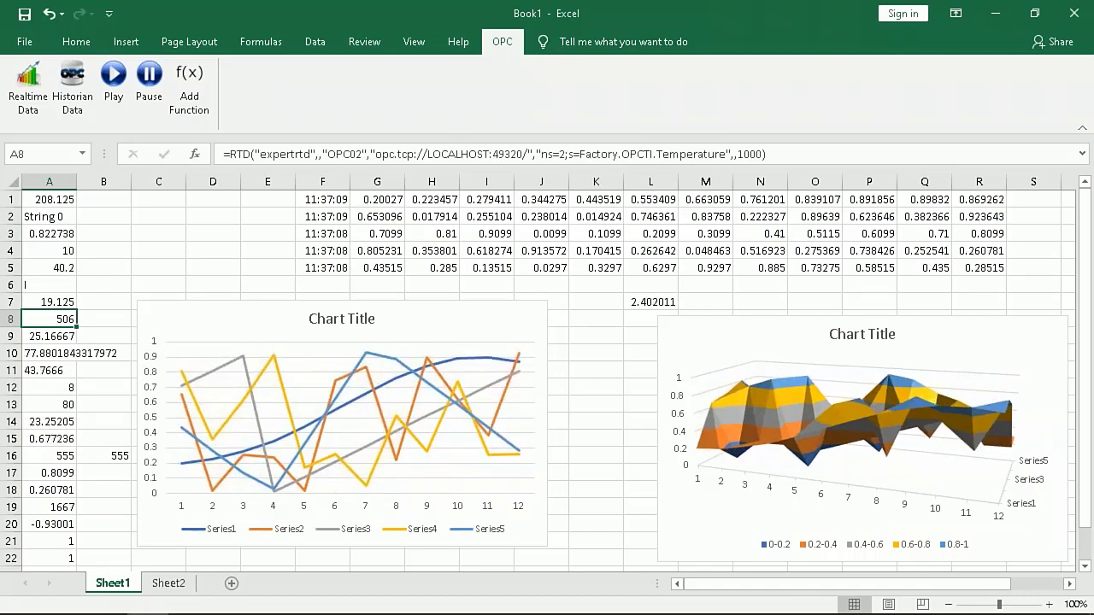
click(51, 422)
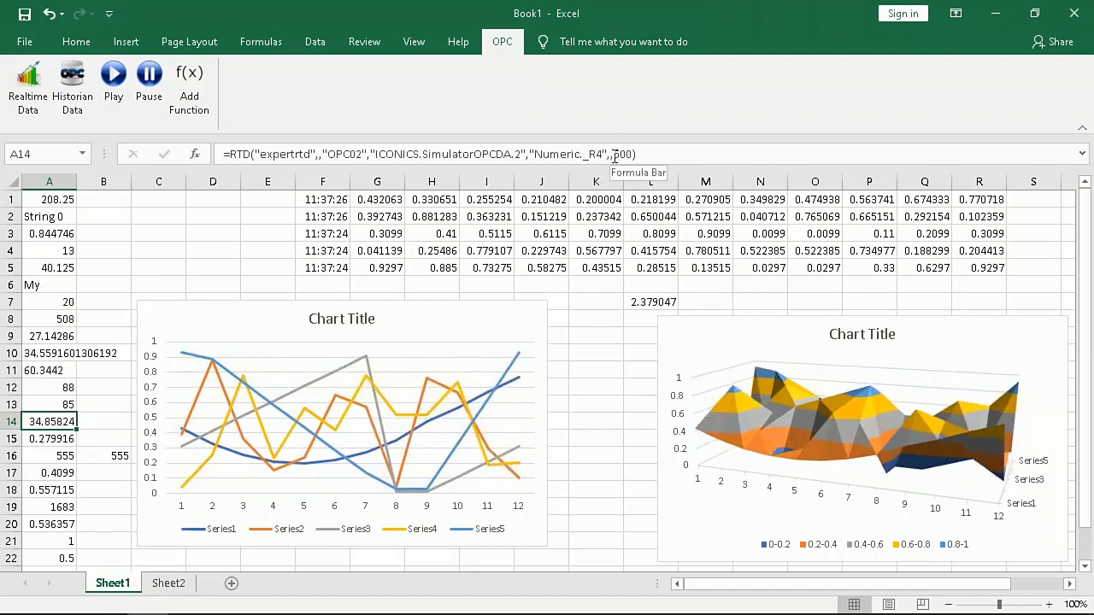
drag(614, 155, 628, 155)
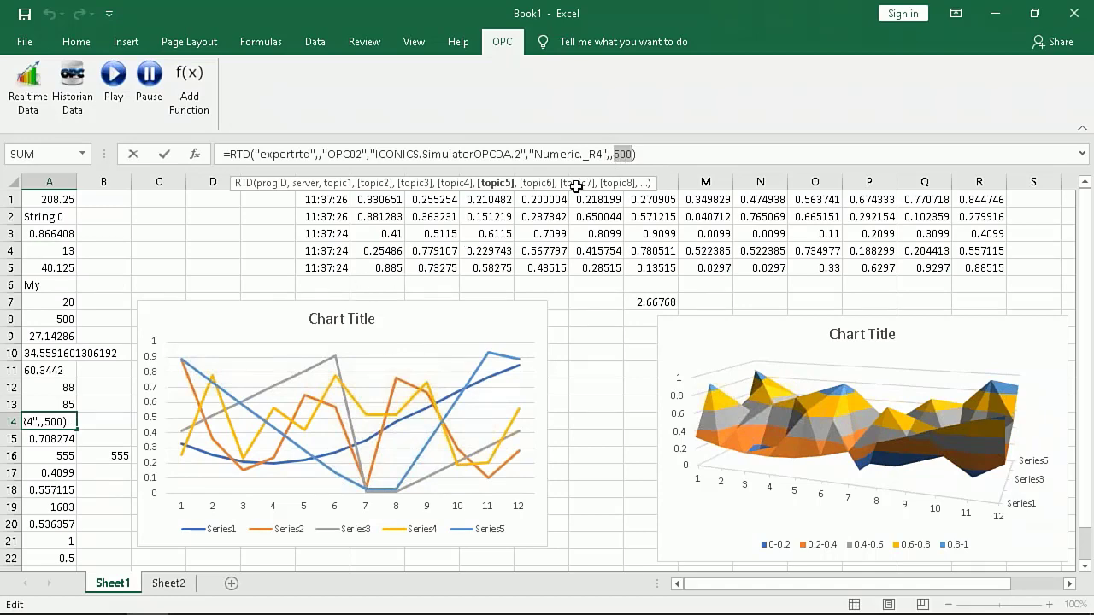
click(80, 369)
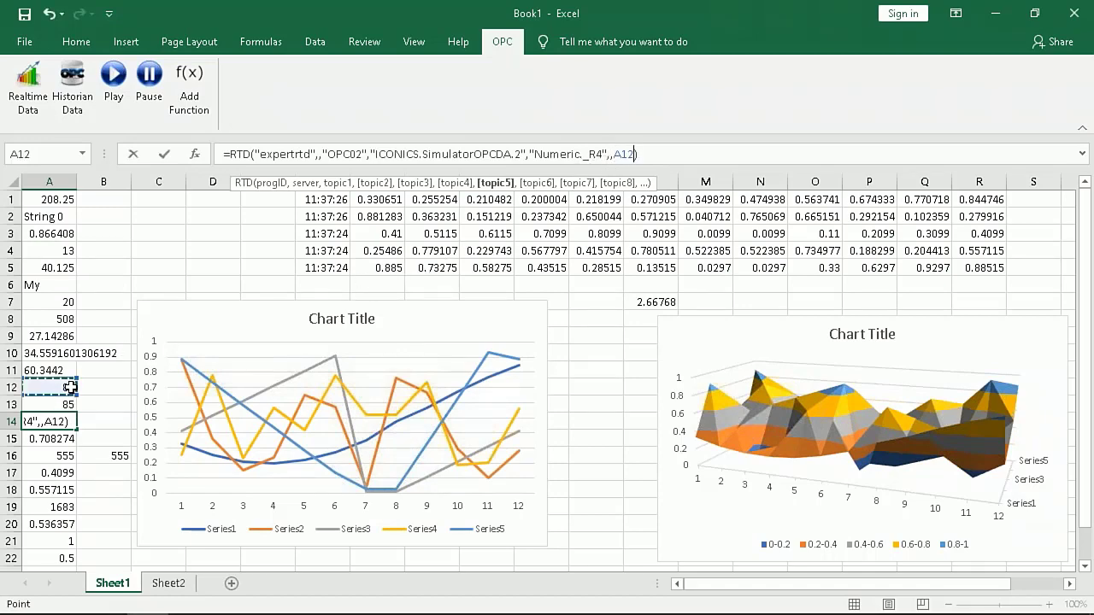
key(Escape)
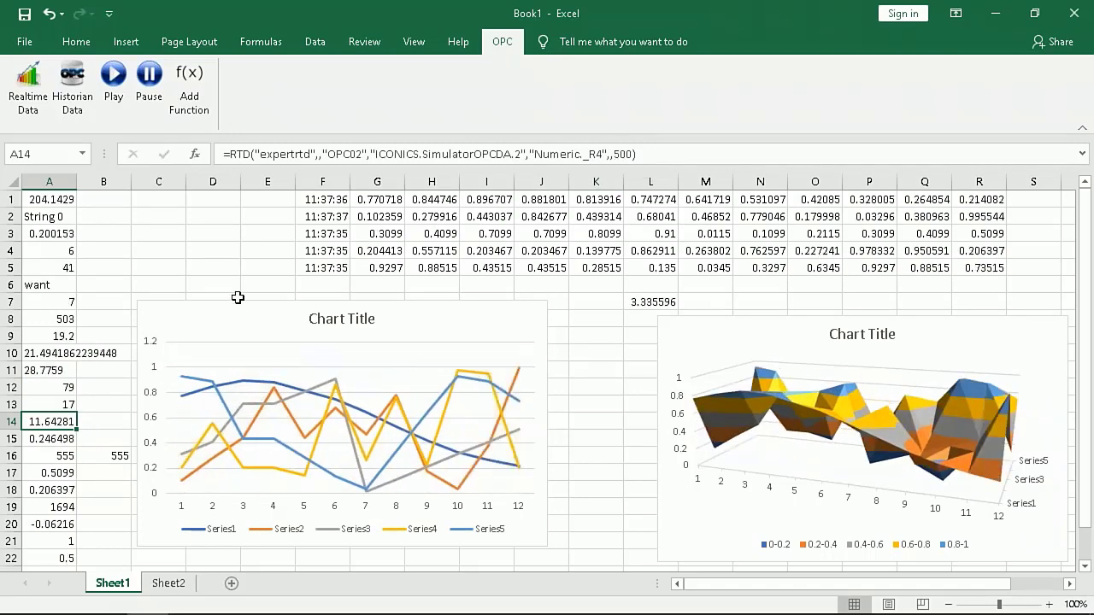
Inspect the RTD formulas of the Numeric._I2 item in A12 and the Numeric.Memory item in A16
click(64, 387)
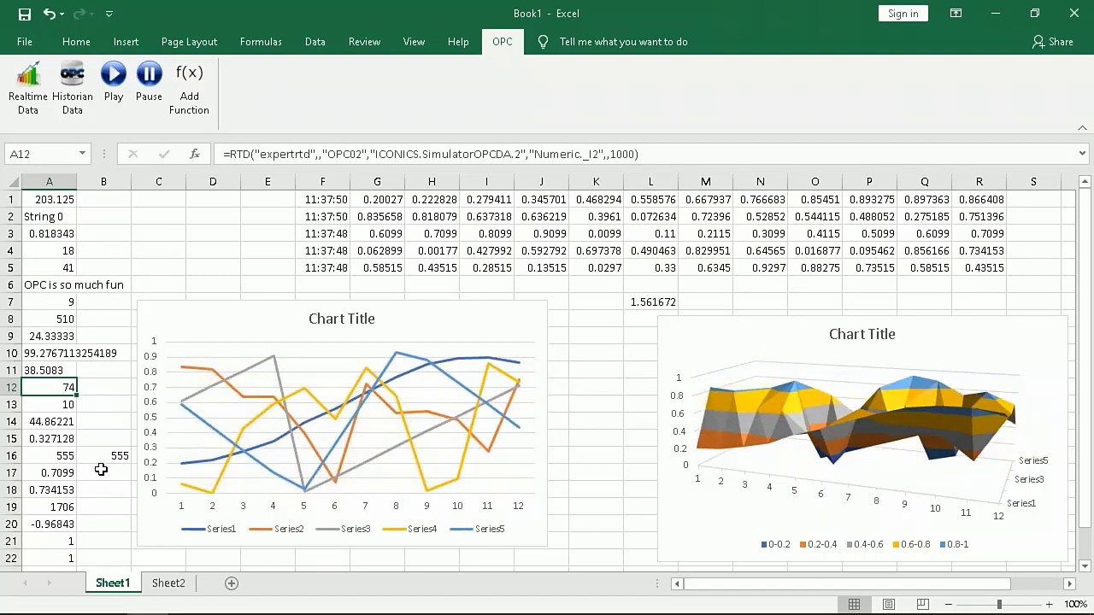
click(48, 459)
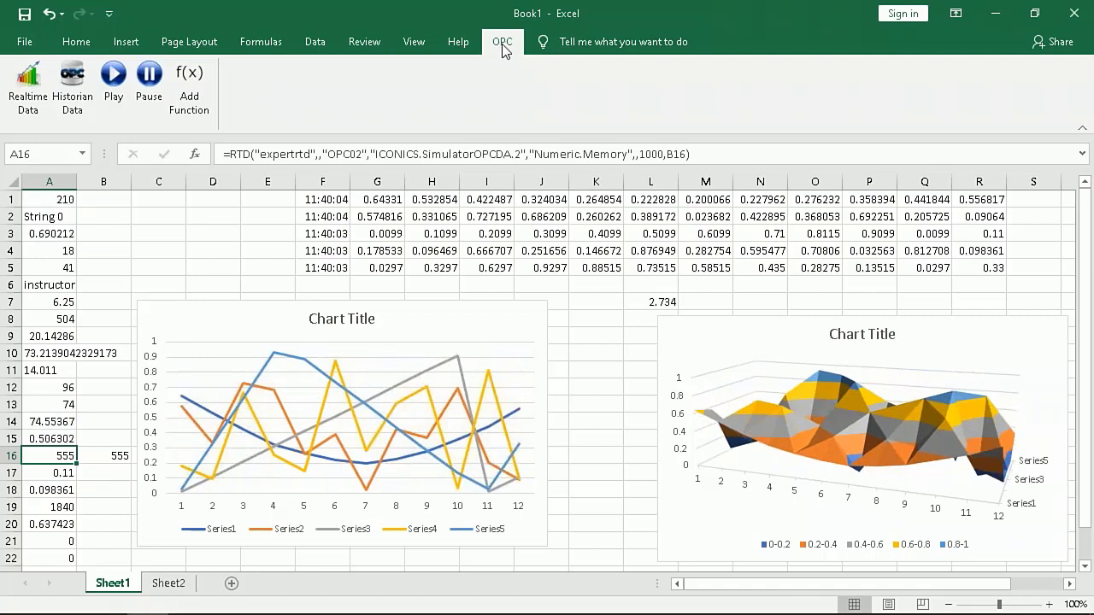
Close the Book1 workbook without saving its changes
click(1072, 15)
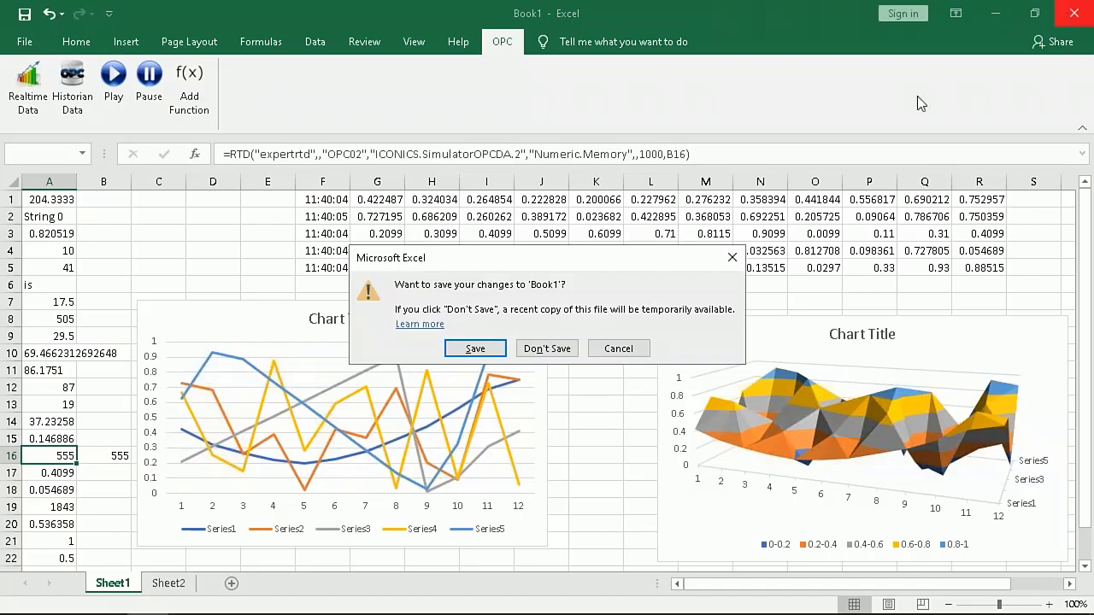
click(549, 349)
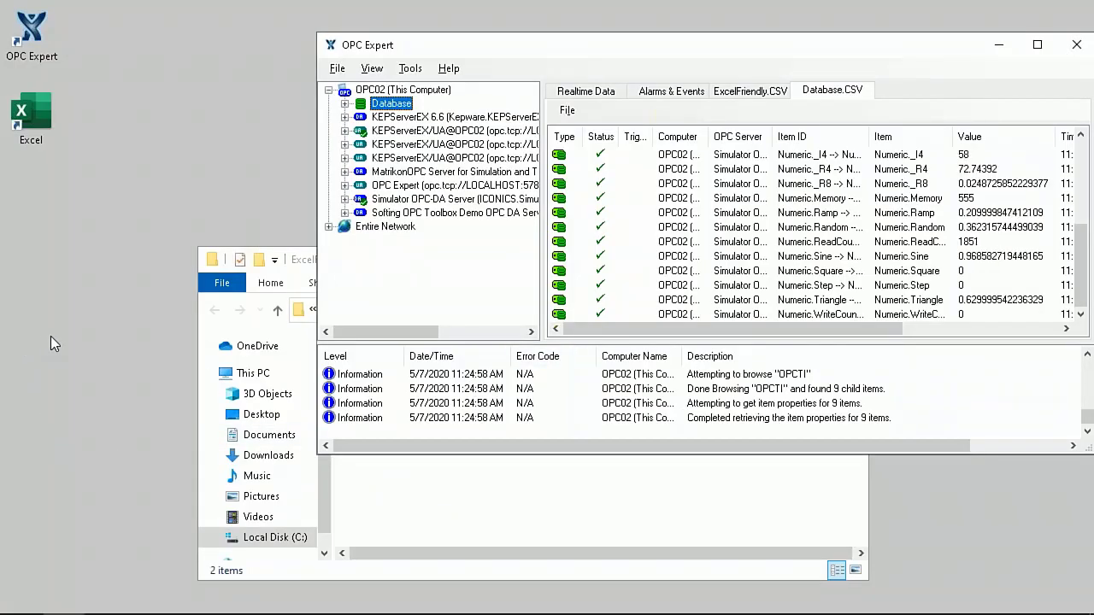
Start Excel with a blank workbook to view the available OPC add-in commands, and close it again
click(57, 182)
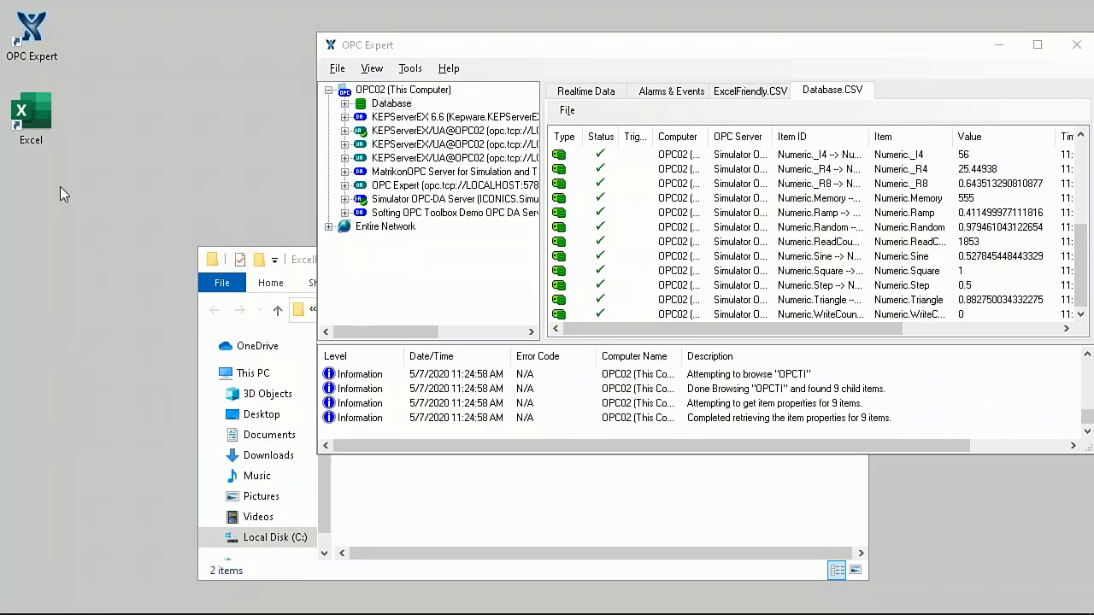
click(35, 118)
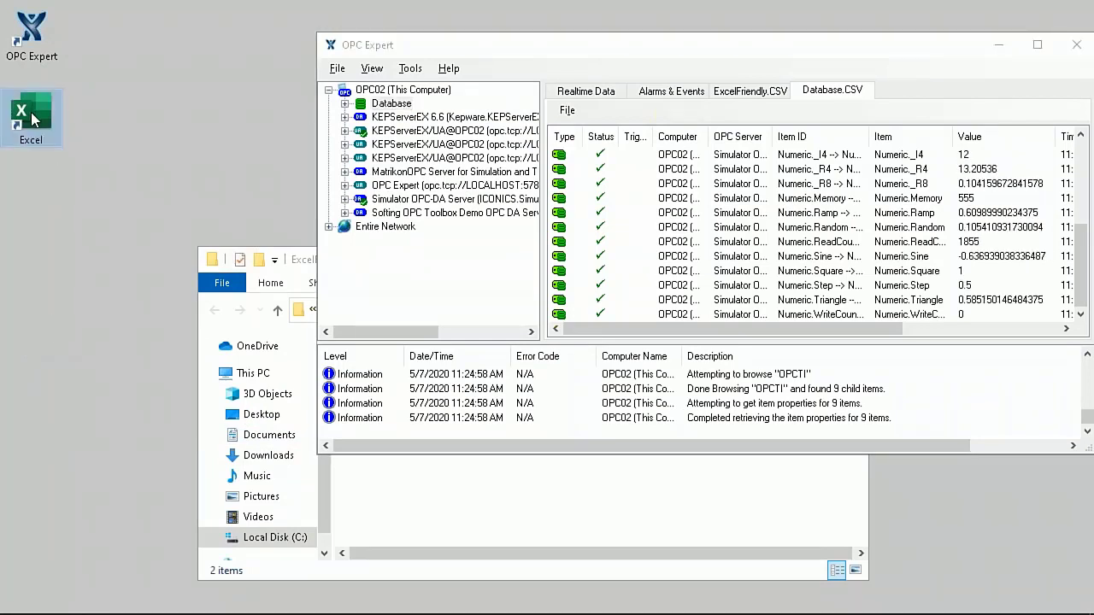
double_click(34, 118)
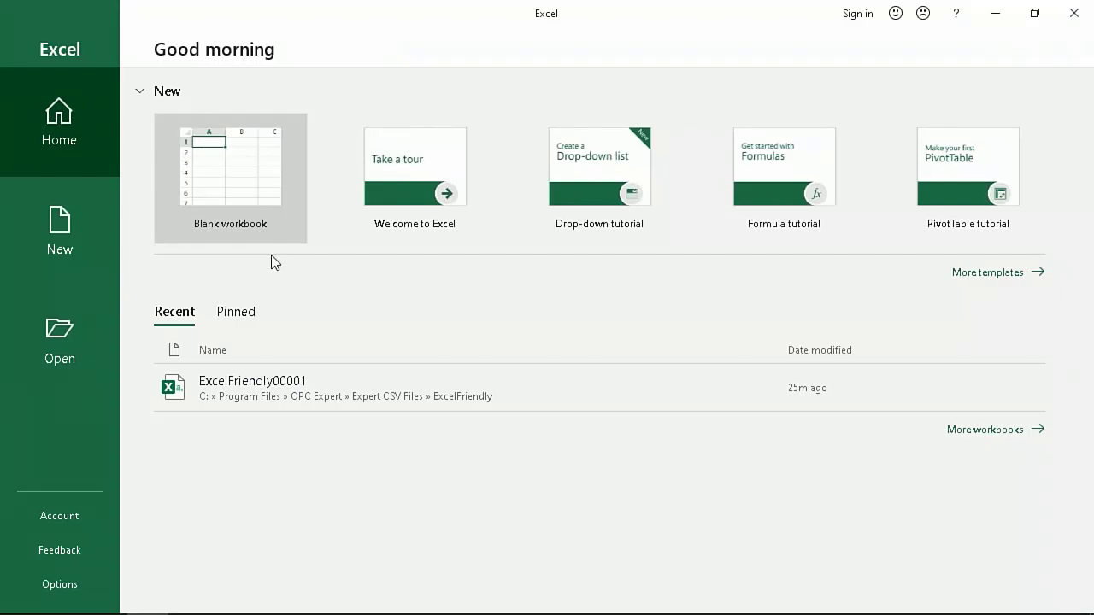
click(242, 197)
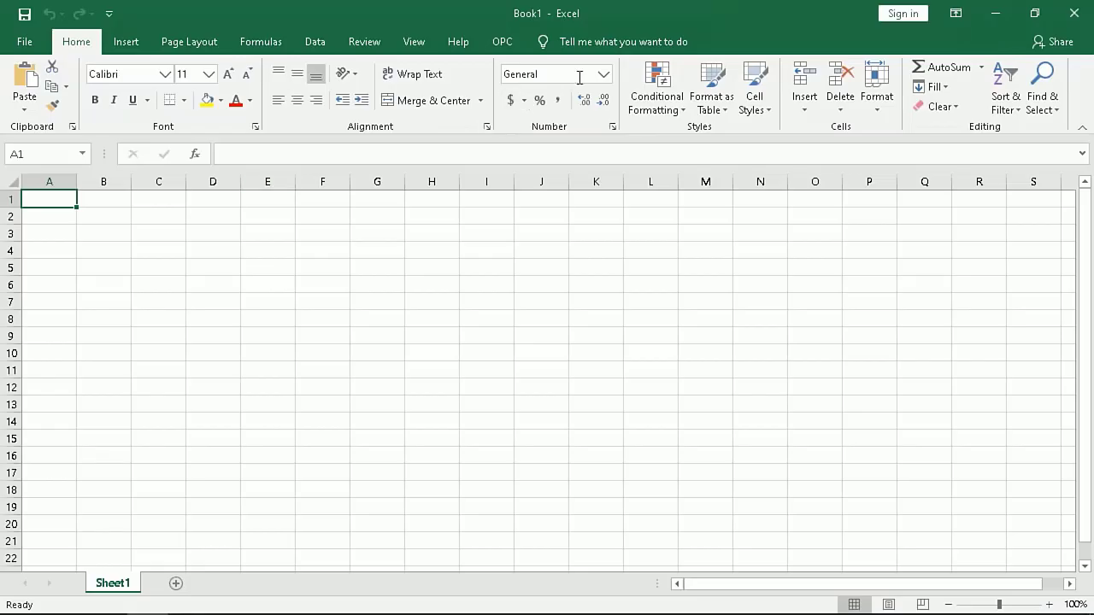
click(502, 43)
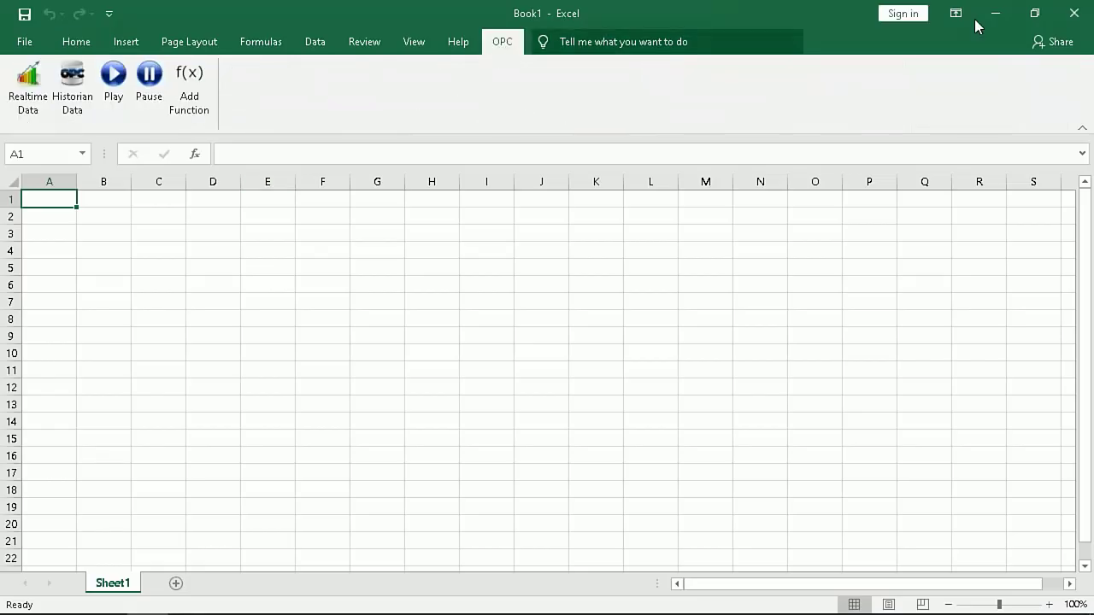
click(1072, 12)
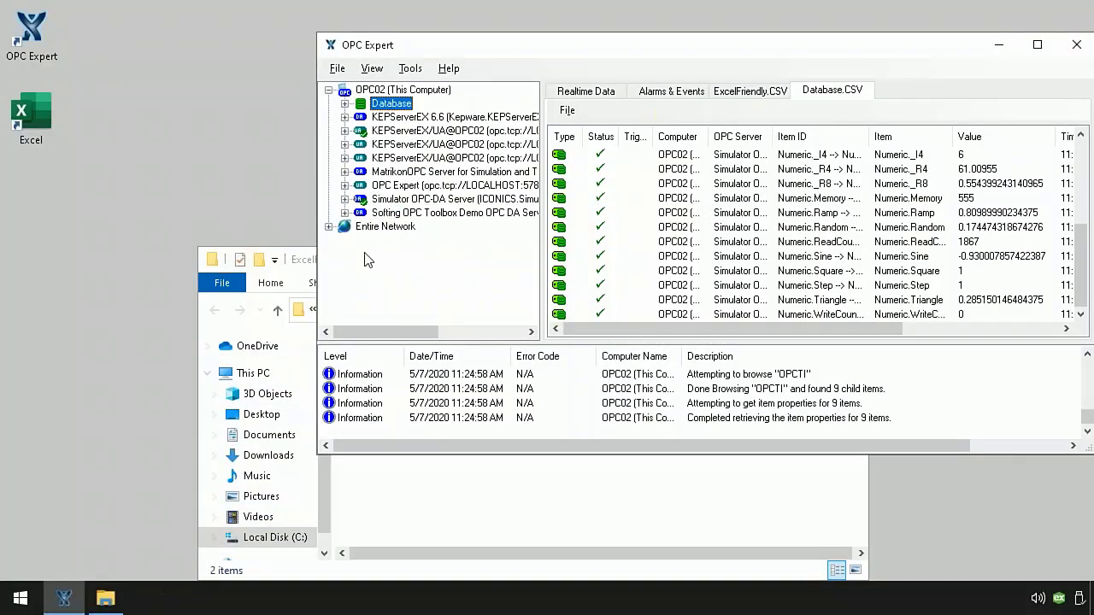
Disable the Excel features in OPC Expert's general options and apply the change
click(409, 70)
click(443, 219)
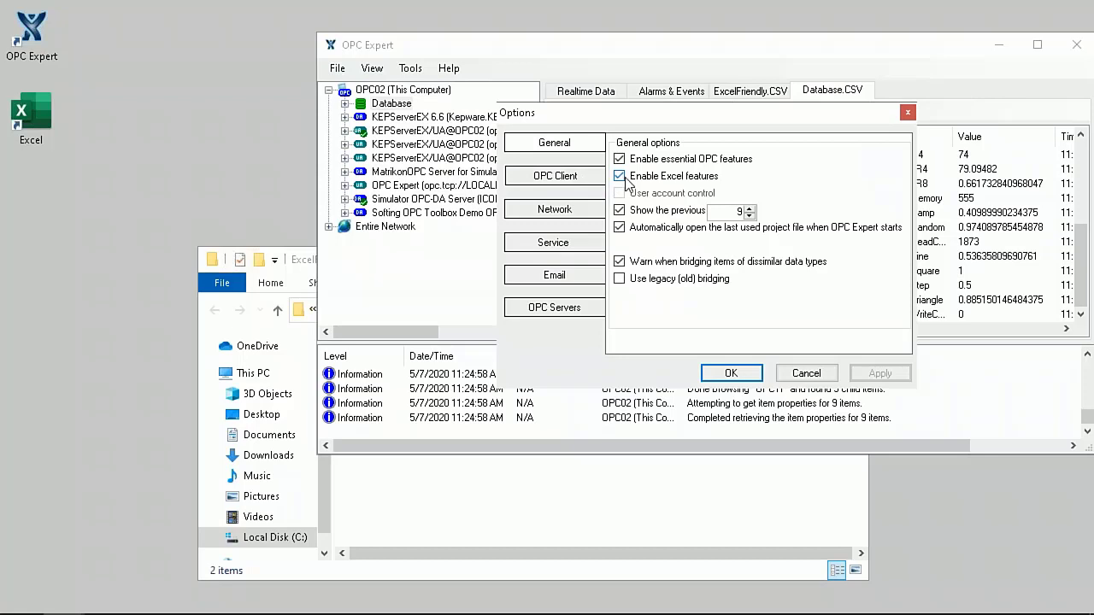
click(619, 176)
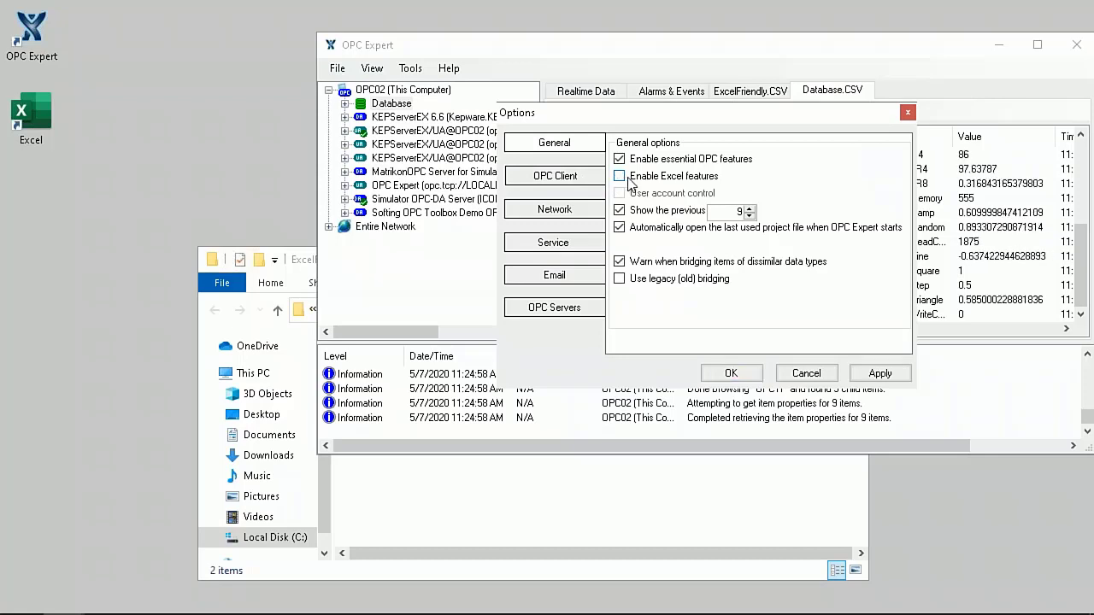
click(880, 374)
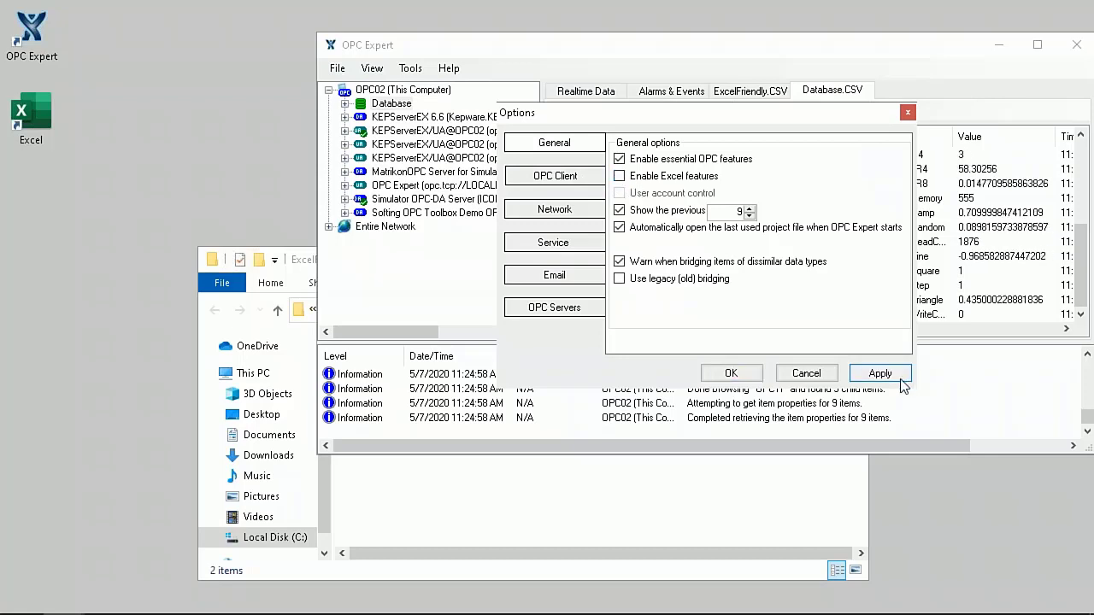
Close the options dialog and show the items of the ExcelFriendly.CSV archive, selecting Numeric.Sine
click(732, 379)
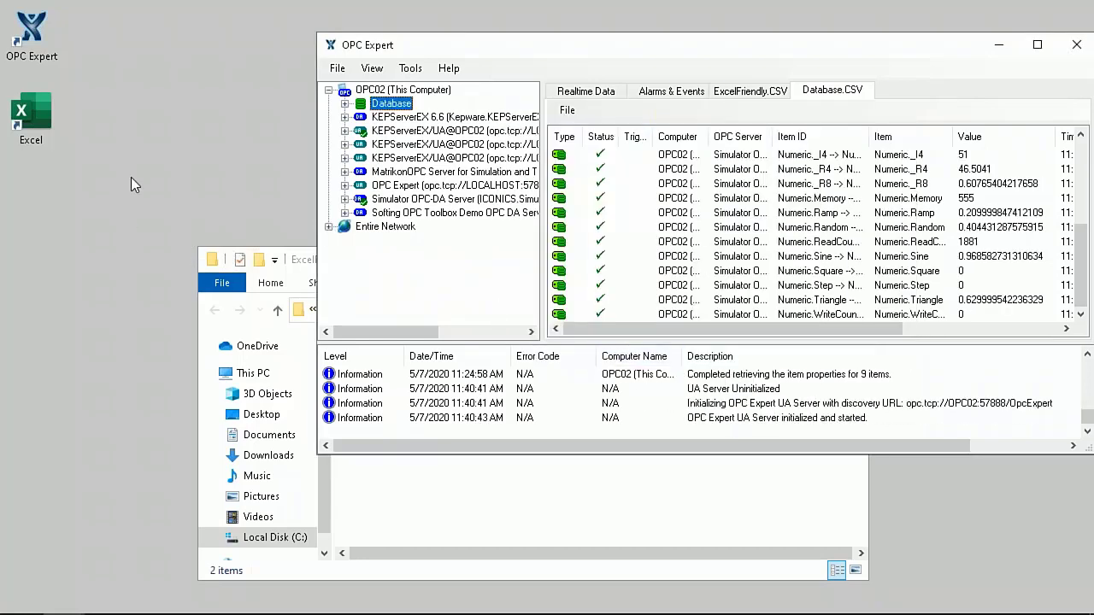
click(752, 93)
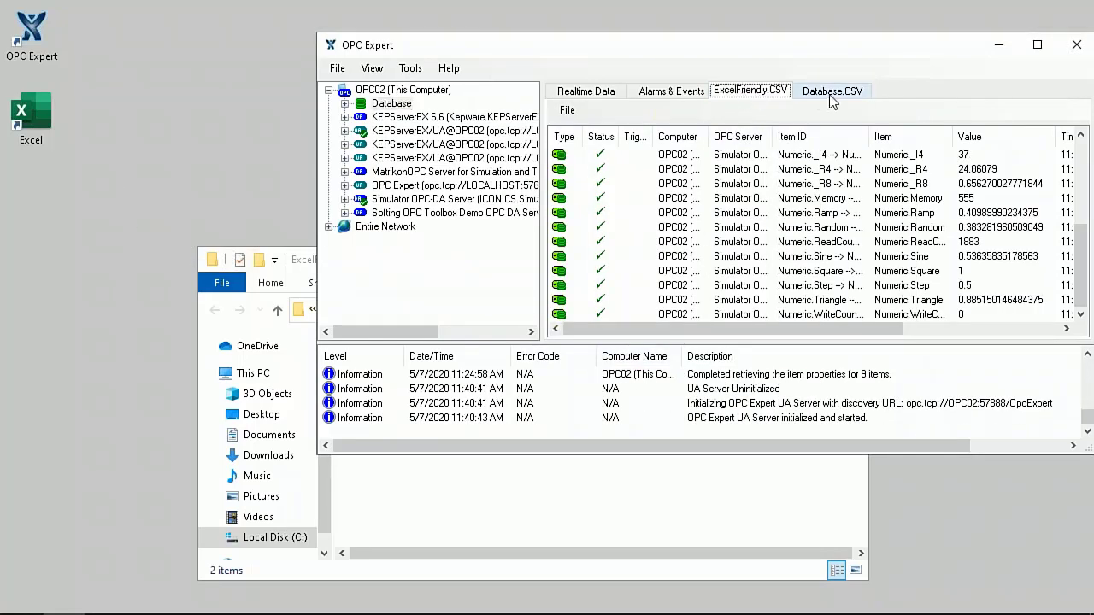
click(795, 258)
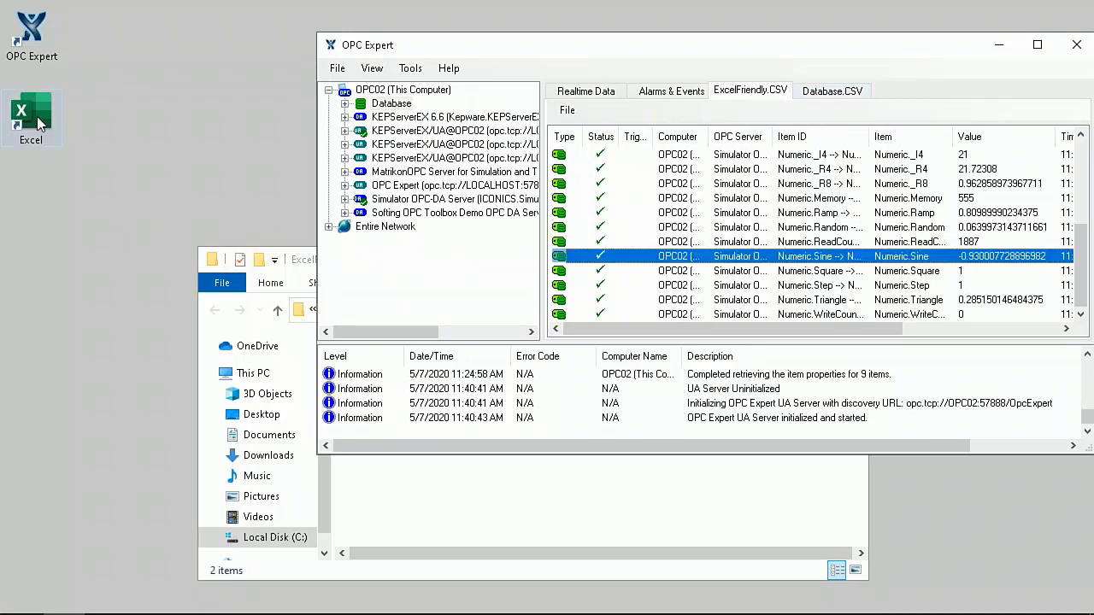
Start Excel with a blank workbook and shrink its window so that OPC Expert is visible beside it
click(38, 116)
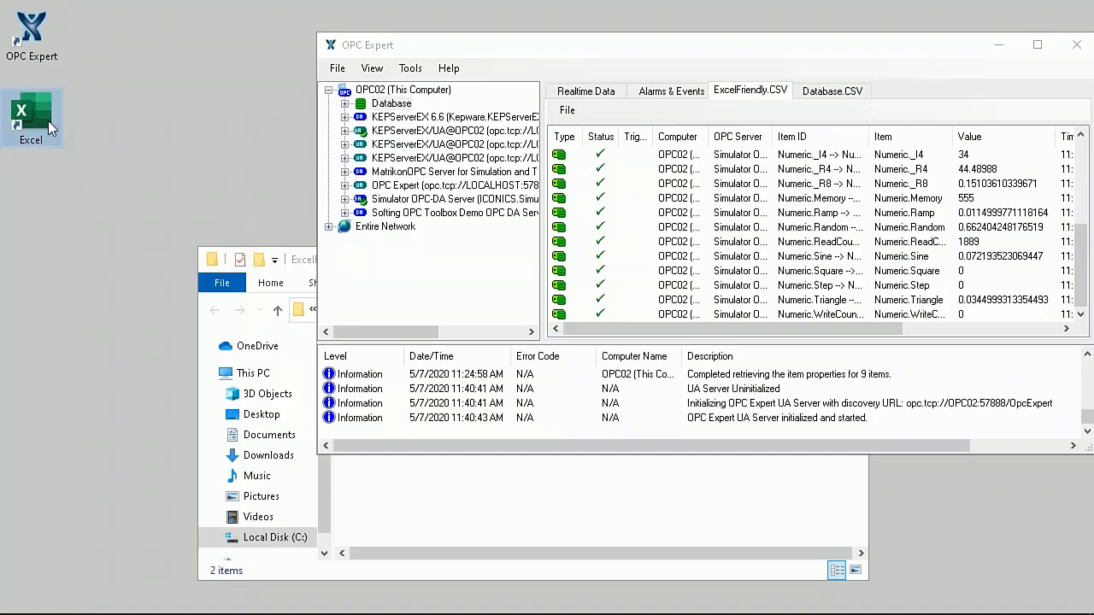
double_click(48, 121)
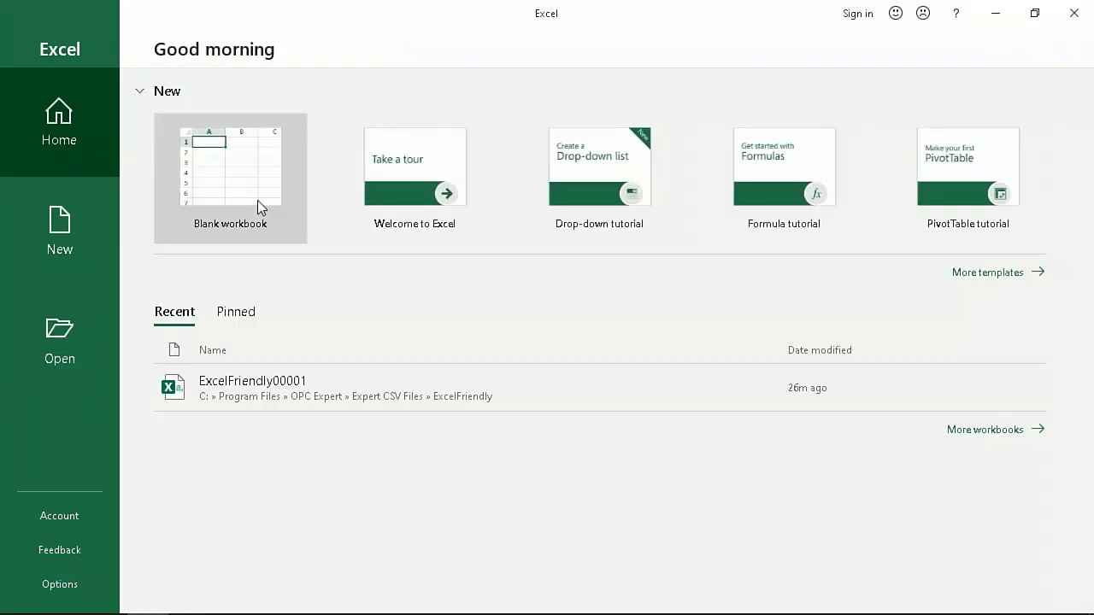
click(232, 191)
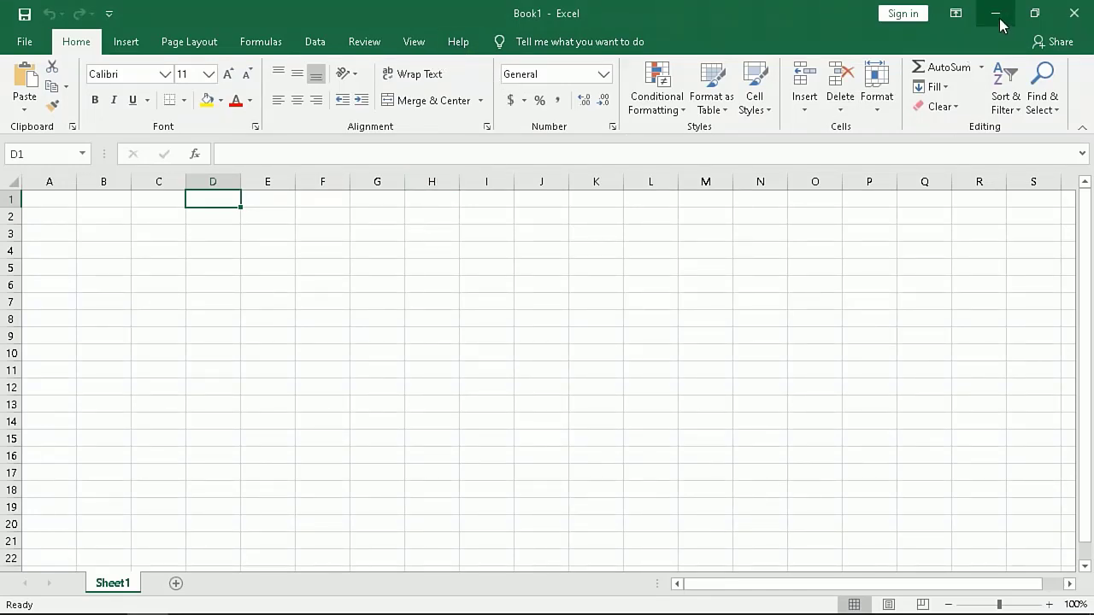
click(1034, 14)
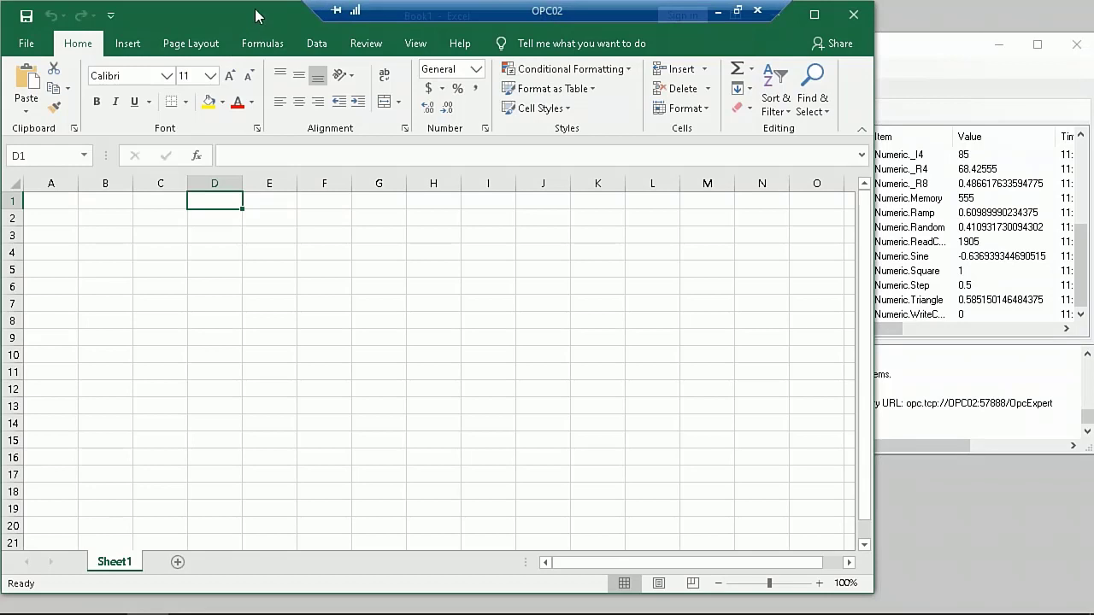
drag(261, 1, 262, 114)
Open the folder of the ExcelFriendly.CSV archive from OPC Expert and load ExcelFriendly00001 into Excel as read-only
click(730, 90)
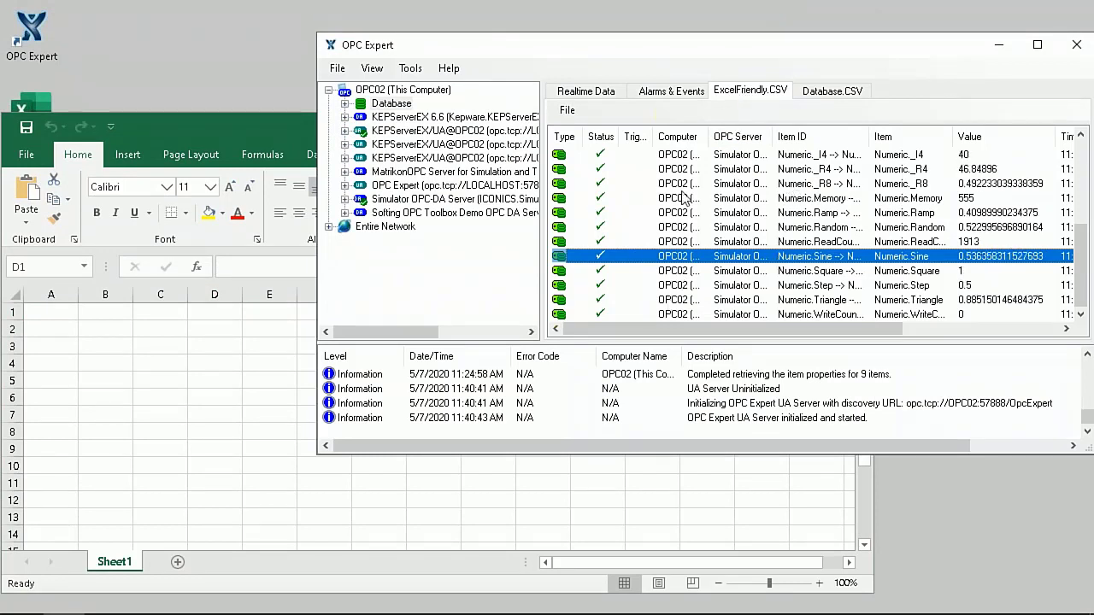
click(566, 109)
click(598, 190)
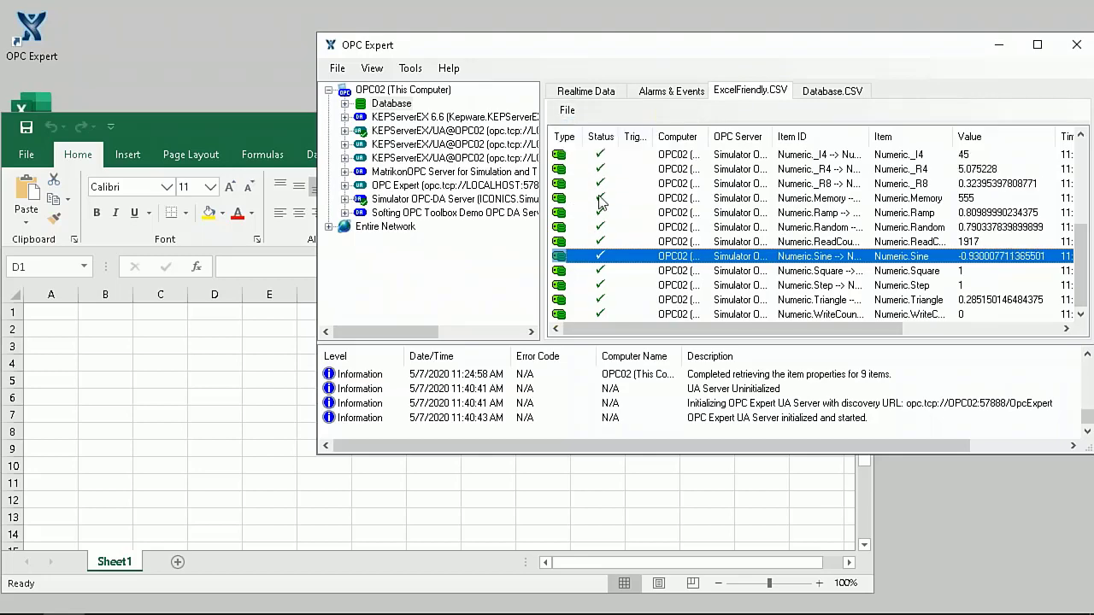
click(438, 410)
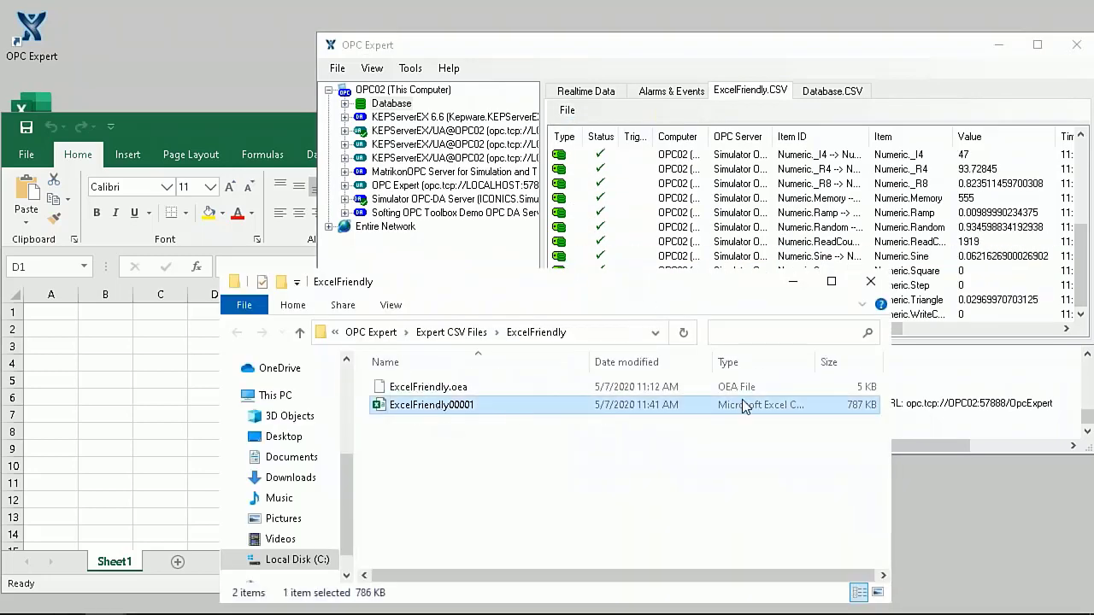
drag(540, 413, 143, 409)
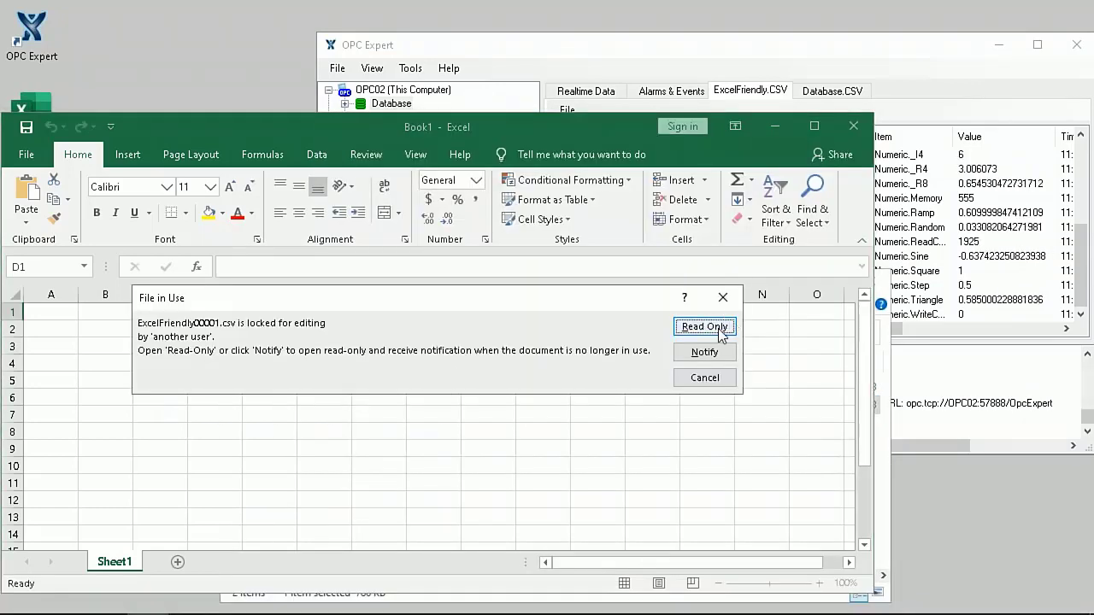
click(704, 327)
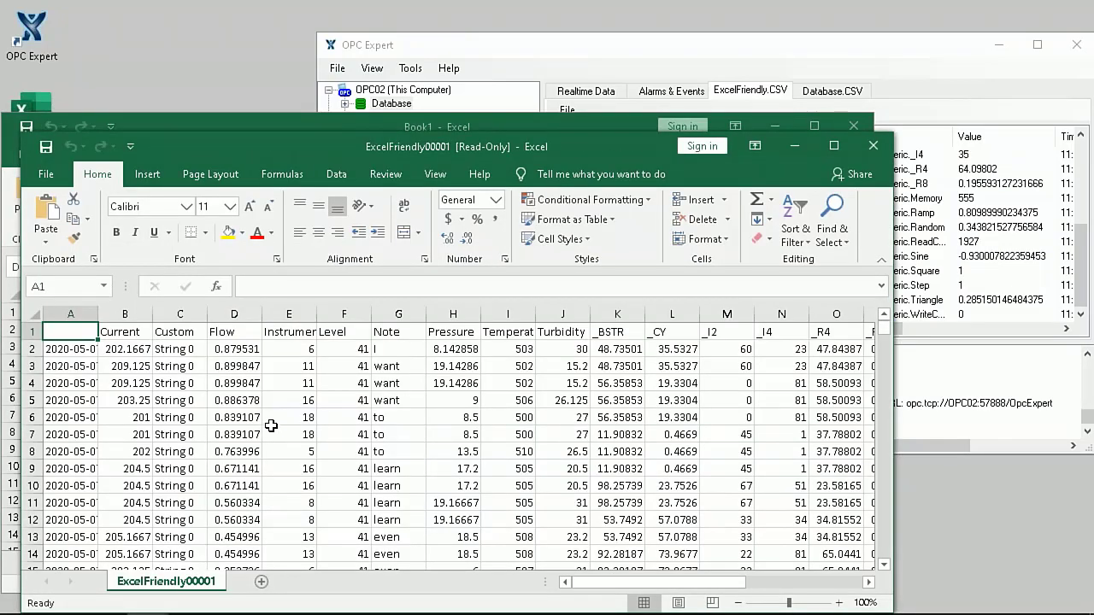
Widen column A of ExcelFriendly00001 to fit the full timestamps and go to the end of the data
scroll(270, 425, down, 13)
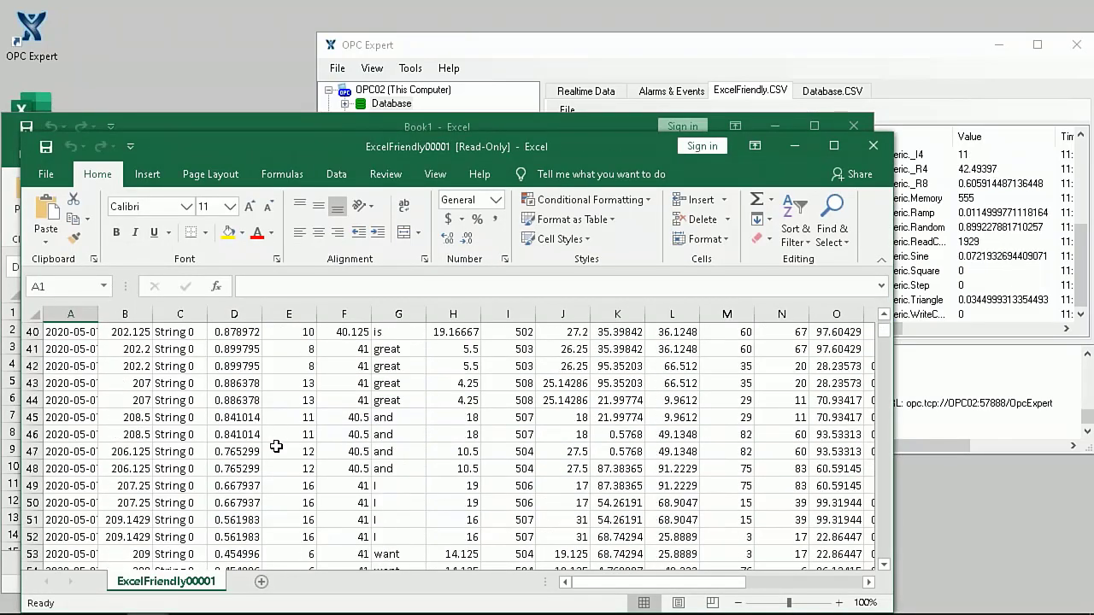
scroll(276, 446, down, 13)
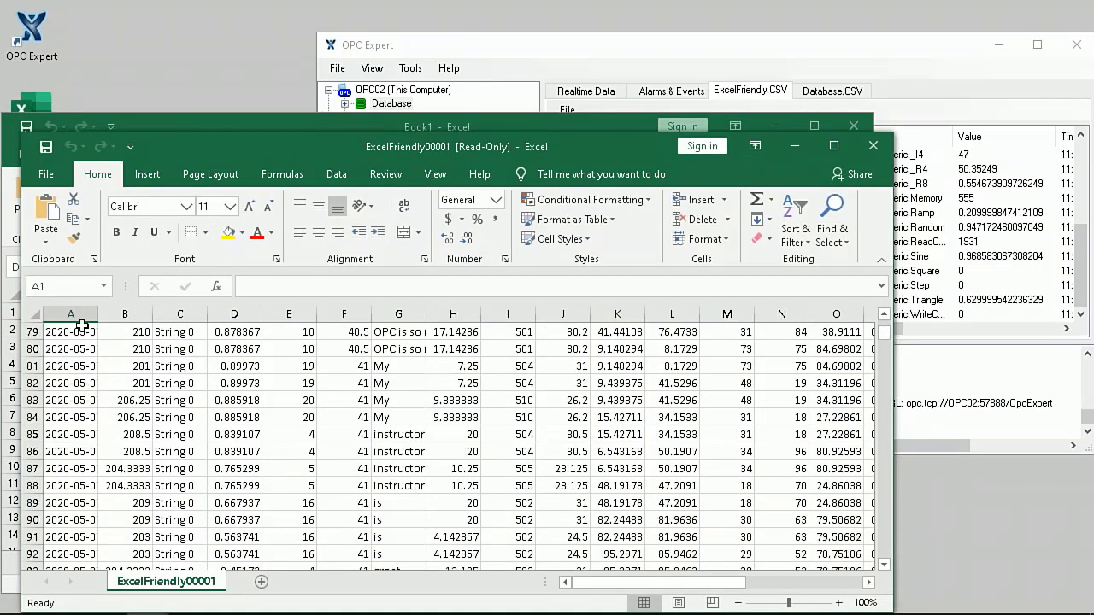
drag(98, 313, 202, 314)
click(121, 413)
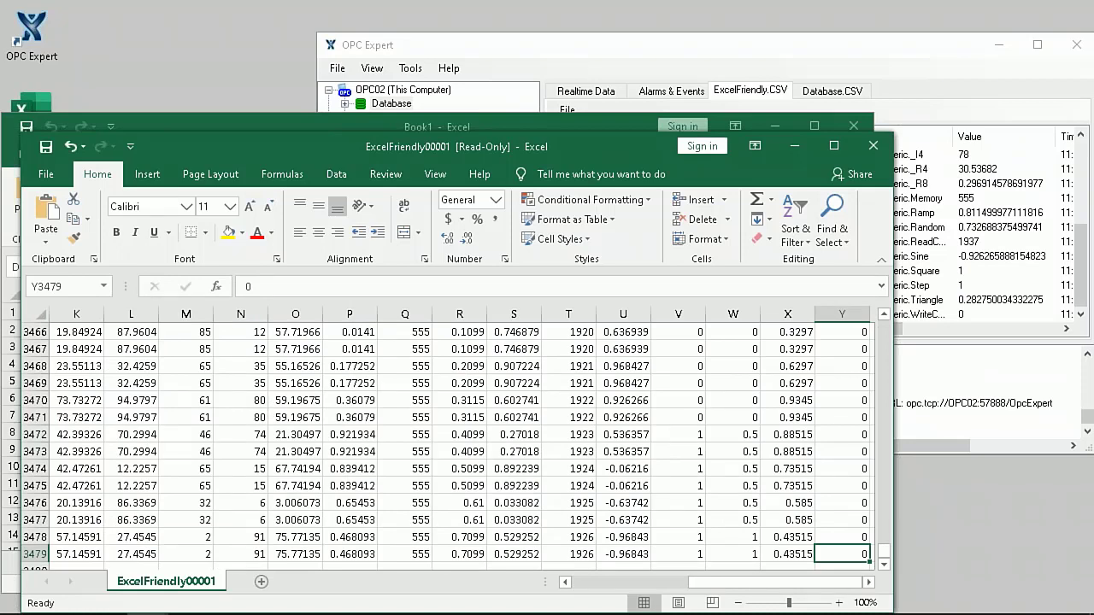
Examine the timestamps of the last records in column A, and return to the first rows to compare them
key(Home)
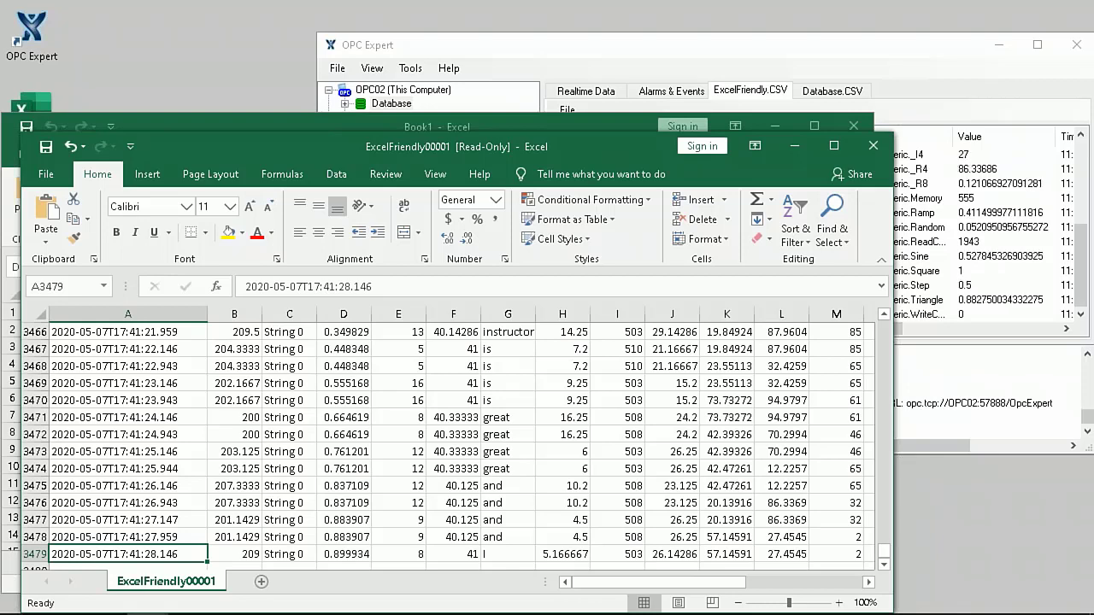
click(130, 432)
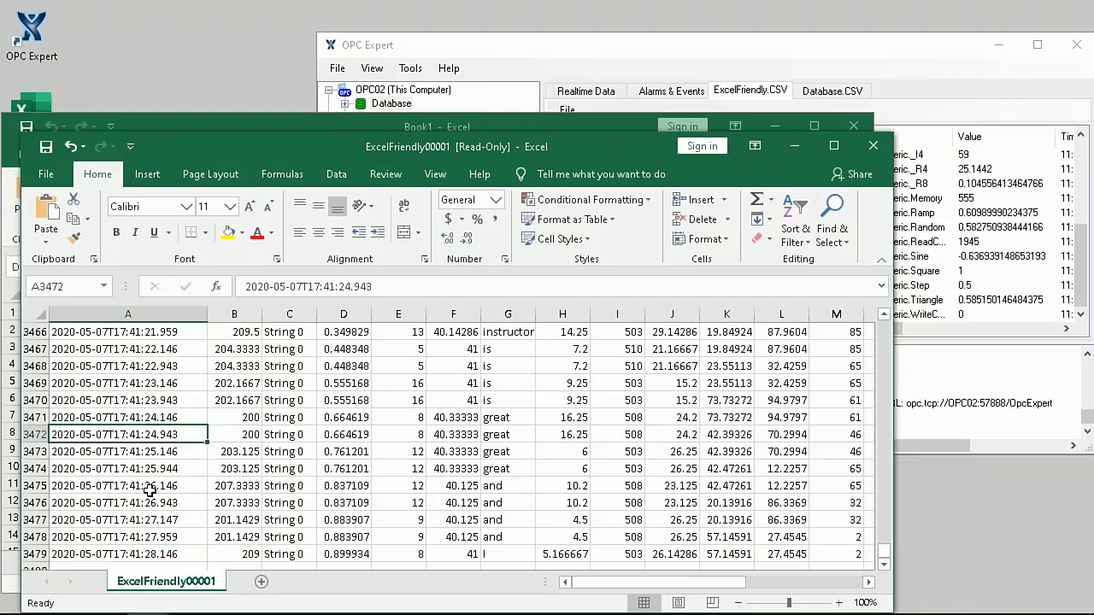
click(152, 502)
click(156, 537)
click(157, 552)
click(157, 504)
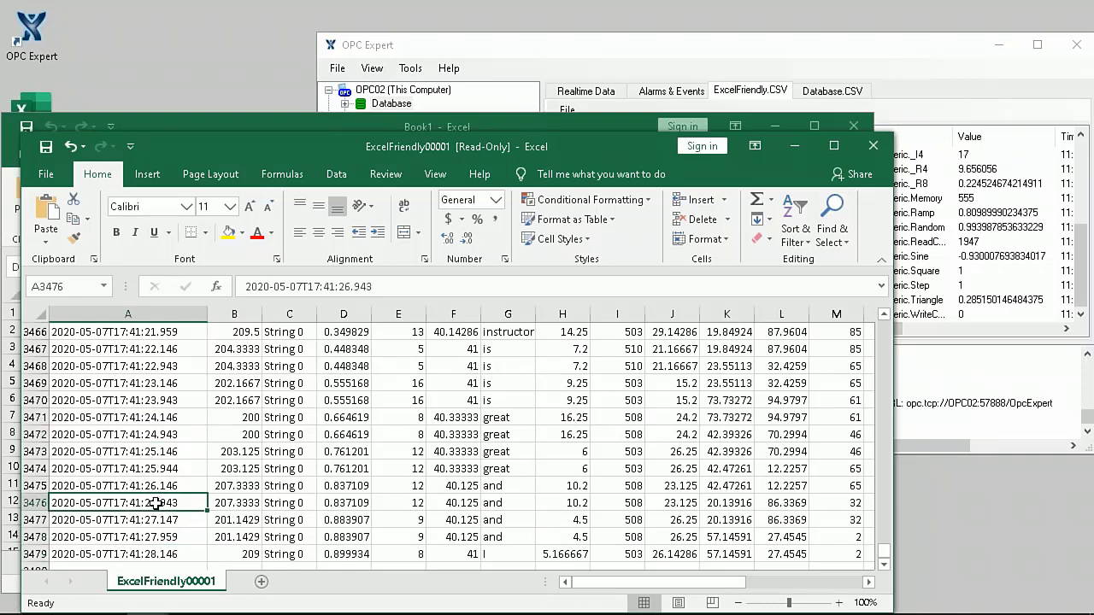
key(ctrl+Home)
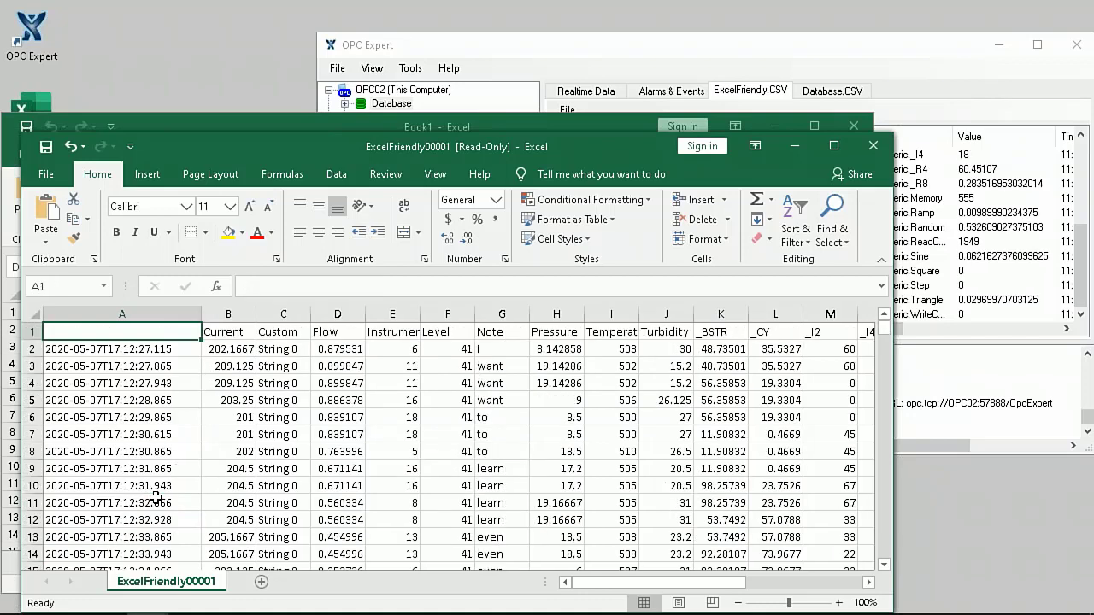
click(107, 385)
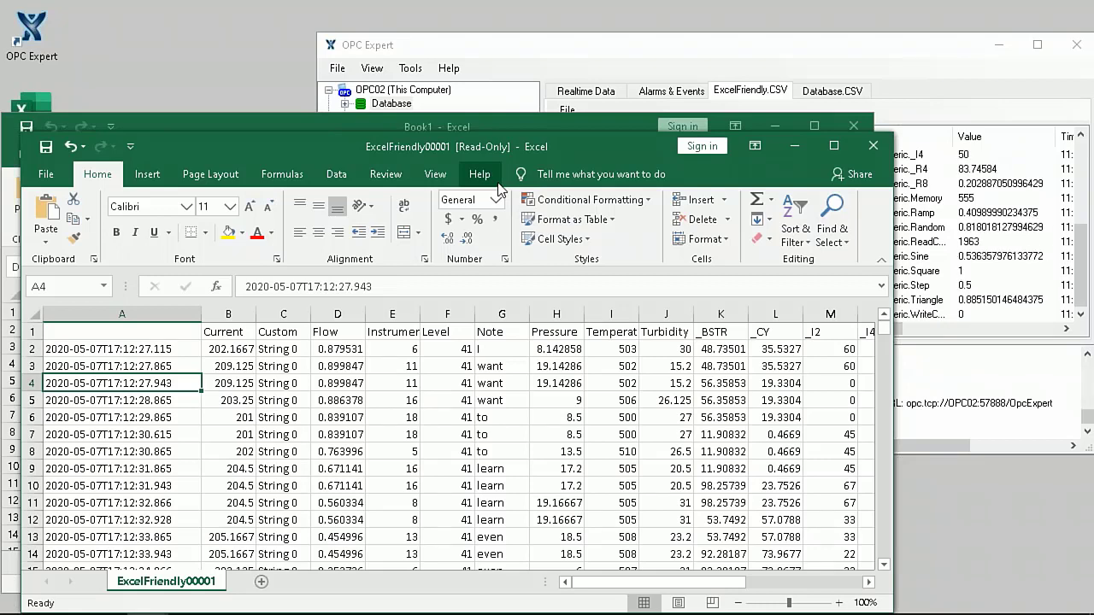
Close the ExcelFriendly00001 file without saving its changes and close the blank Book1 workbook
click(872, 150)
click(543, 339)
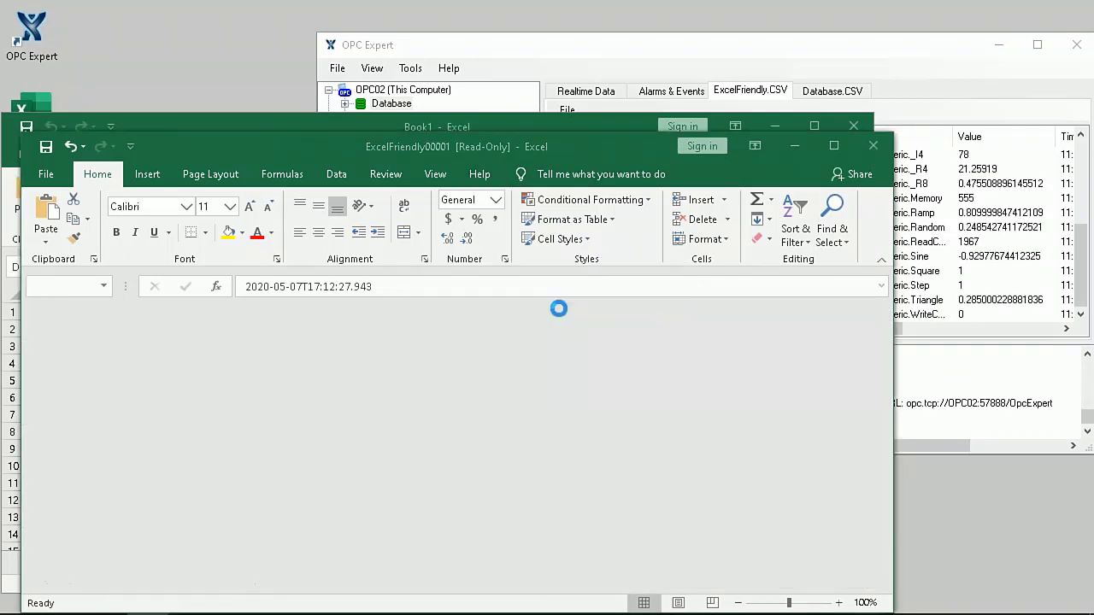
click(852, 127)
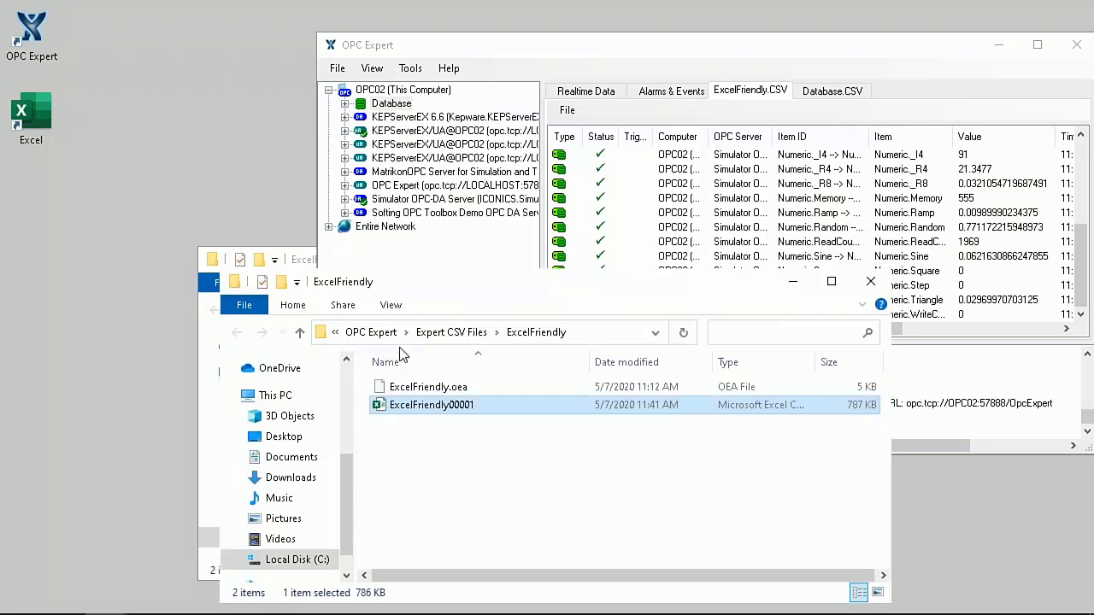
Enable the Excel features again in OPC Expert's general options and confirm the change
click(408, 70)
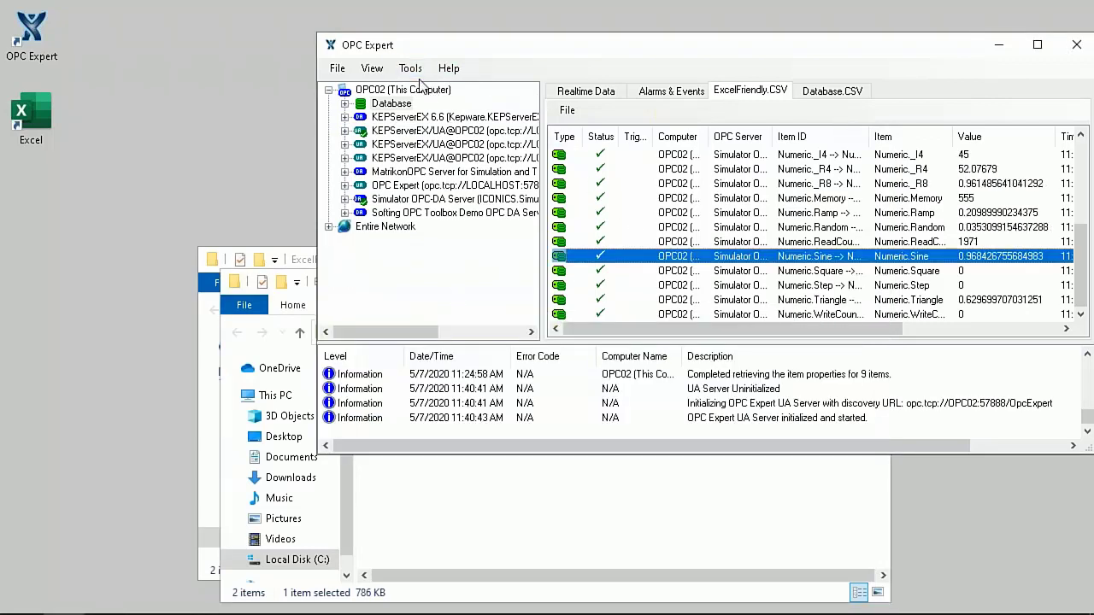
click(411, 68)
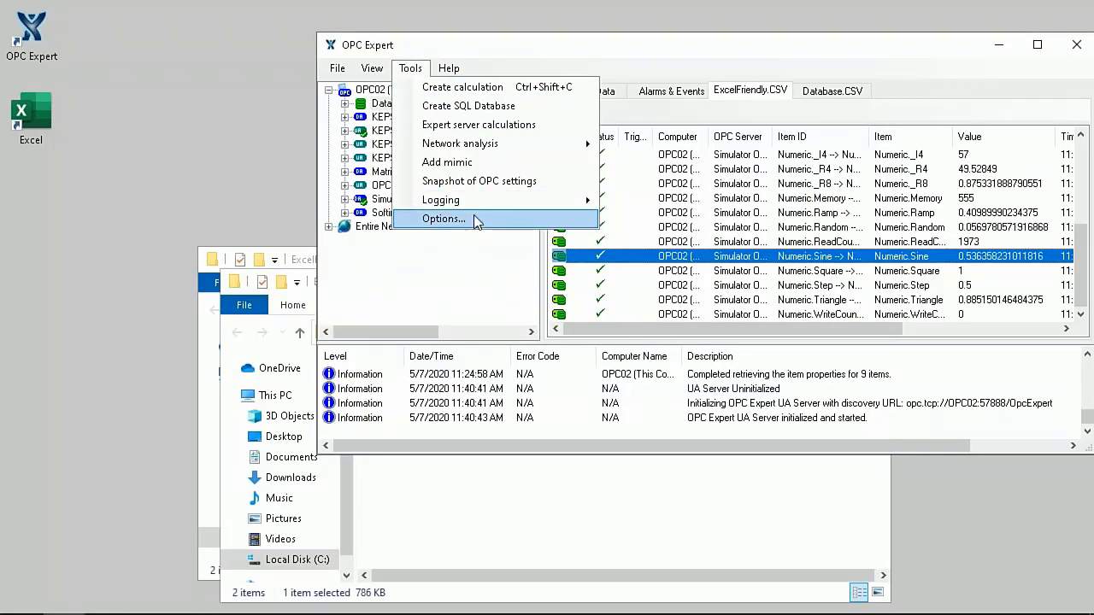
click(444, 219)
click(618, 176)
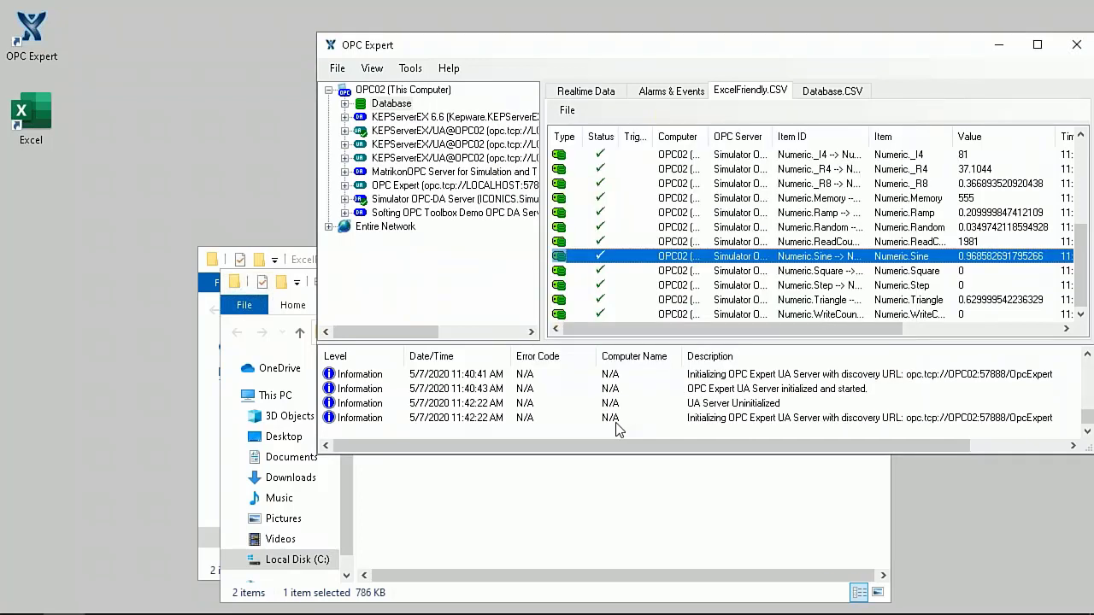
Start Excel with a blank workbook and display the OPC add-in commands
click(32, 128)
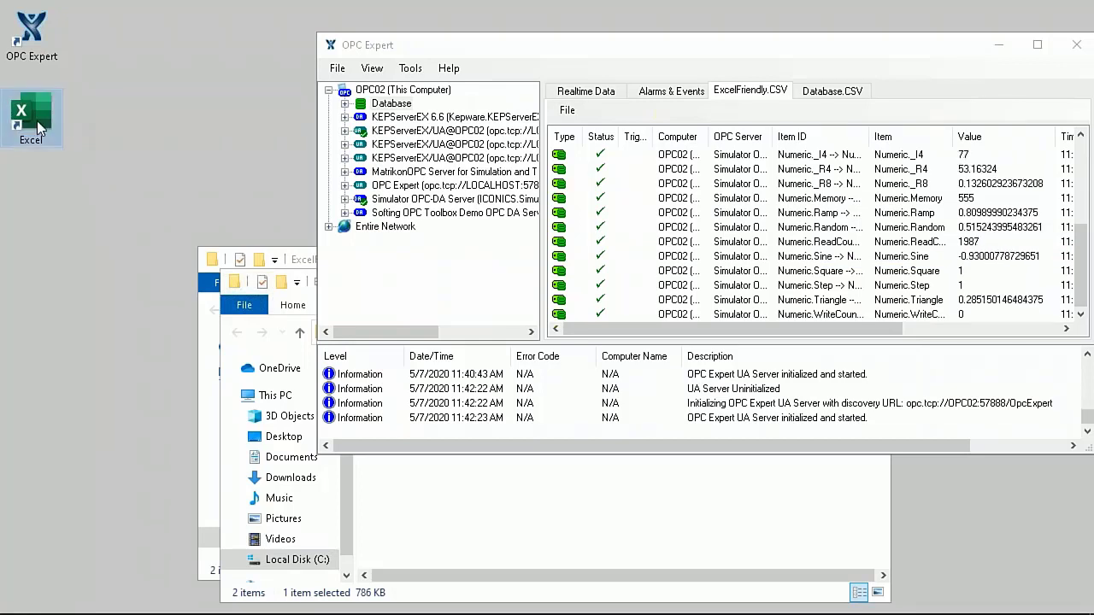
double_click(36, 118)
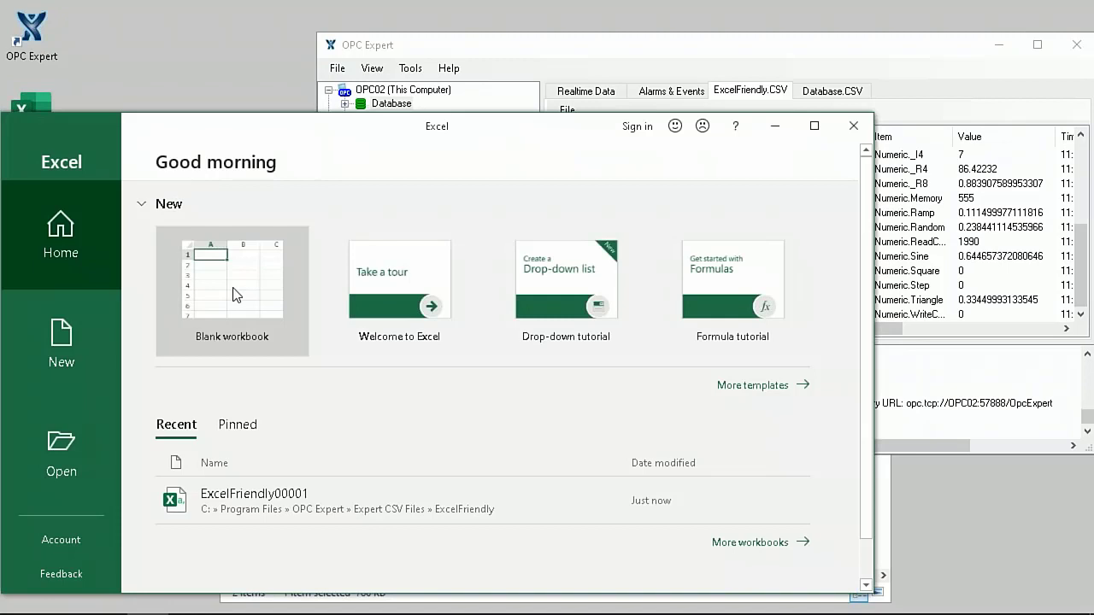
click(238, 298)
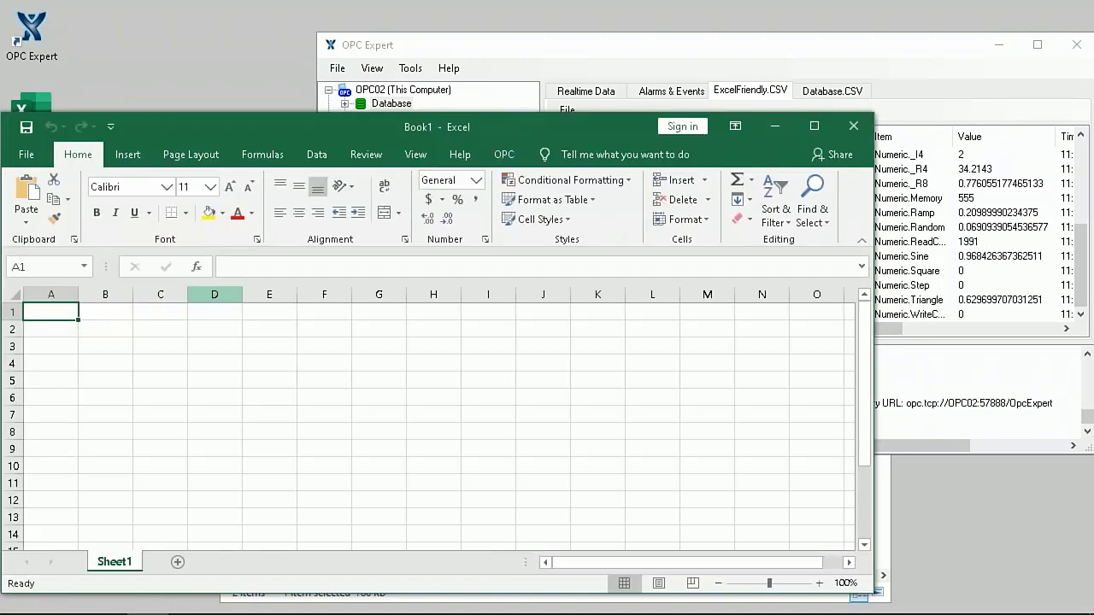
click(504, 154)
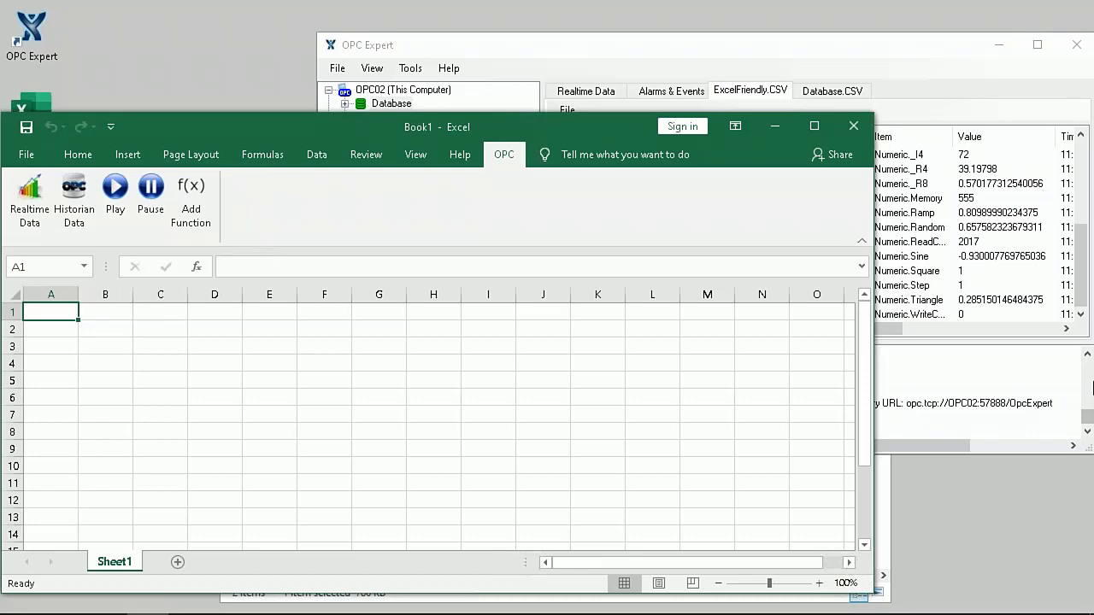
Bring the realtime items Numeric.Memory and Numeric.Ramp from OPC Expert into cells B3 and B4 of the blank workbook
click(488, 53)
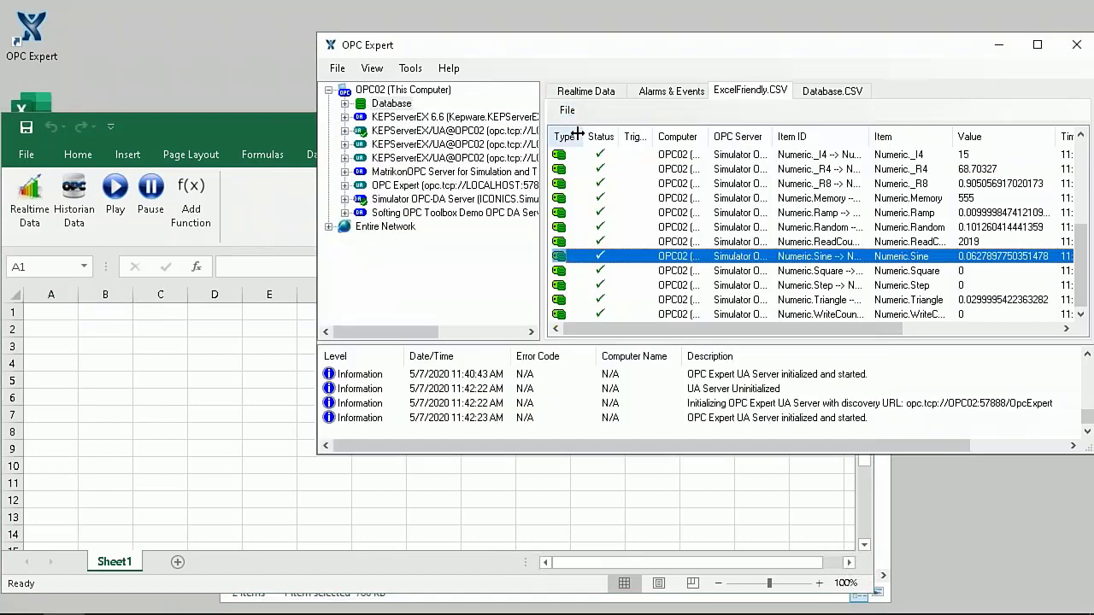
click(585, 91)
click(624, 268)
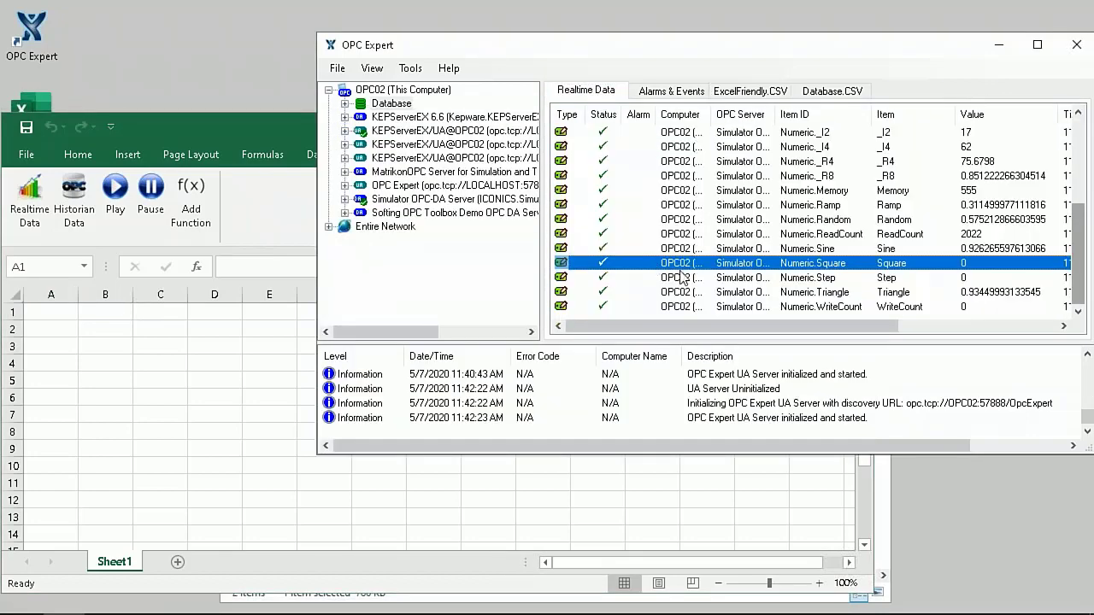
click(710, 238)
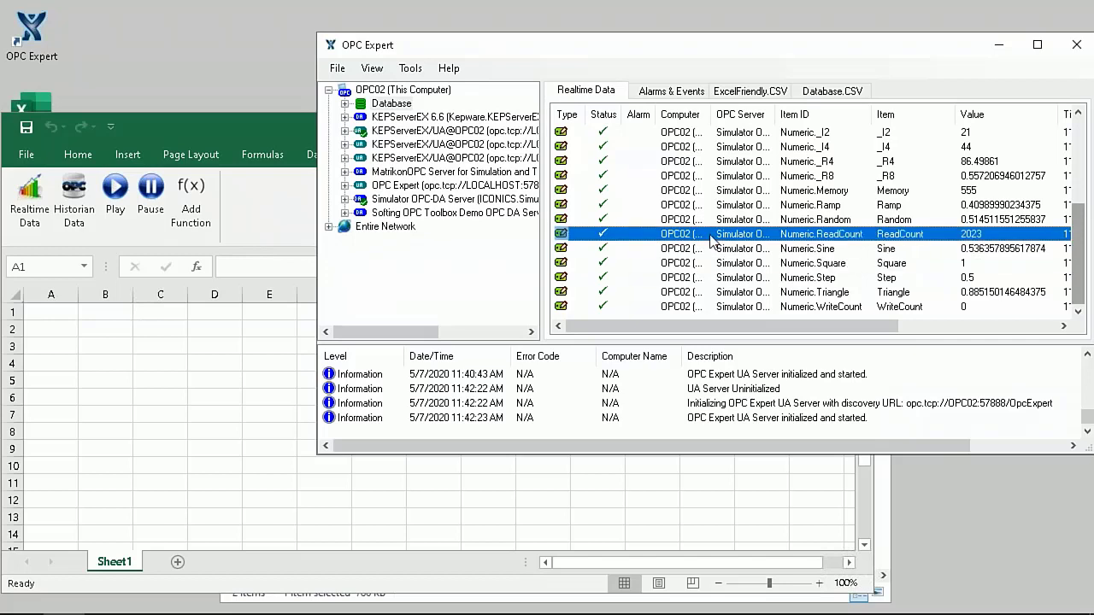
click(796, 205)
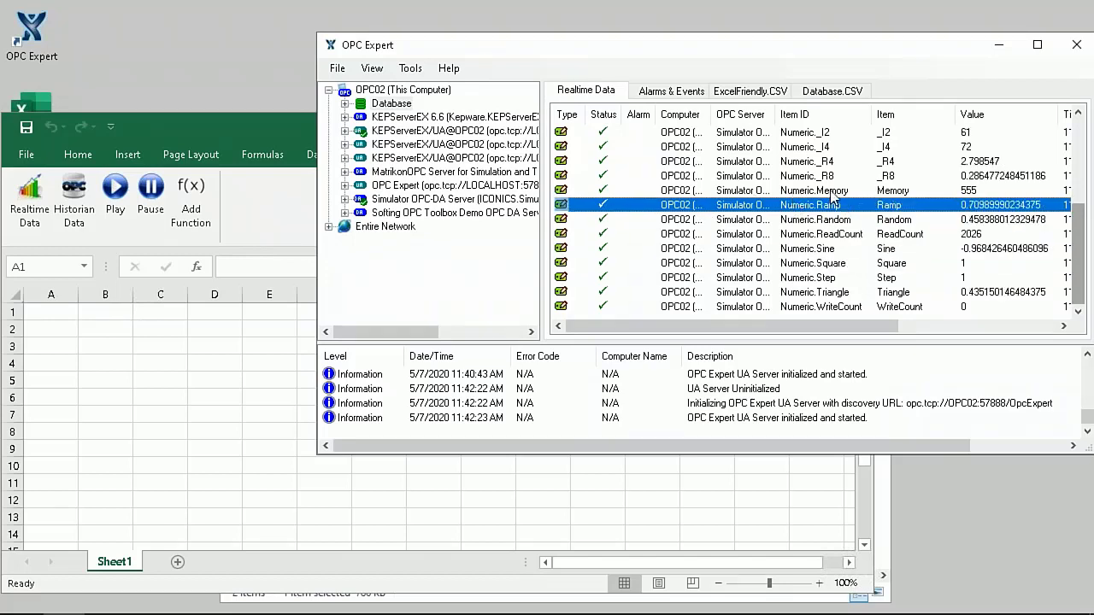
ctrl+click(799, 190)
drag(799, 190, 90, 356)
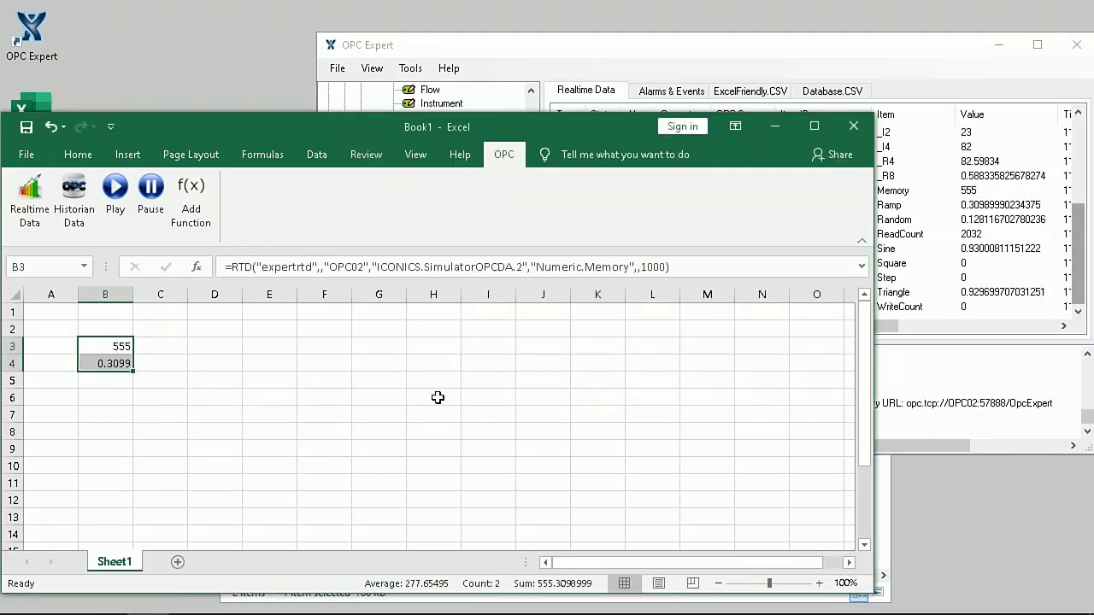
click(238, 400)
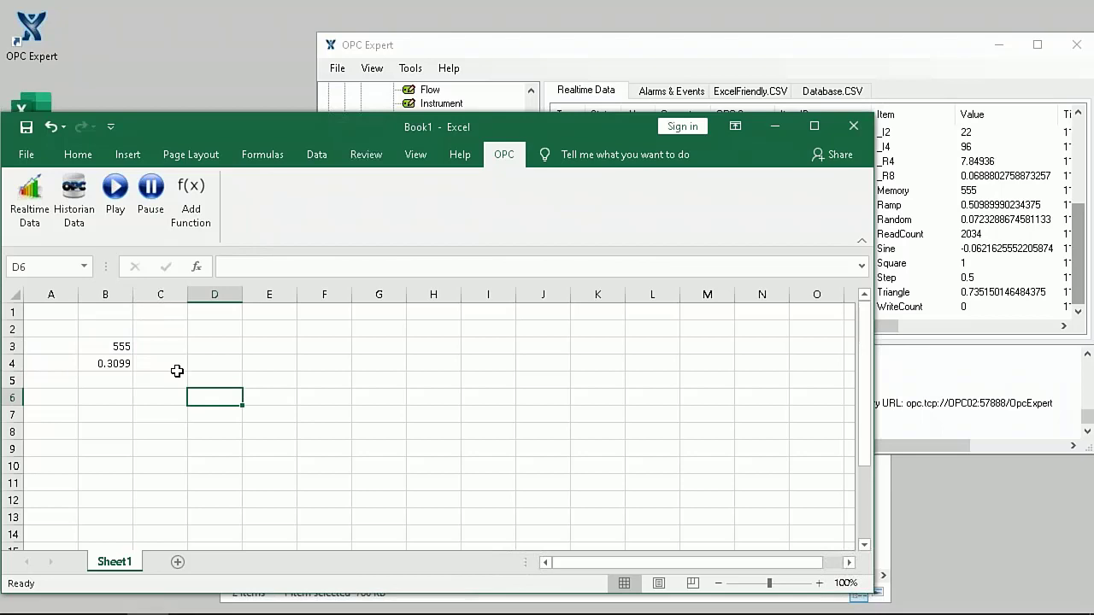
Review the RTD formulas in cells B3 and B4 and enter 123 in cell C3
click(112, 347)
click(116, 364)
click(112, 346)
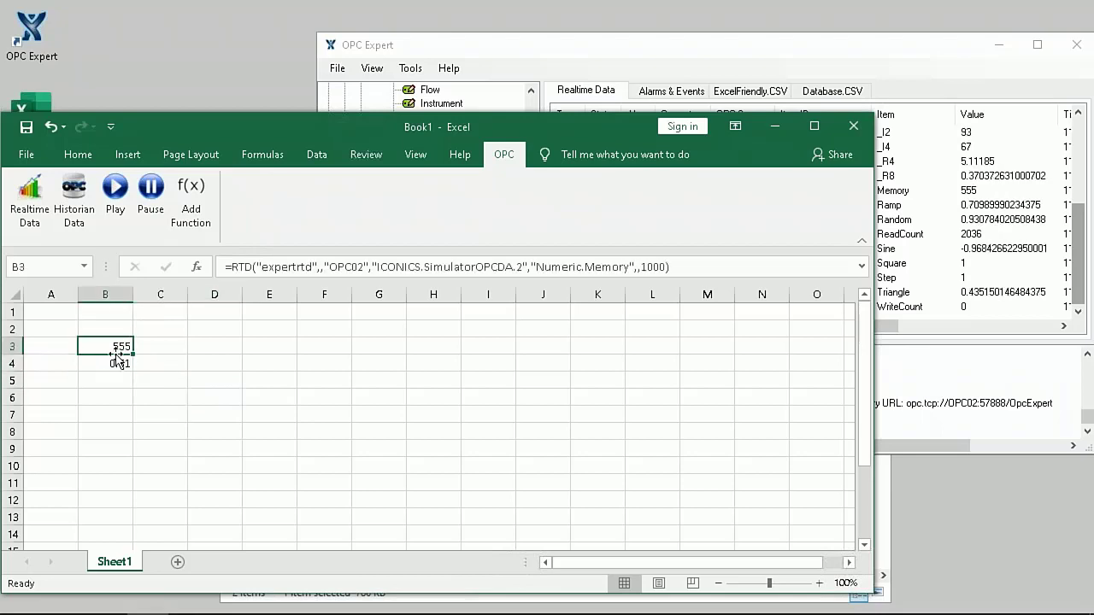
click(115, 364)
click(178, 347)
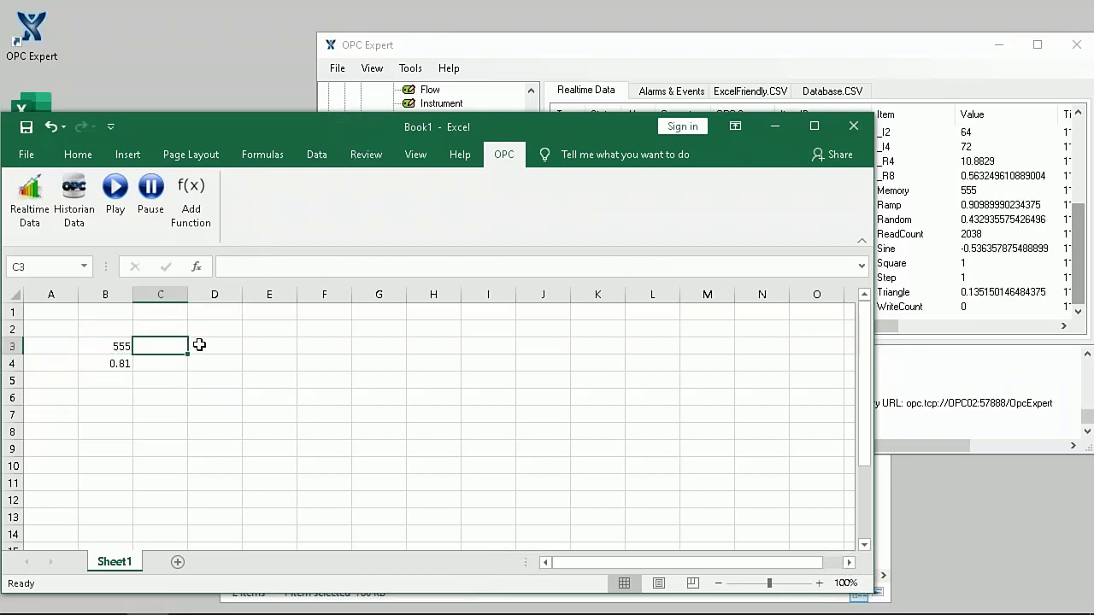
text(123)
key(Return)
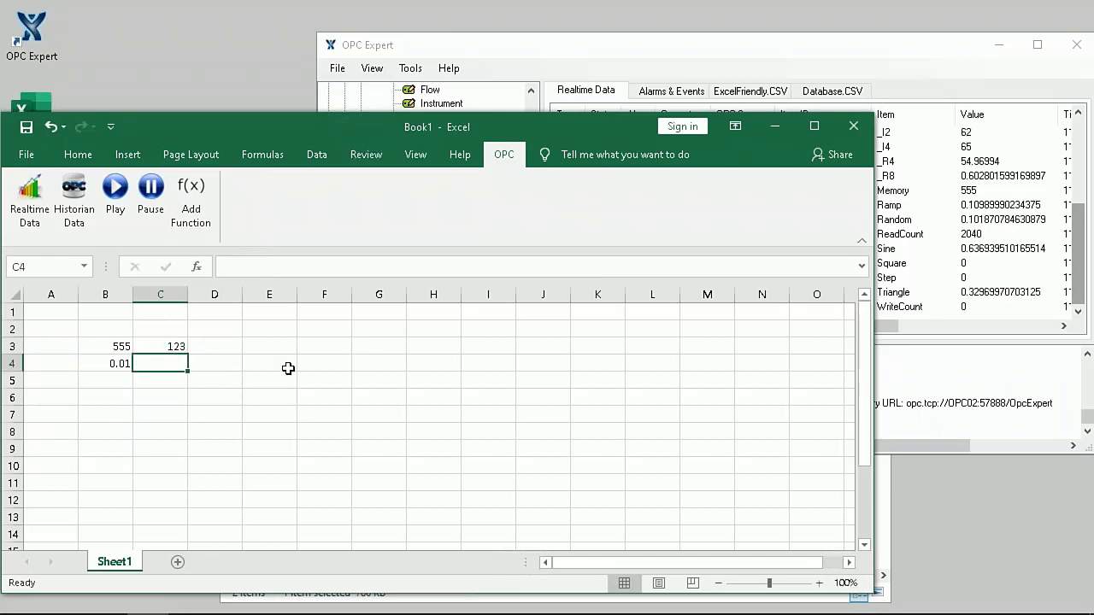
Add cell C3 as the last argument of the Numeric.Memory RTD formula in B3, after the 1000 update rate
click(120, 346)
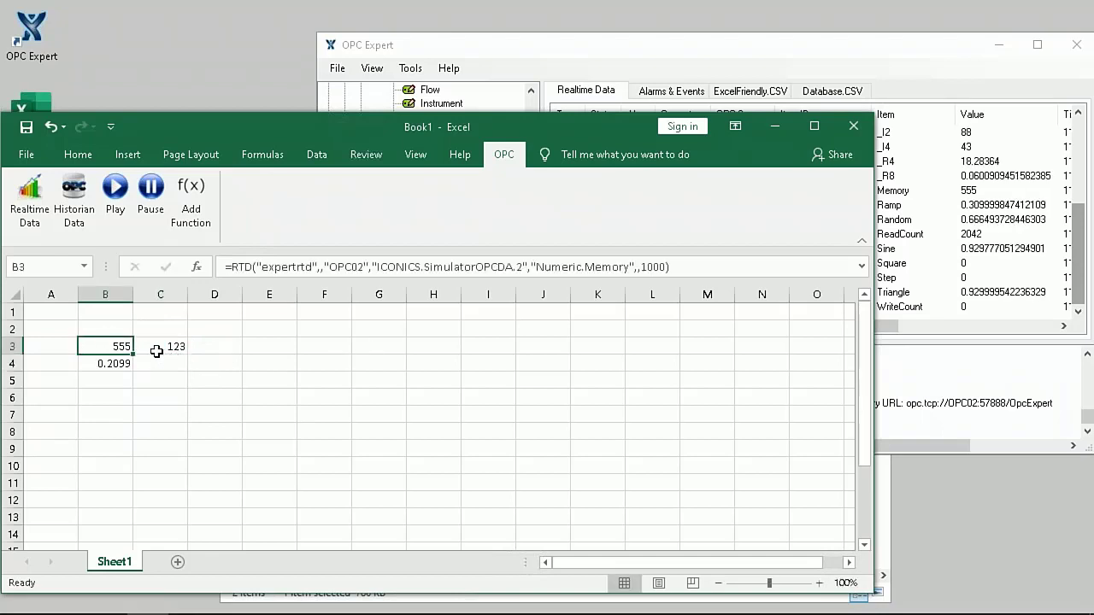
click(668, 267)
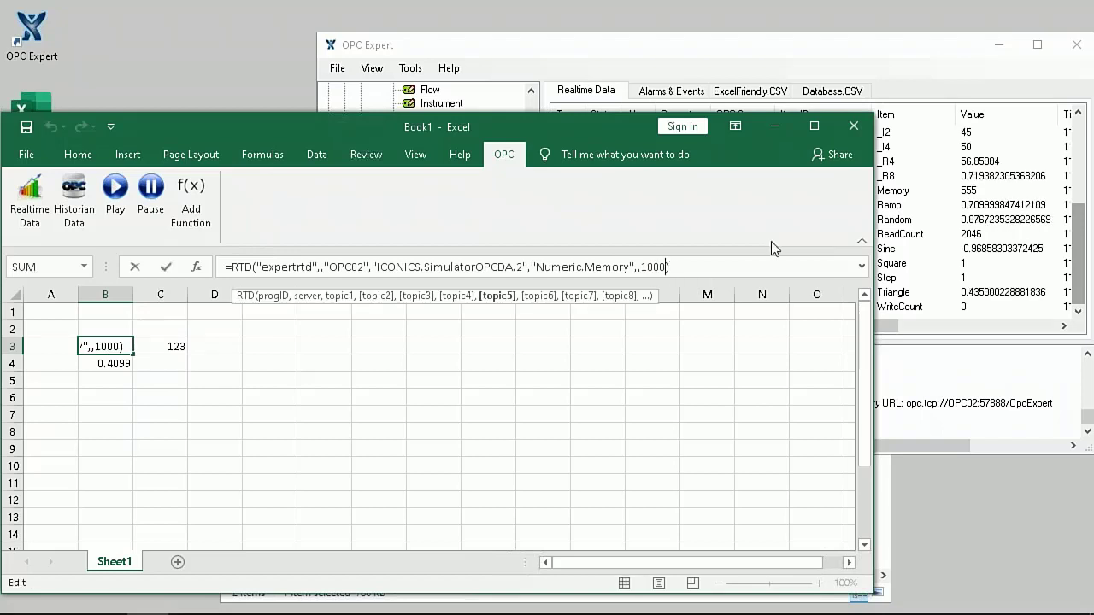
text(,)
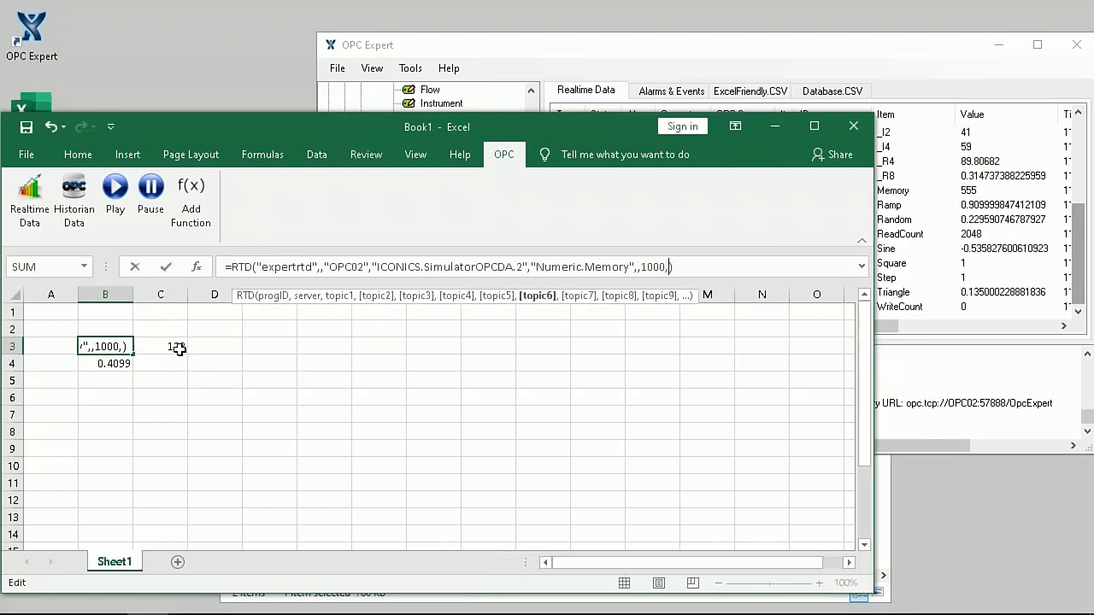
click(178, 346)
key(Return)
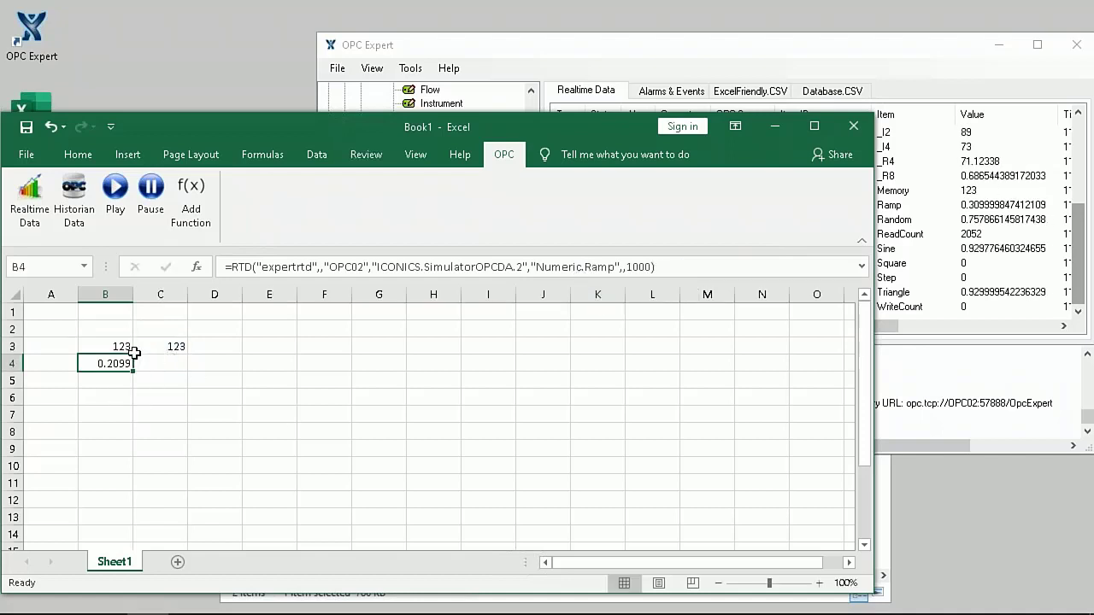
Set the update rate in the RTD formulas of cells B4 and B3 to 100
click(629, 267)
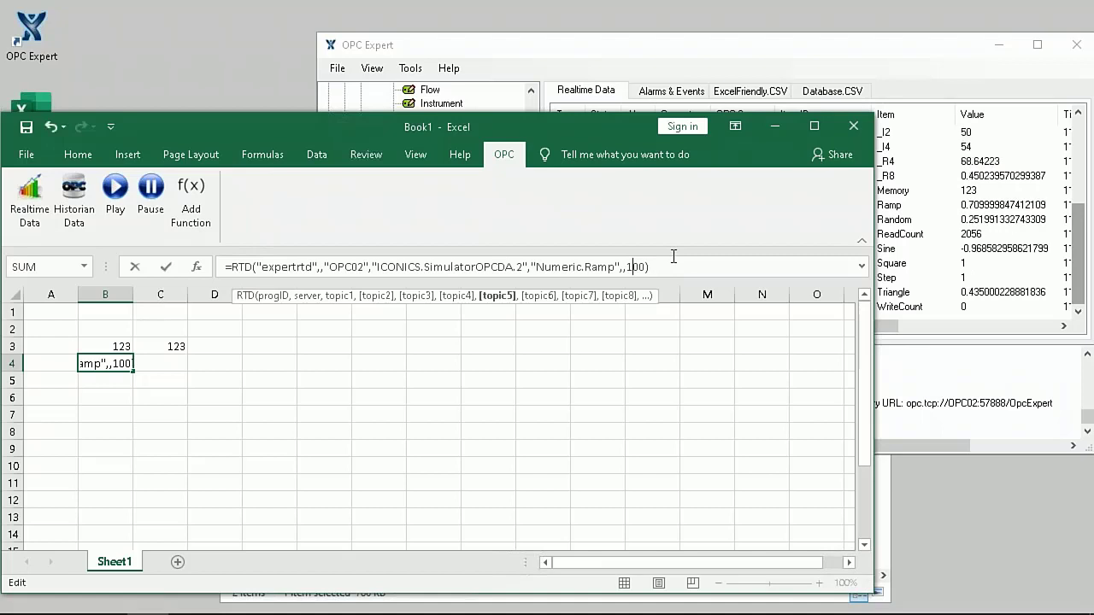
key(Return)
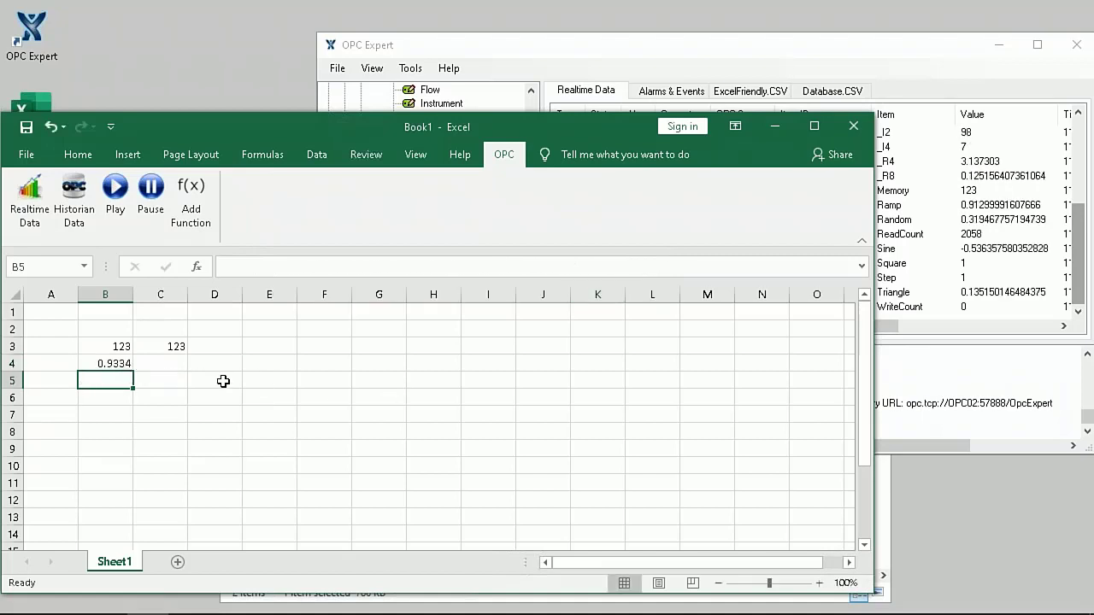
click(120, 361)
click(117, 345)
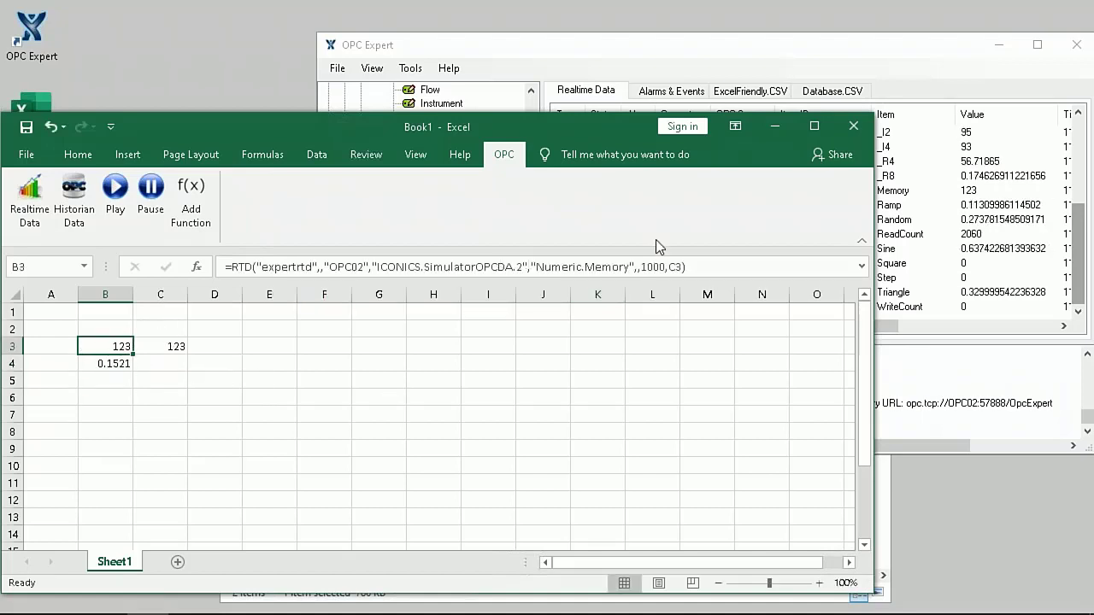
click(648, 264)
key(Delete)
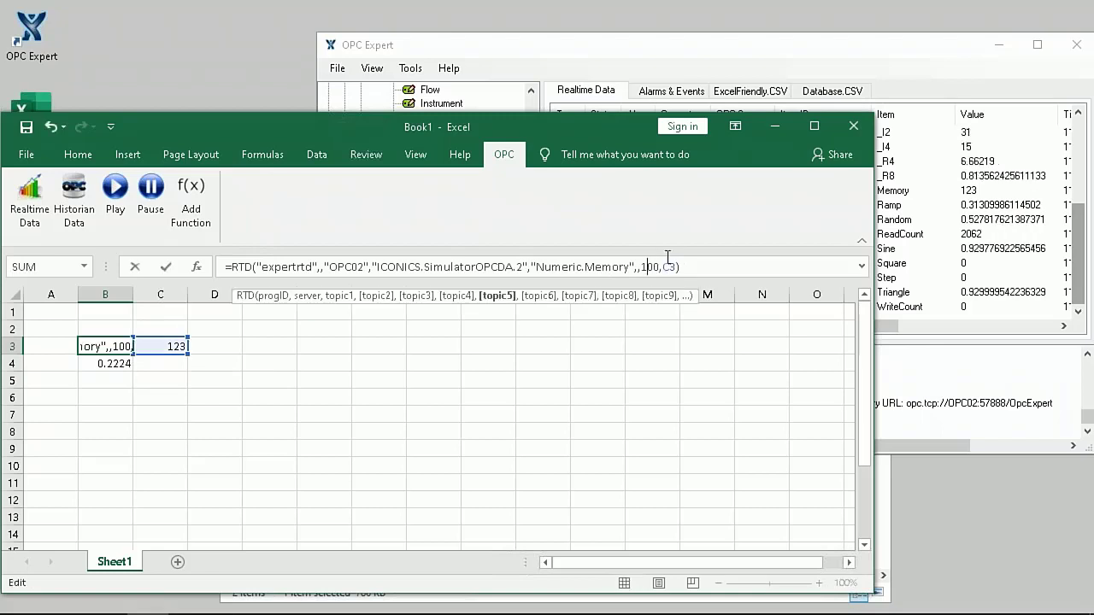
key(Return)
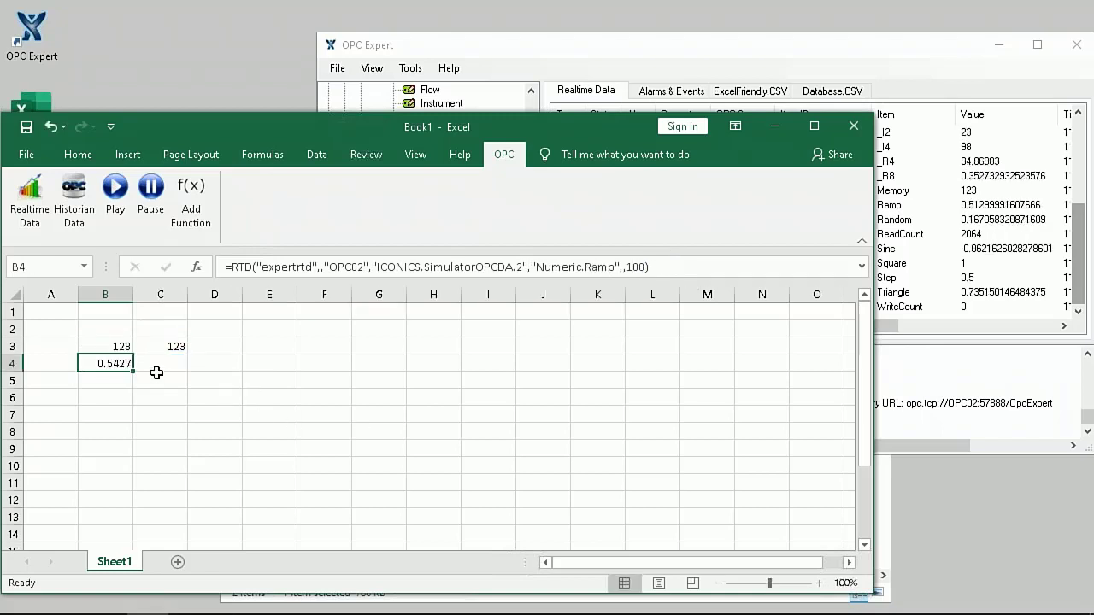
Write 456 to the Numeric.Memory item by entering it in cell C3, and check cell B3
click(167, 342)
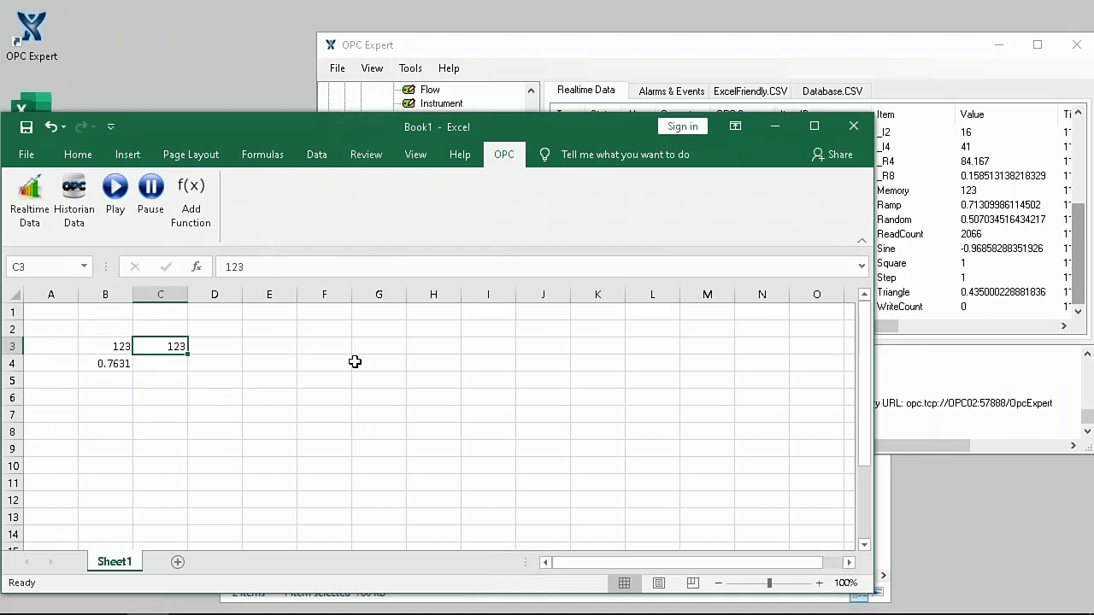
text(456)
key(Return)
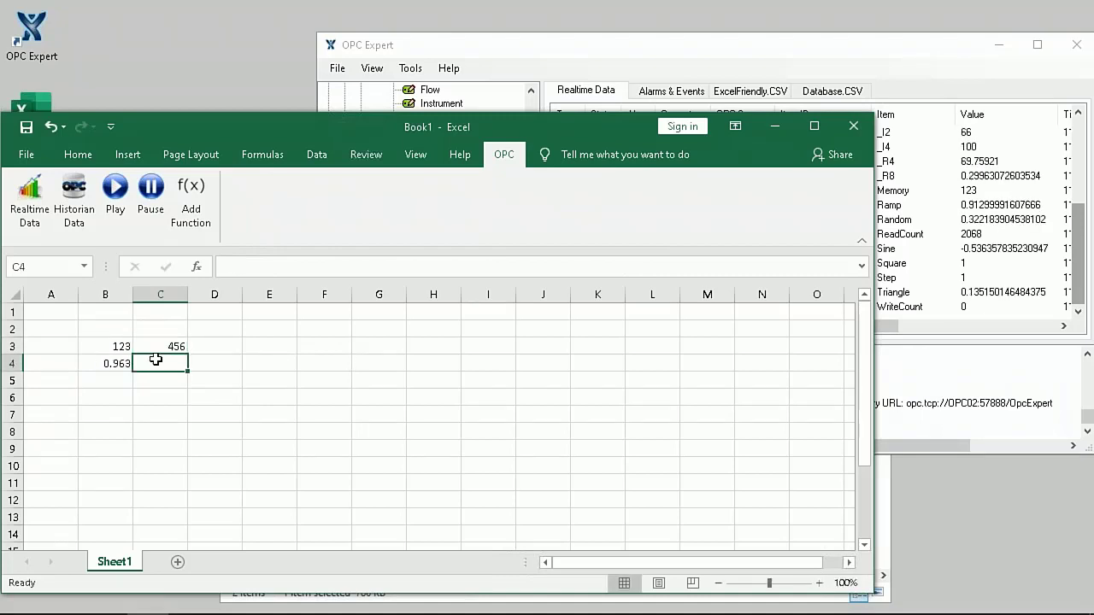
click(94, 348)
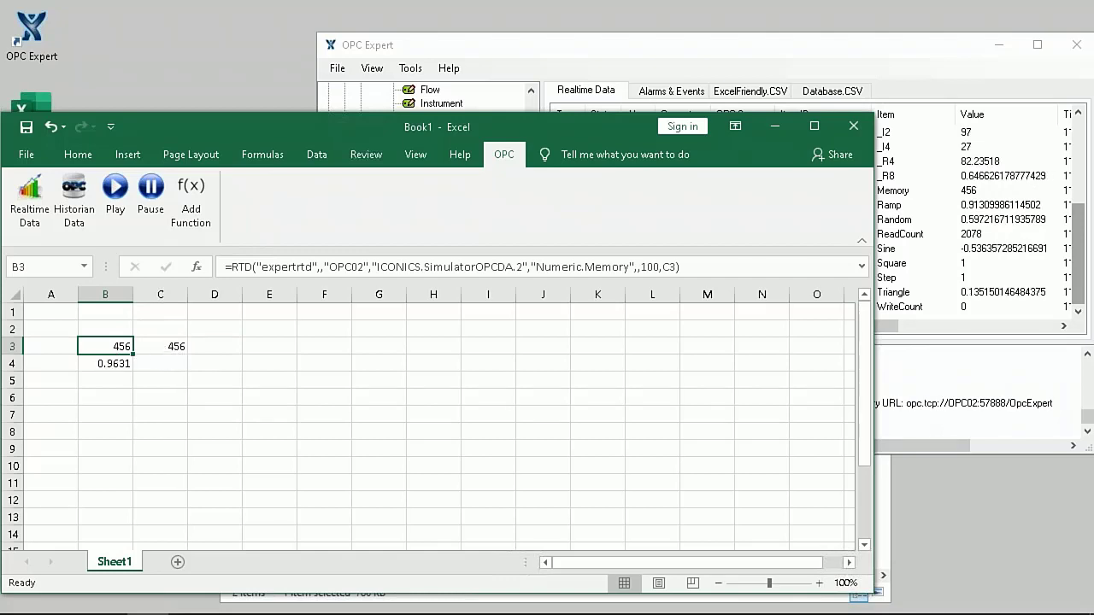
Switch to OPC Expert and write the value 111 to the Numeric.Memory item
click(960, 231)
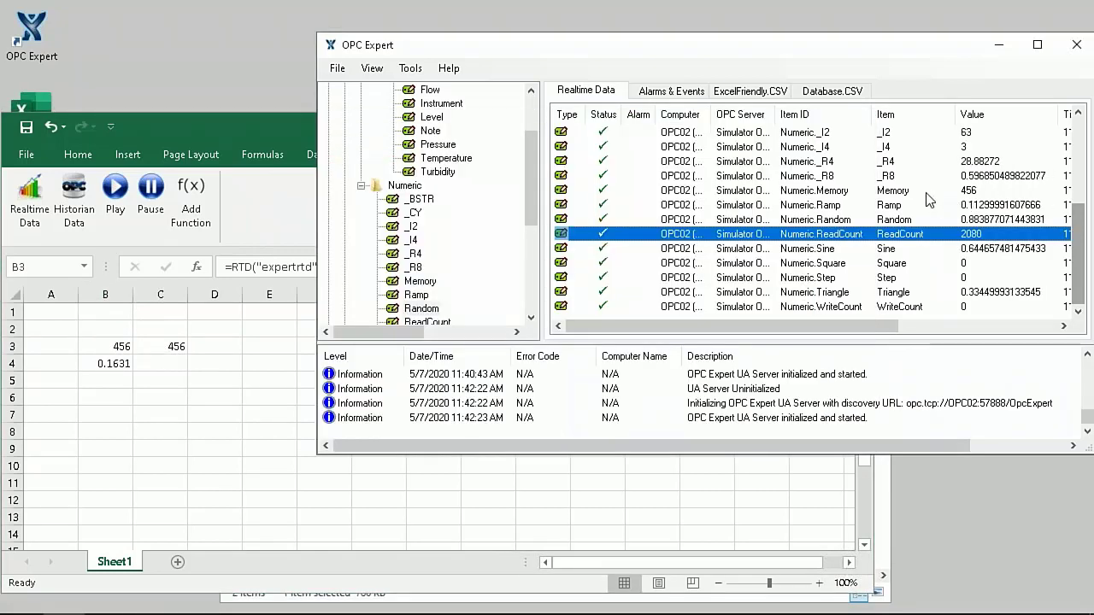
click(927, 191)
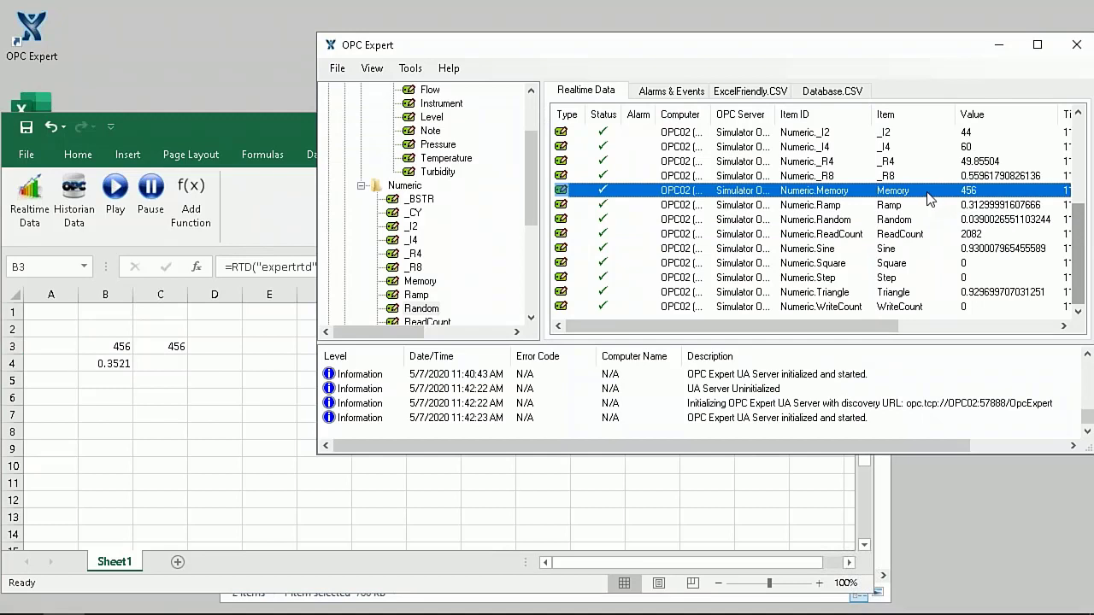
double_click(929, 195)
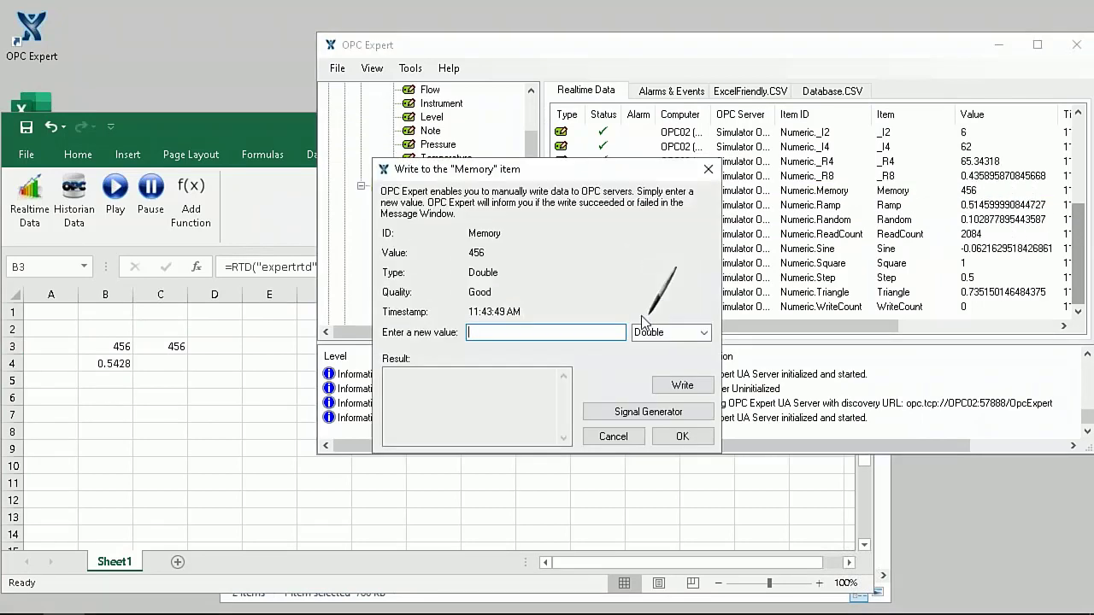
text(111)
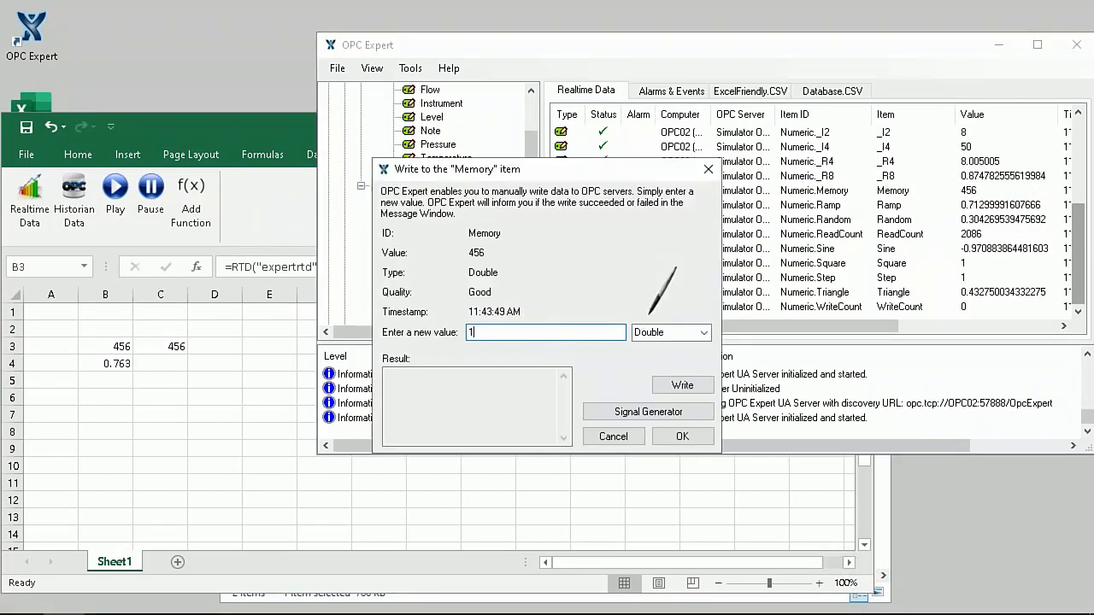
click(696, 387)
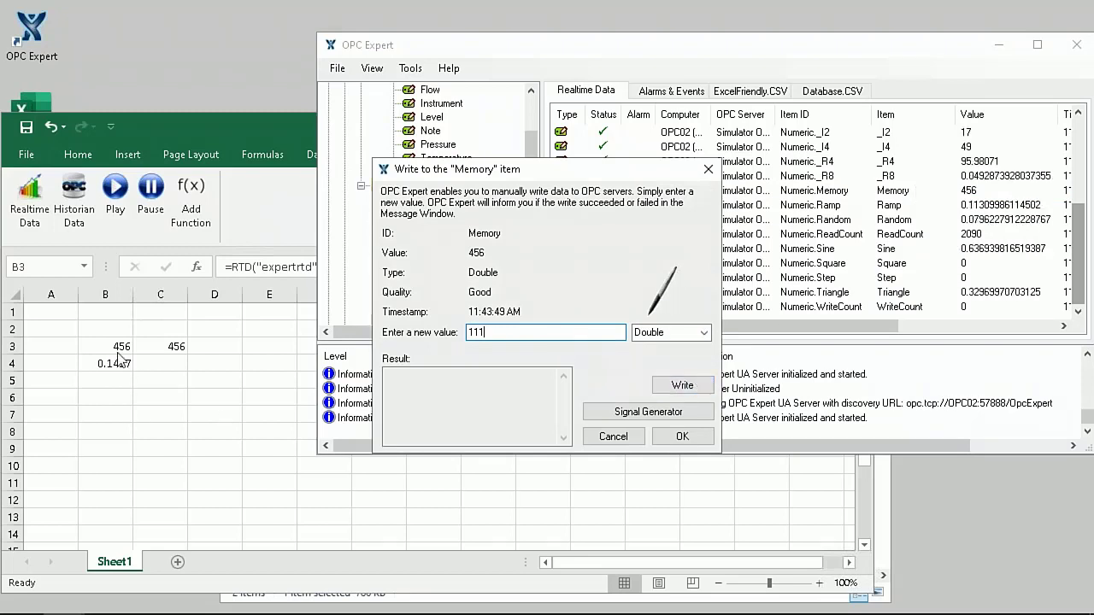
click(696, 385)
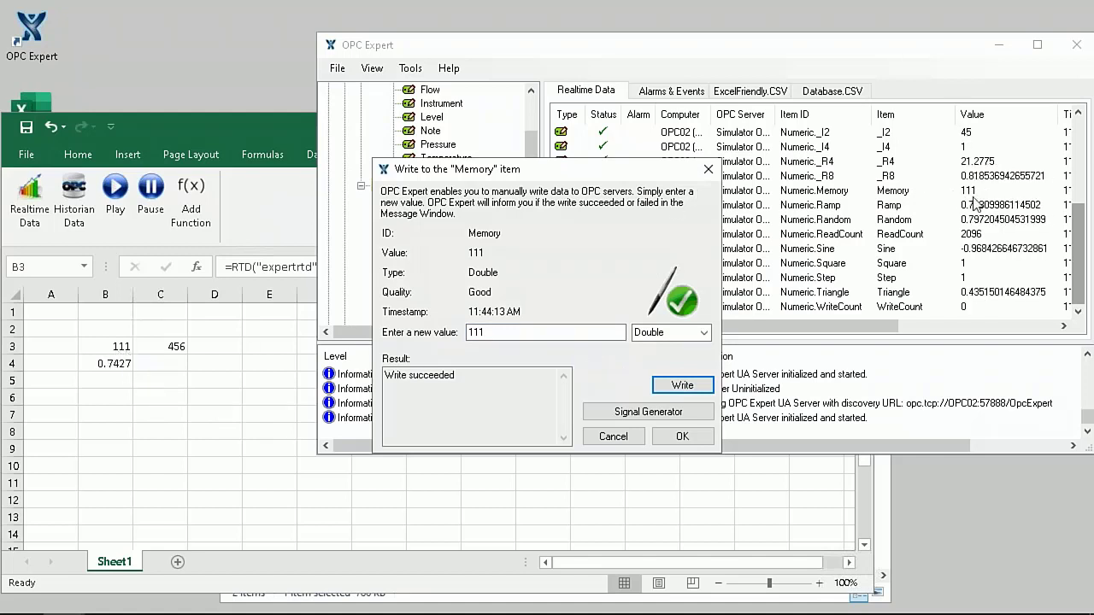
Write the value 222 to the Memory item and close the write dialog
double_click(509, 331)
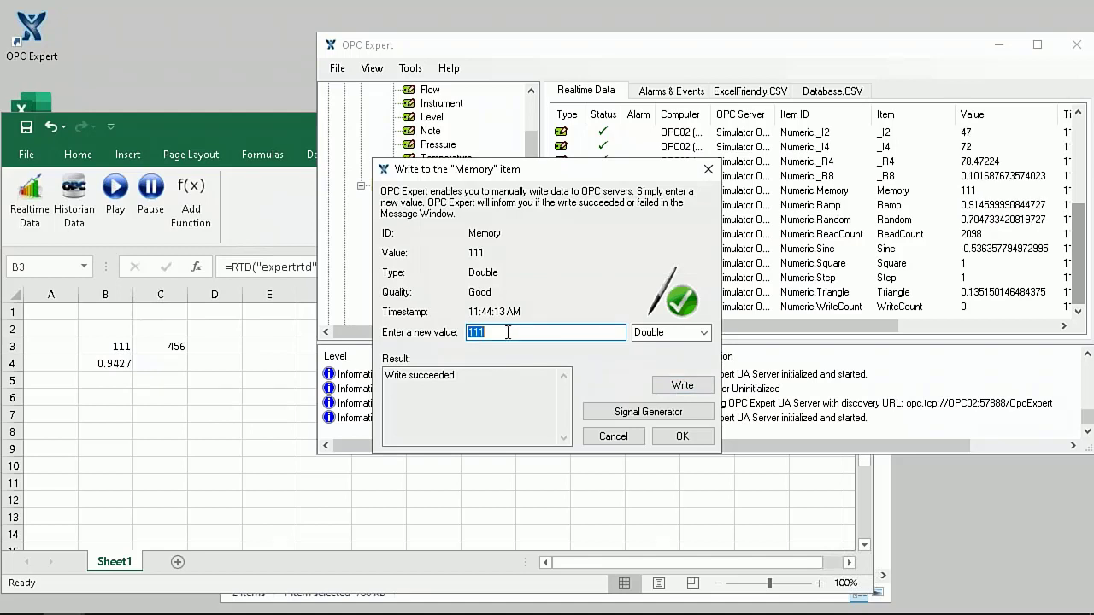
text(222)
click(704, 383)
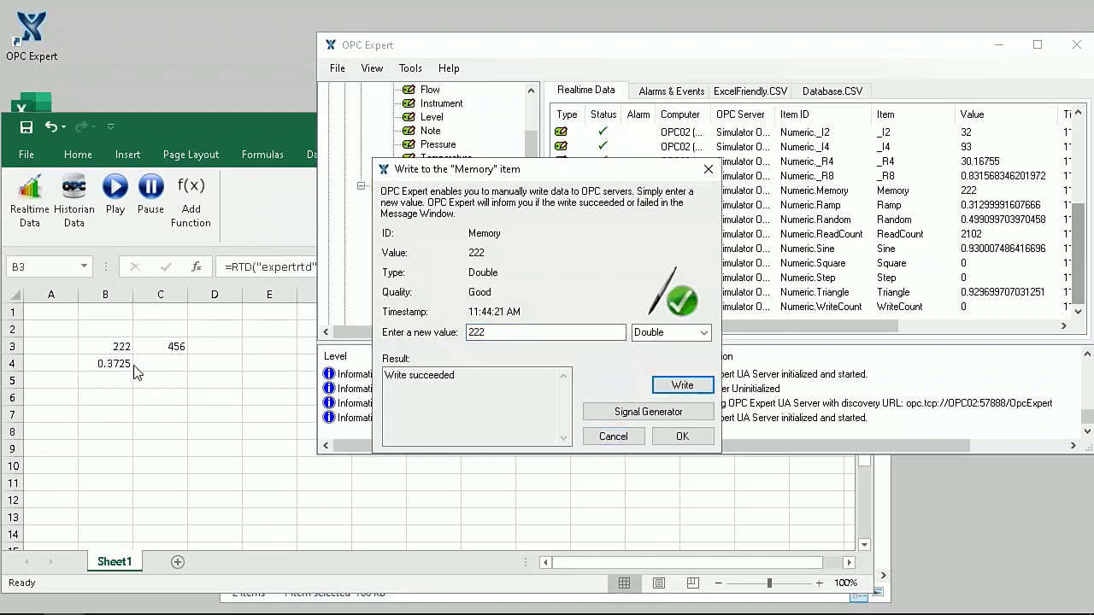
click(707, 169)
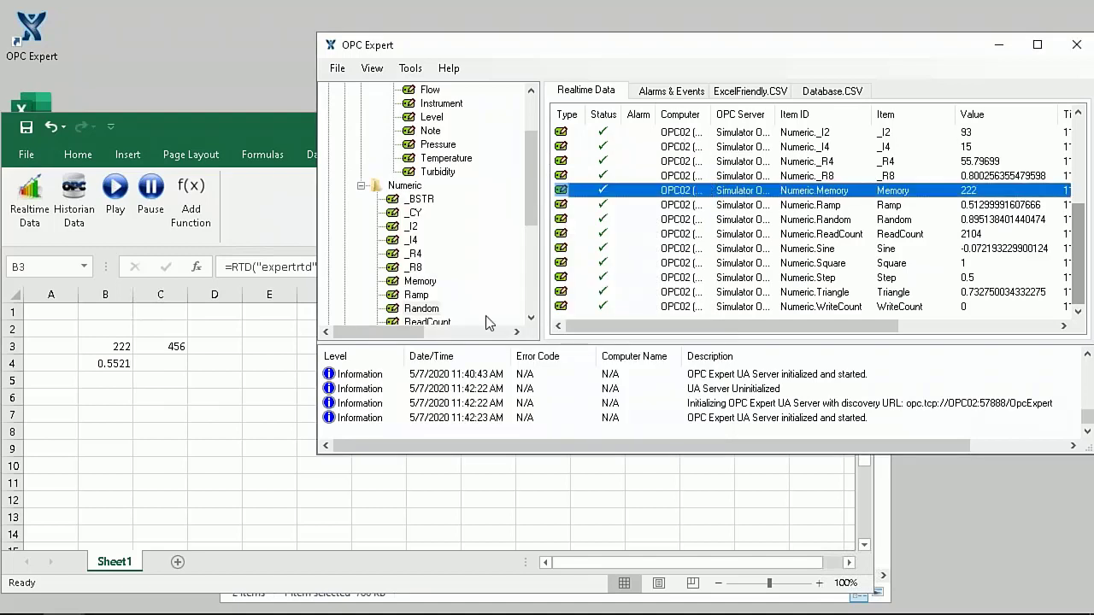
Back in Excel, write 444 to the Numeric.Memory item from cell C3 and inspect the formula in B3
click(171, 345)
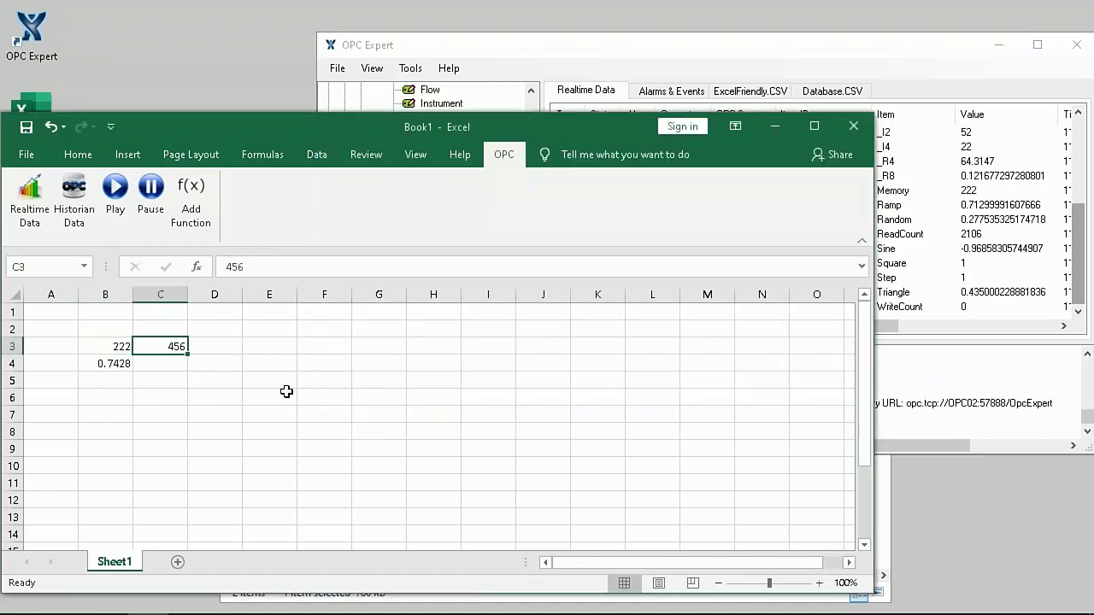
click(122, 345)
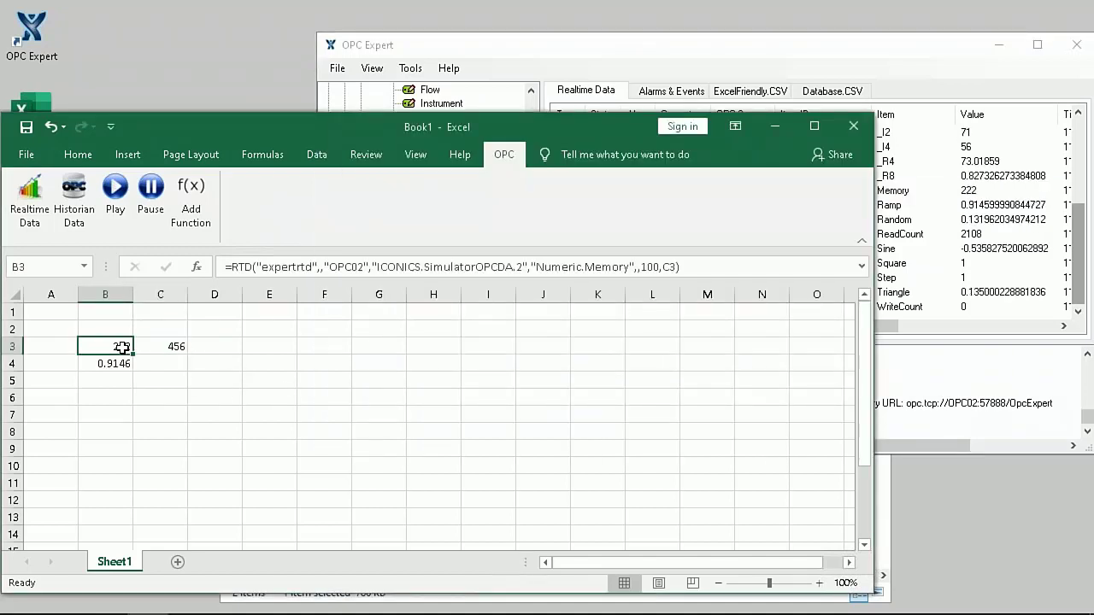
click(178, 347)
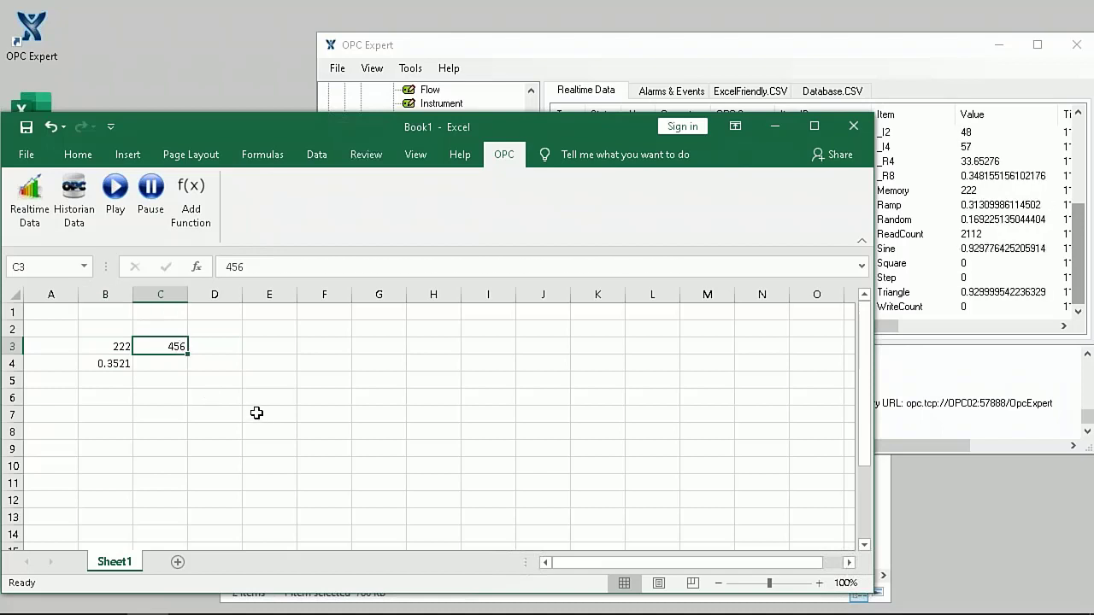
text(444)
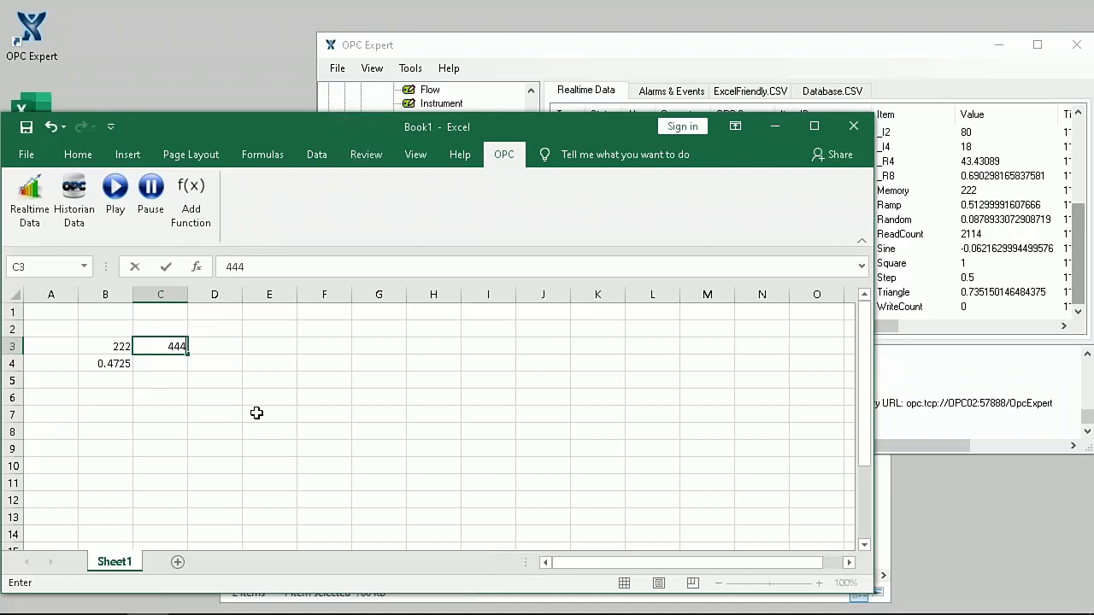
key(Return)
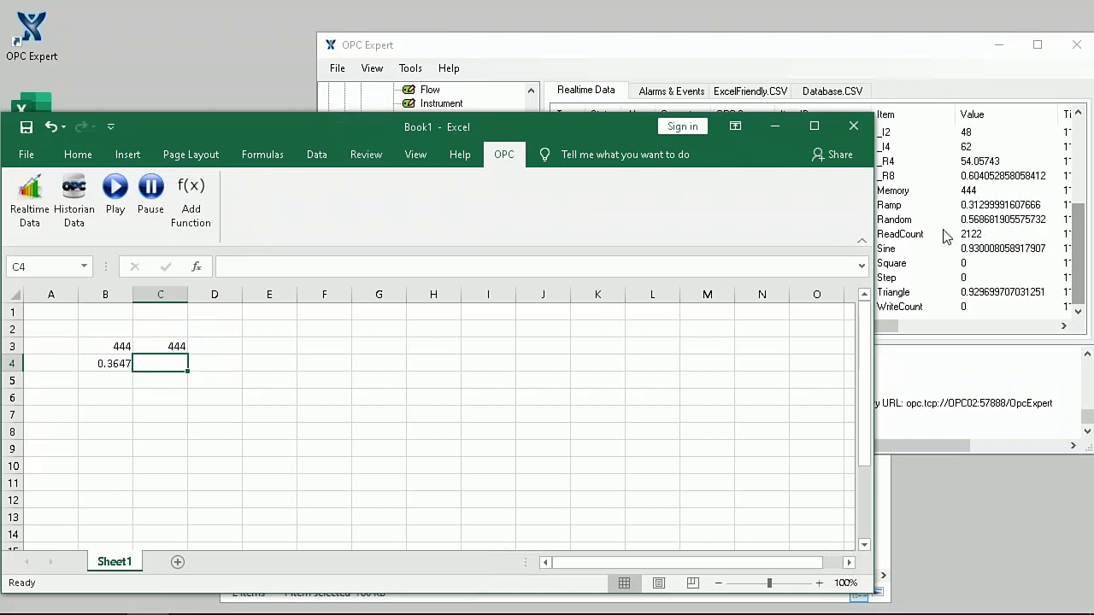
click(99, 345)
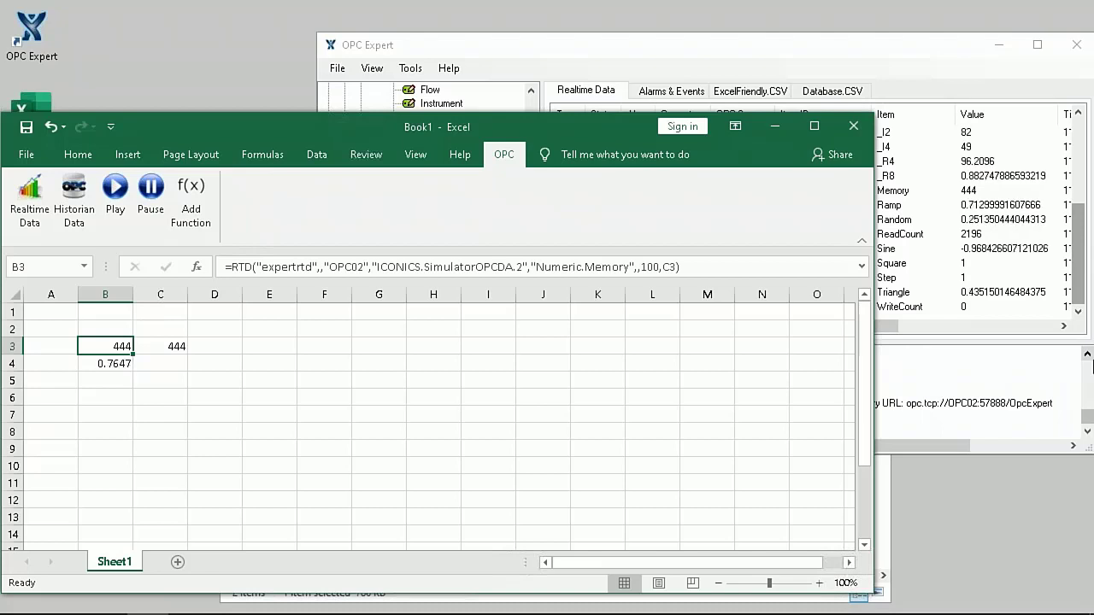
click(154, 400)
click(151, 380)
click(150, 365)
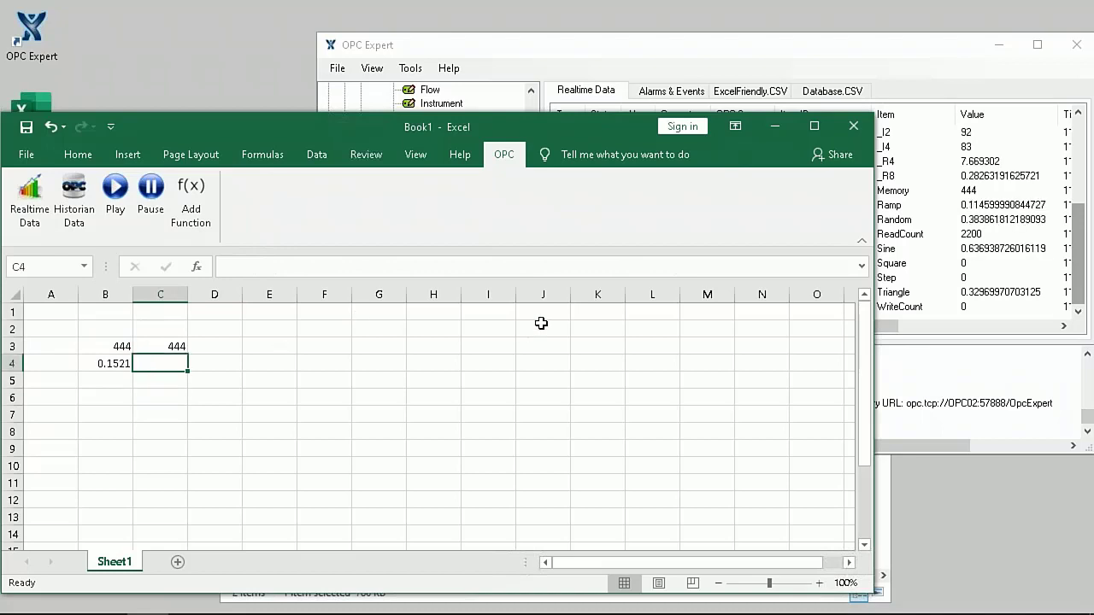
Switch to File Explorer and refresh the ExcelFriendly folder to check the current size of the ExcelFriendly00001 file
click(891, 519)
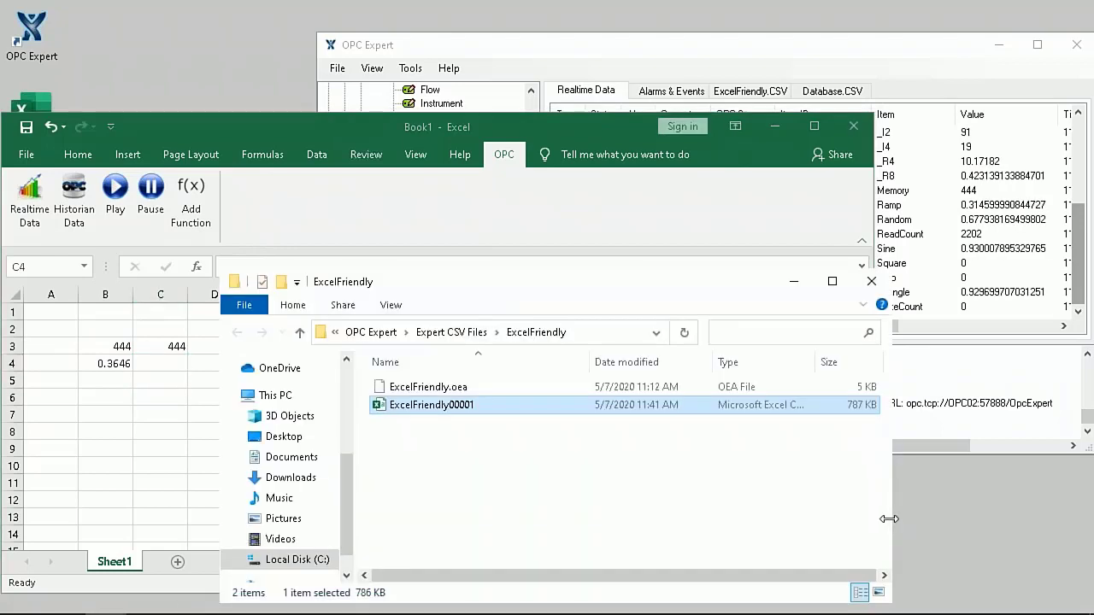
click(435, 391)
click(436, 408)
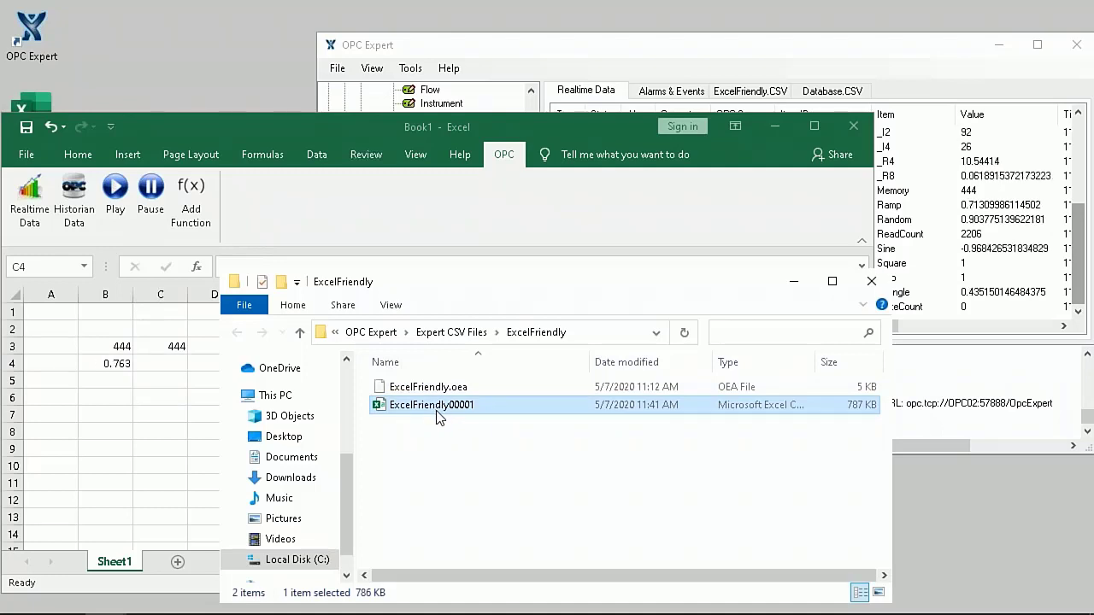
right_click(435, 461)
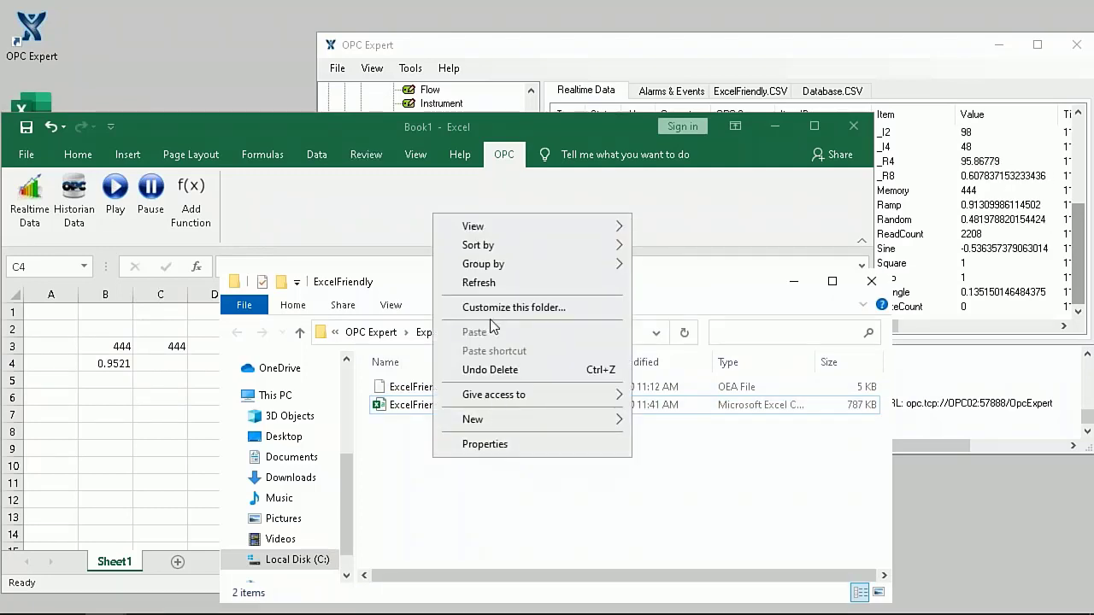
click(483, 282)
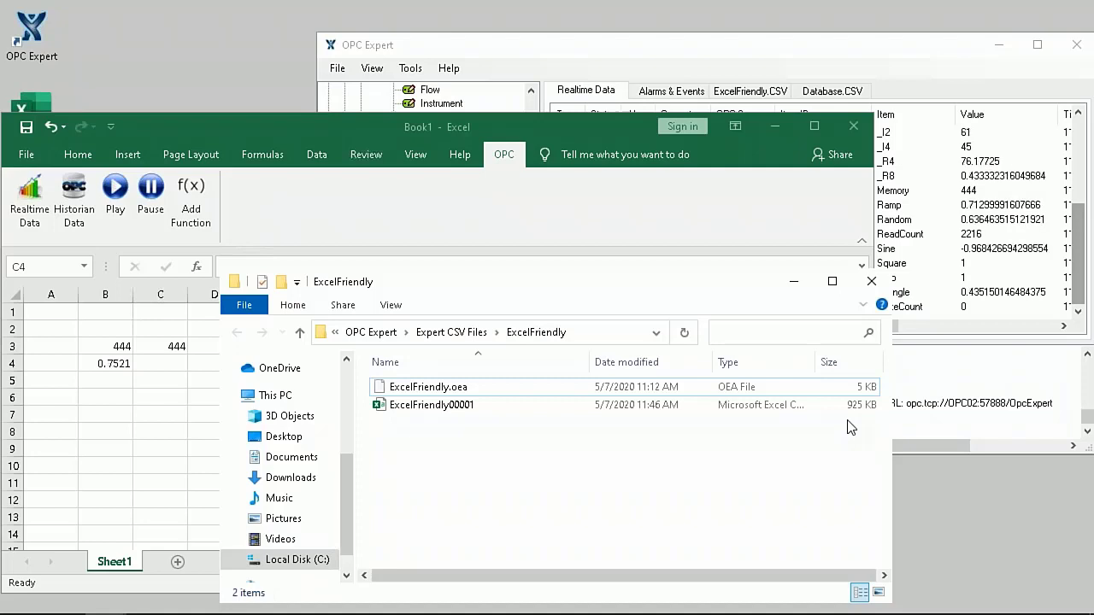
Select the ExcelFriendly00001 file to check its size, and switch back to Excel to inspect the formulas in B3 and B4
click(442, 409)
click(442, 408)
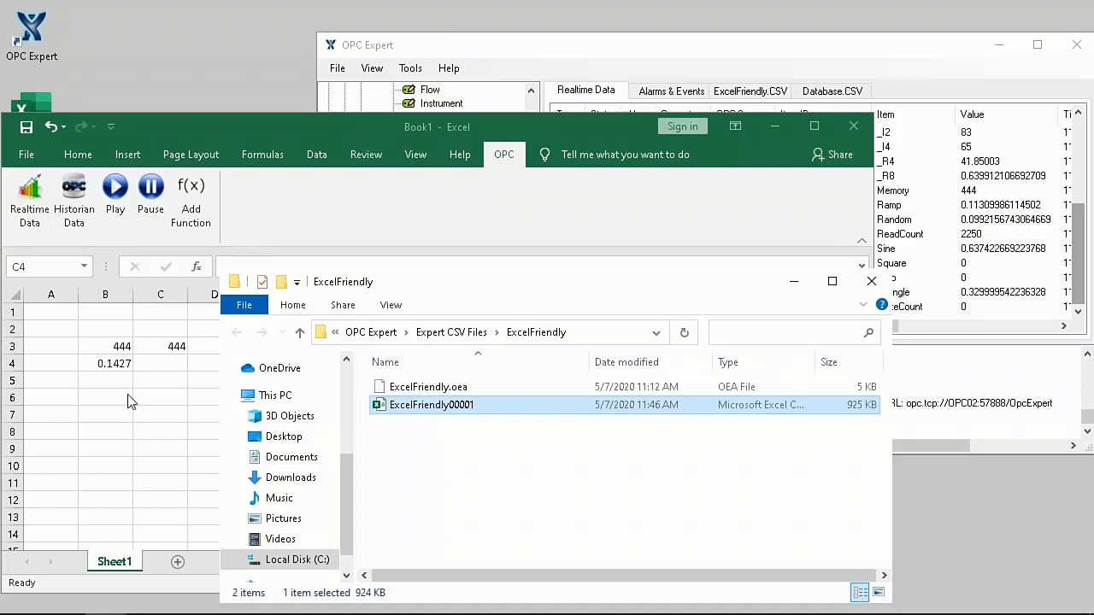
click(137, 373)
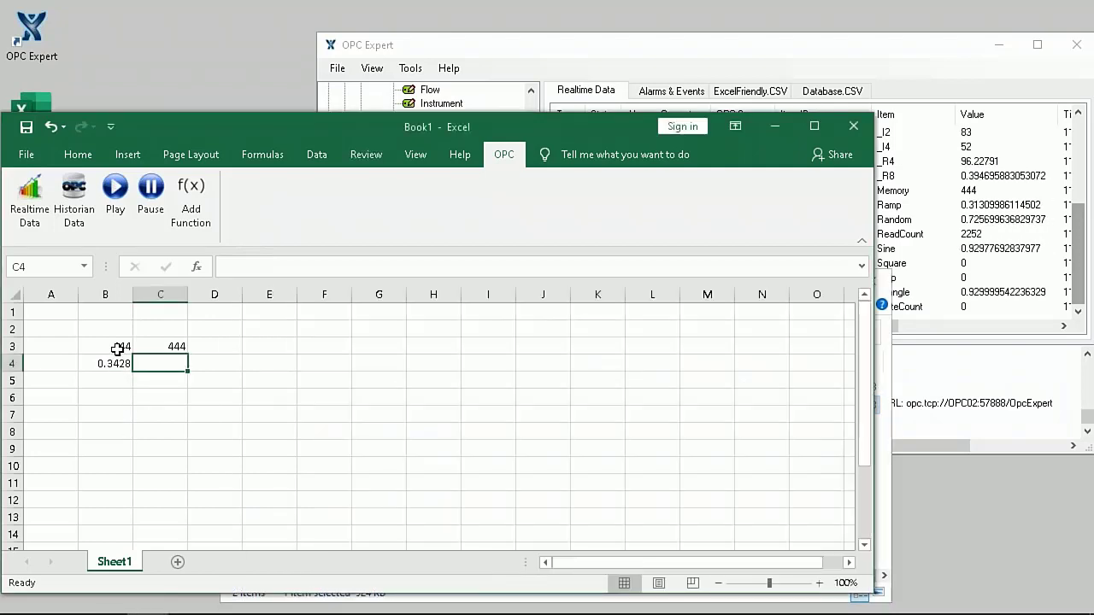
click(117, 346)
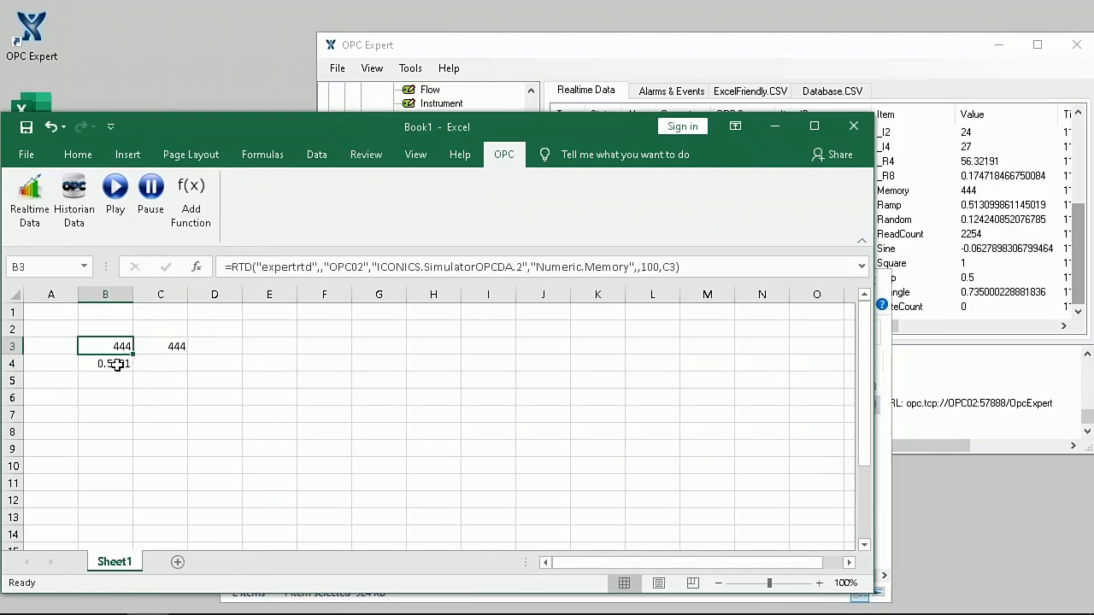
click(110, 361)
Edit the Numeric.Memory RTD formula in B3 so its write-value argument references cell B4 instead of C3
click(122, 347)
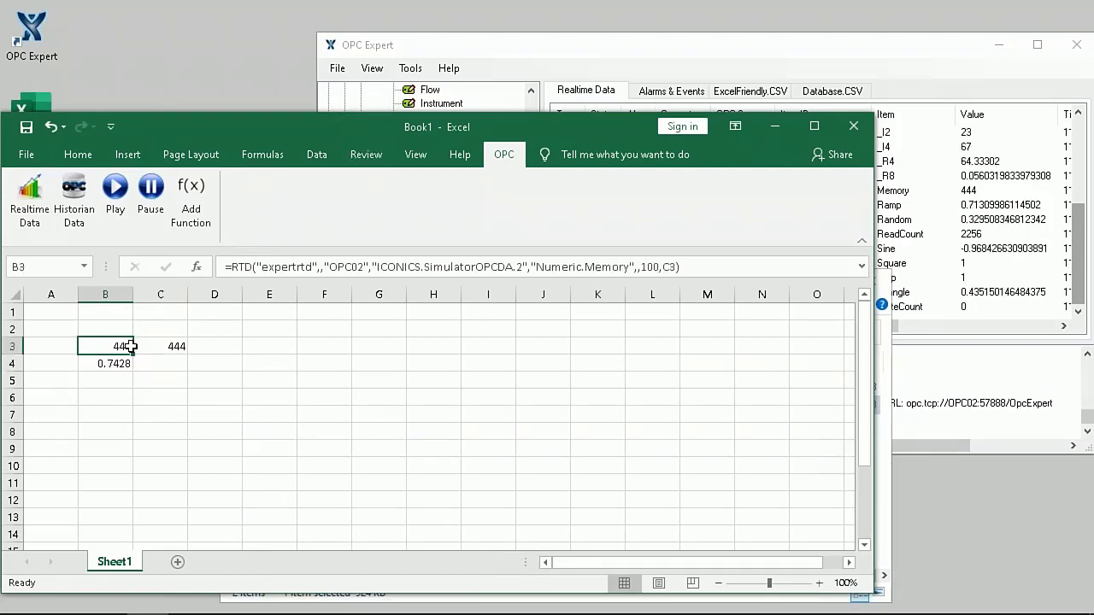
click(660, 266)
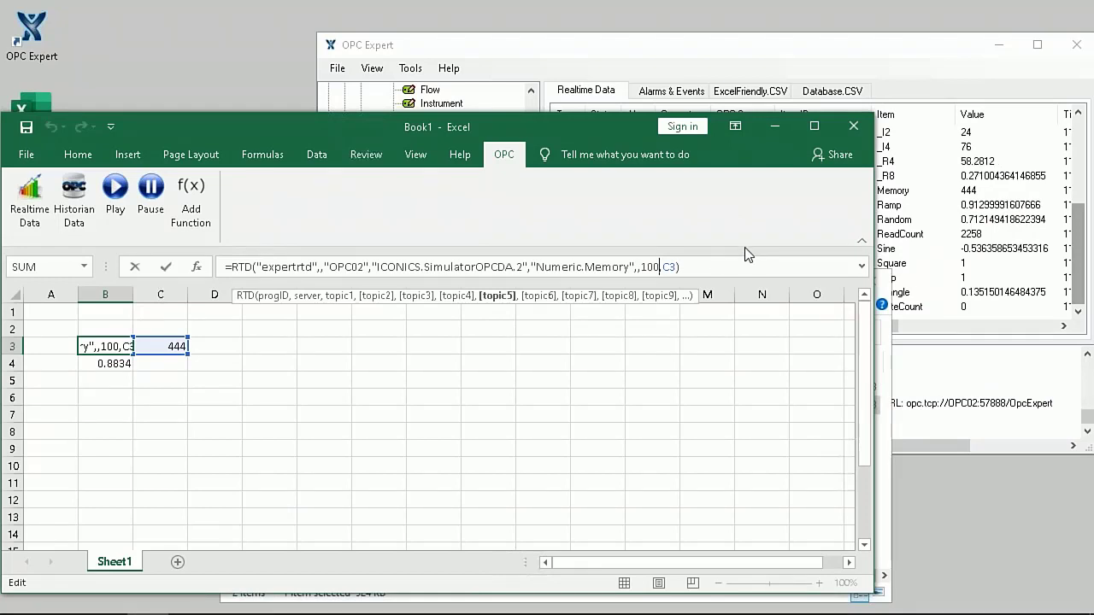
key(Right)
key(Right)
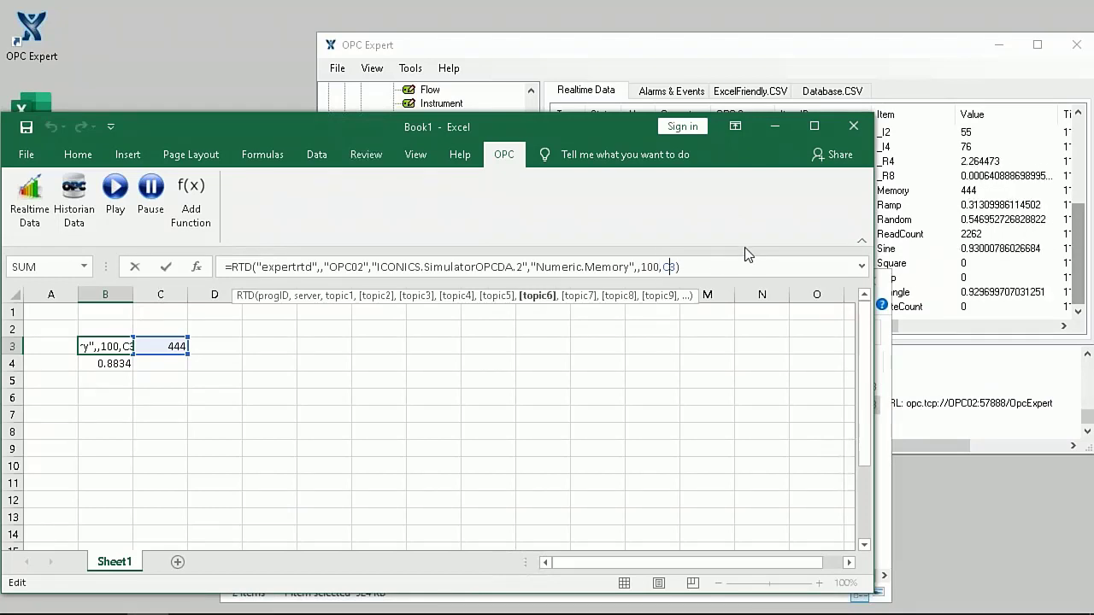
key(Right)
key(Right)
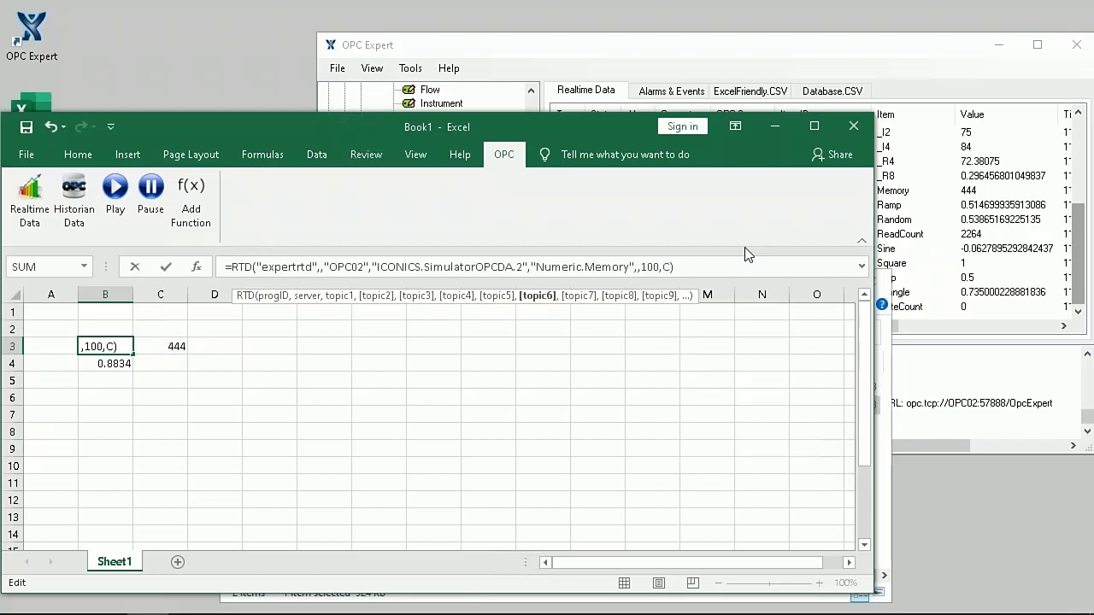
key(BackSpace)
key(BackSpace)
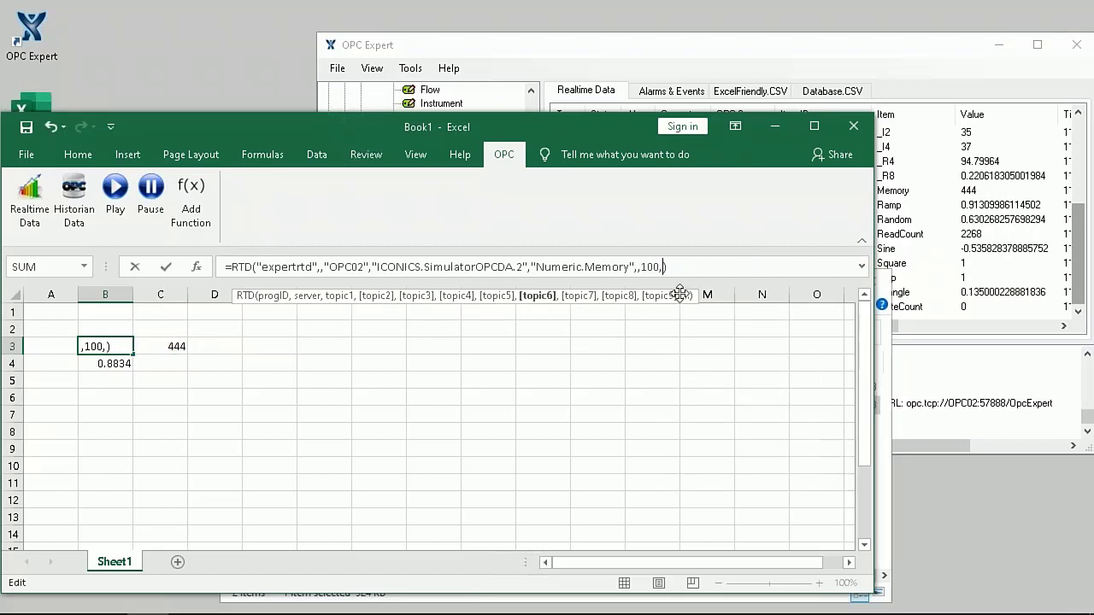
text(b4)
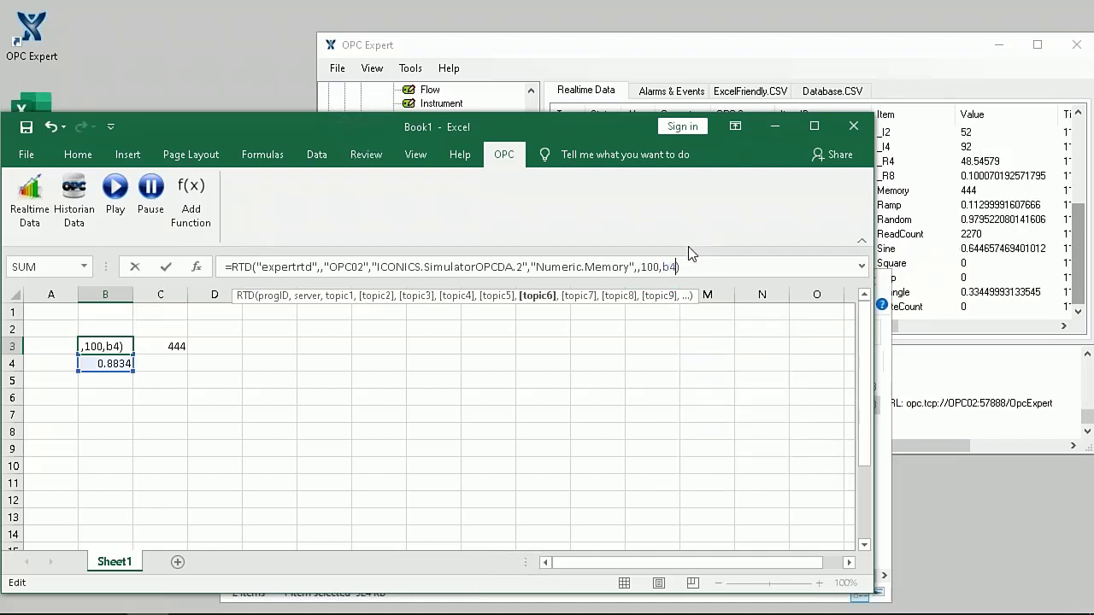
key(Return)
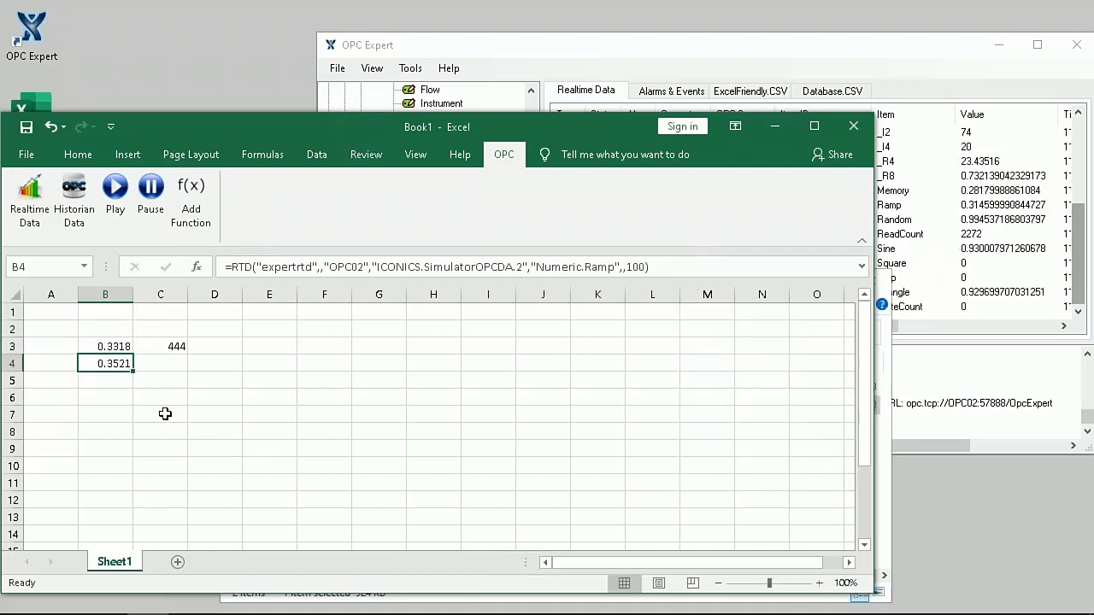
Inspect the formula in B3, compare it with the Numeric.Memory item's live value in OPC Expert, and return to Excel
click(118, 347)
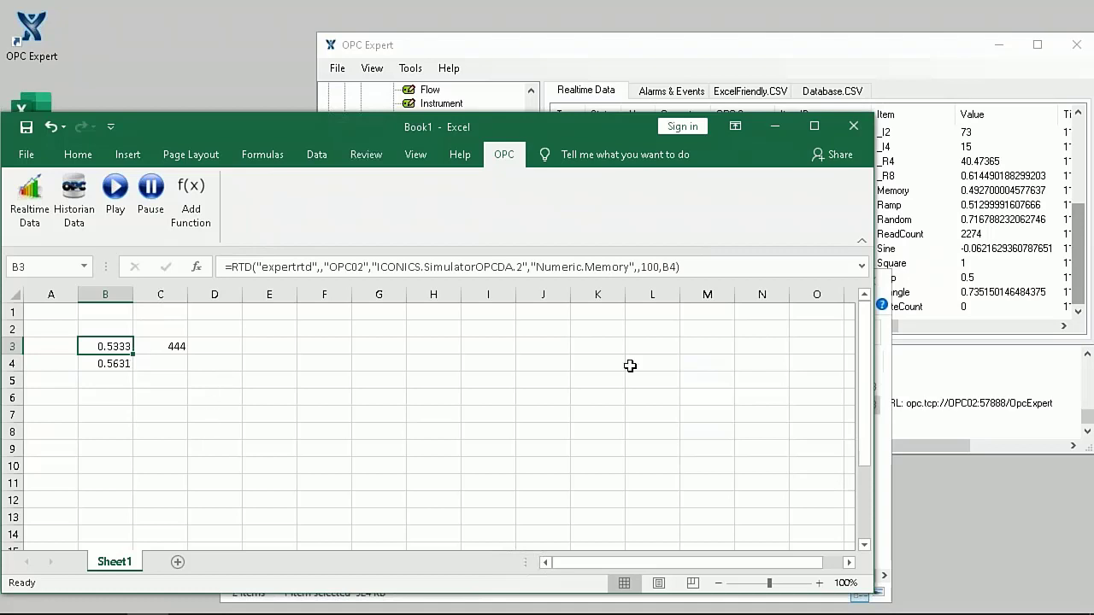
click(979, 238)
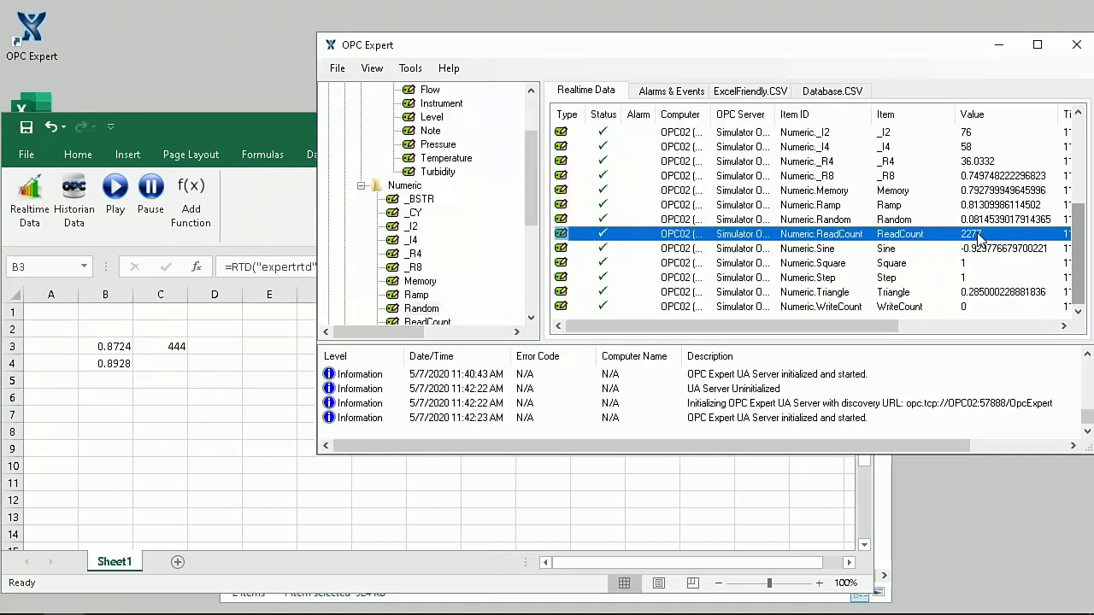
click(916, 192)
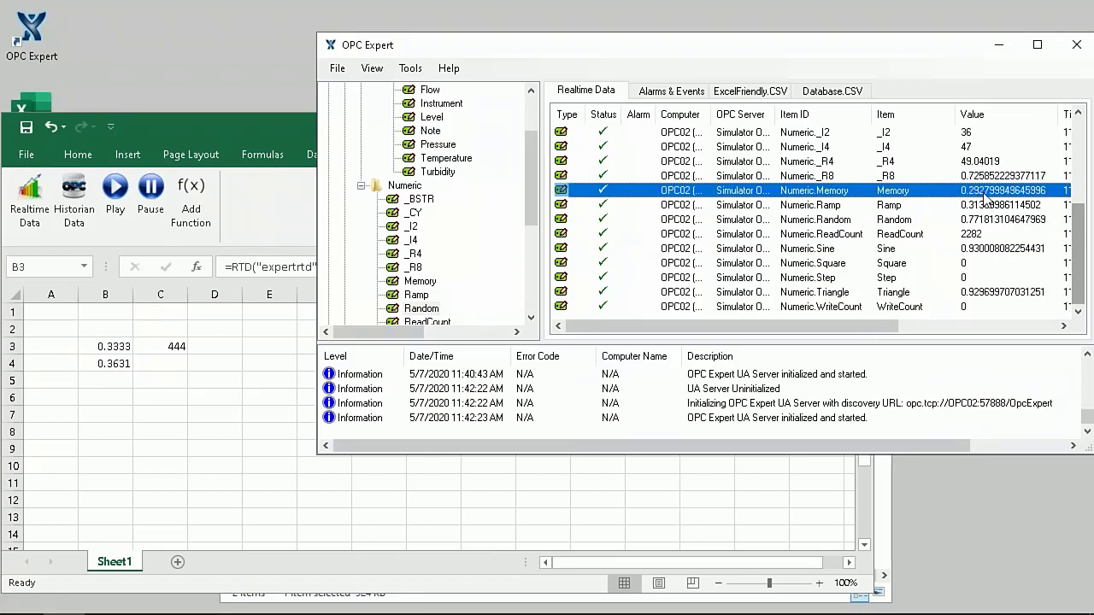
click(89, 406)
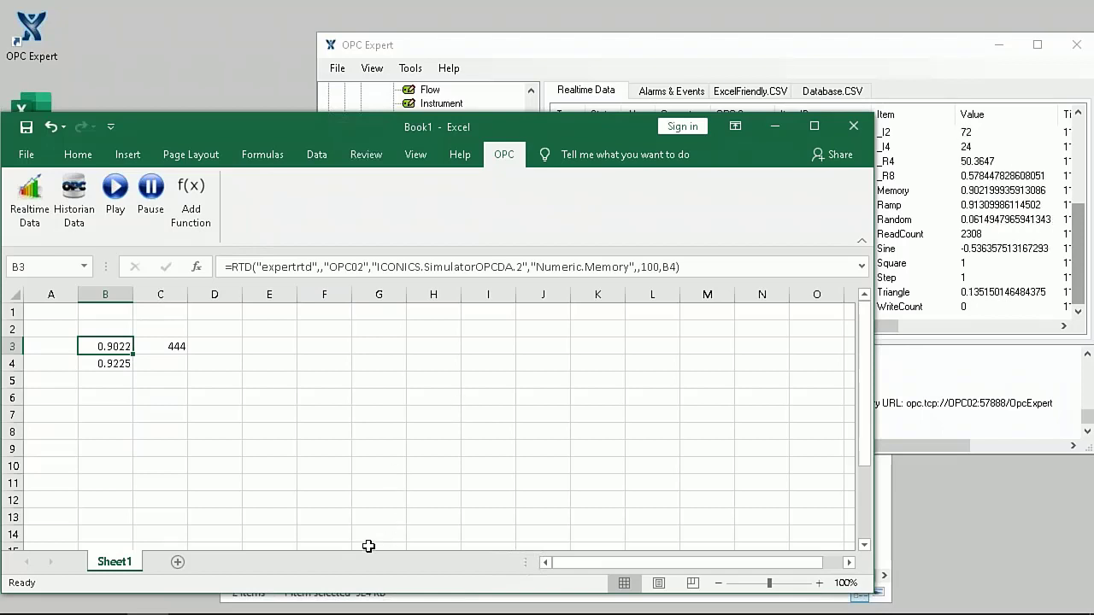
Switch from the Excel desktop to the slide presentation with the post-webinar e-mail links
mouse_move(649, 11)
click(716, 10)
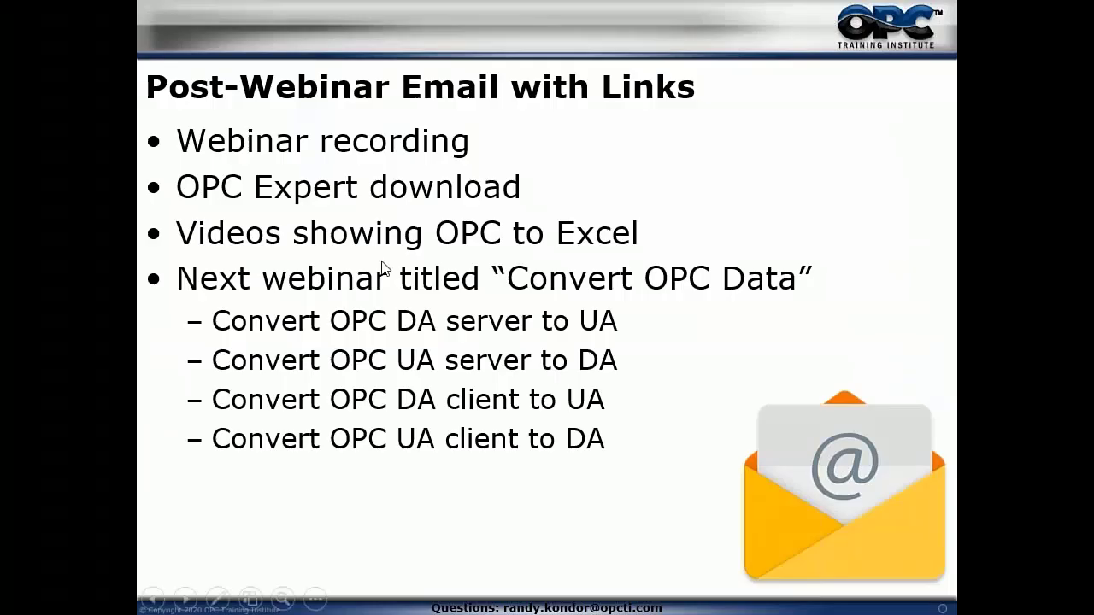